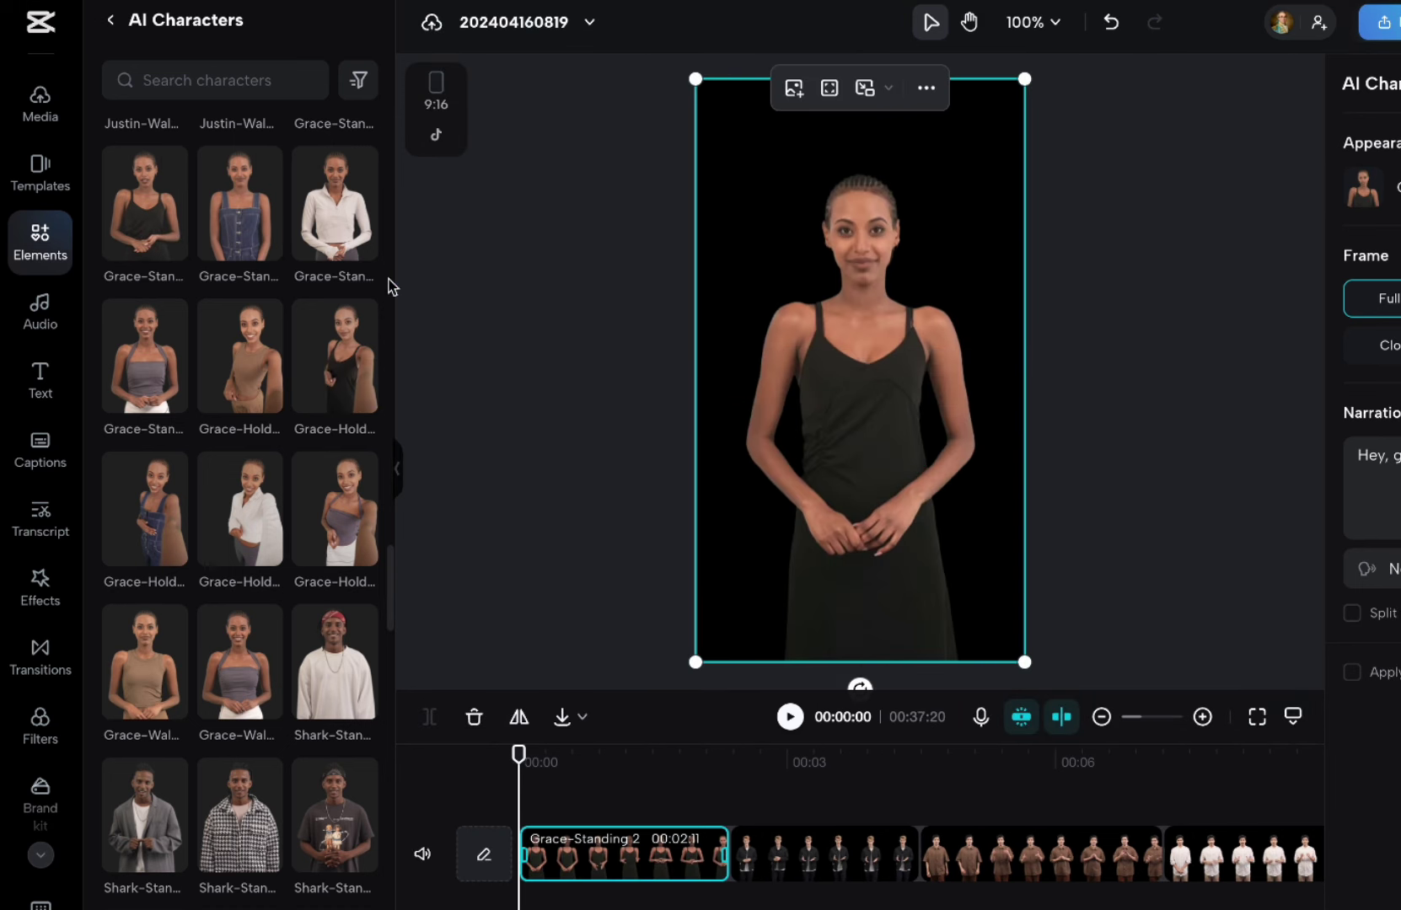
Step: Preview two Grace holding-phone character variations, then return to the CapCut home page
click(257, 366)
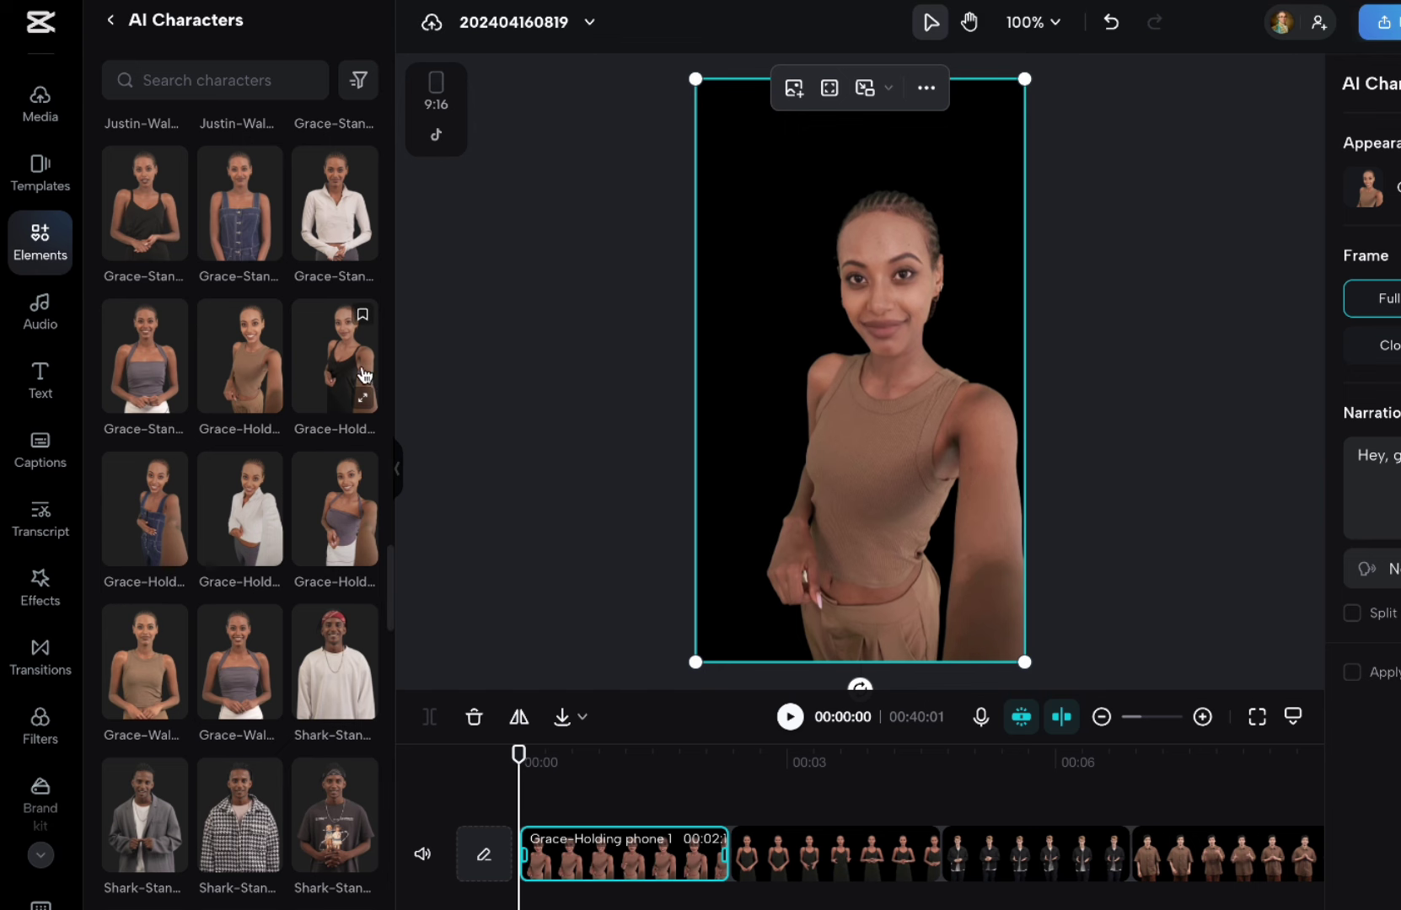
click(359, 374)
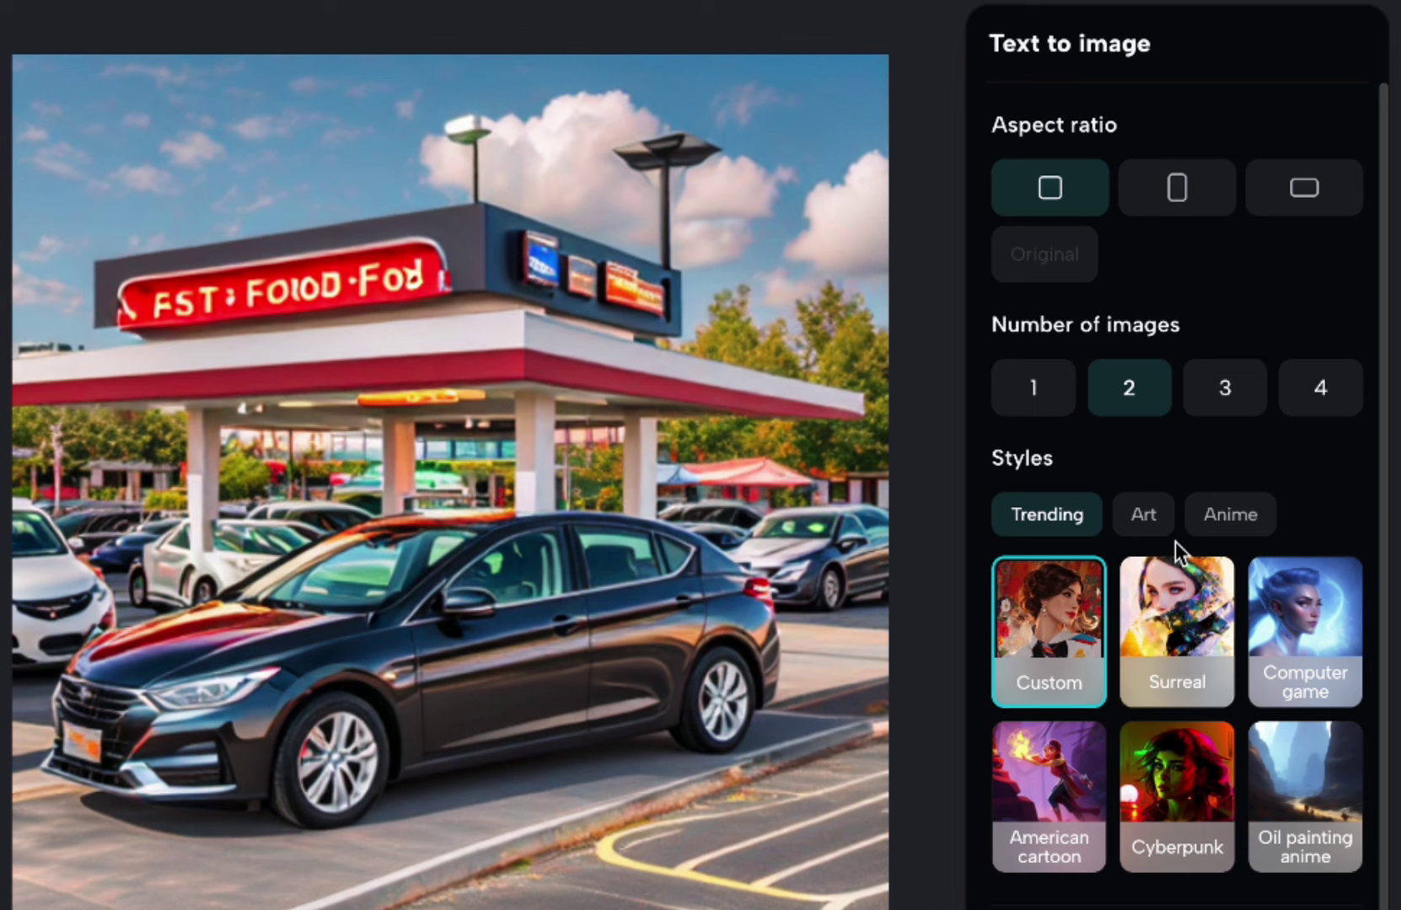
scroll(1180, 666, down, 3)
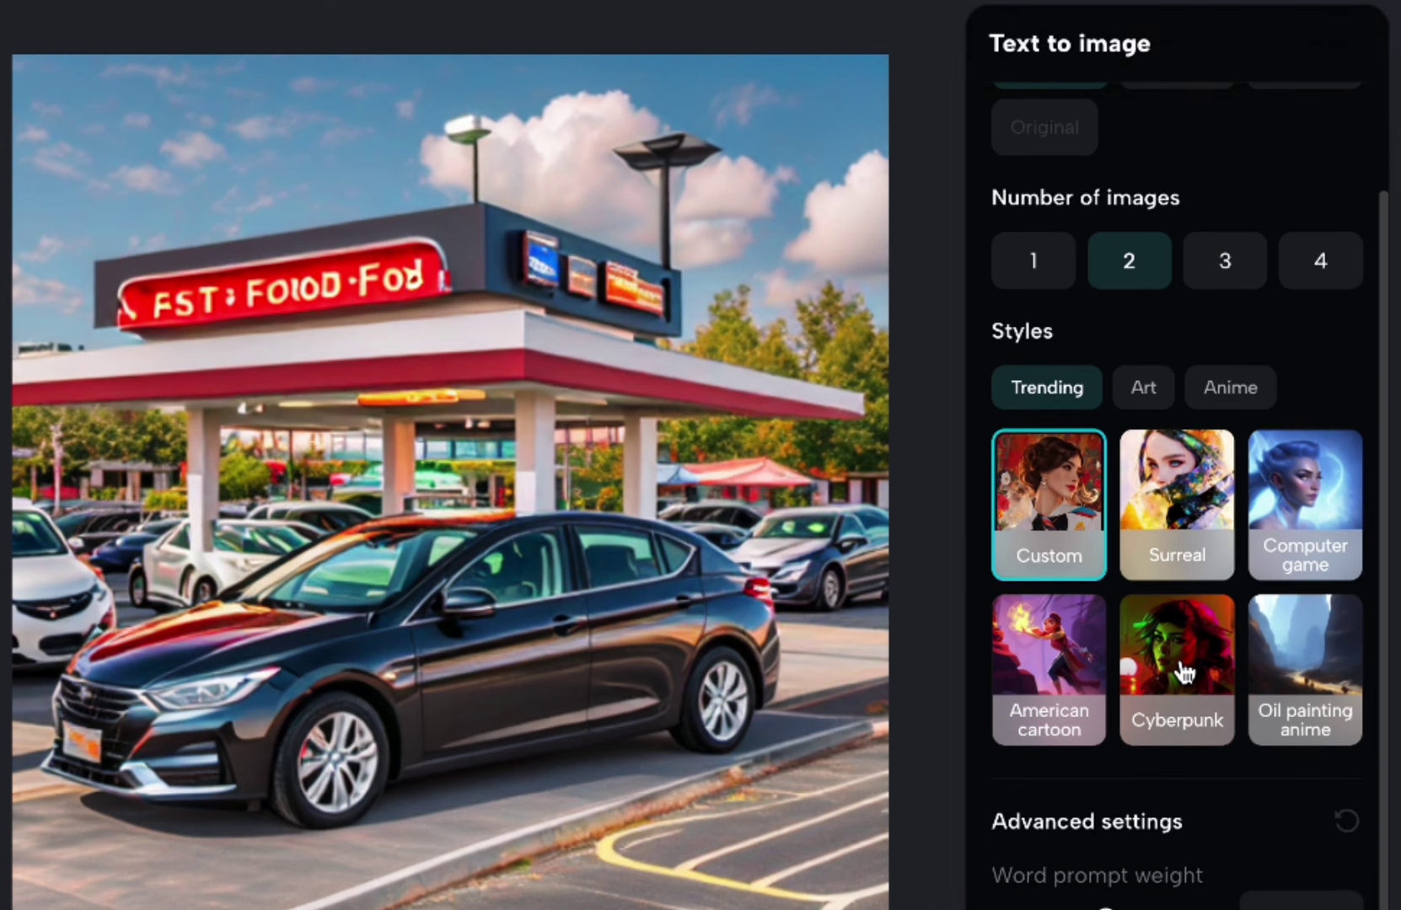
scroll(1184, 671, up, 3)
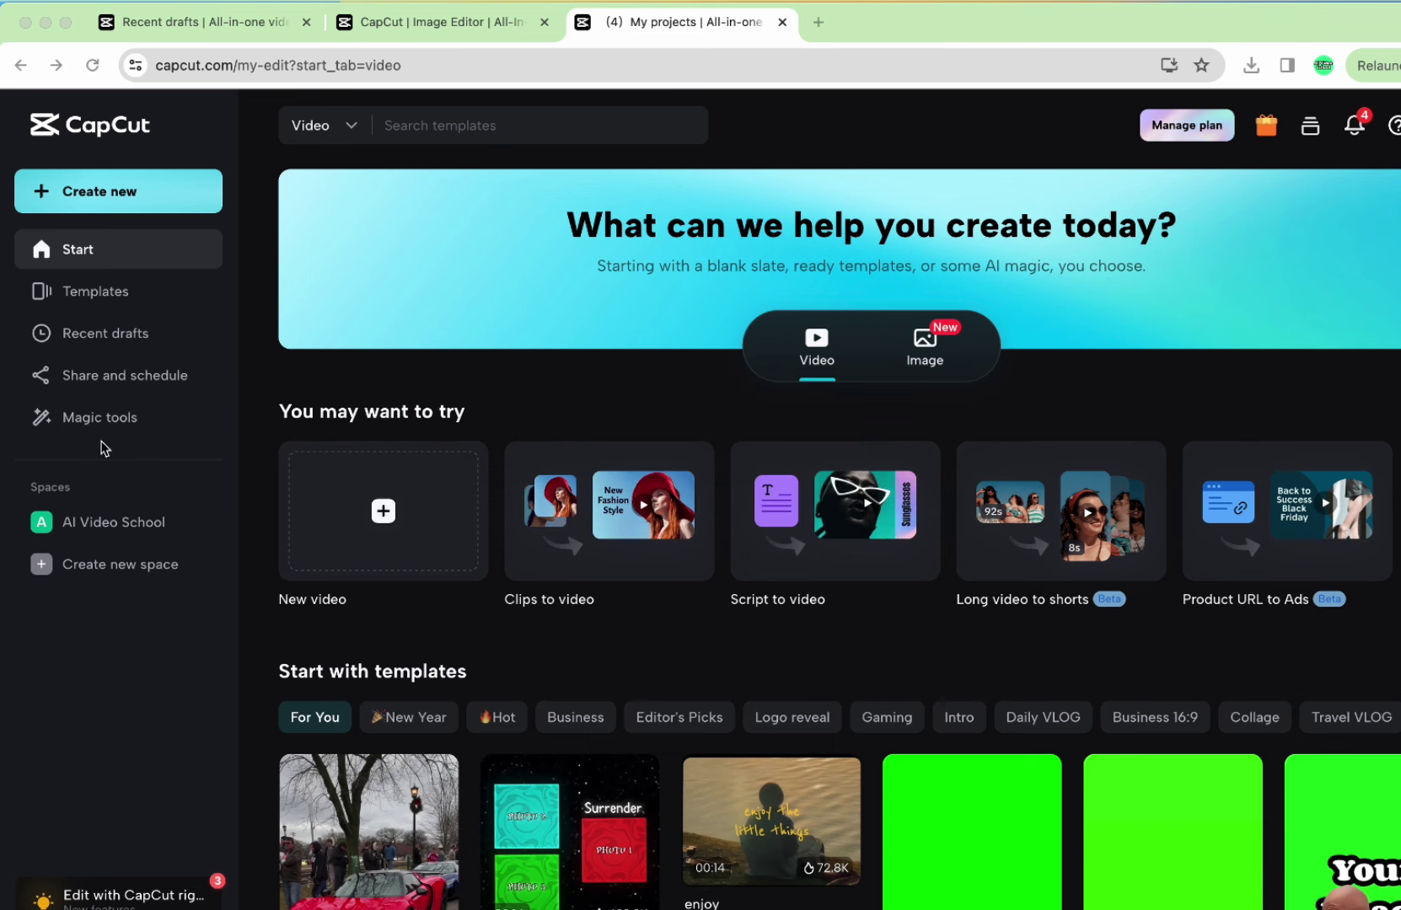
Step: Open Magic tools and filter the list to the Create with AI category
click(144, 426)
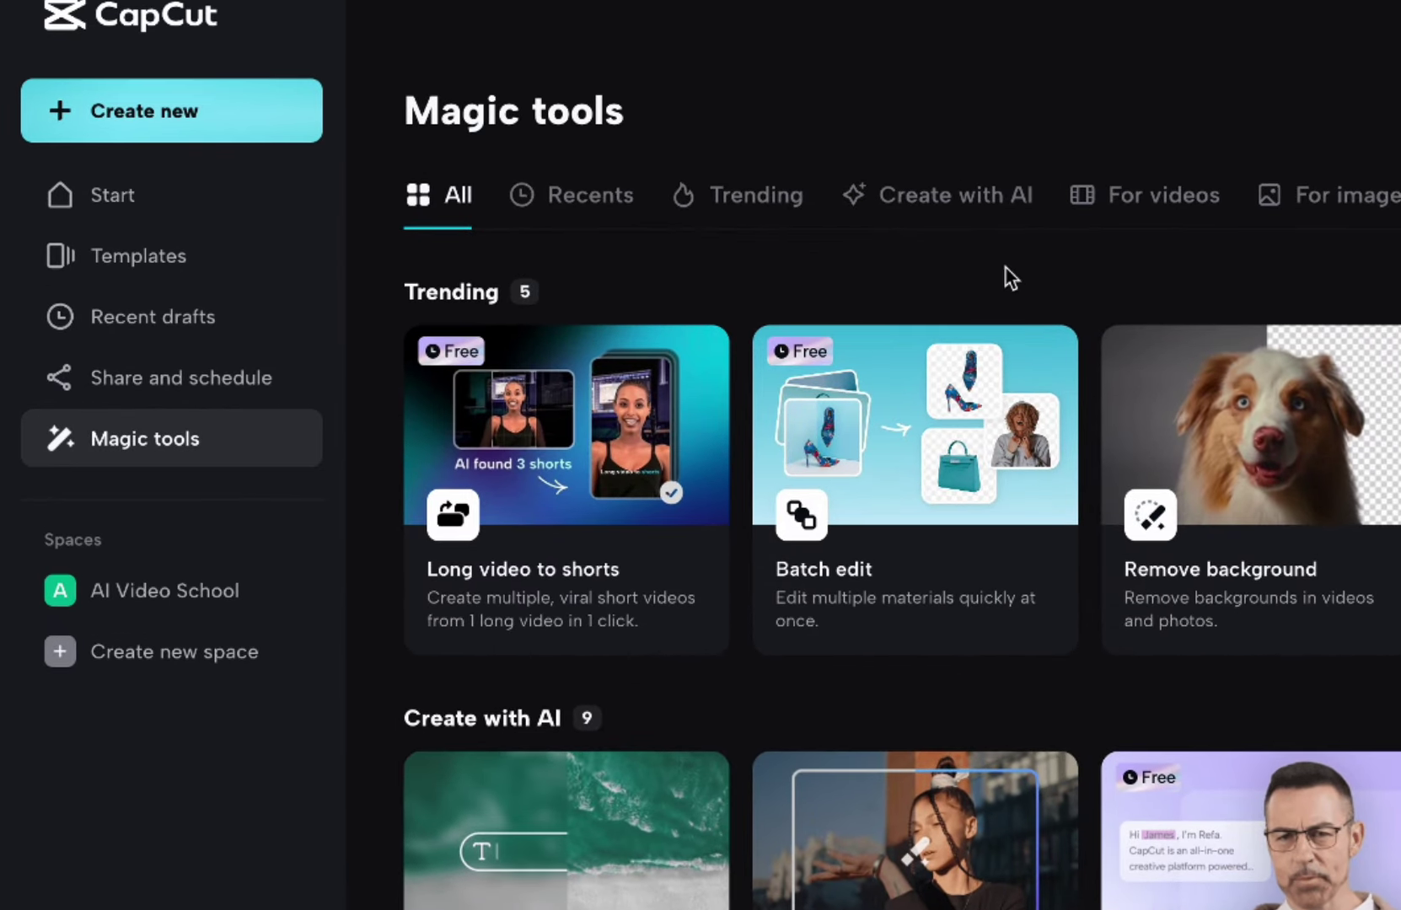
click(968, 197)
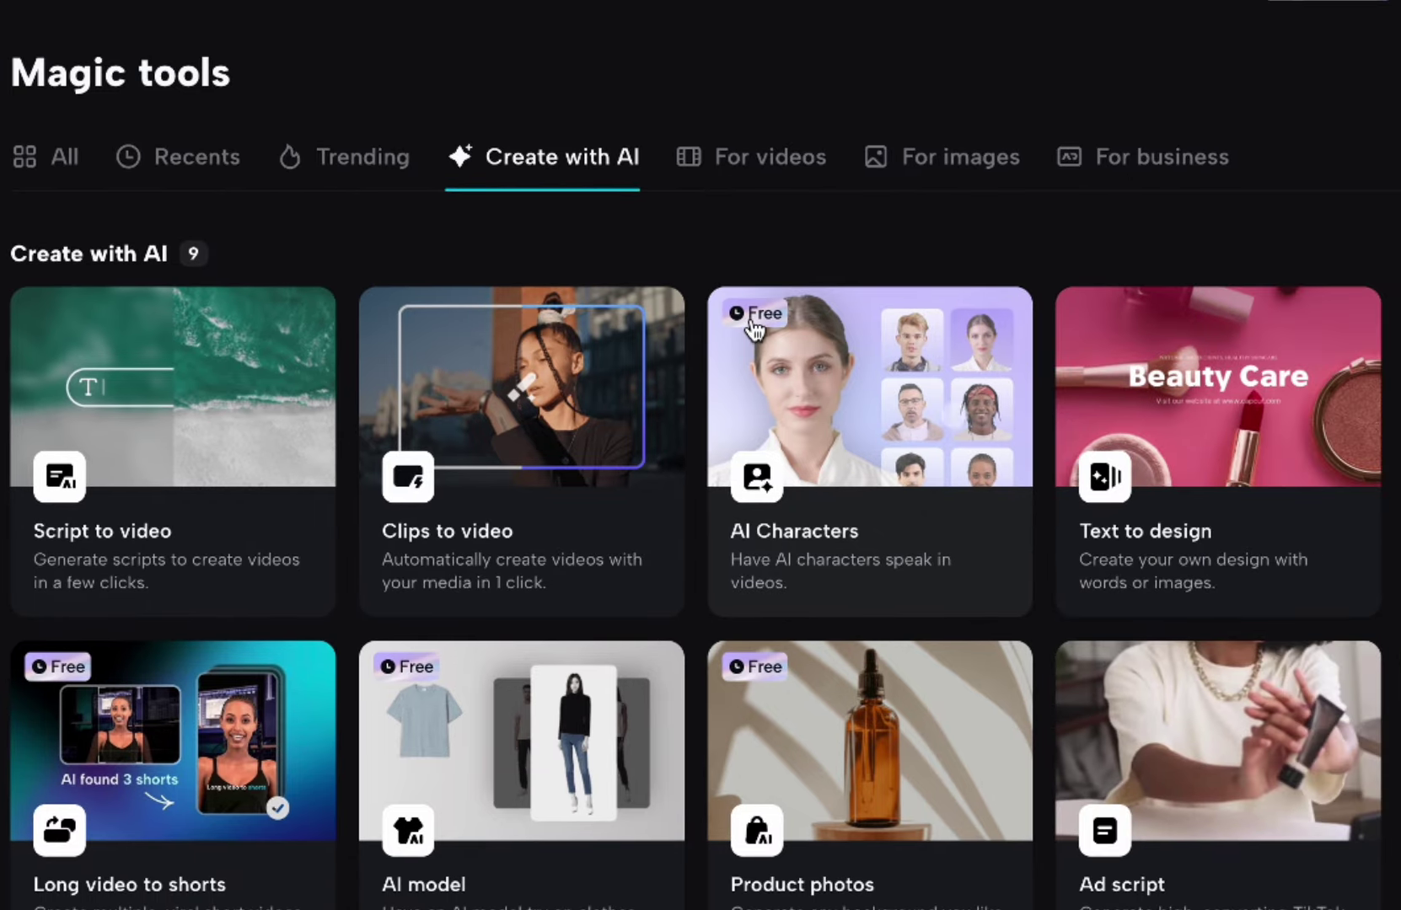
Step: Start an AI Characters project and preview the Victoria, Dan-Jumper and Eric-Jacket characters
click(910, 546)
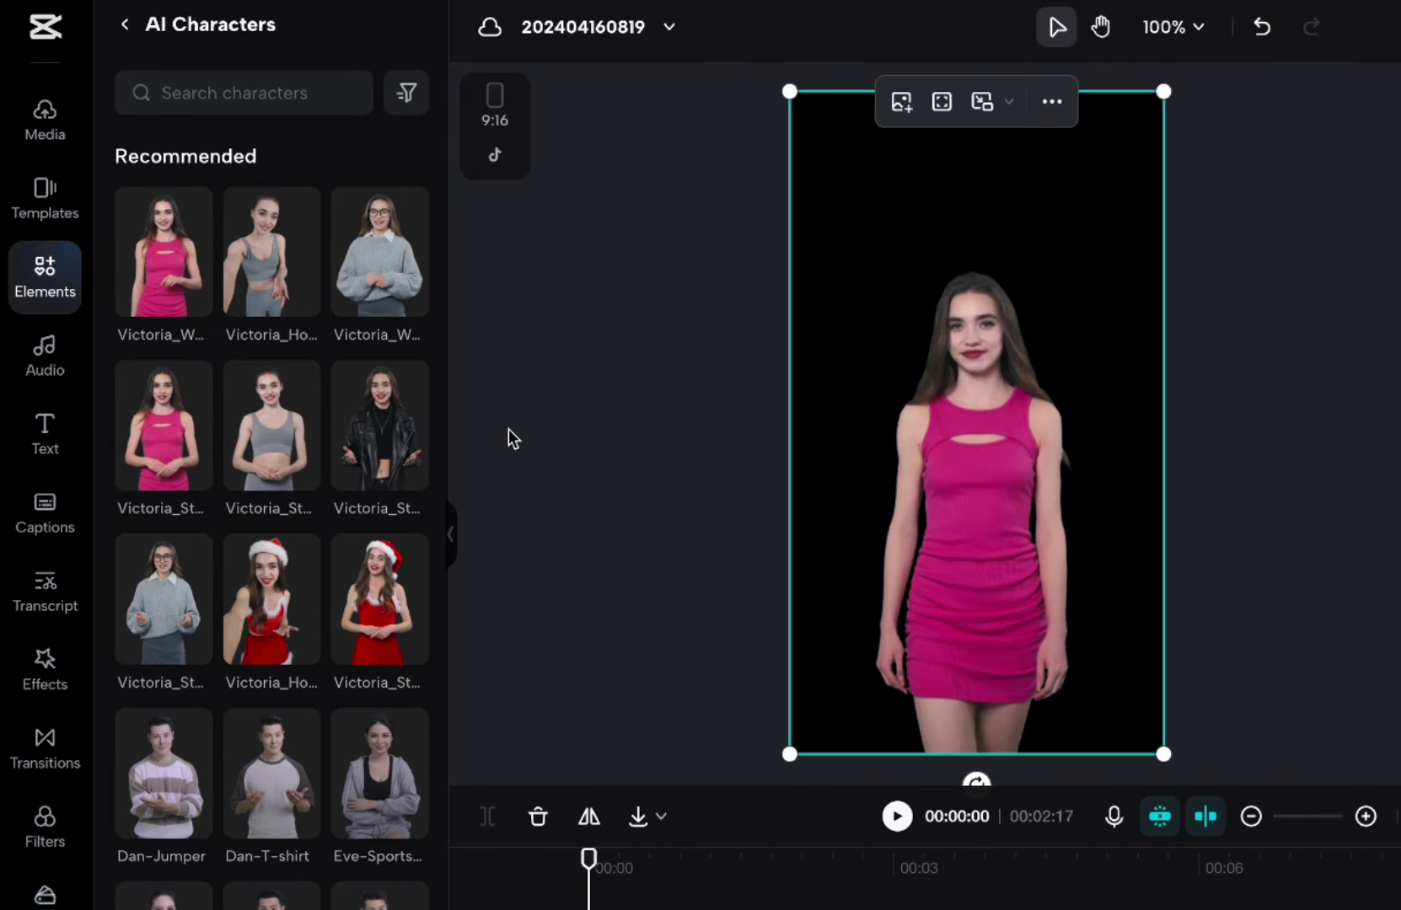
click(381, 272)
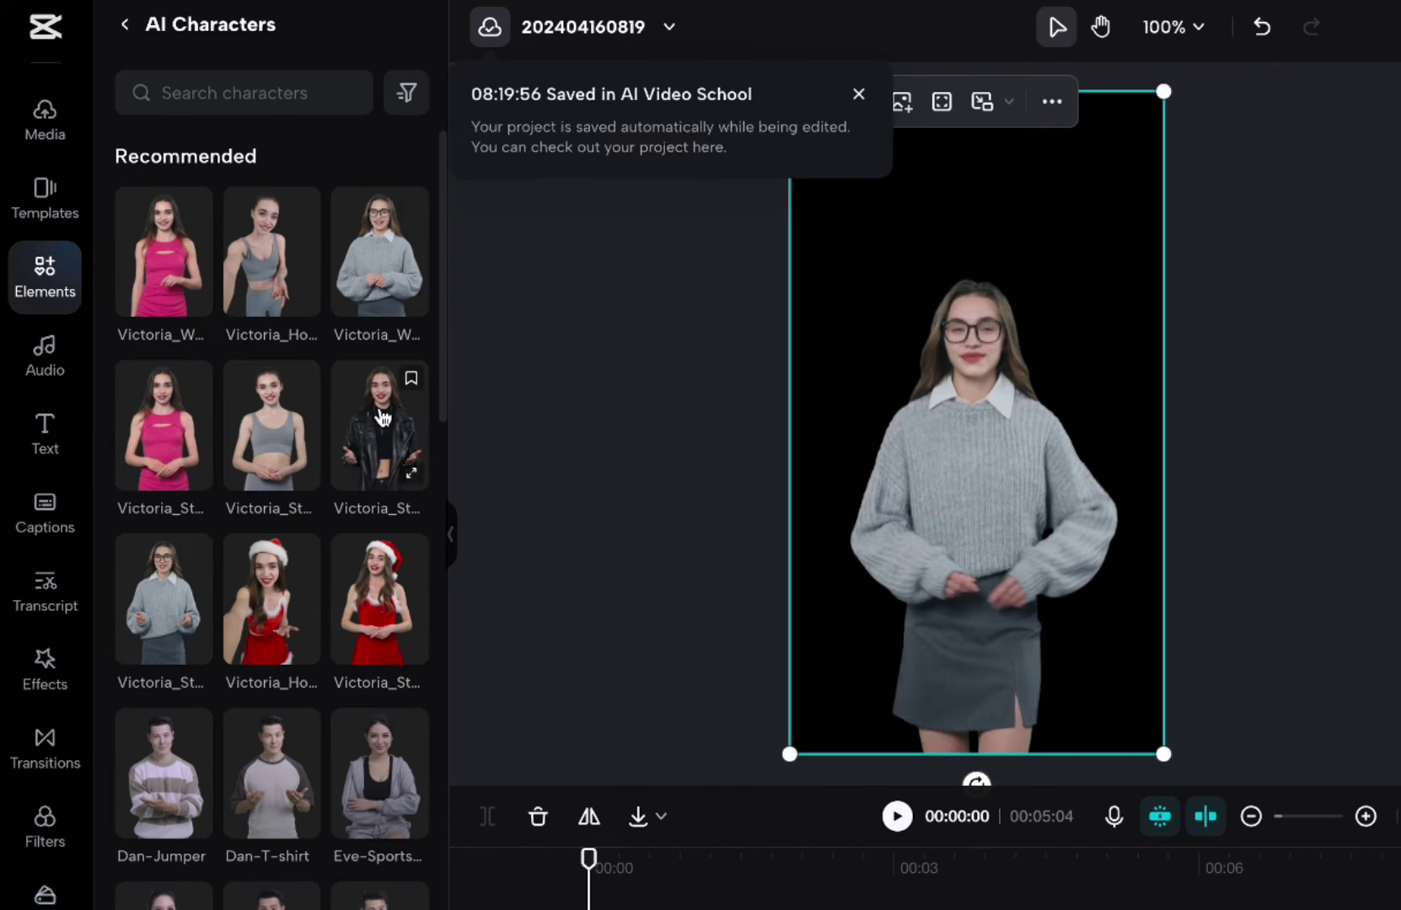
click(284, 444)
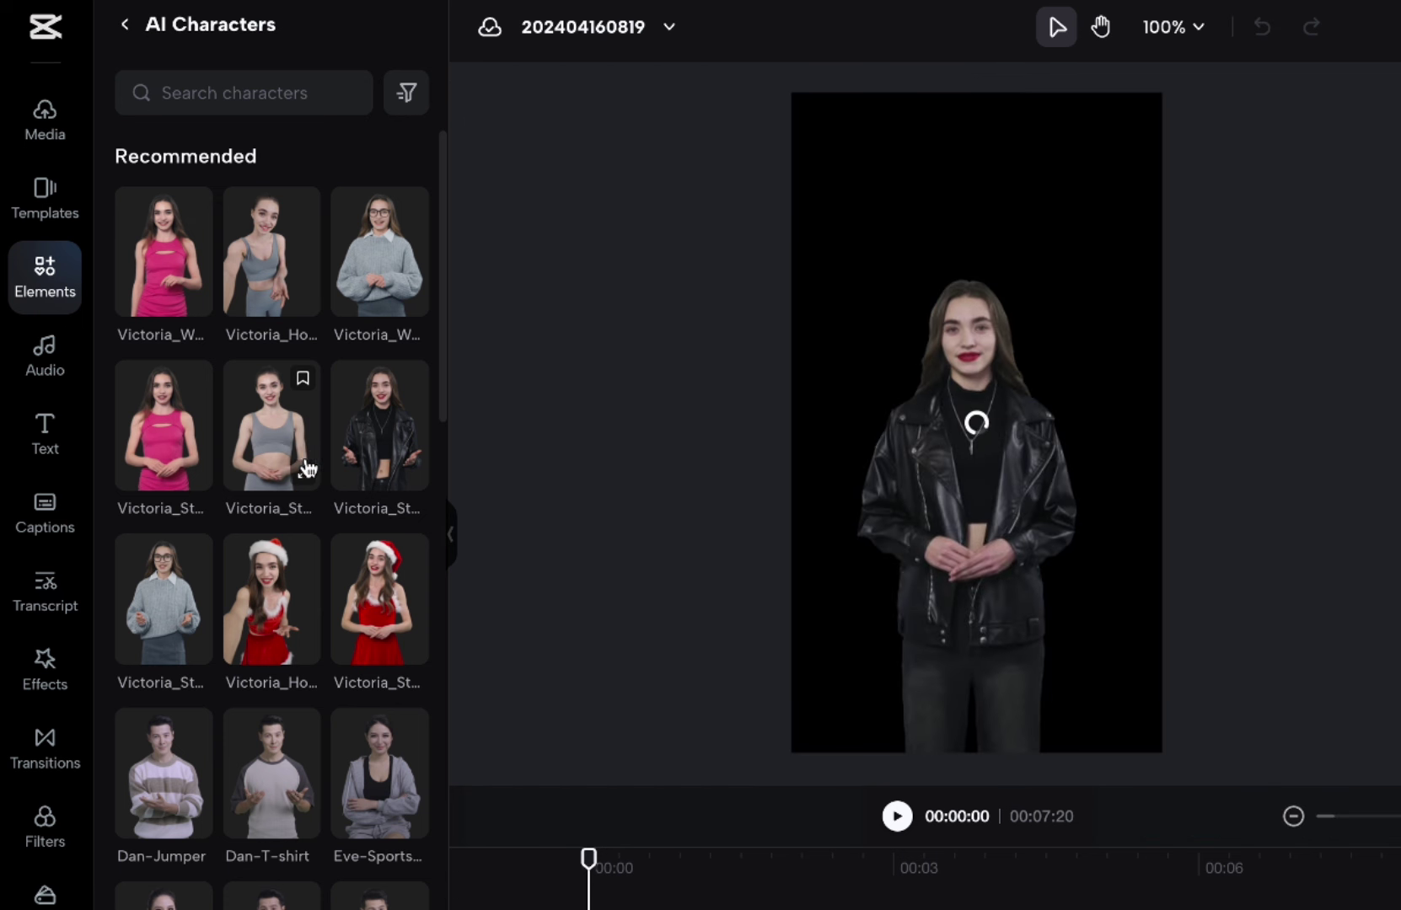
click(264, 621)
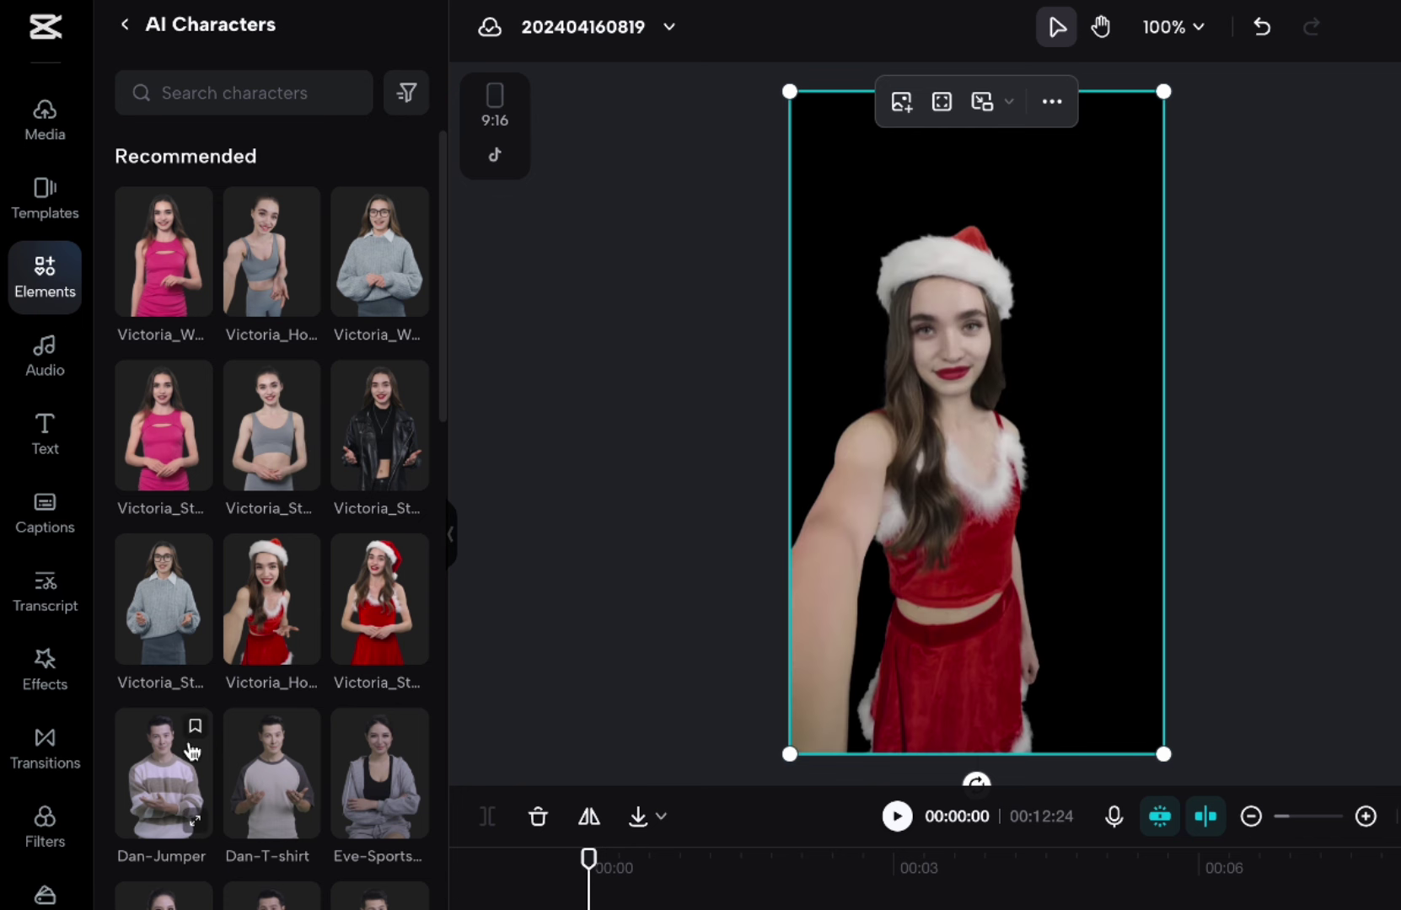
click(209, 759)
scroll(209, 761, down, 10)
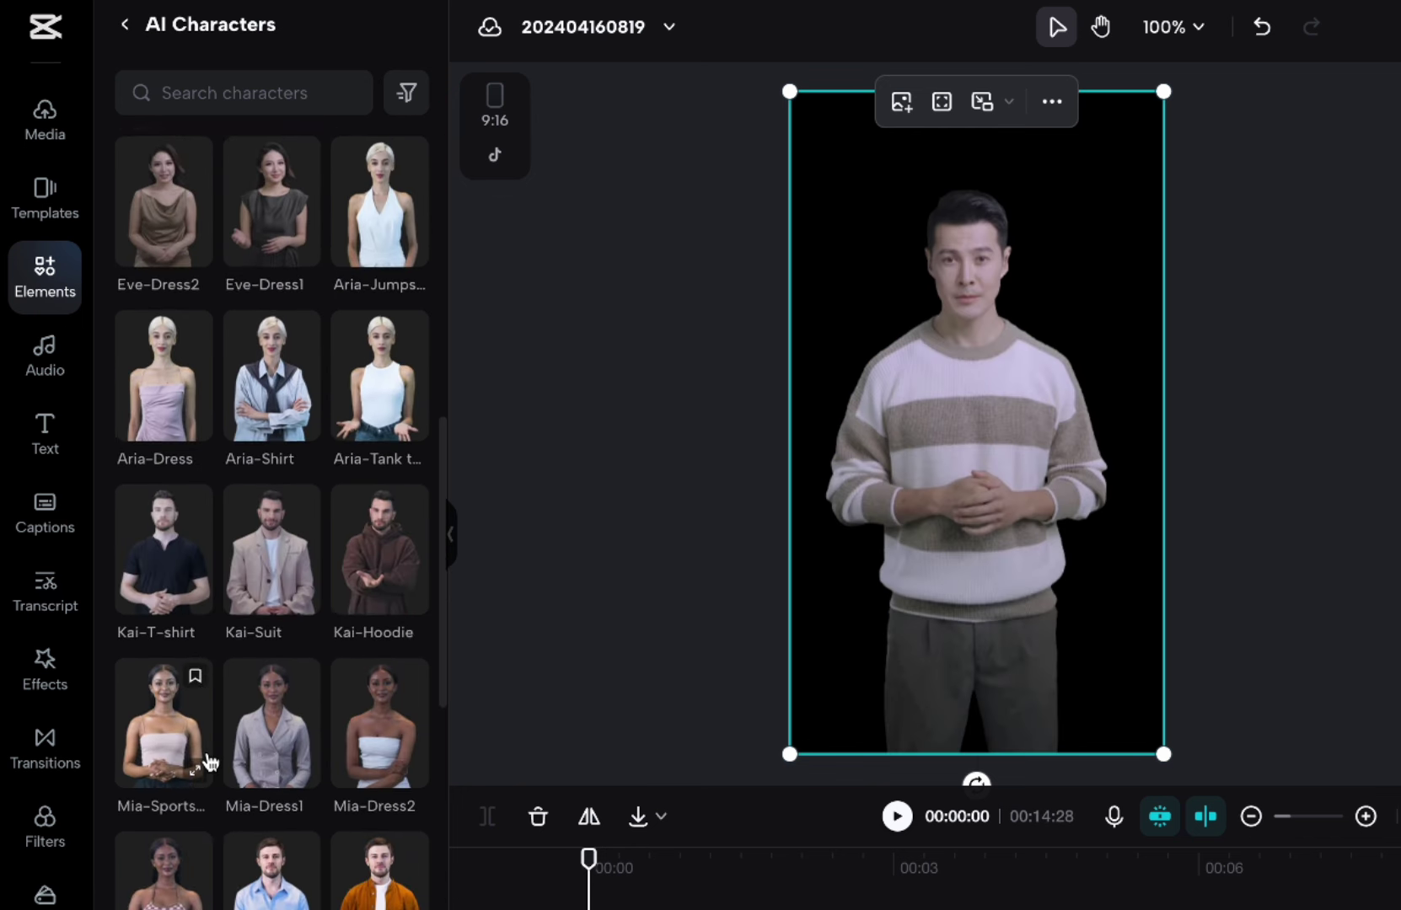
click(346, 824)
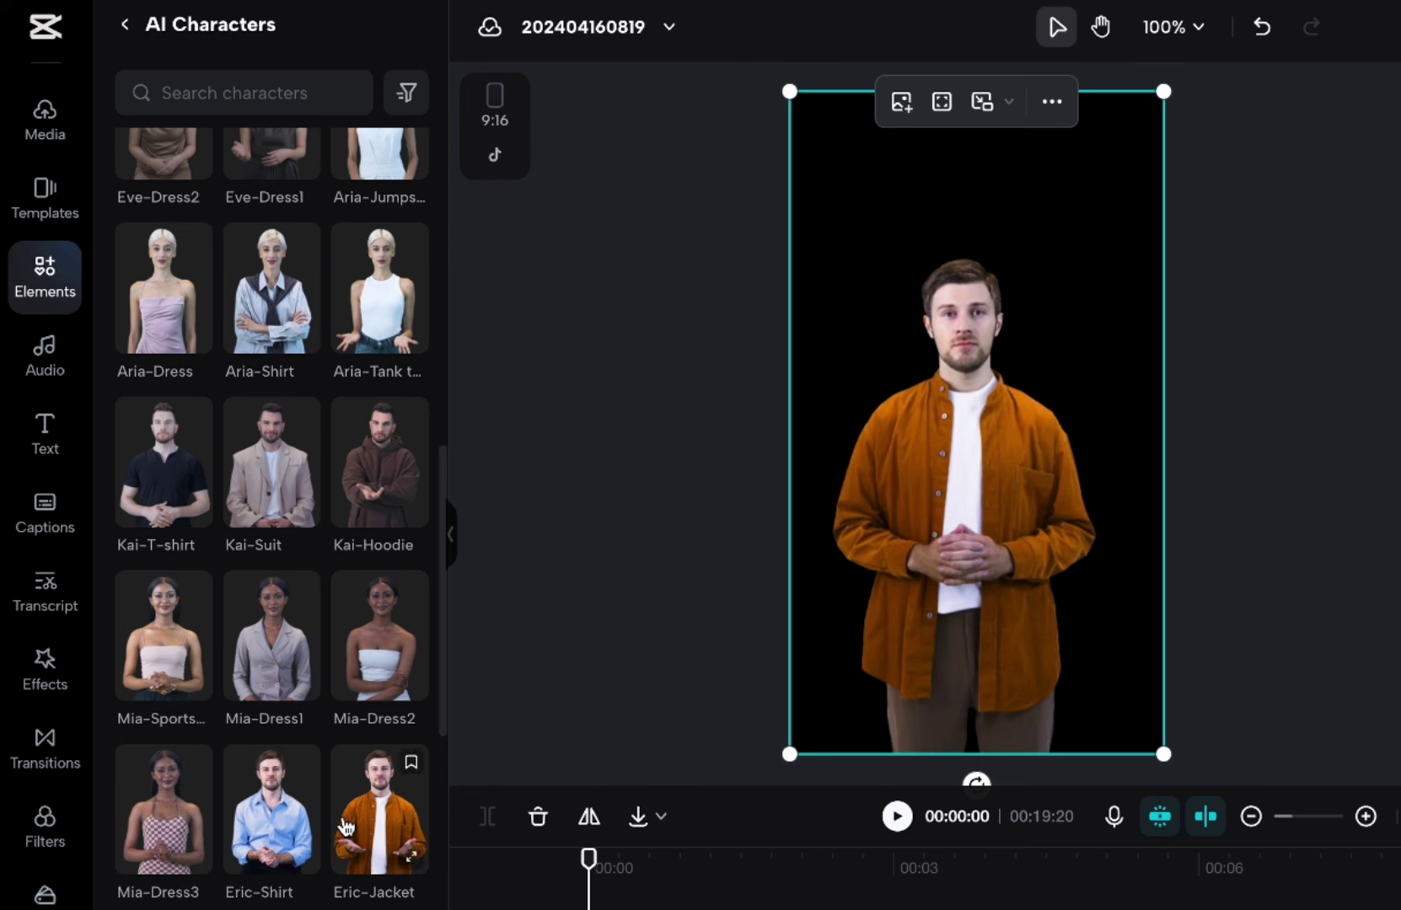
Step: Preview the Yozi characters, including brown-shirt walking Yozi, and Justin in a black jacket
scroll(278, 828, down, 10)
scroll(281, 830, down, 2)
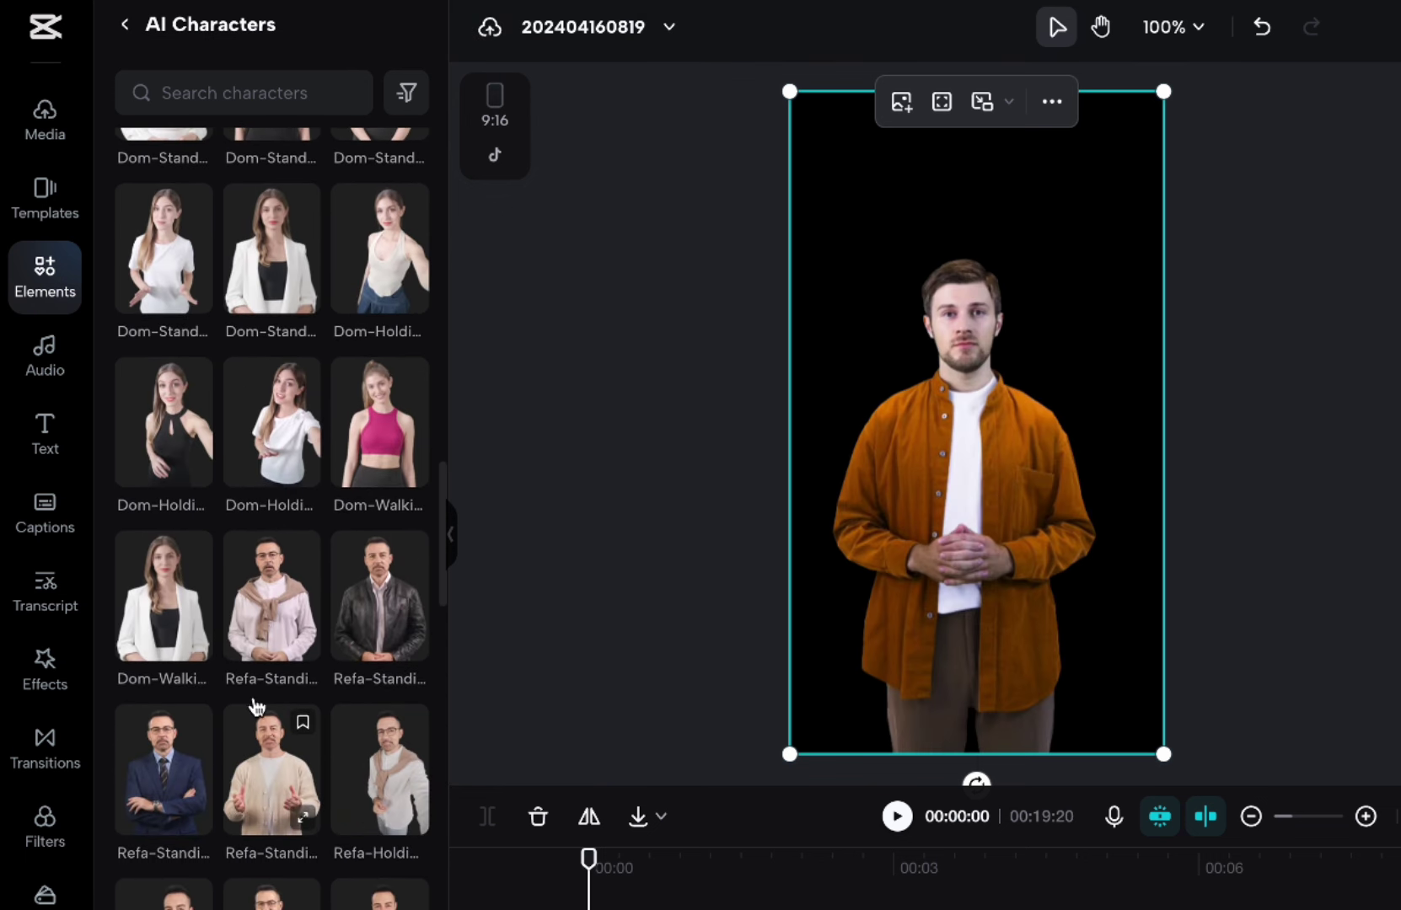
click(278, 590)
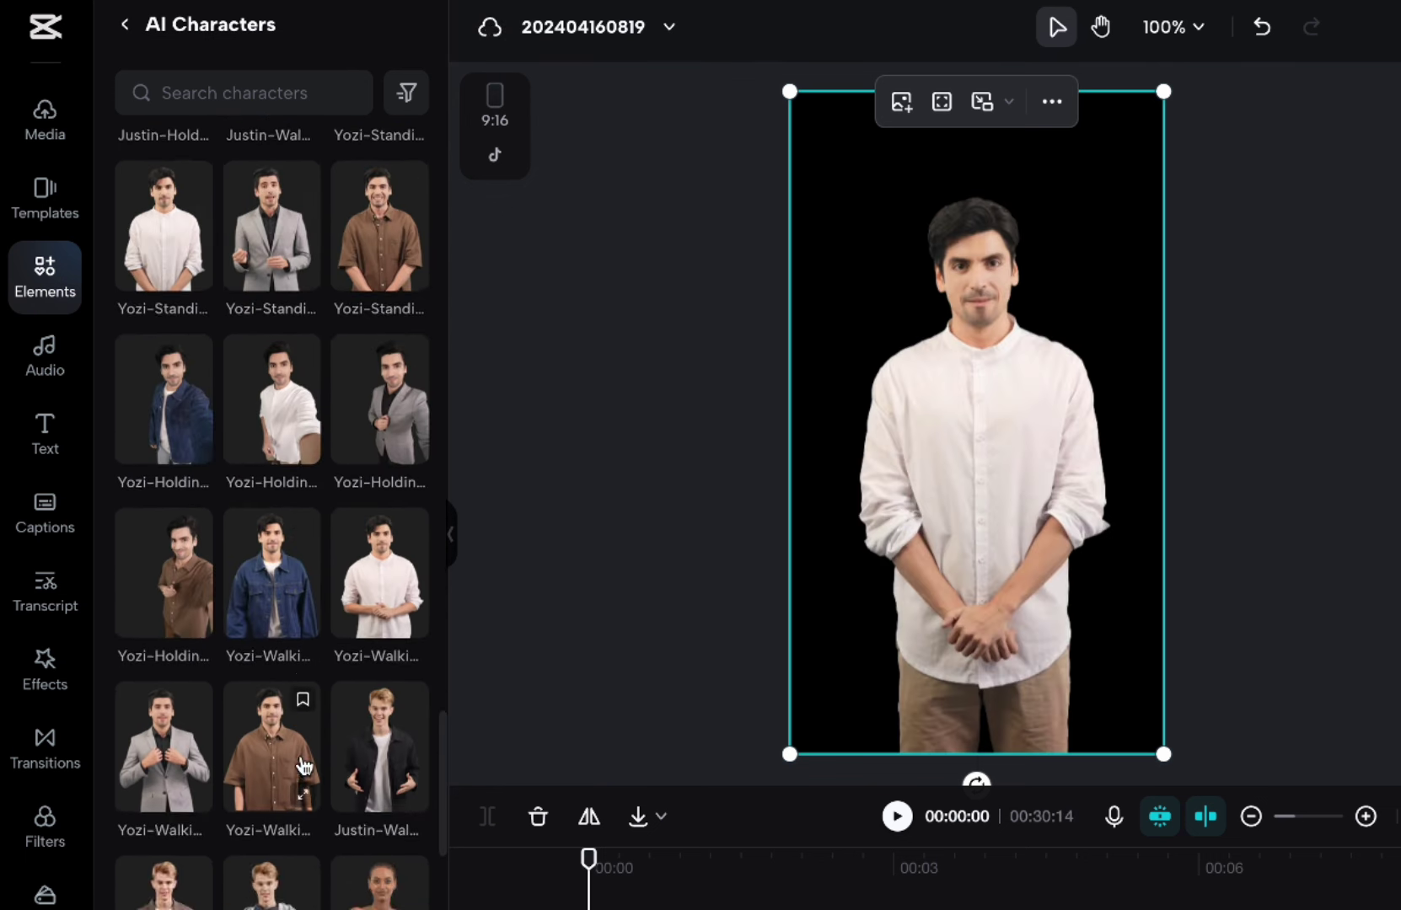
scroll(303, 767, down, 2)
click(266, 590)
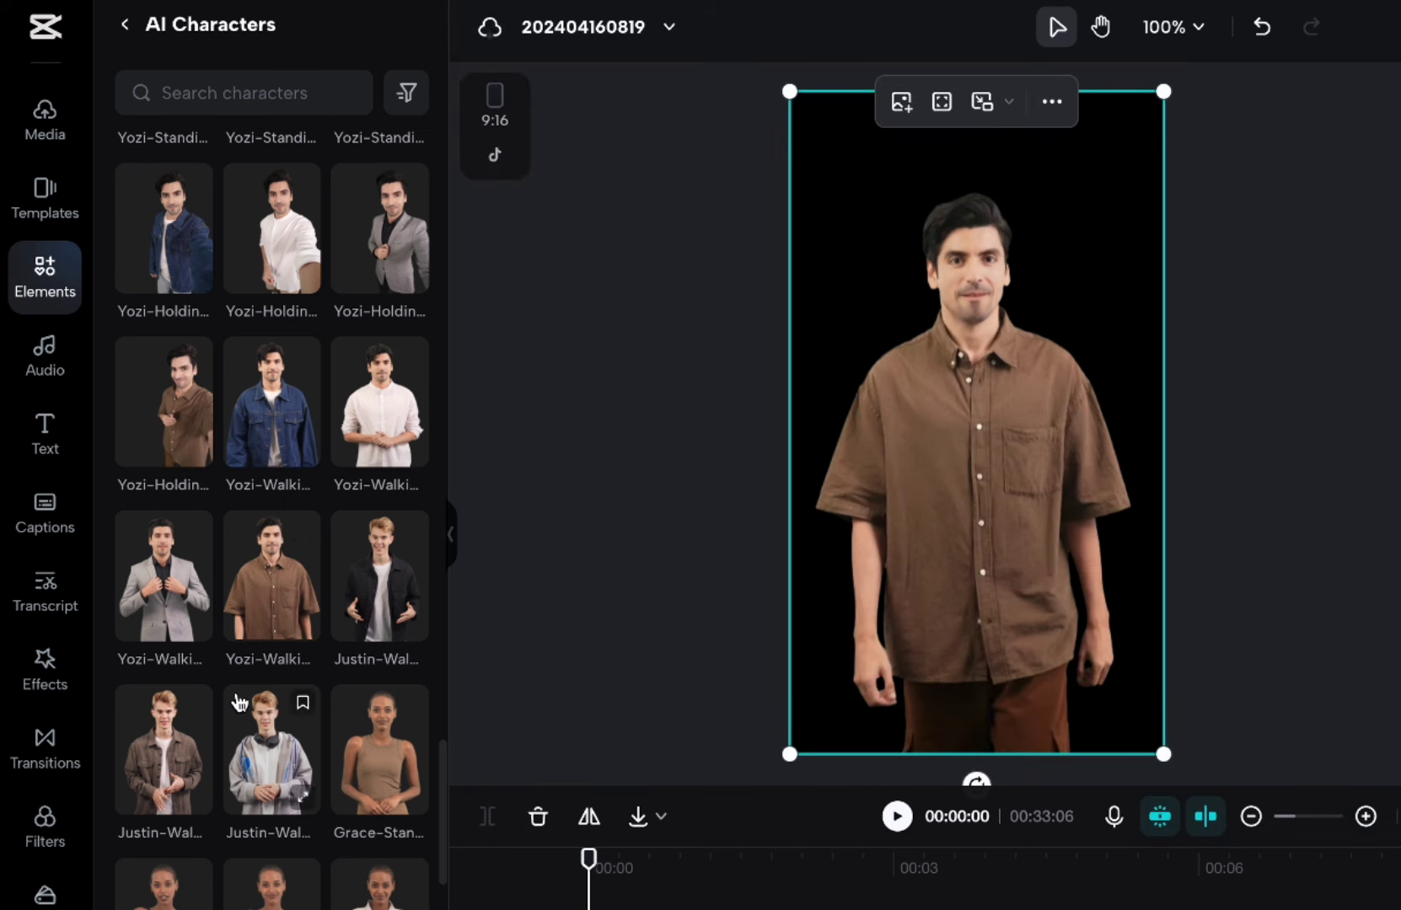
click(382, 600)
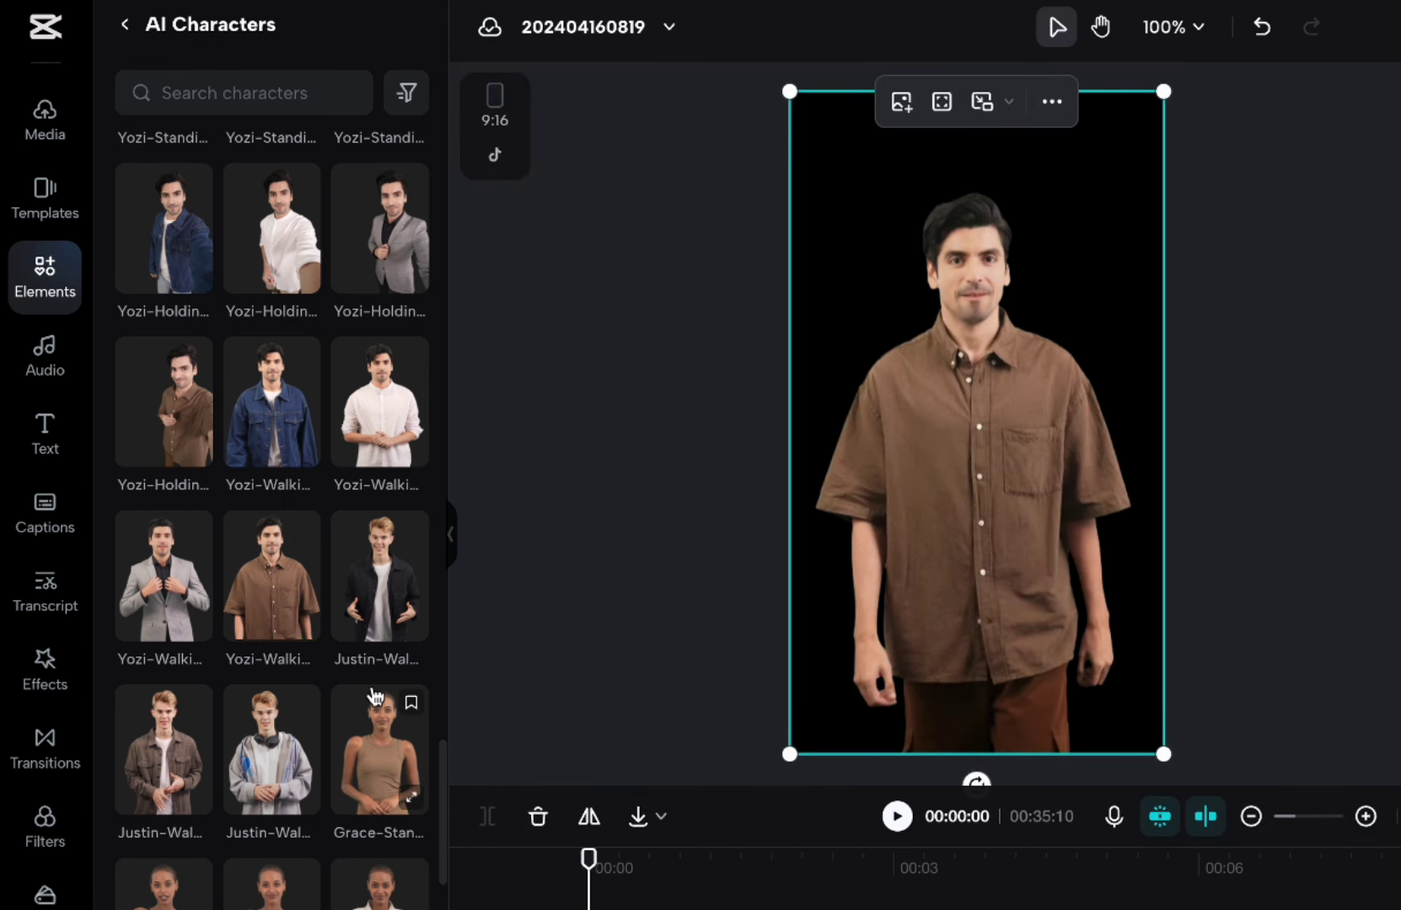
scroll(376, 696, down, 8)
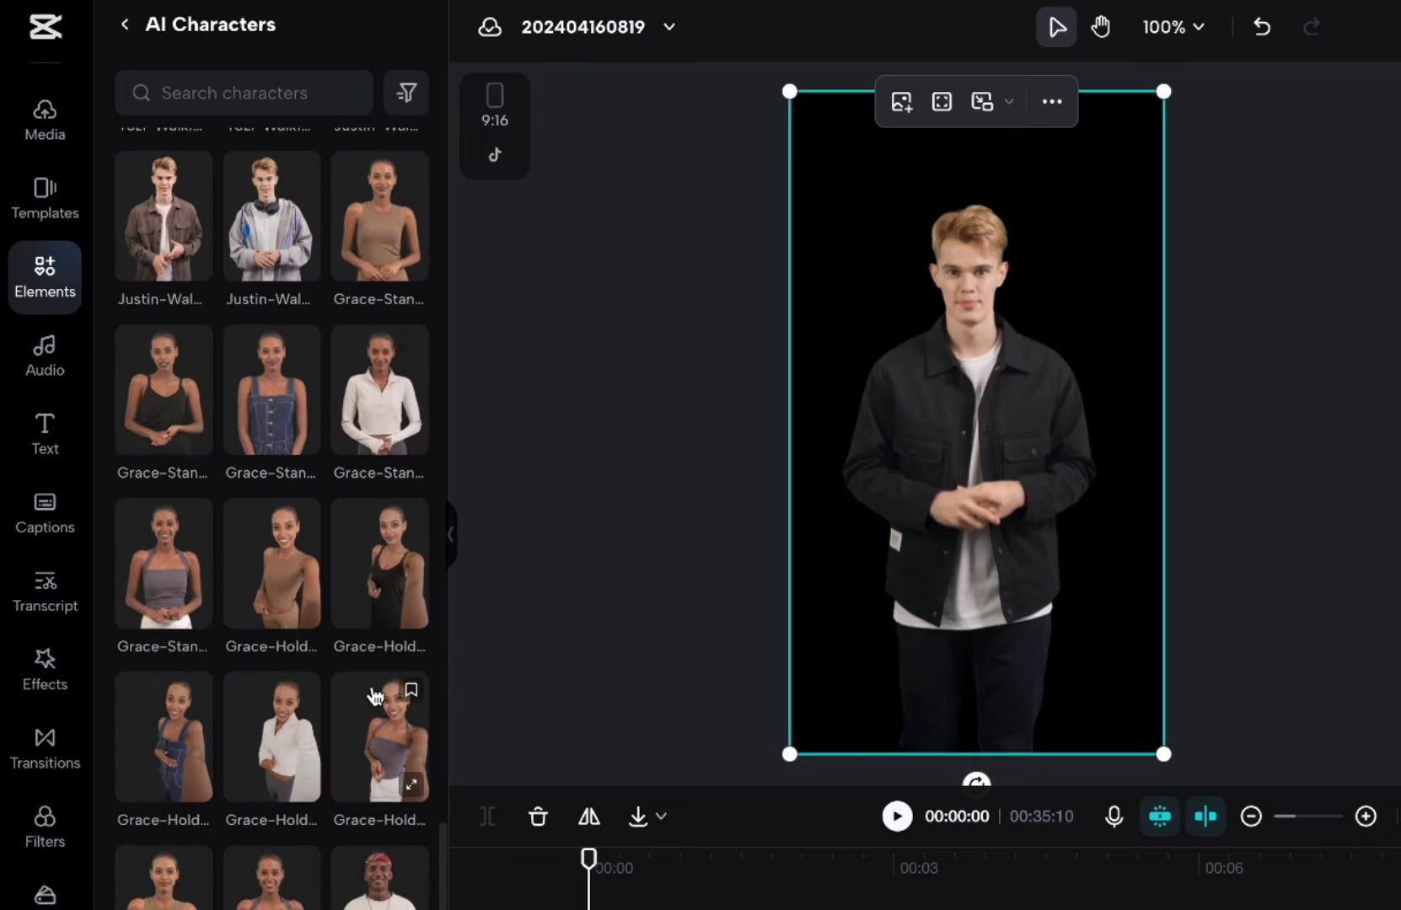
Step: Compare Grace looks (standing, tan, black) and settle on Grace holding a phone in white
click(166, 257)
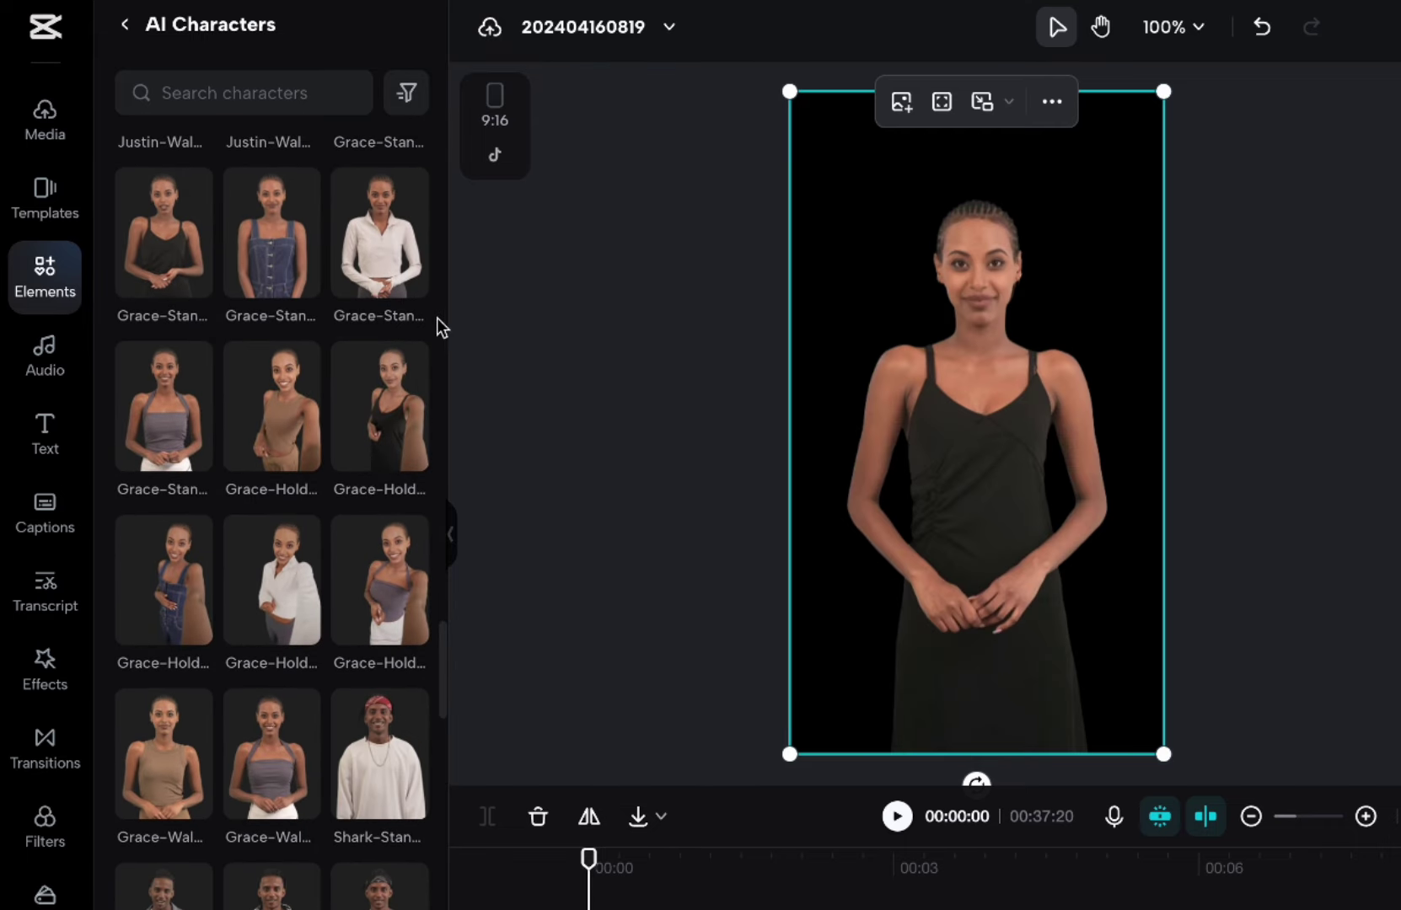
click(297, 397)
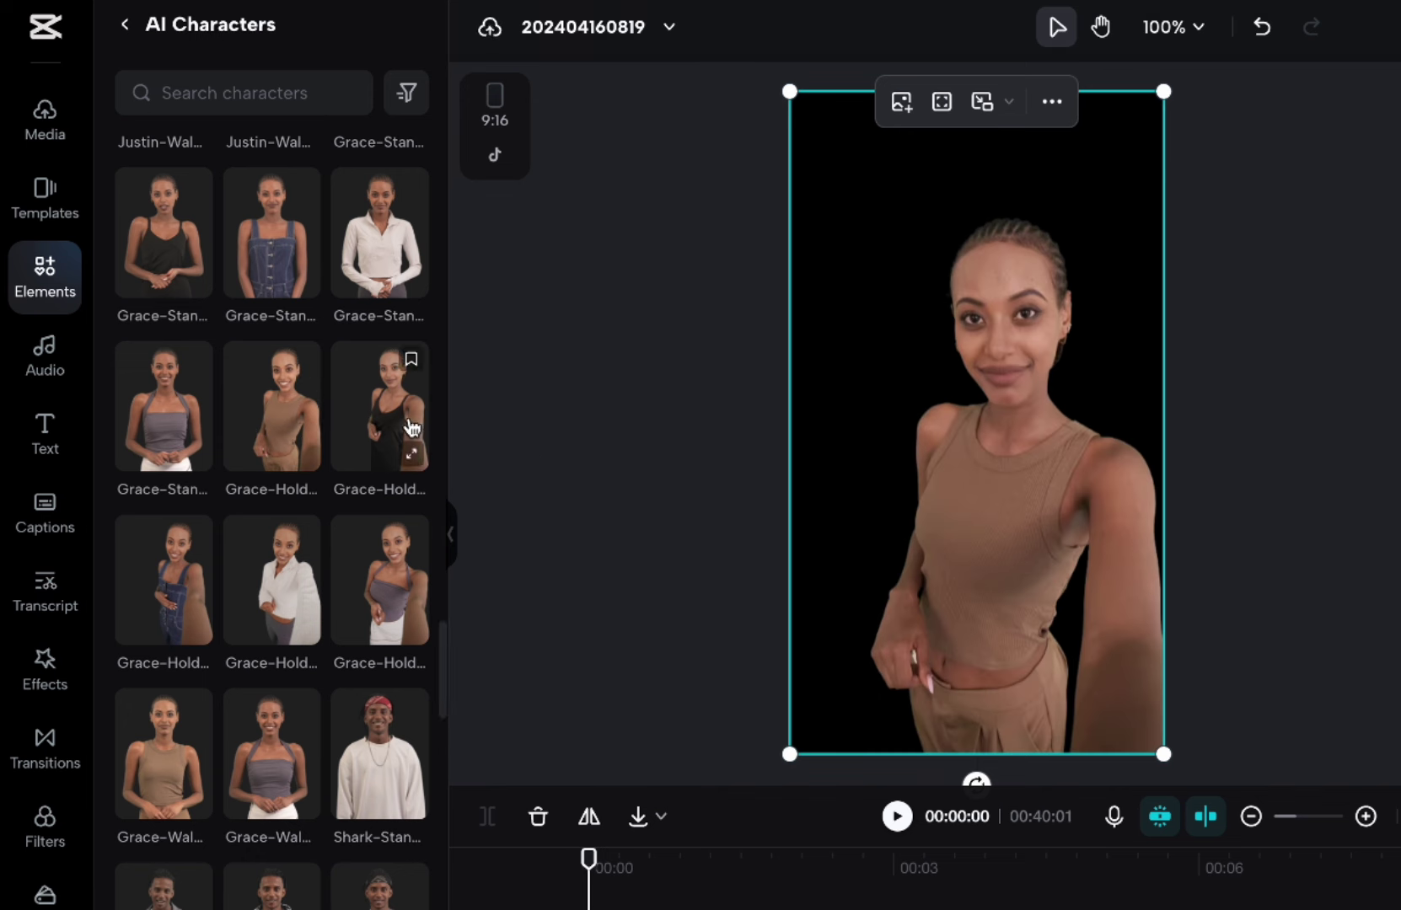
click(408, 426)
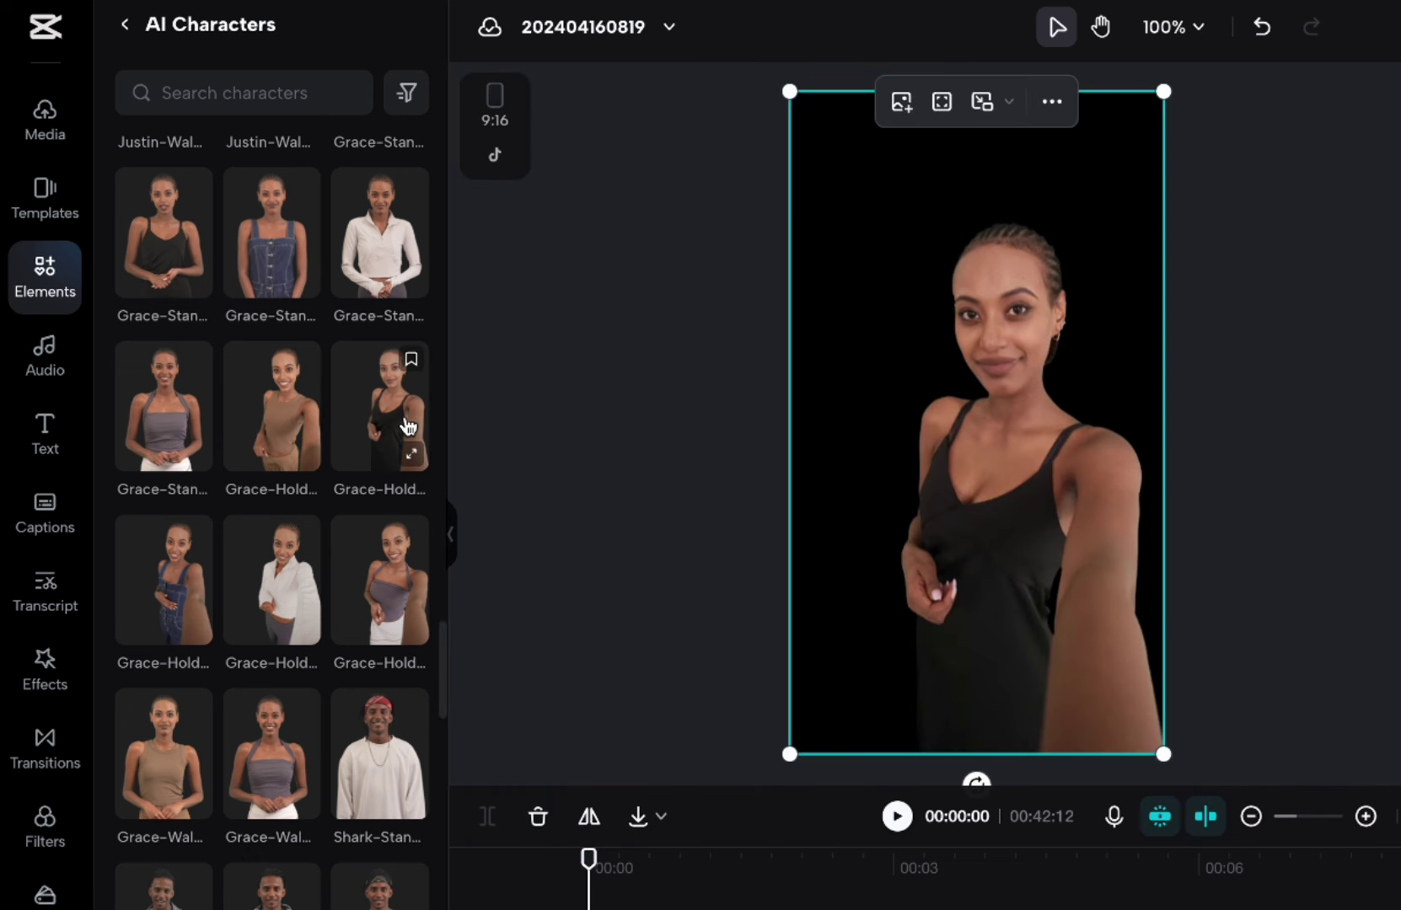
click(287, 592)
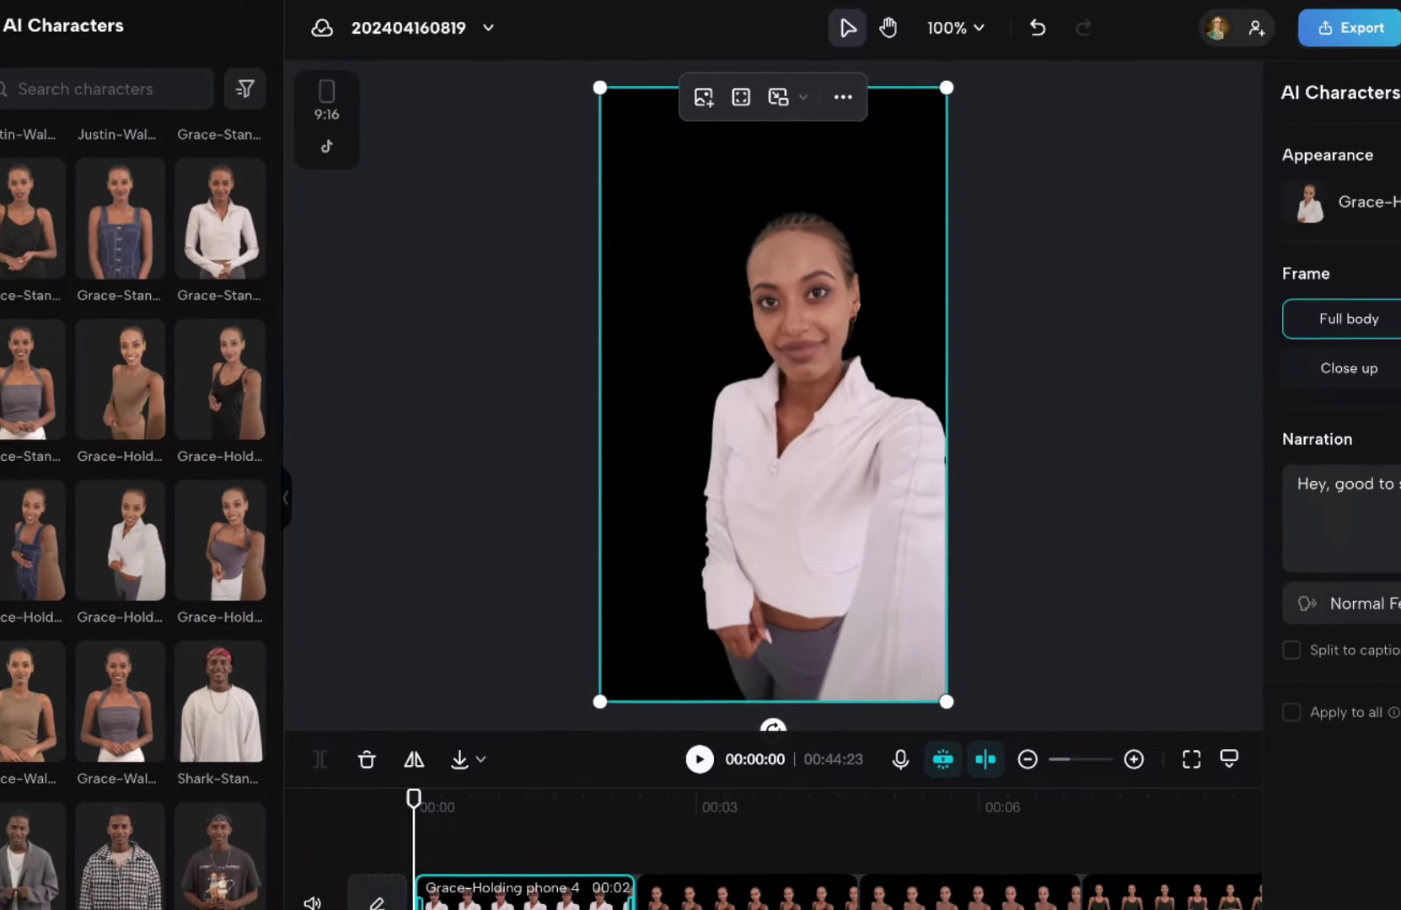
Step: Open the appearance choices, scrub the trial-character timeline to its end and deselect the clip
click(1191, 196)
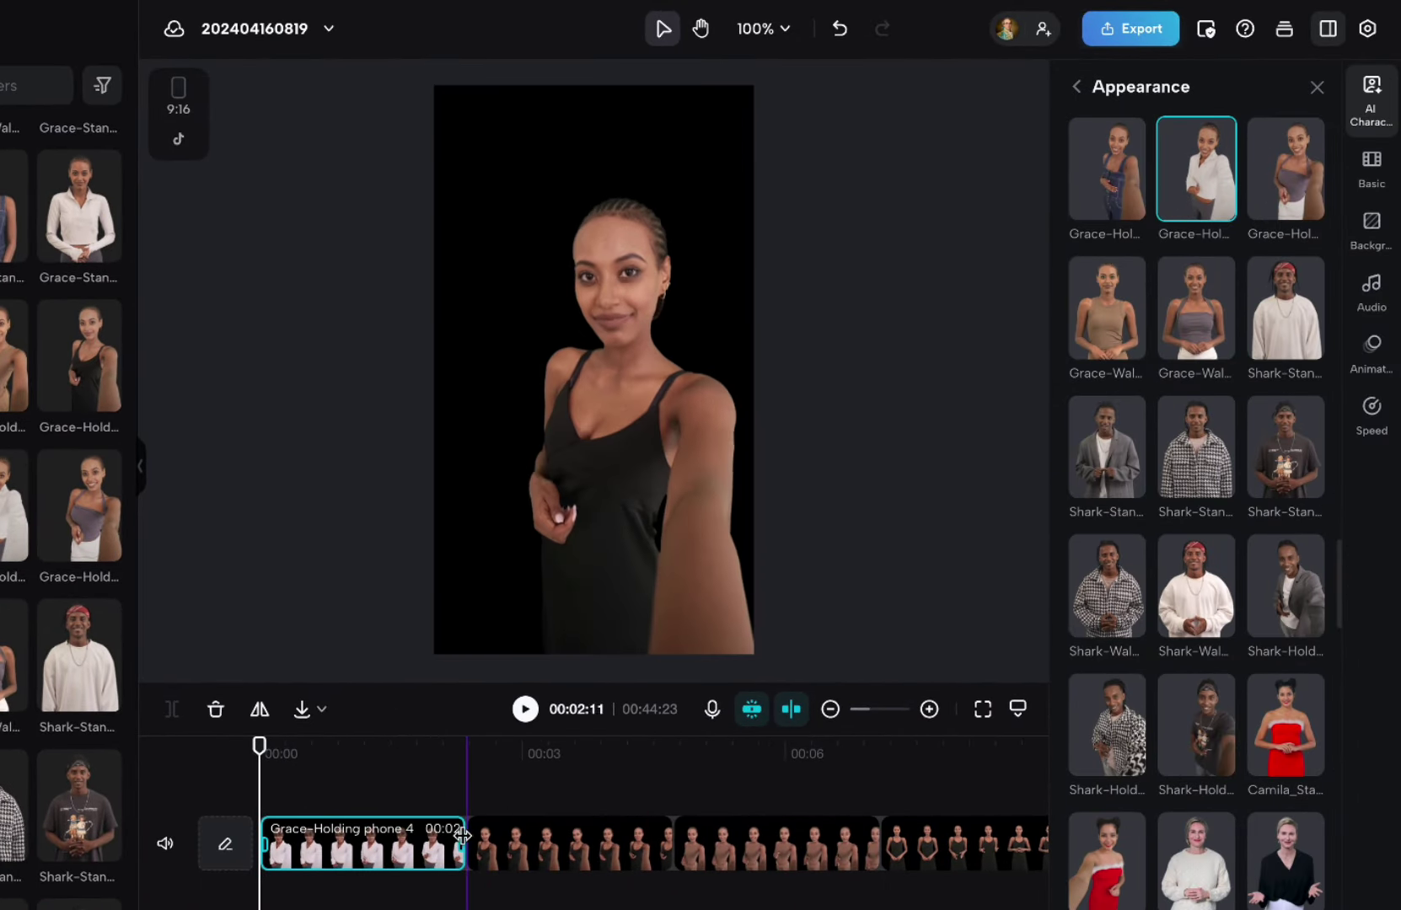
click(354, 843)
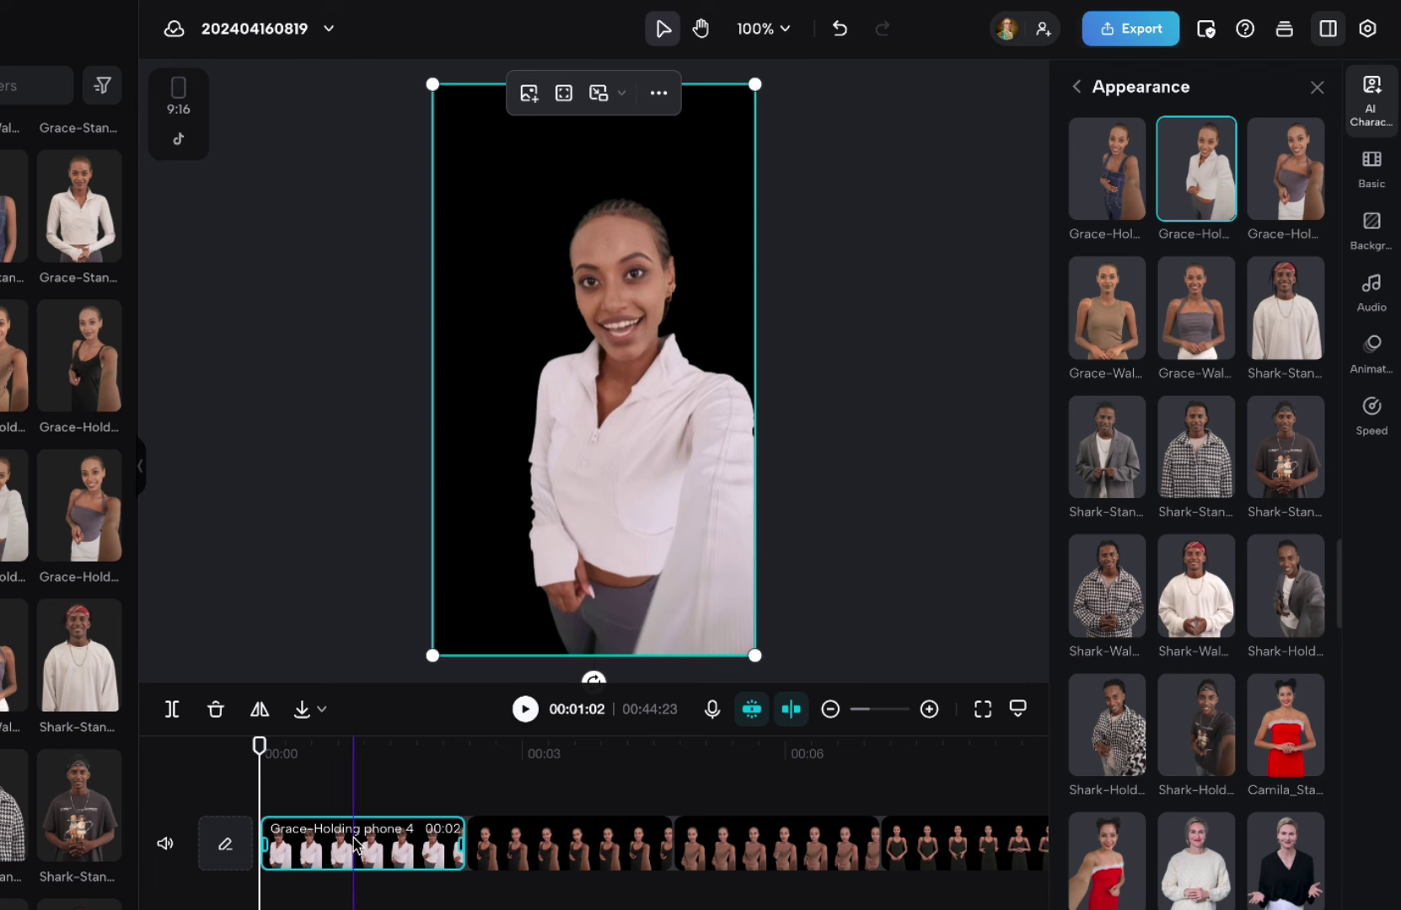
scroll(355, 842, right, 8)
scroll(353, 843, right, 20)
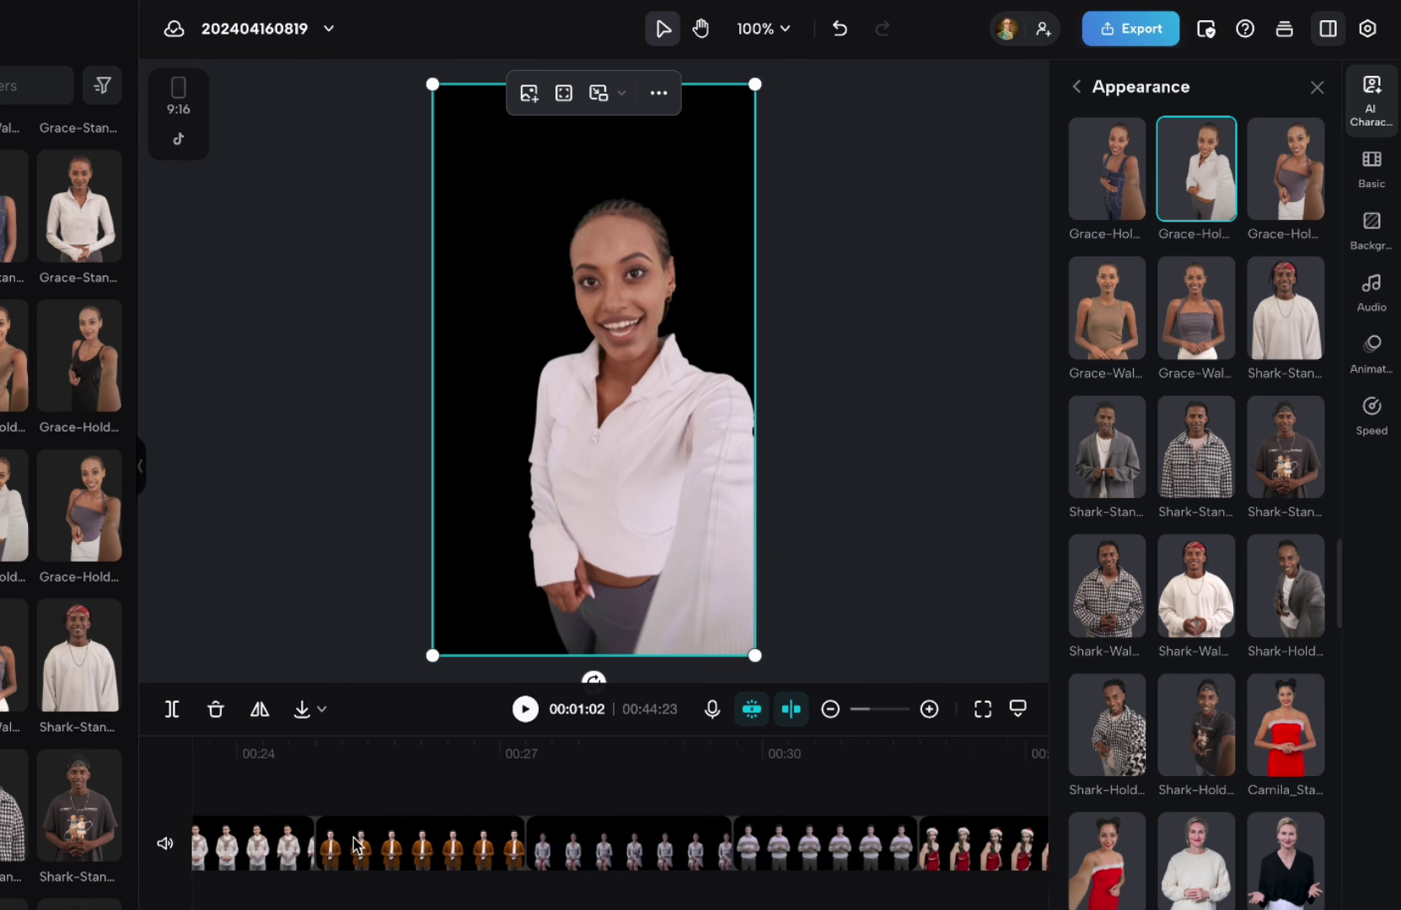
scroll(353, 839, right, 6)
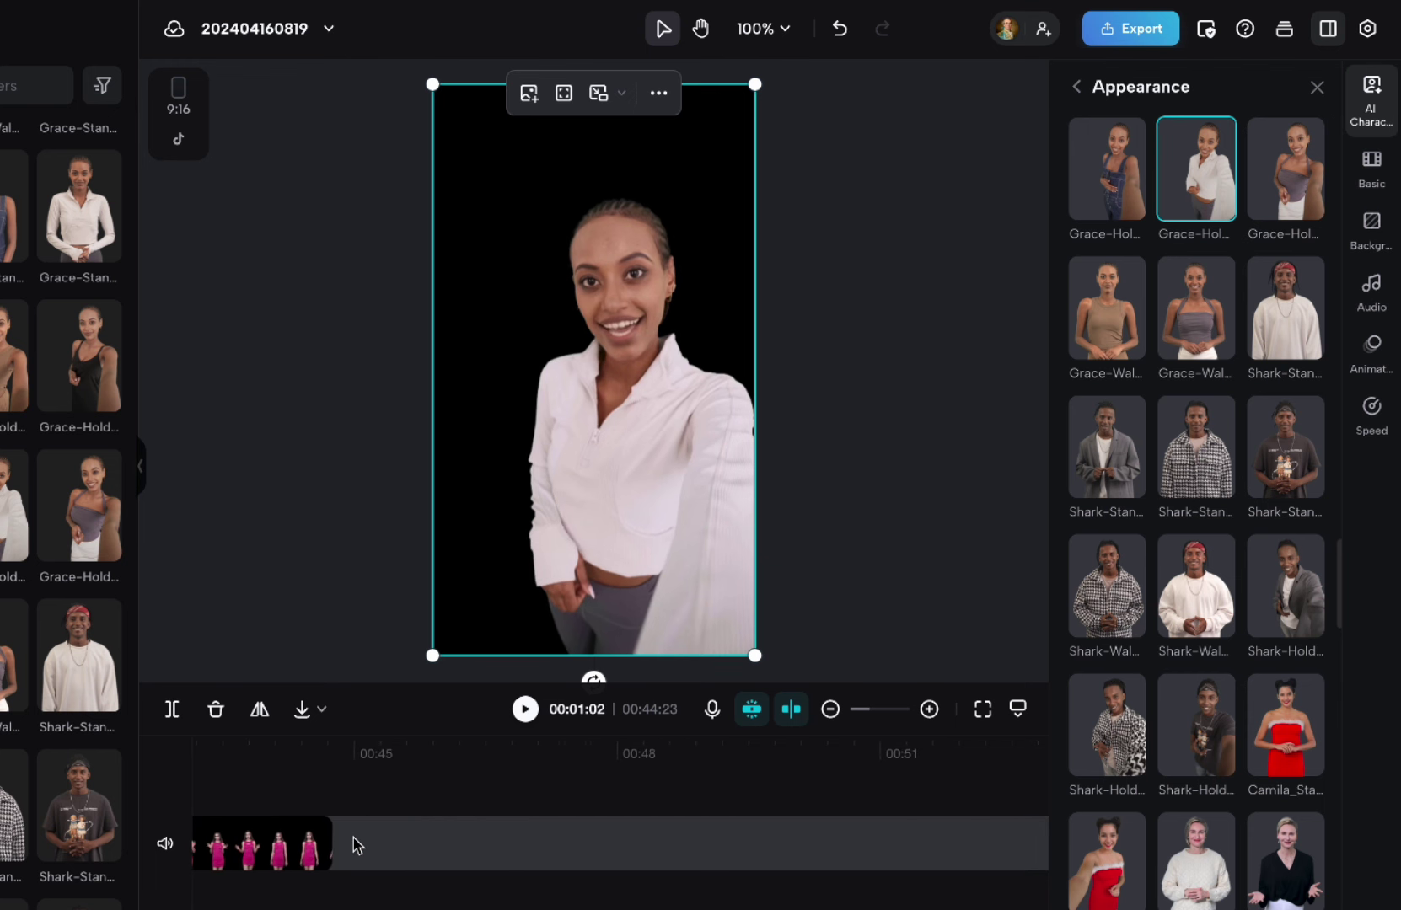
click(458, 853)
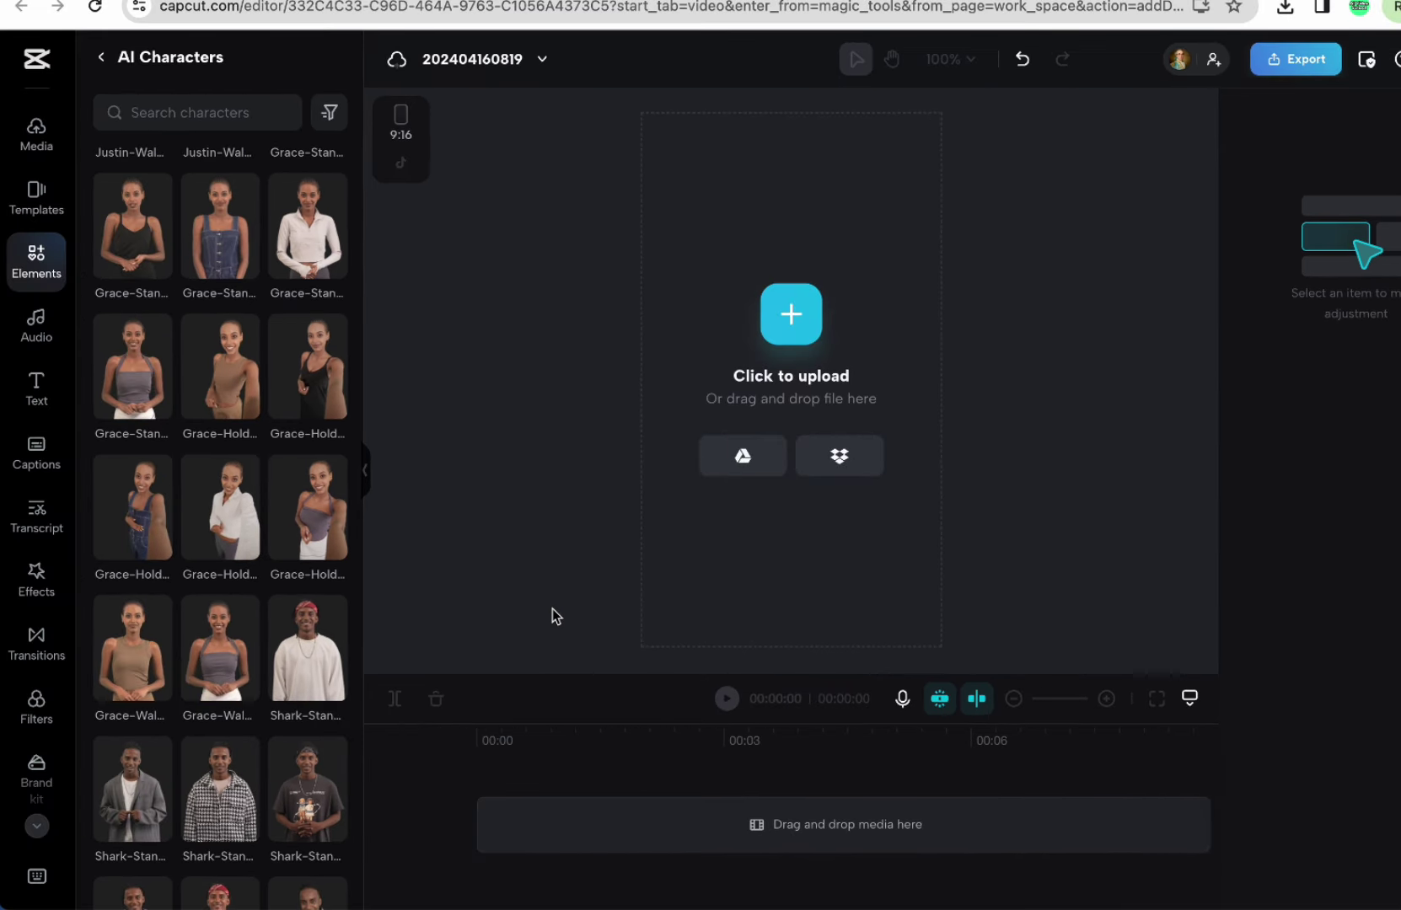
Step: Add Grace holding a phone, try Shark standing, switch back to white-top Grace, and preview to 00:01:15
click(221, 375)
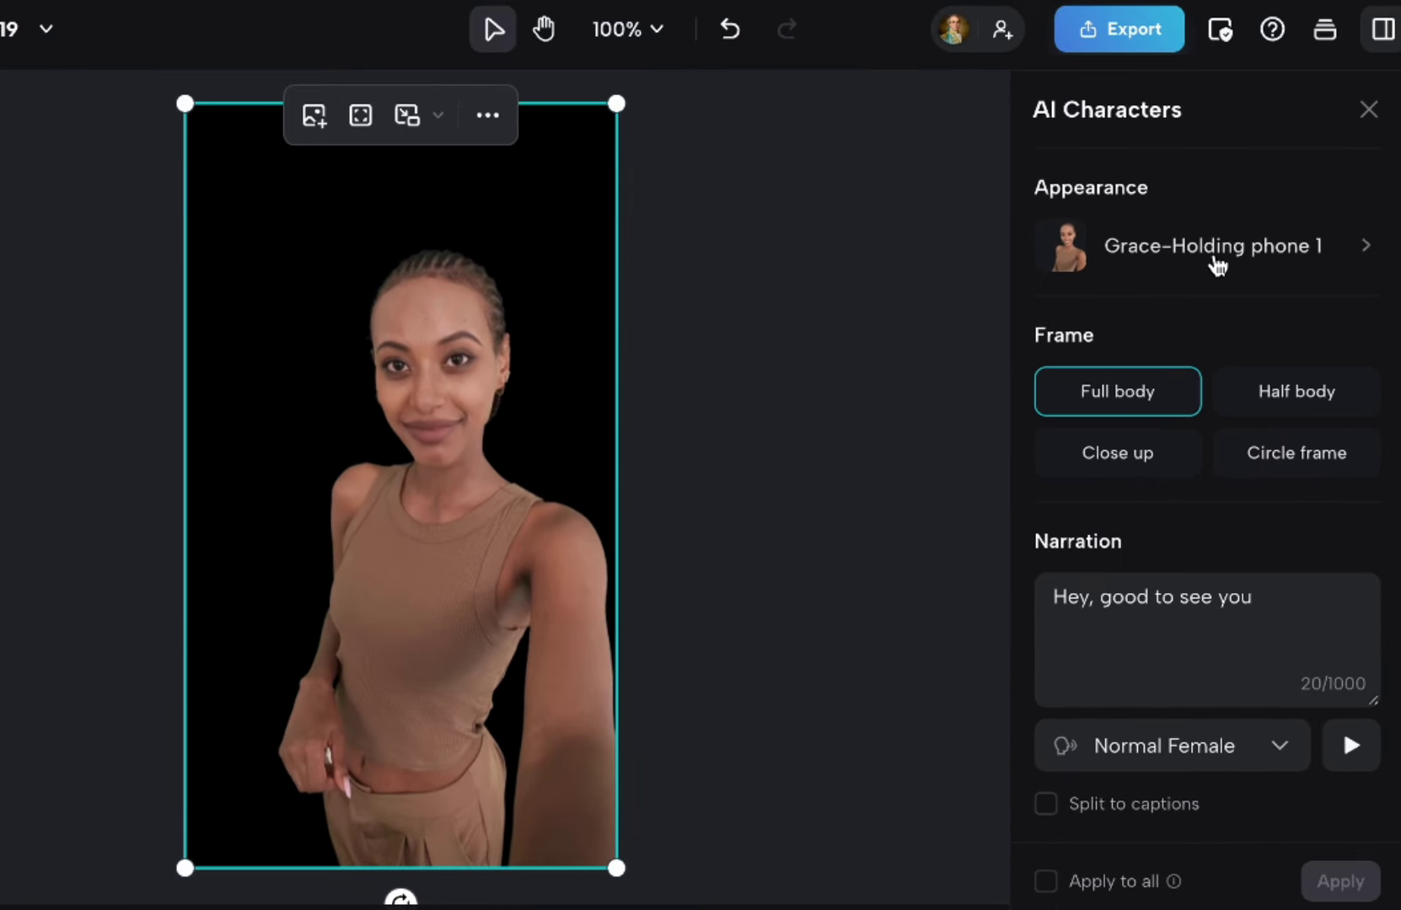
click(1362, 214)
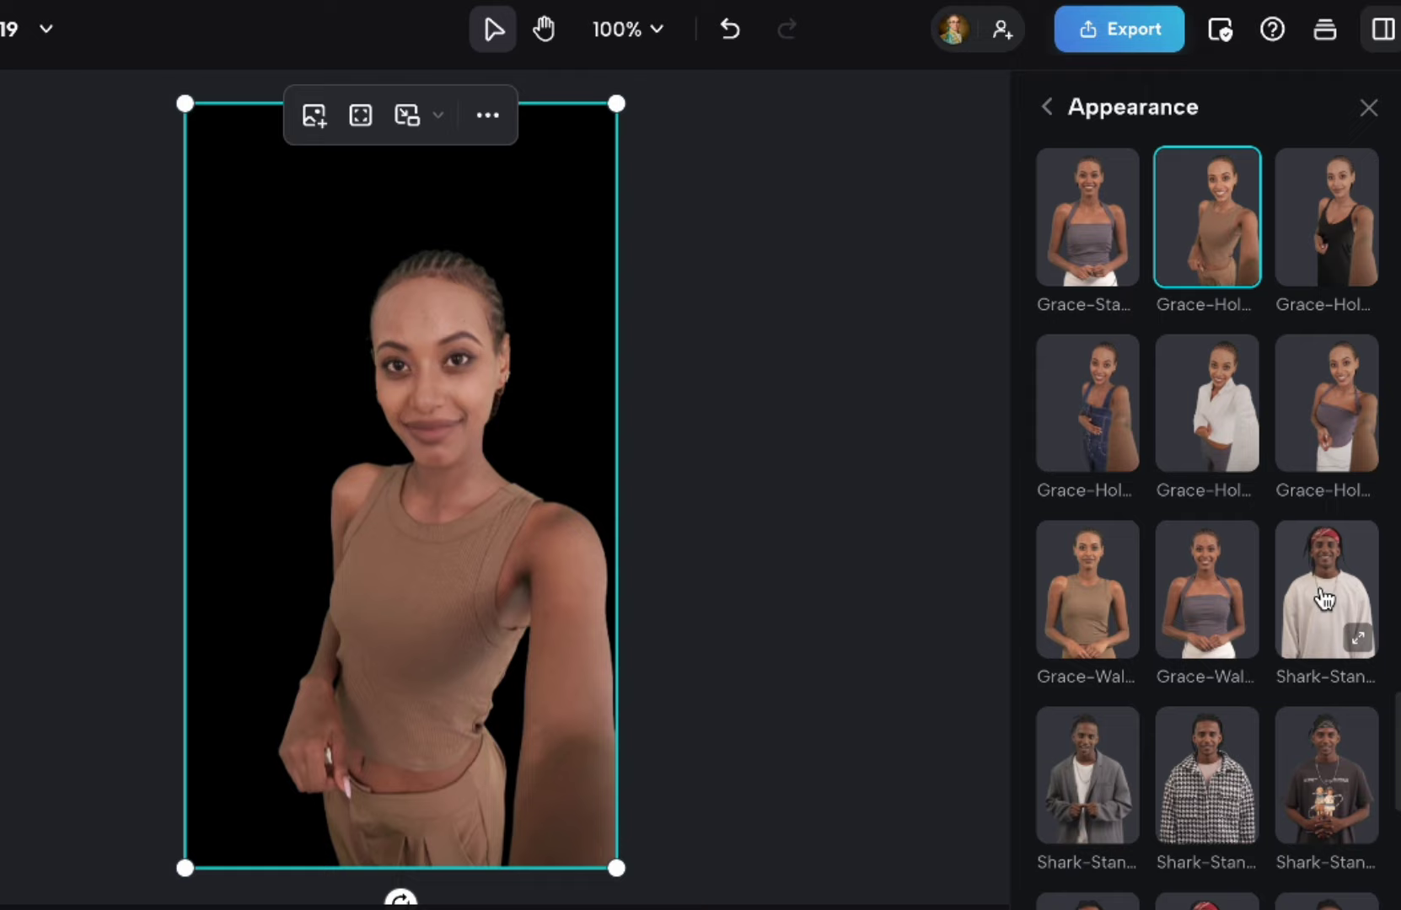
click(1326, 589)
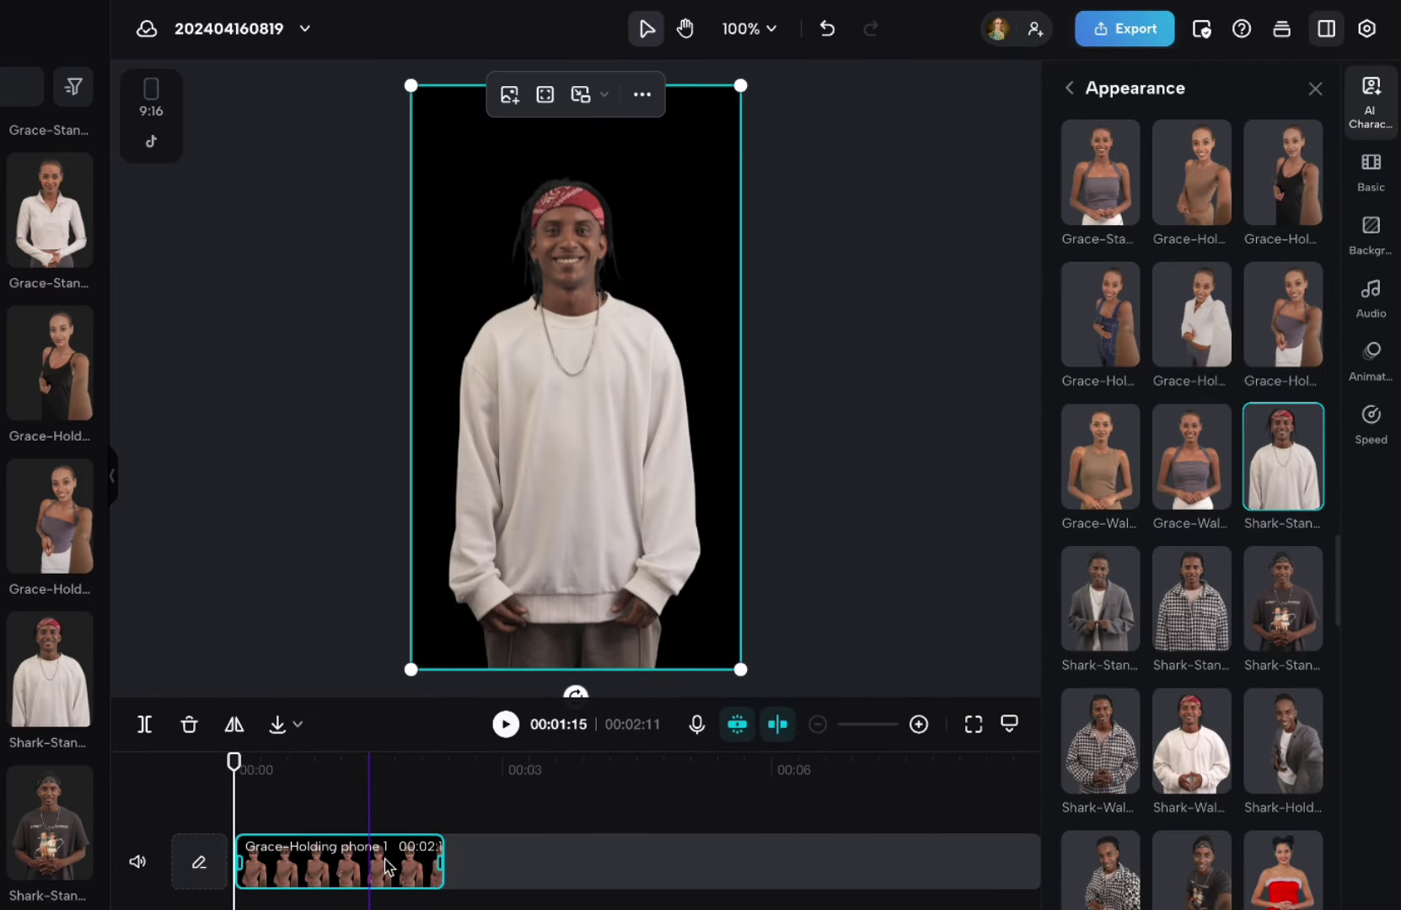
click(1201, 335)
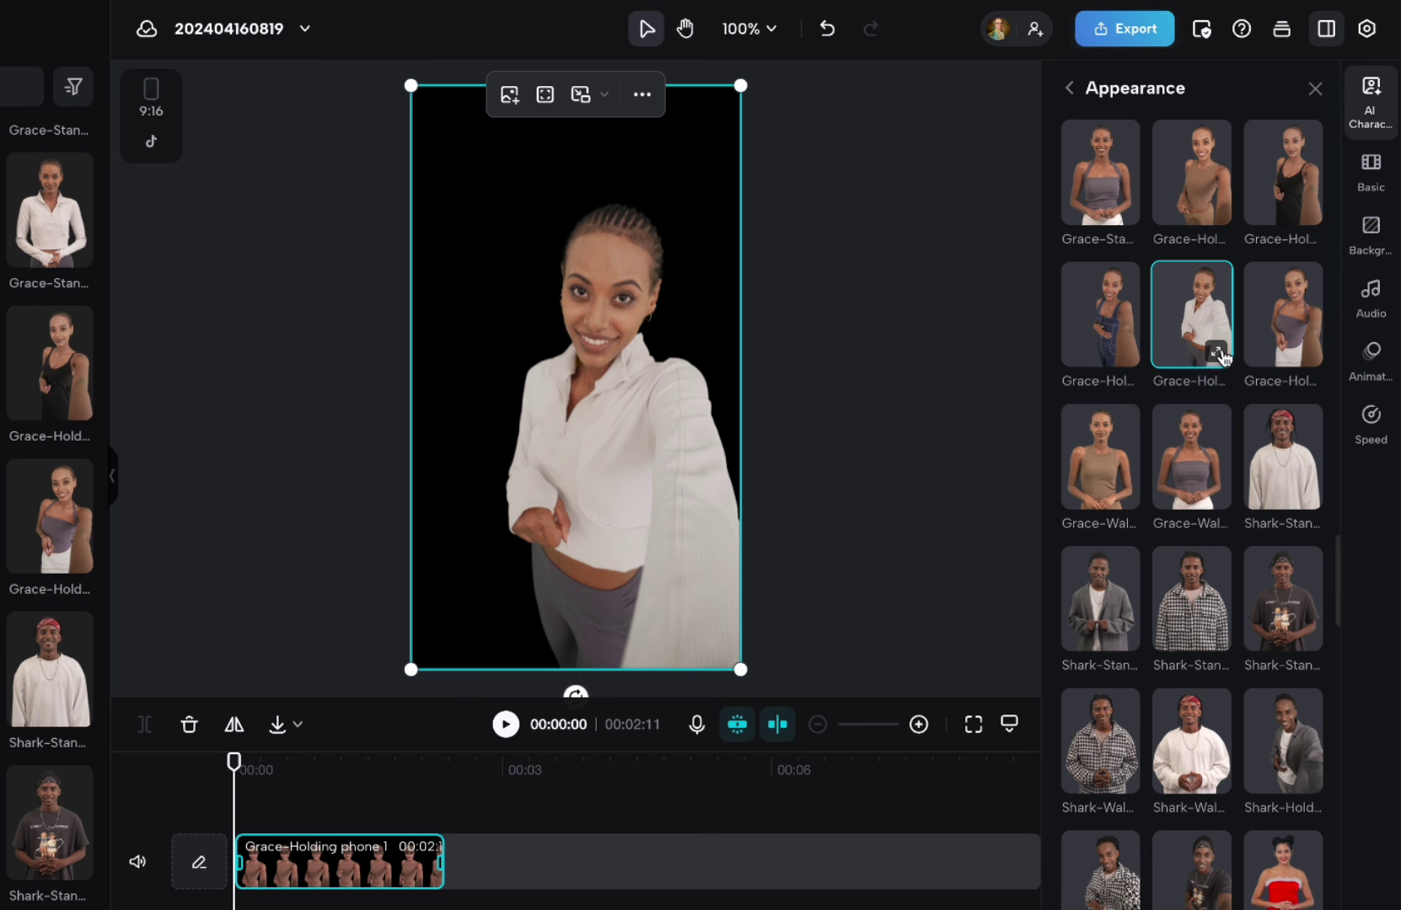
key(space)
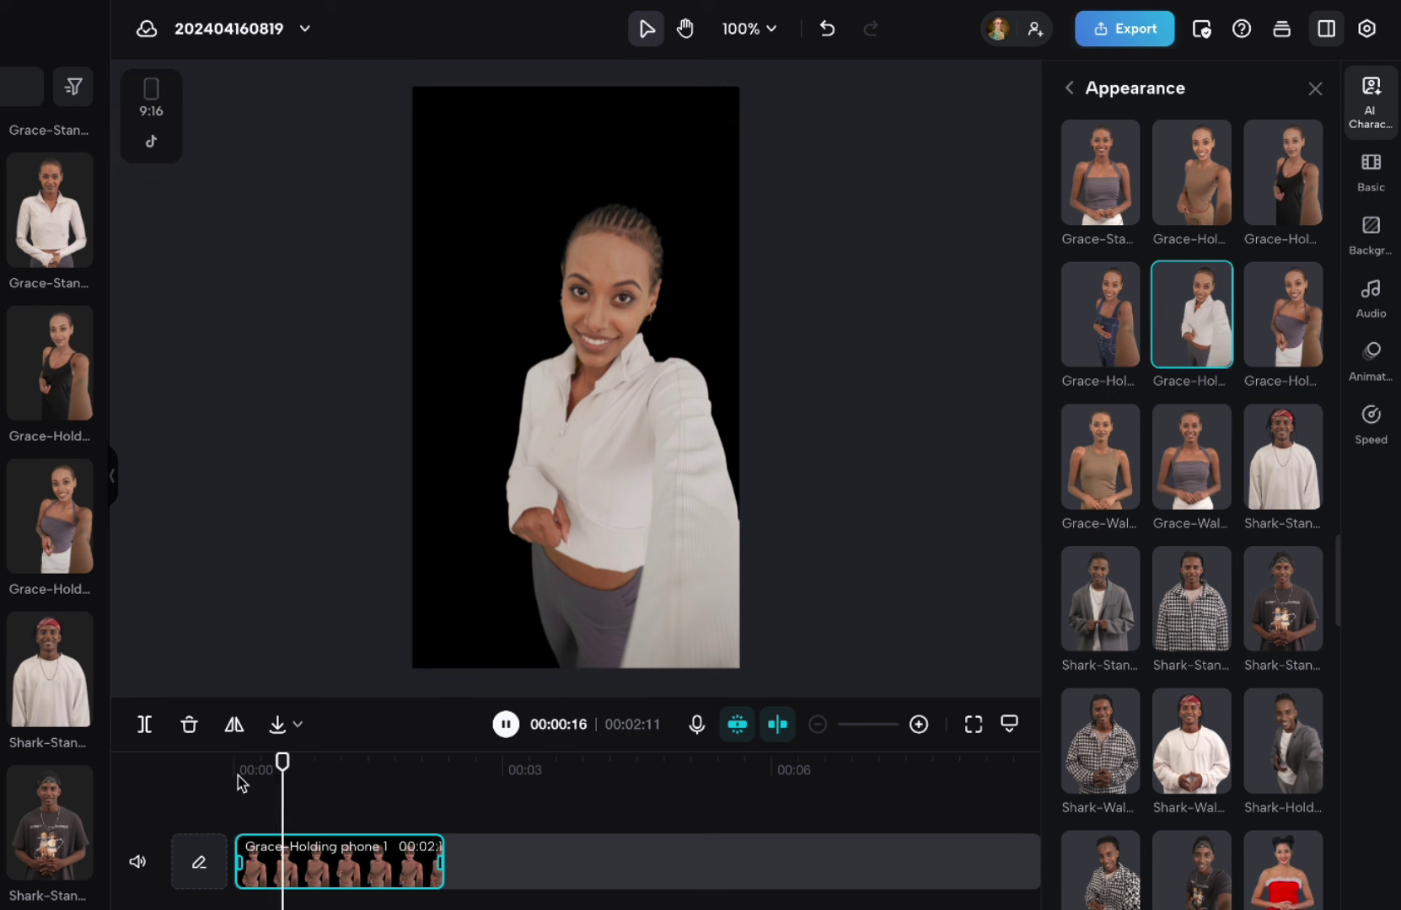
key(space)
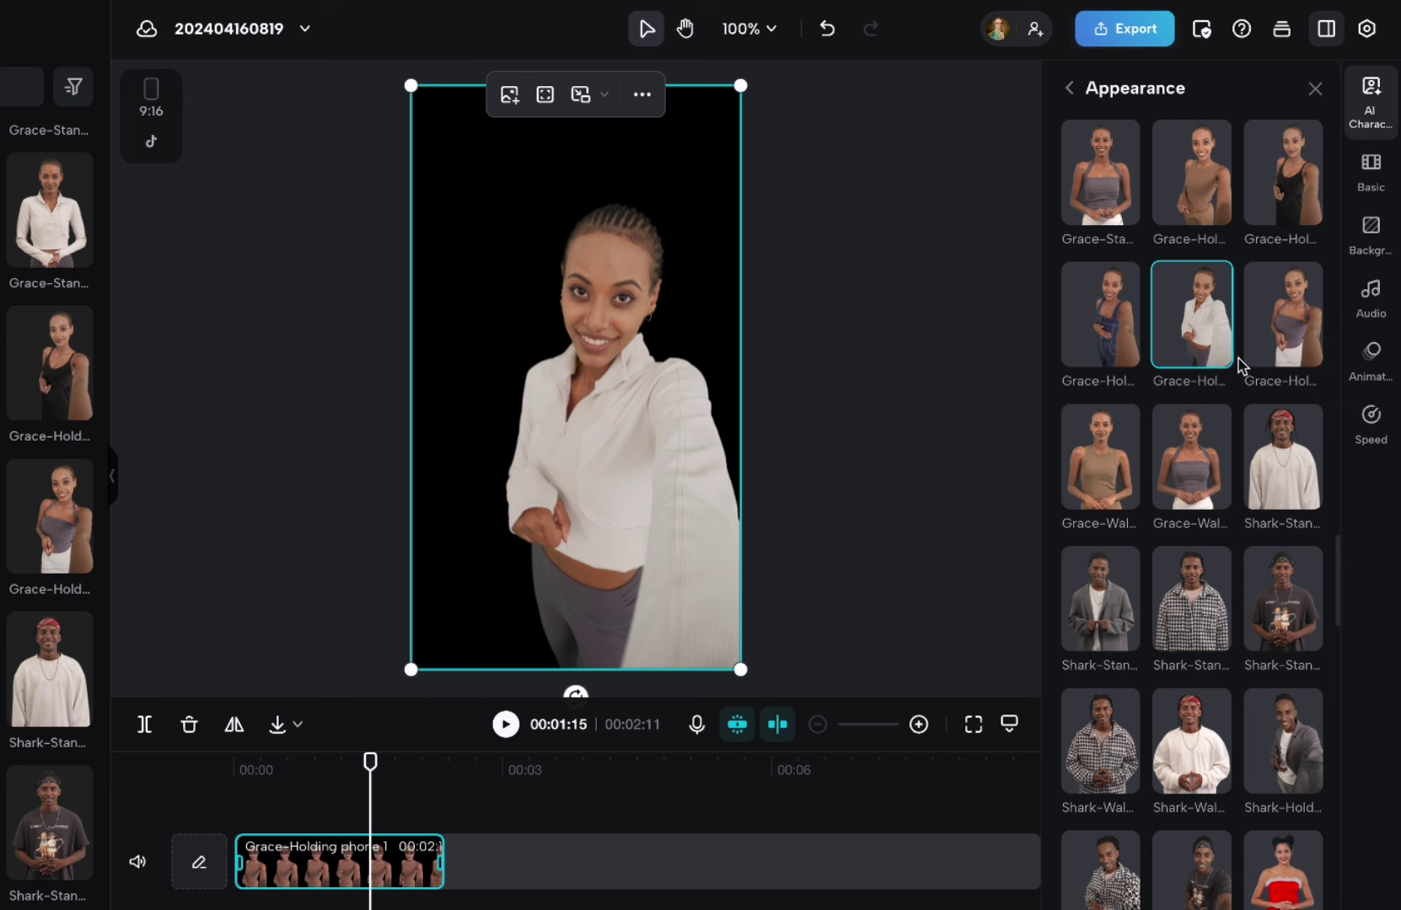
Step: Preview Grace-Holding phone 4 and Grace-Walking 1, then switch to standing Grace in white
click(1217, 353)
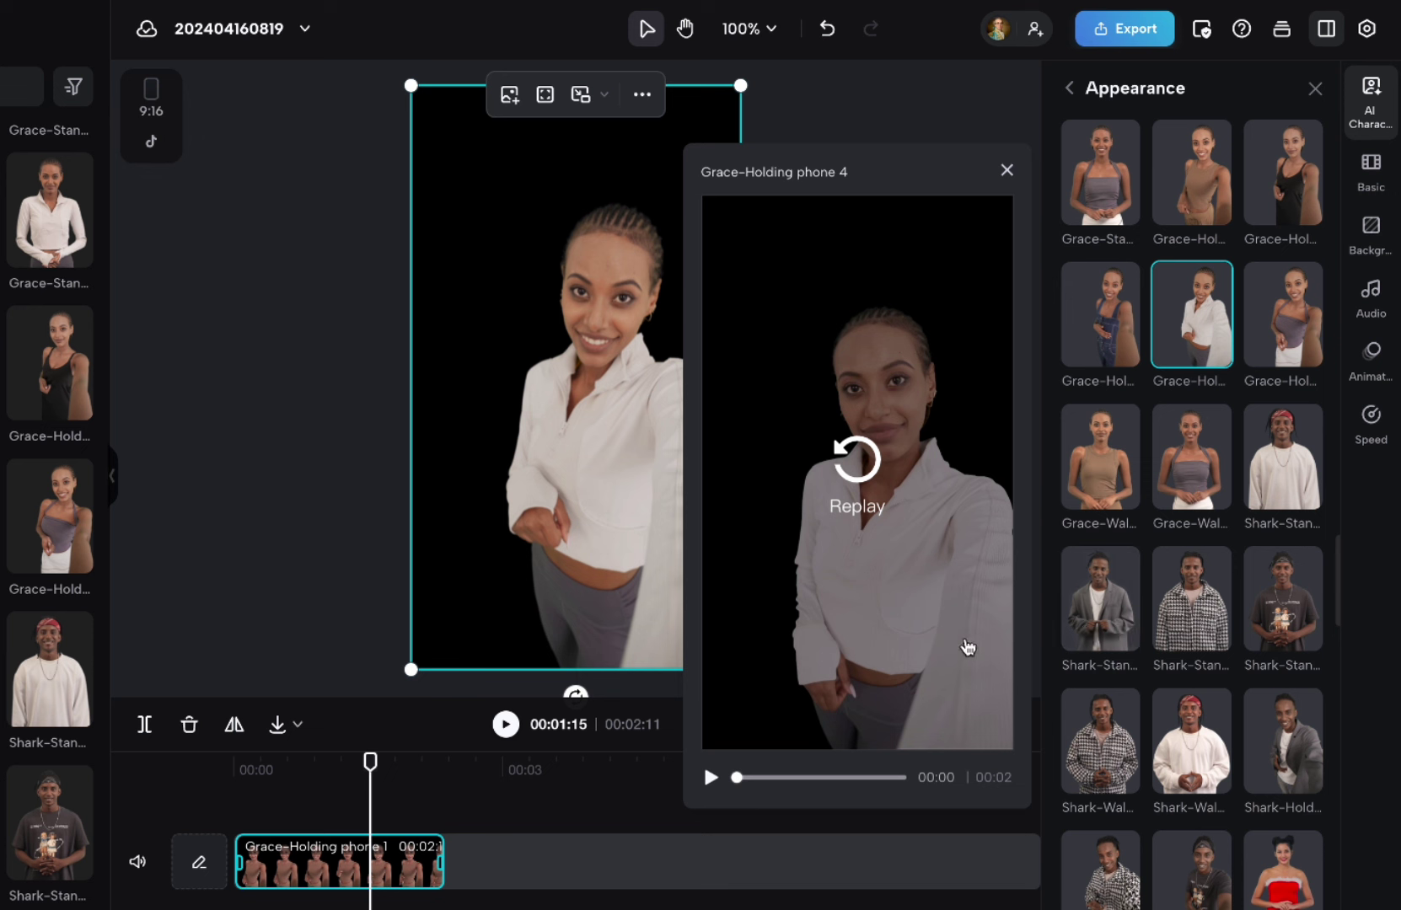
click(860, 482)
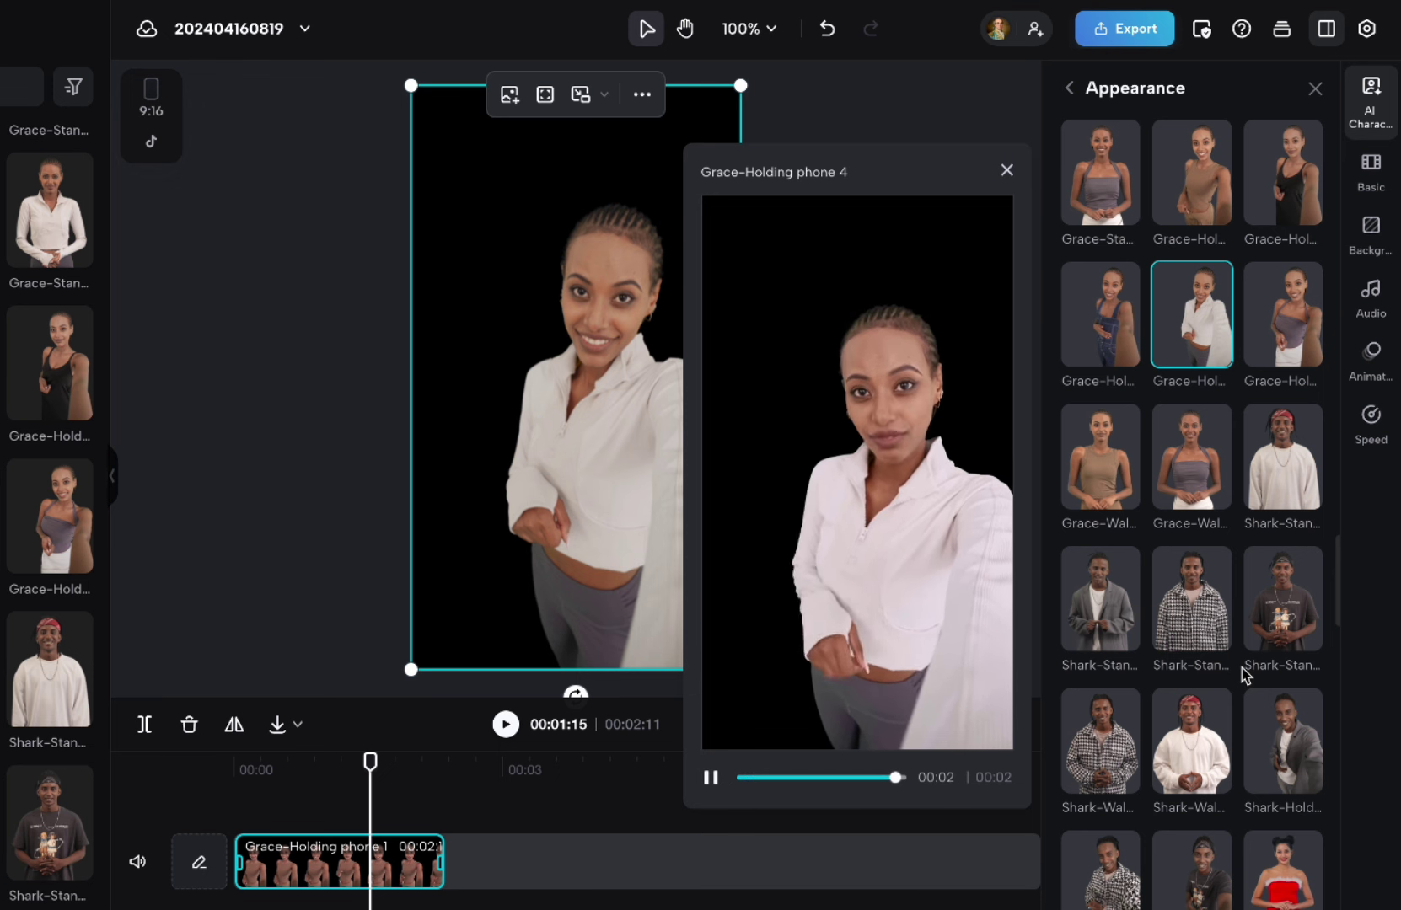
click(1125, 495)
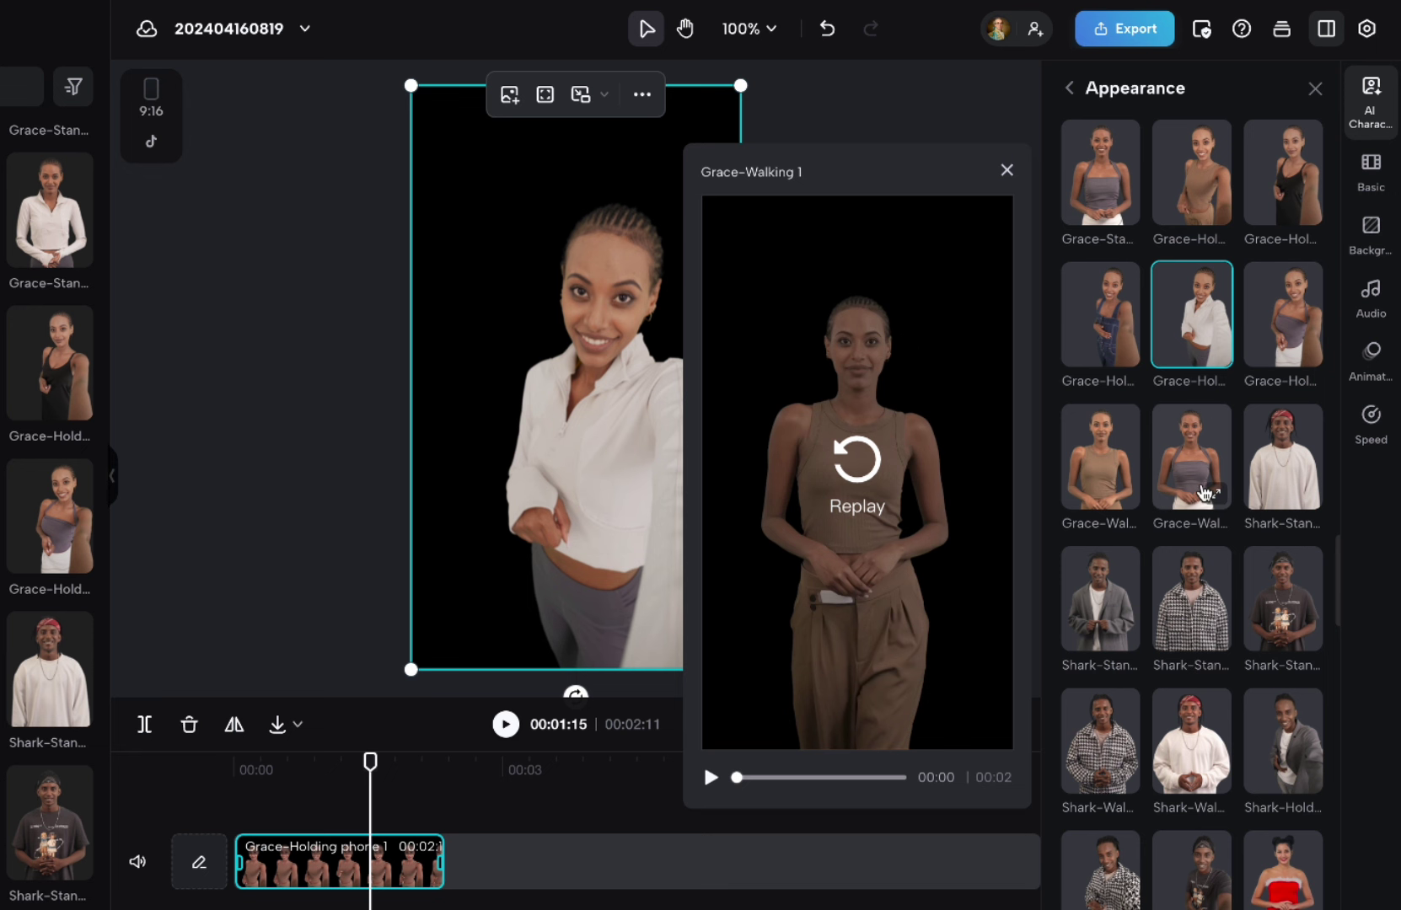
scroll(1179, 455, up, 2)
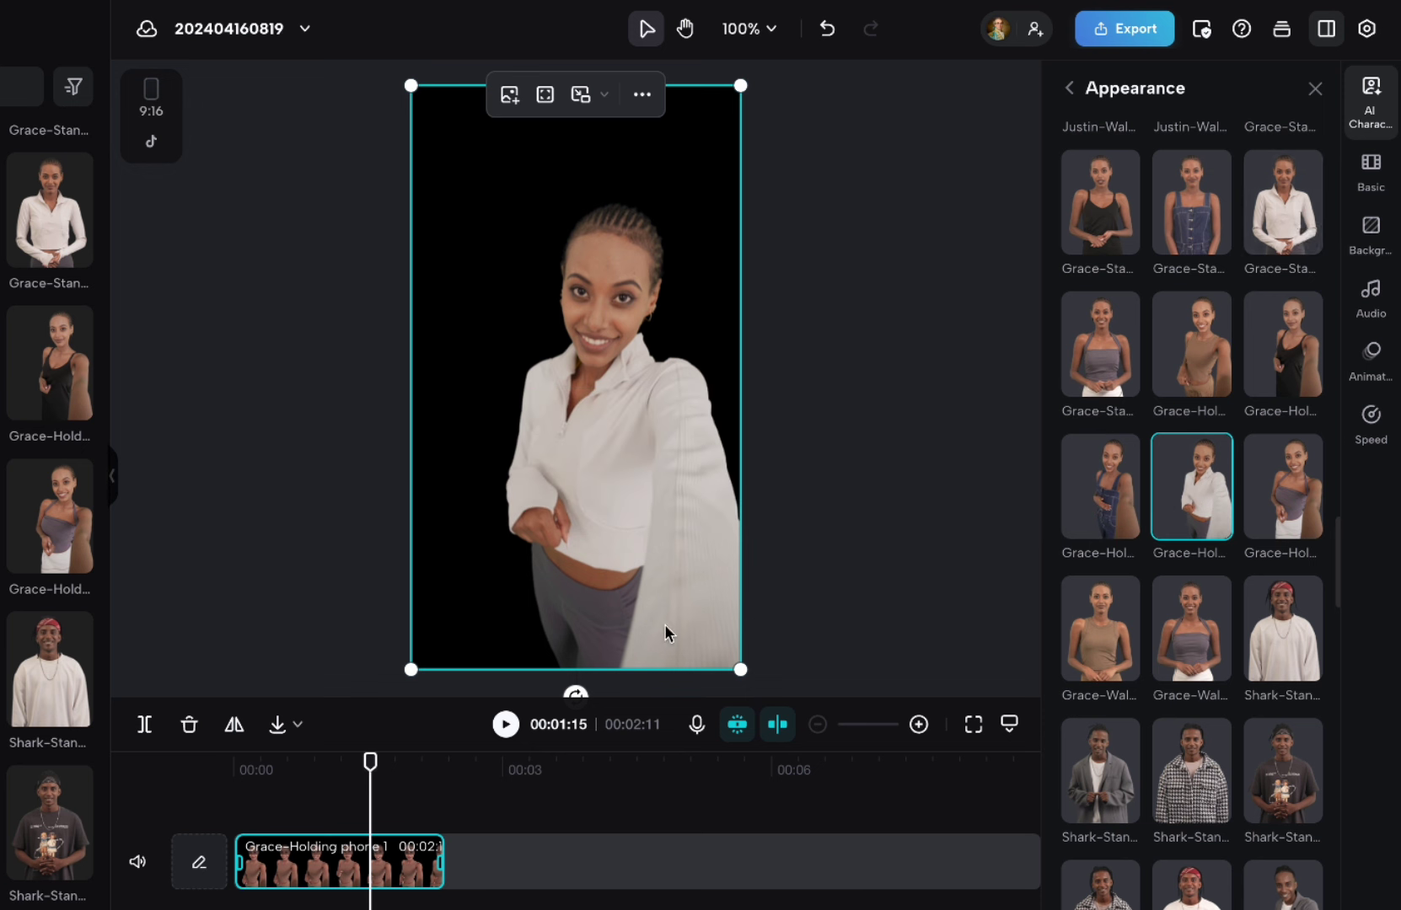
click(1279, 220)
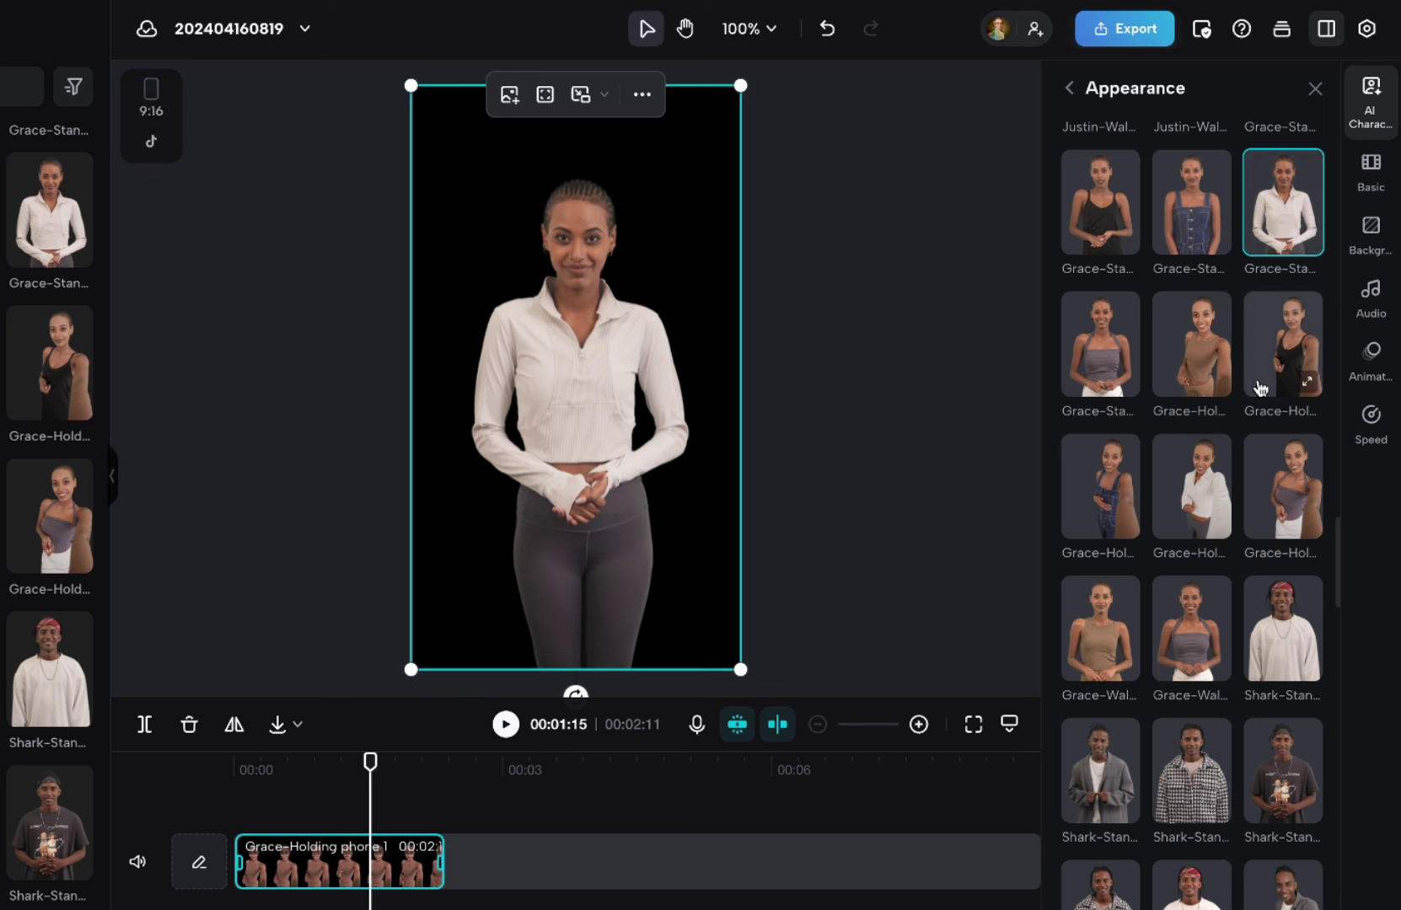
Step: Try Grace in denim and several Shark looks: houndstooth walking, holding phone, and standing
scroll(1205, 438, up, 1)
click(1107, 520)
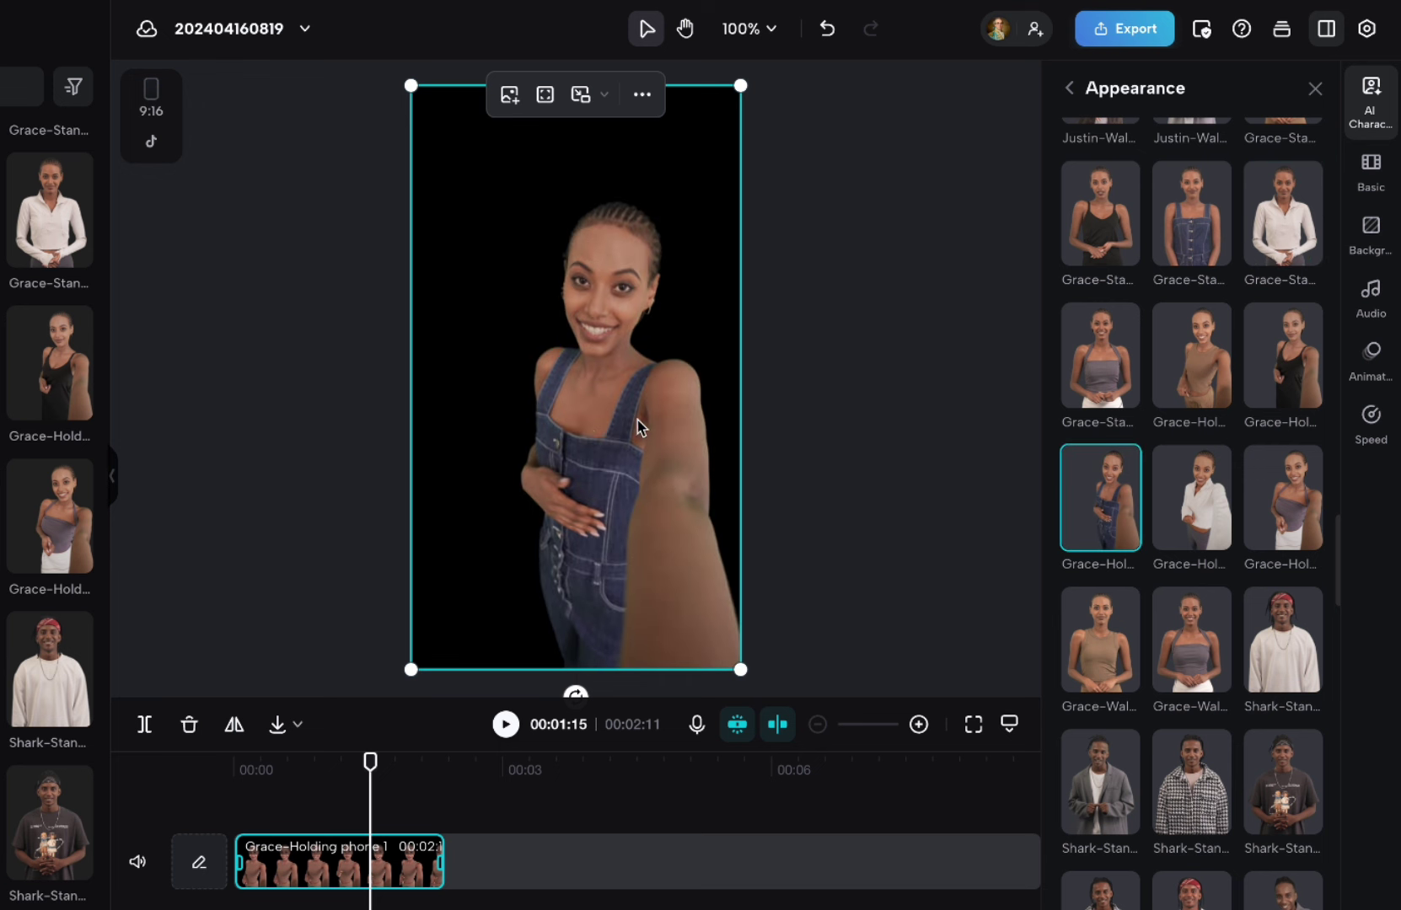
click(1190, 201)
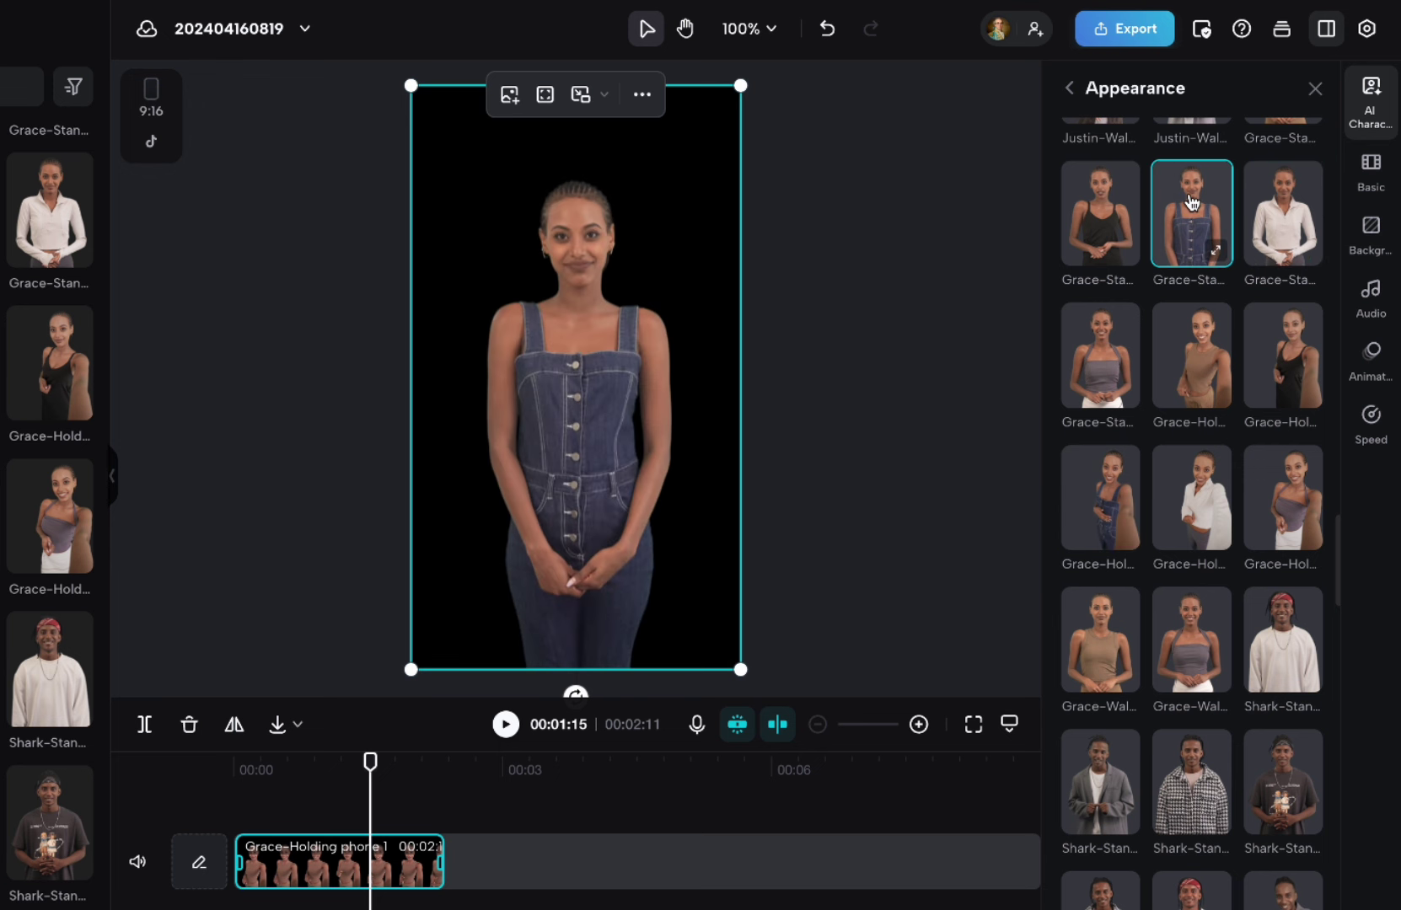
scroll(1255, 547, down, 6)
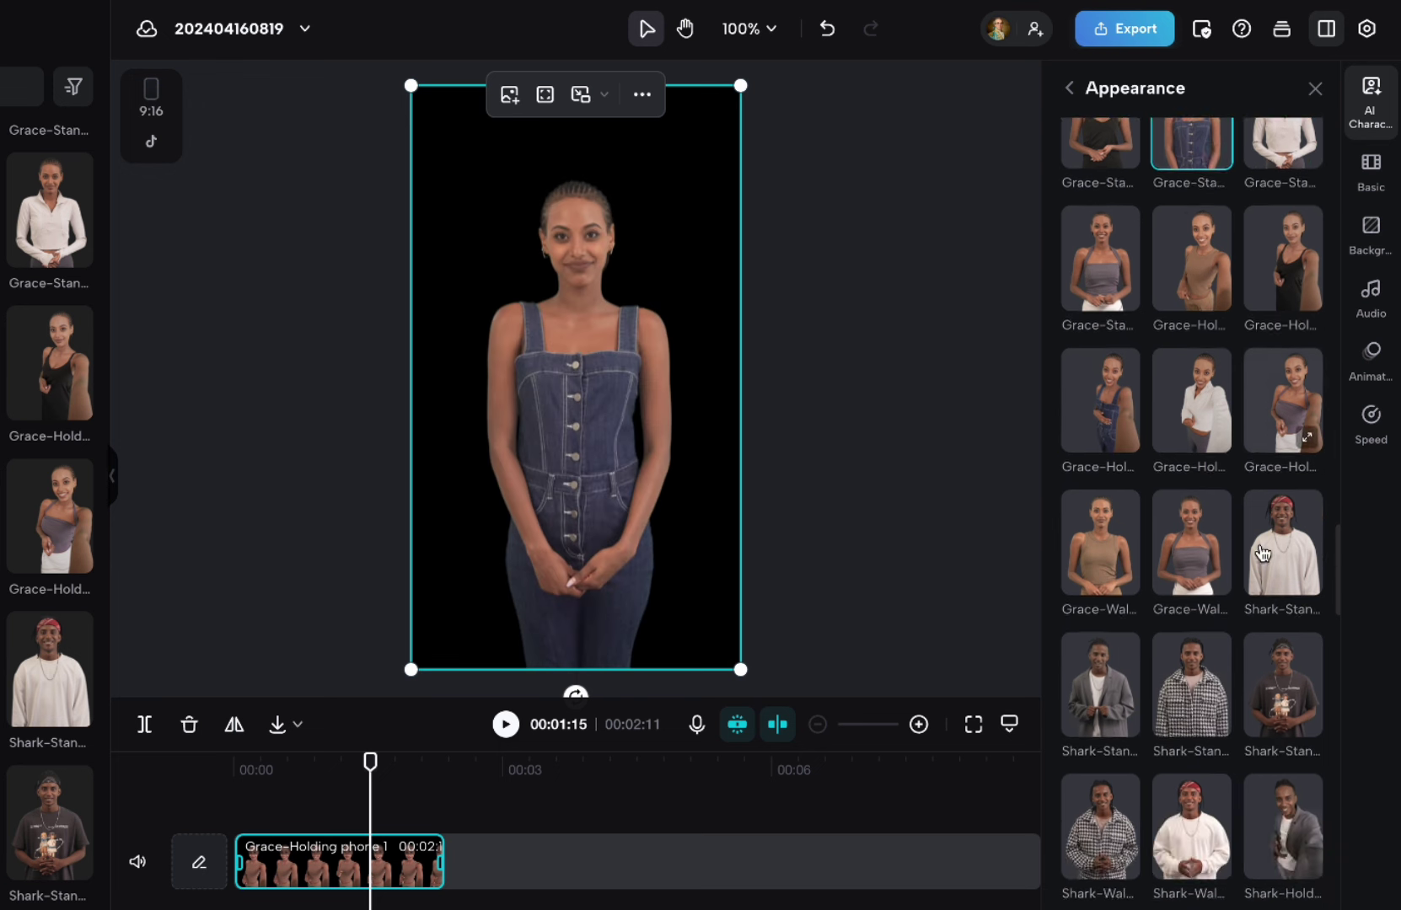
click(1106, 425)
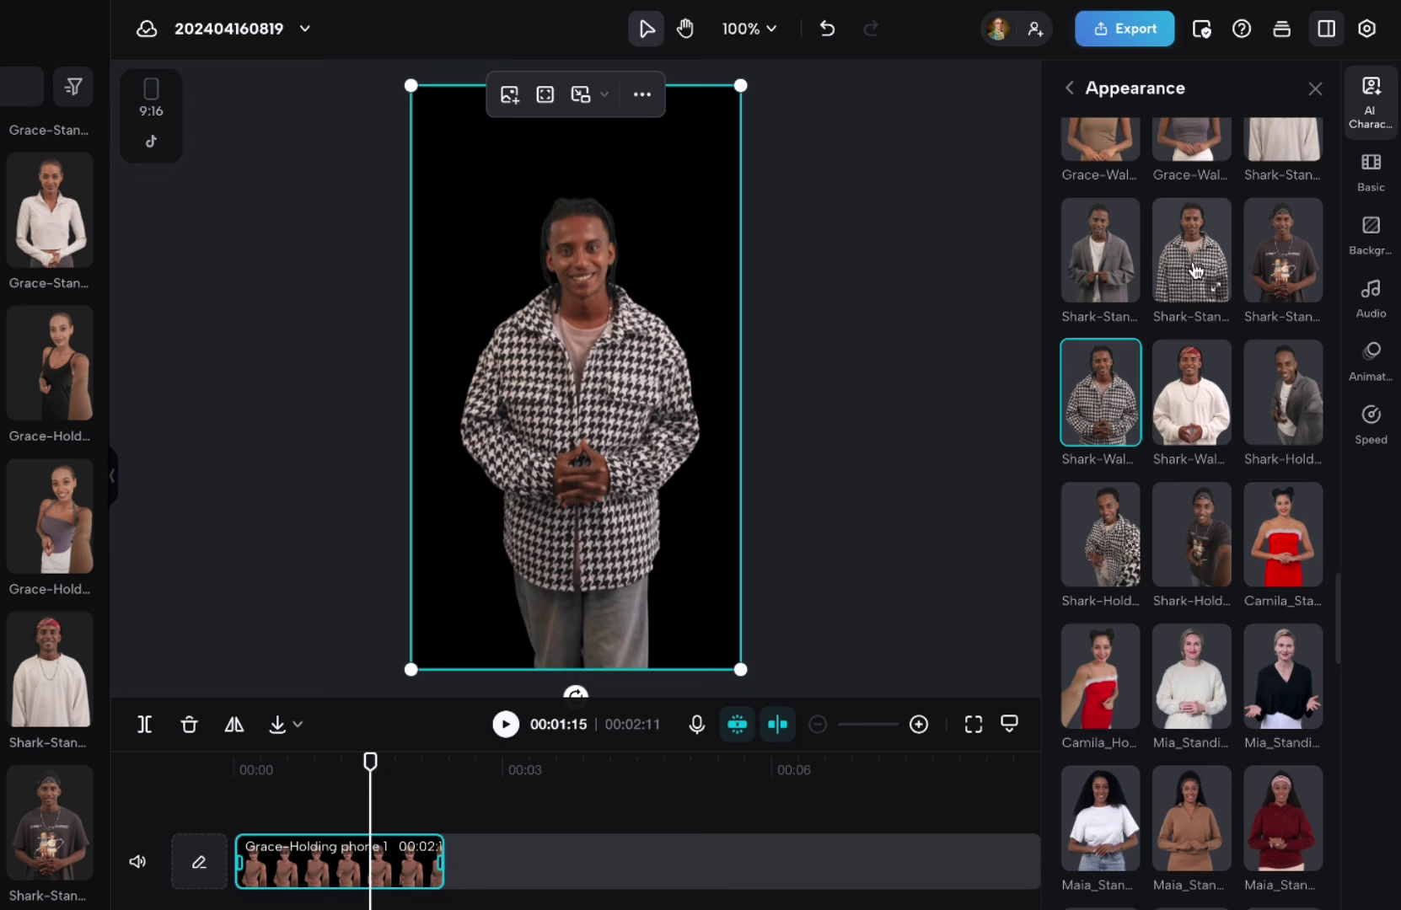
click(1105, 571)
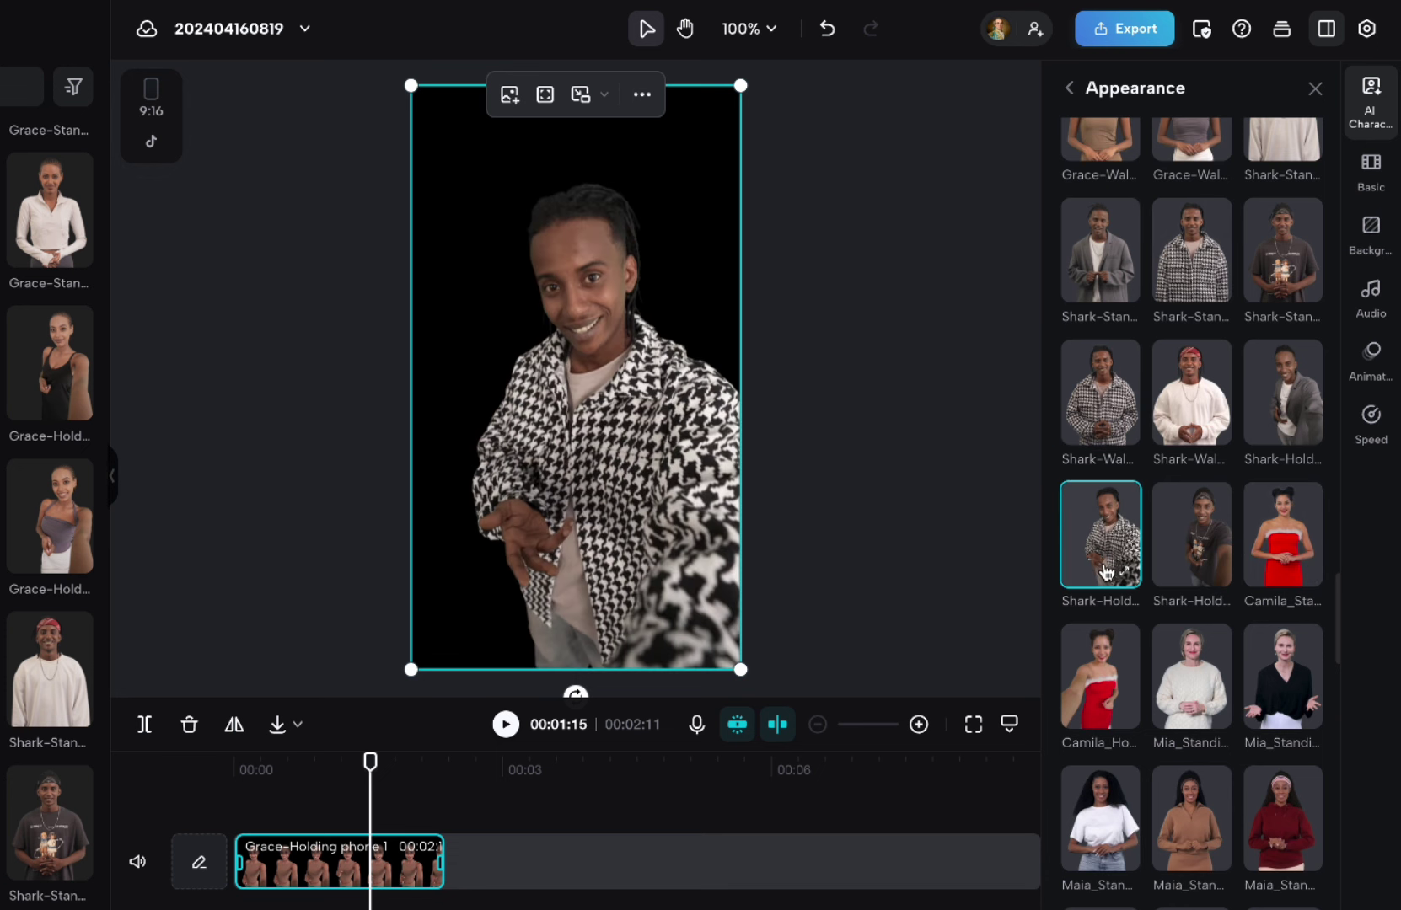
click(1126, 573)
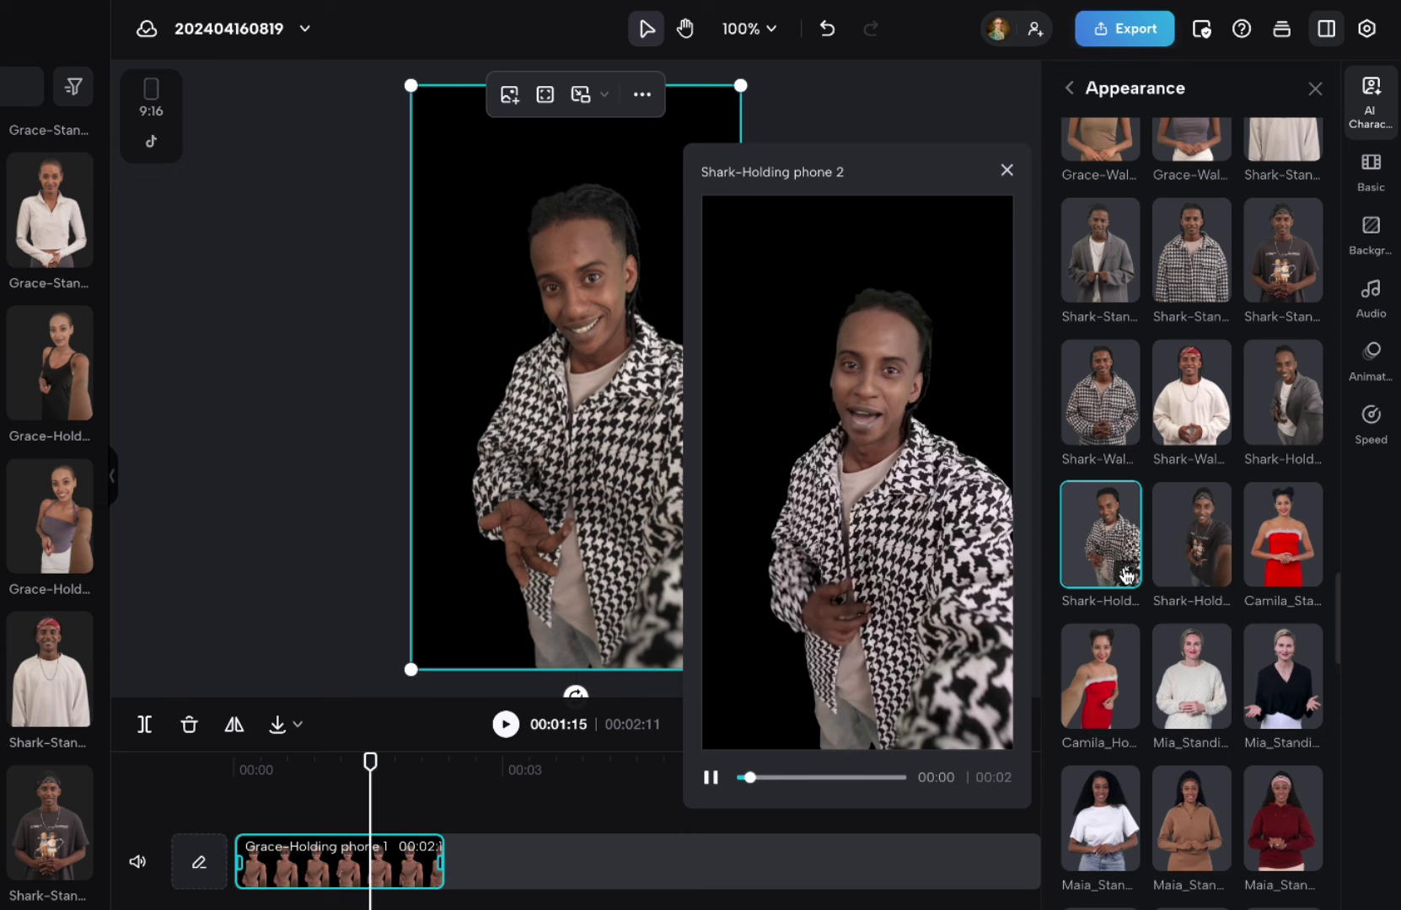
click(1117, 428)
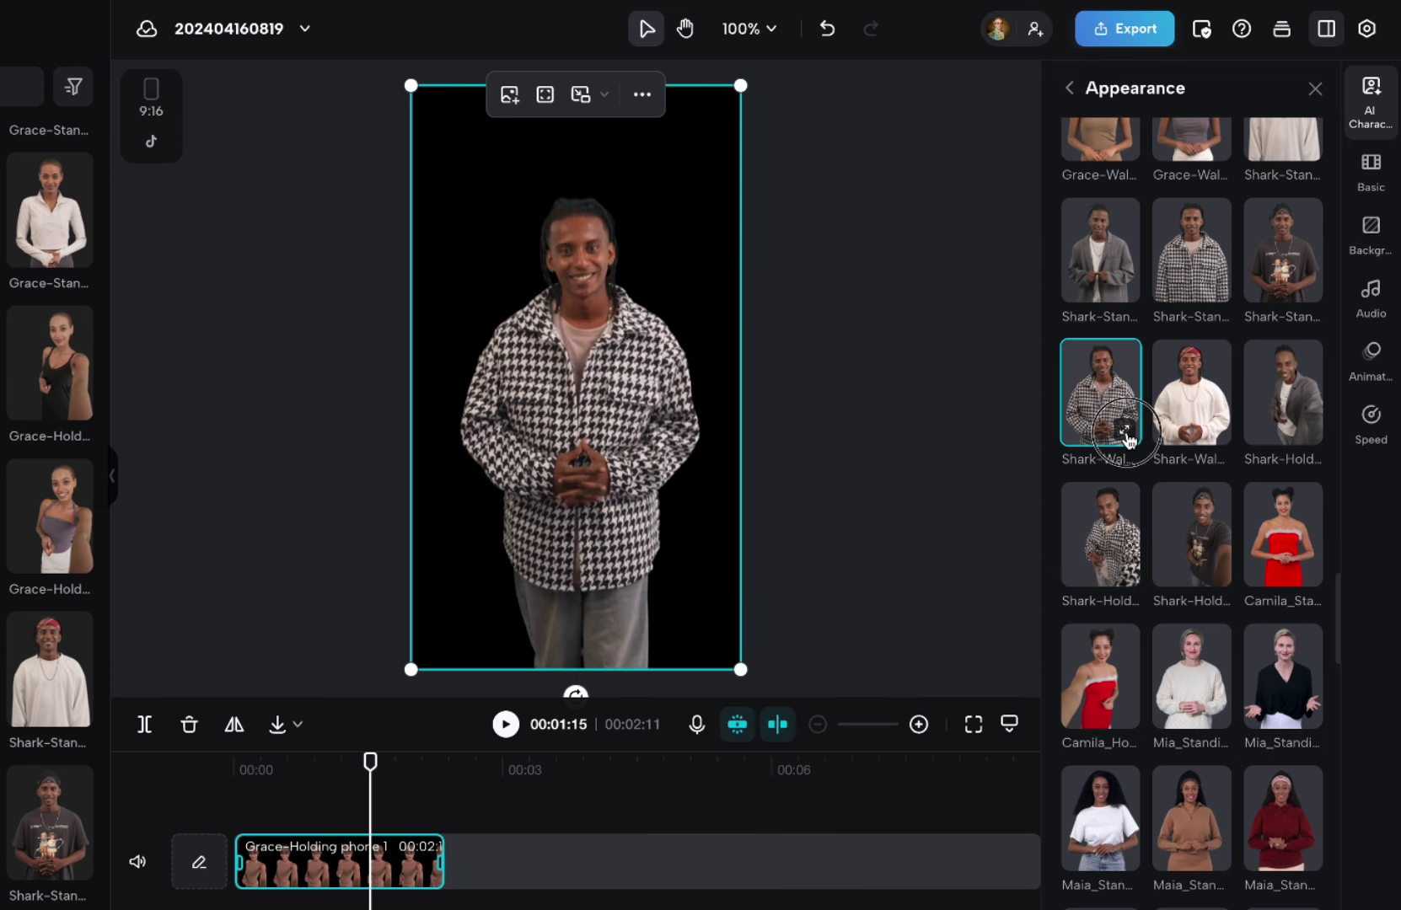
click(1126, 434)
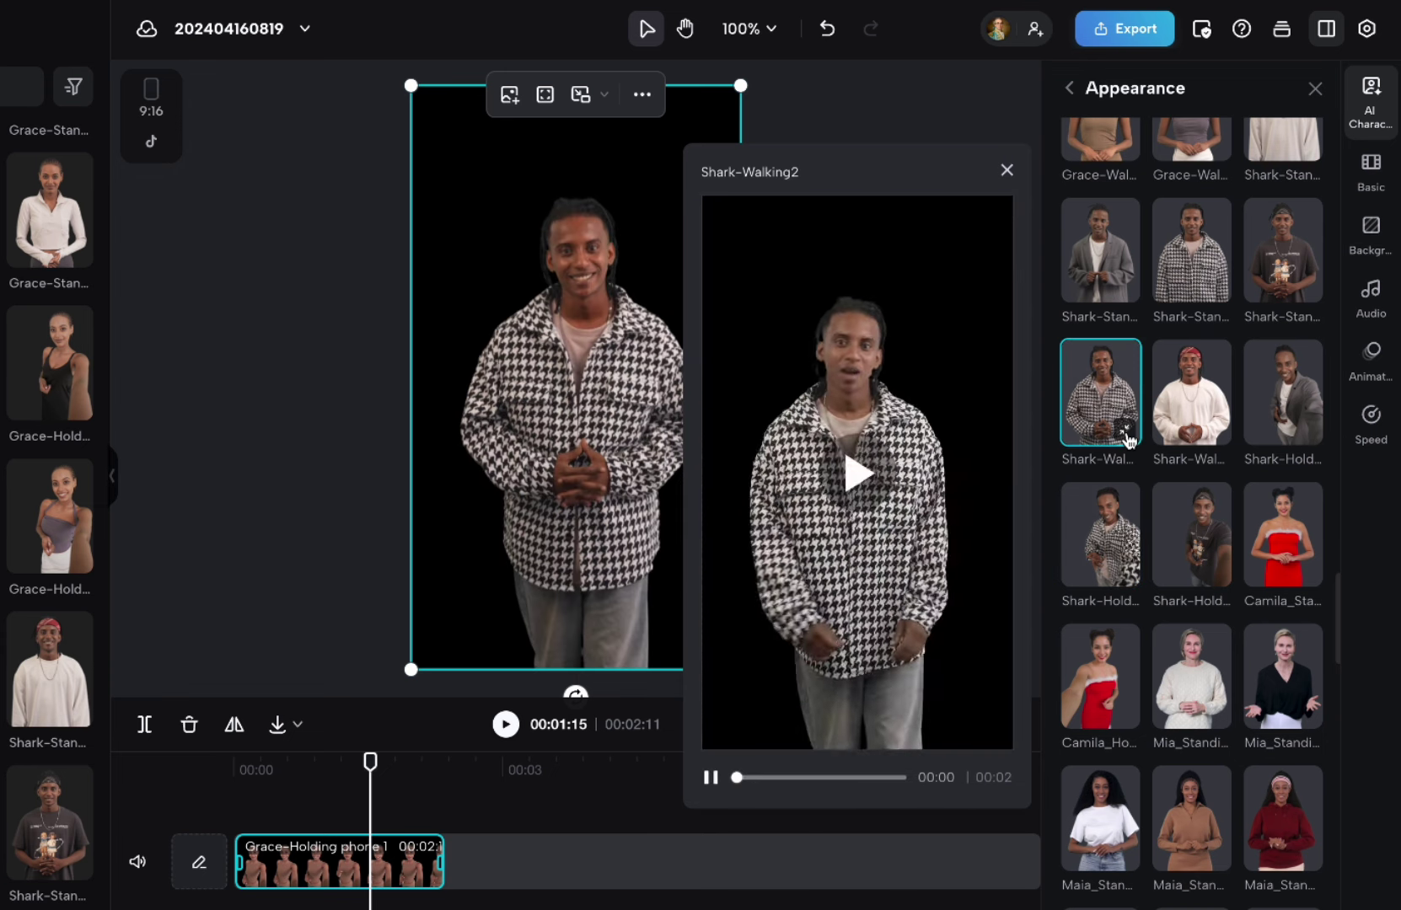
click(1212, 293)
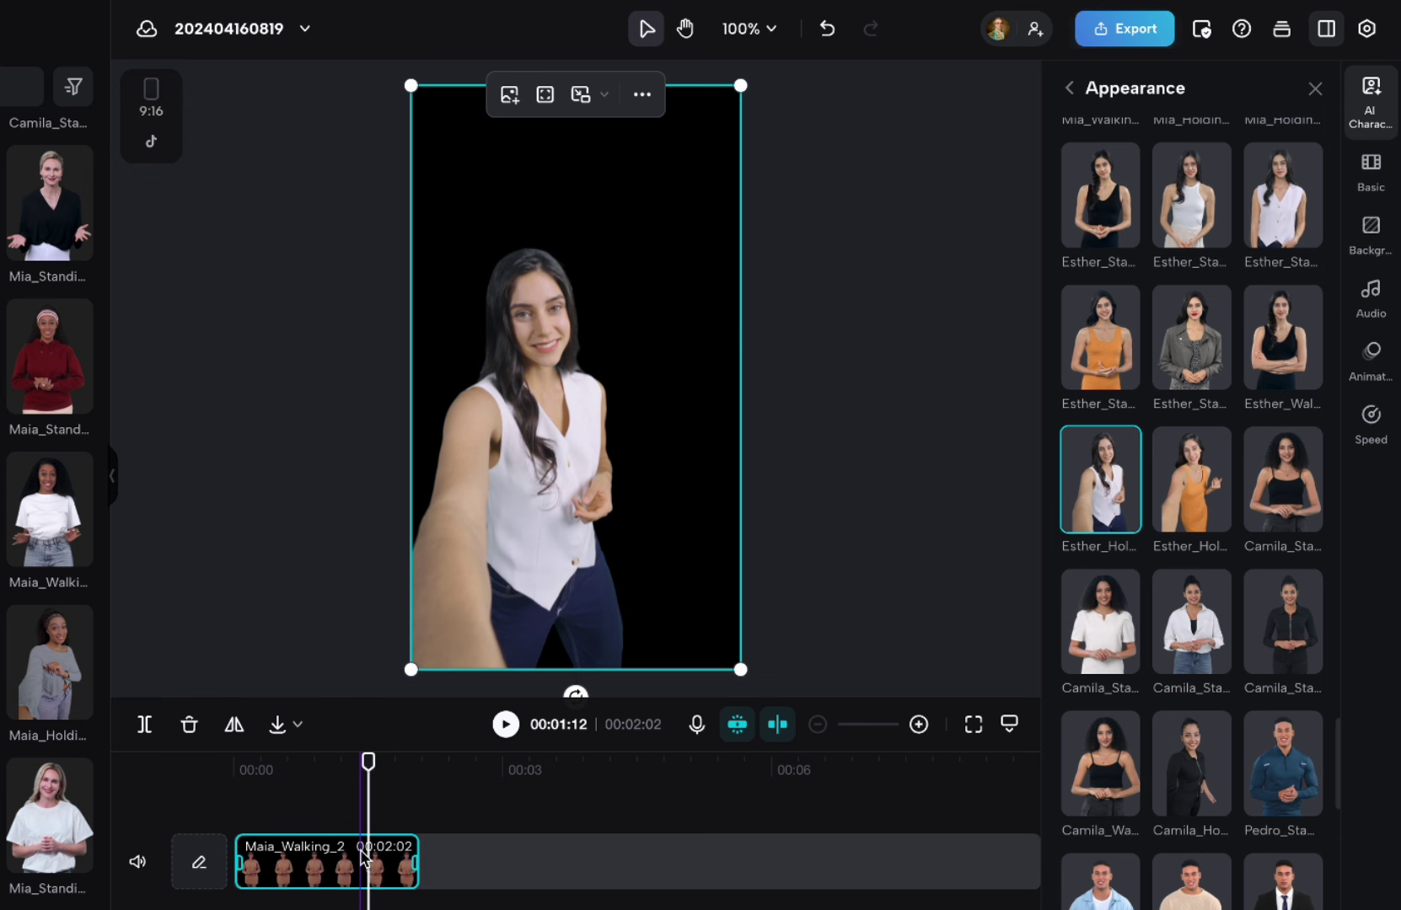
Step: Keep Esther holding a phone and select the whole narration line
click(1100, 479)
drag(1260, 456, 1071, 458)
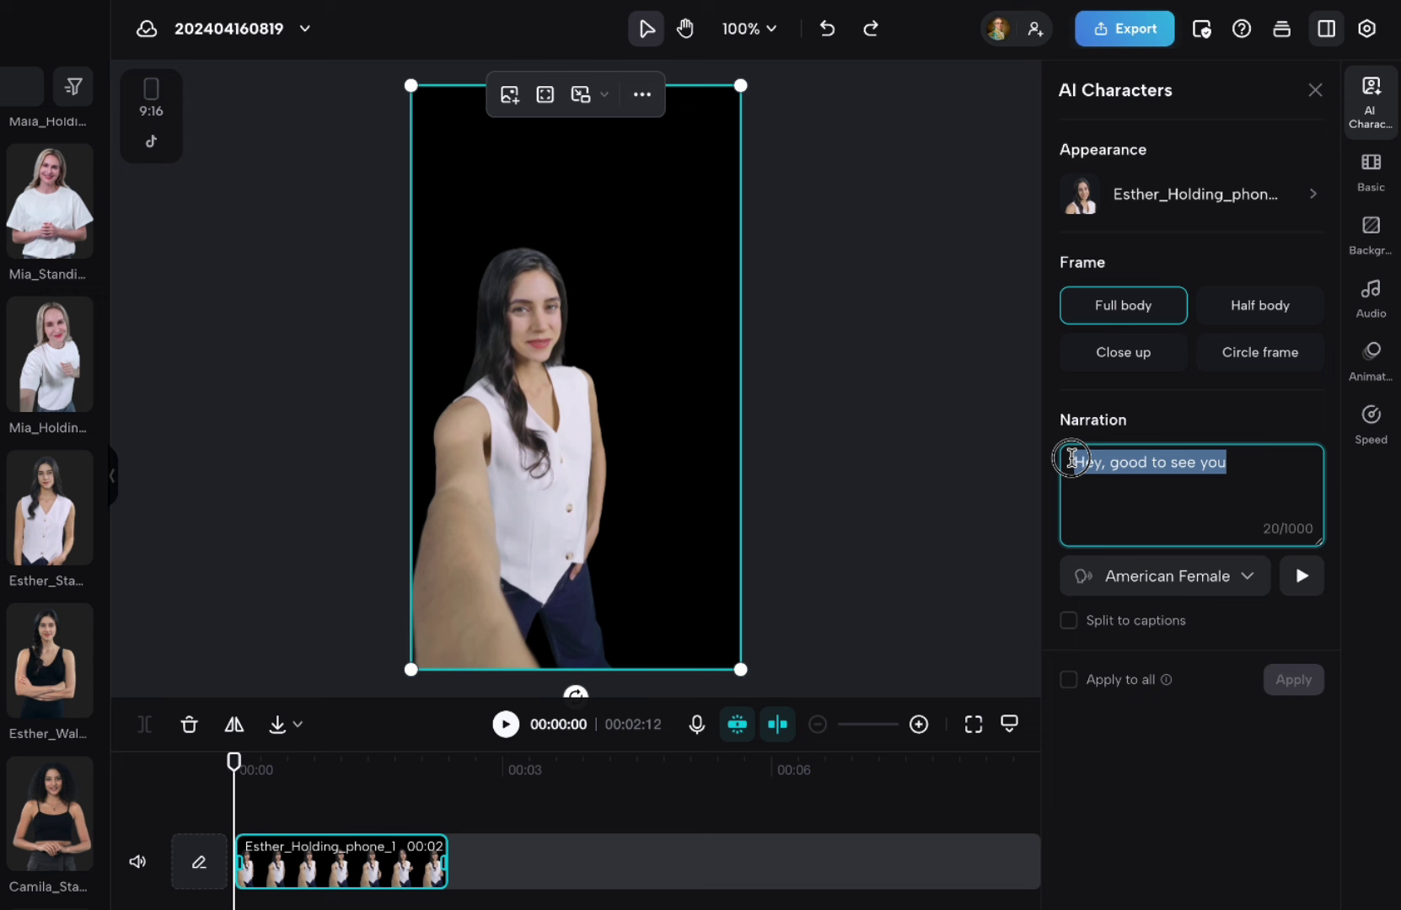
click(1112, 475)
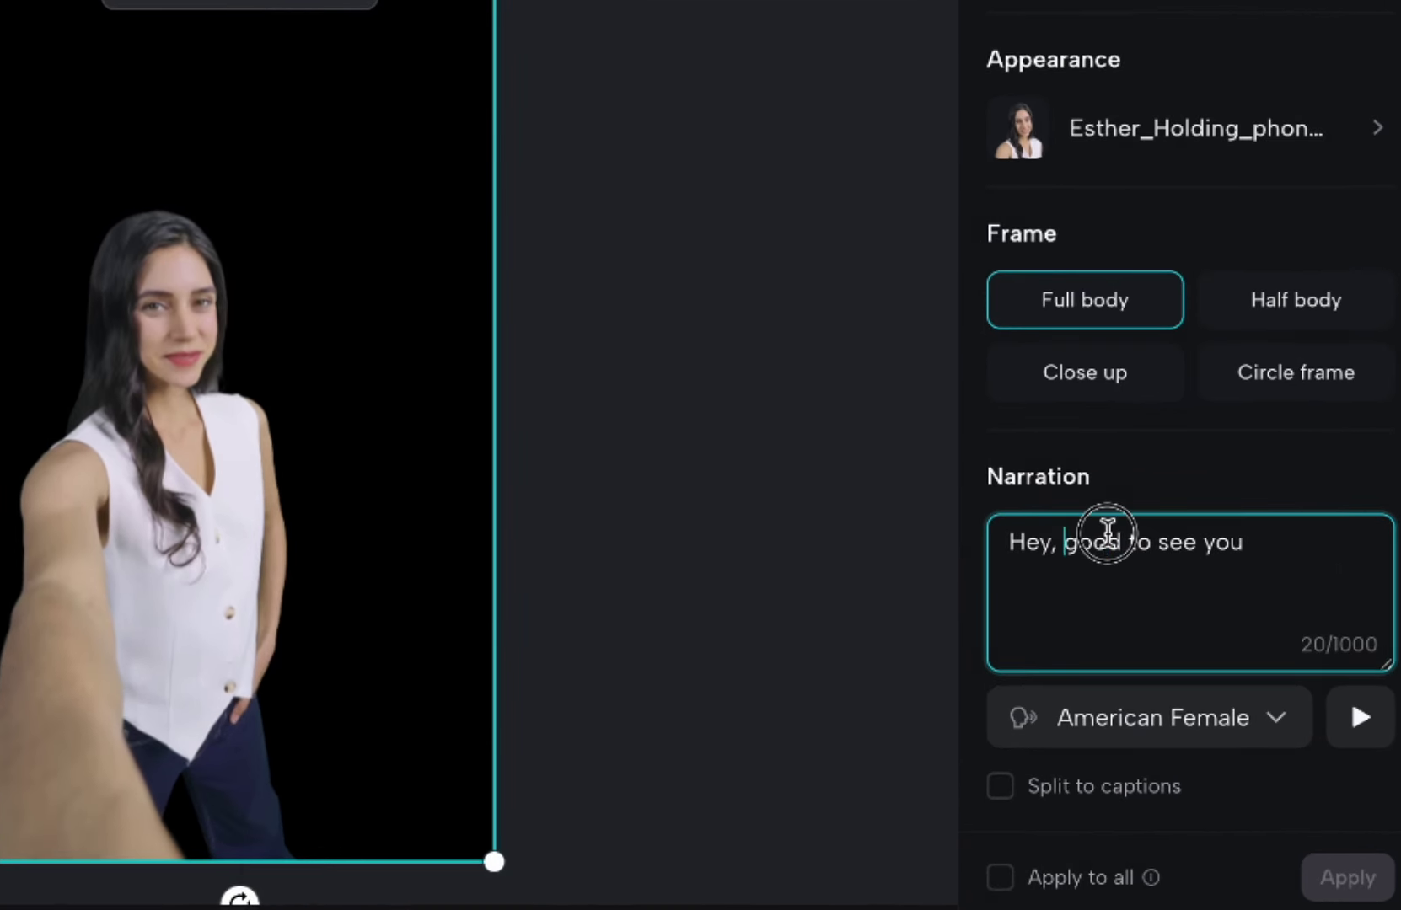
triple_click(1138, 457)
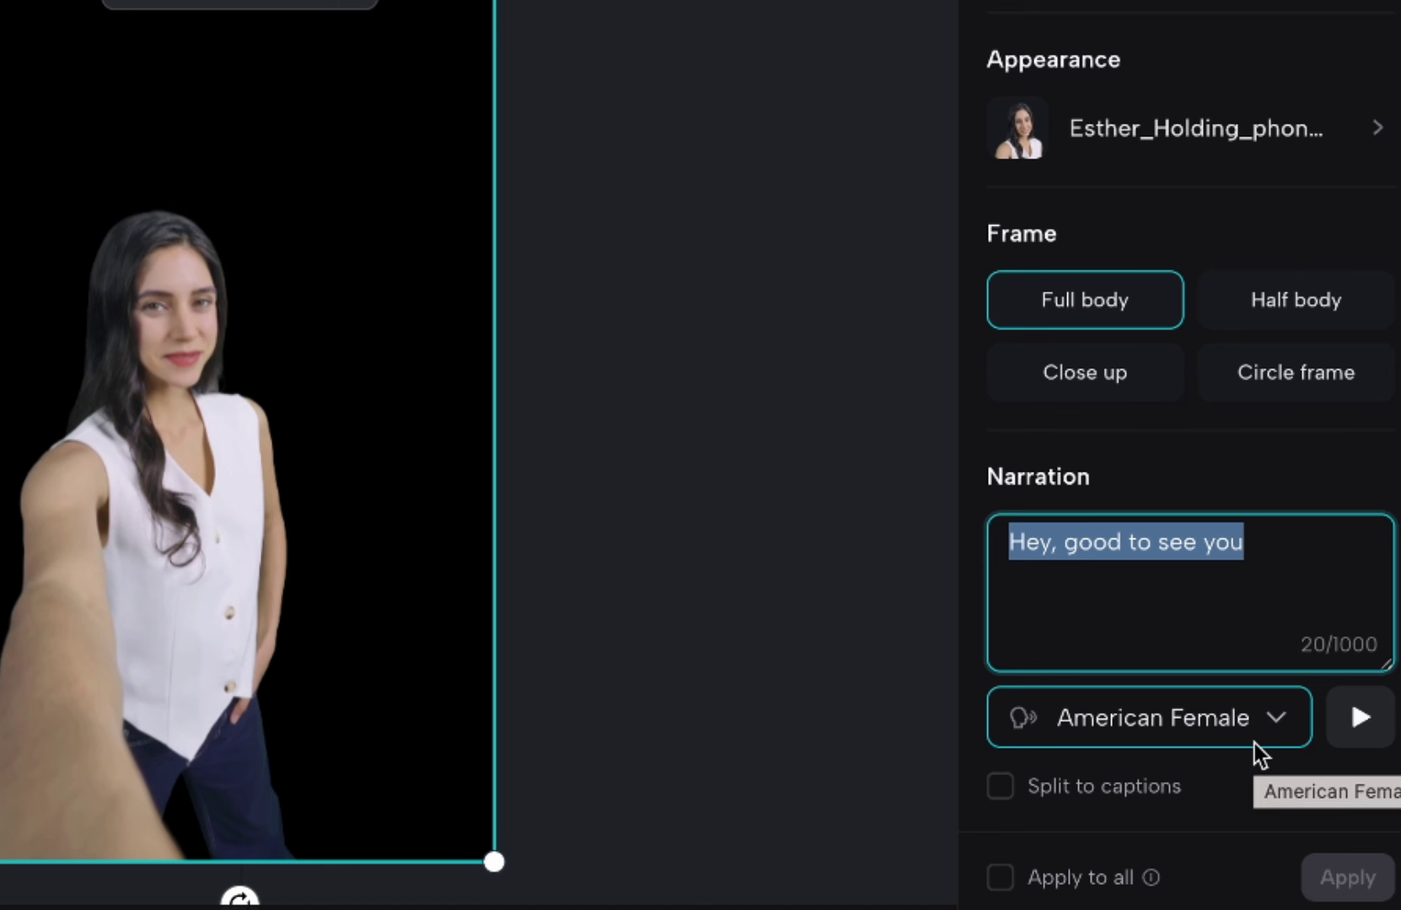
Step: Browse through the list of available narration voices
click(1290, 718)
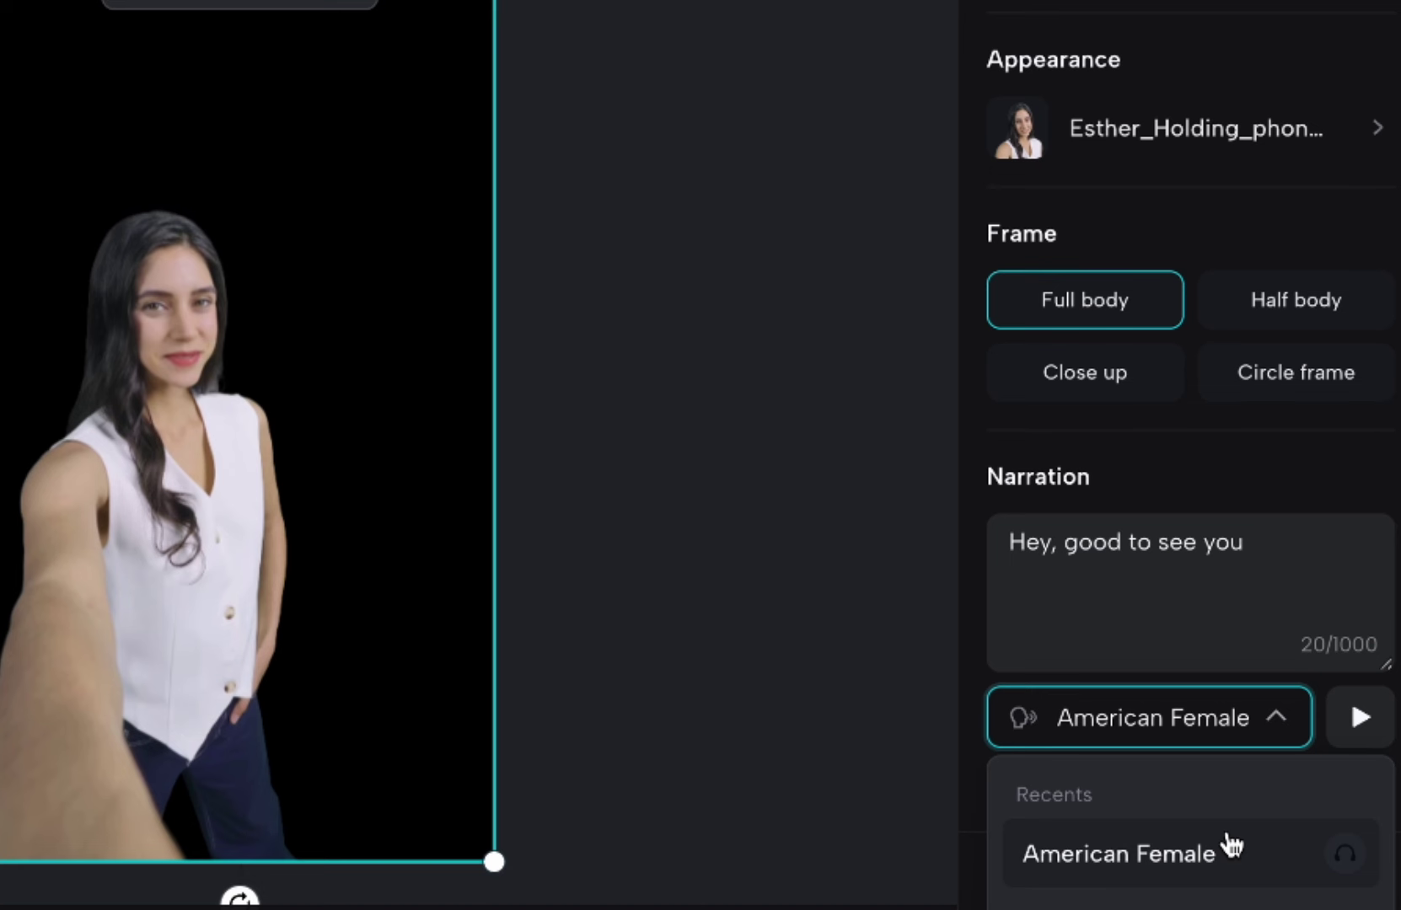
scroll(1230, 842, down, 2)
scroll(1231, 843, up, 2)
scroll(1236, 672, down, 1)
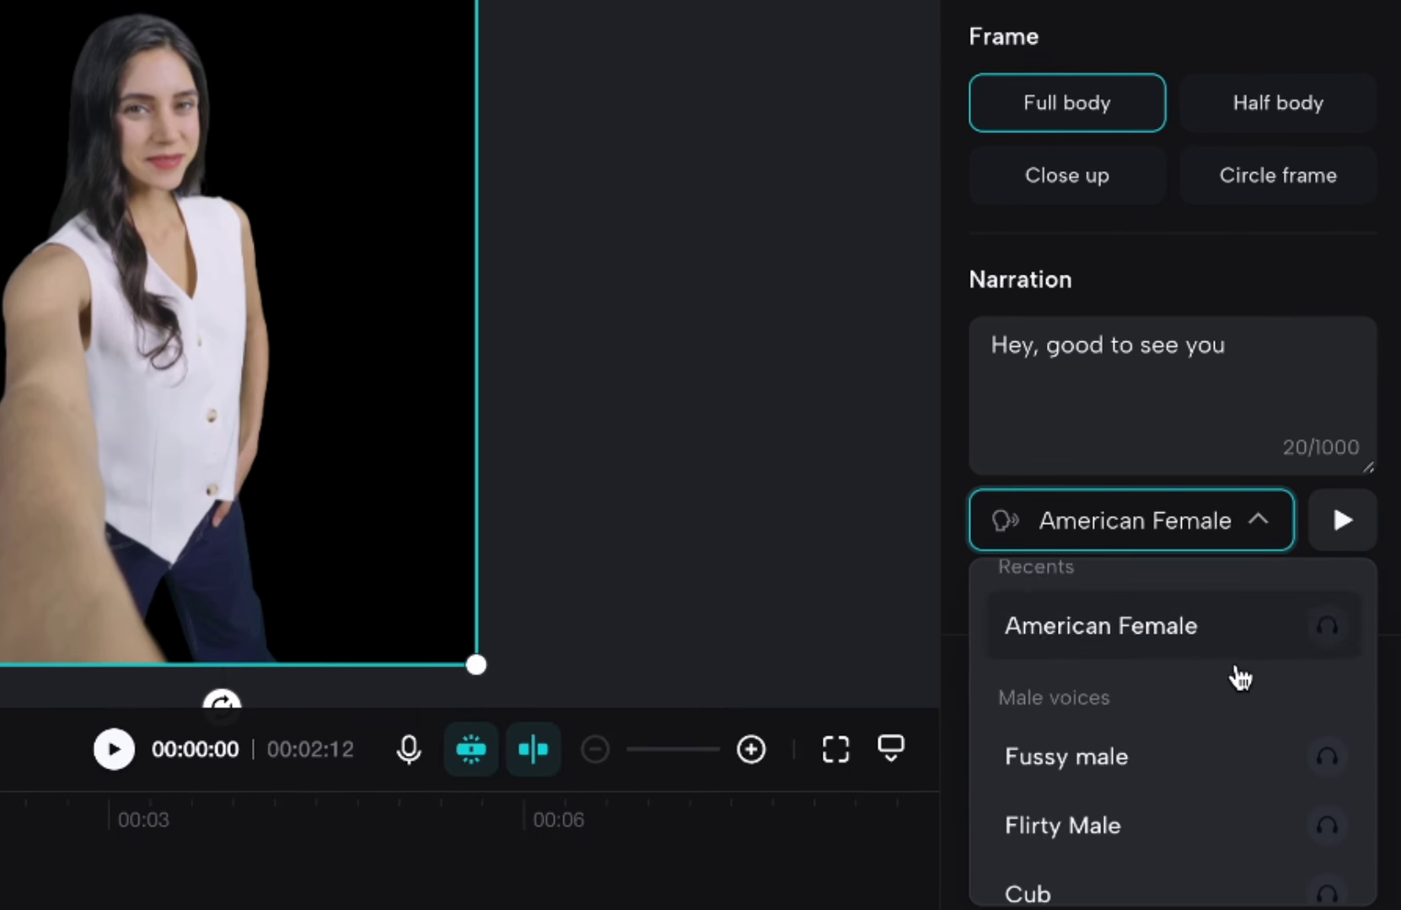
scroll(1136, 756, down, 15)
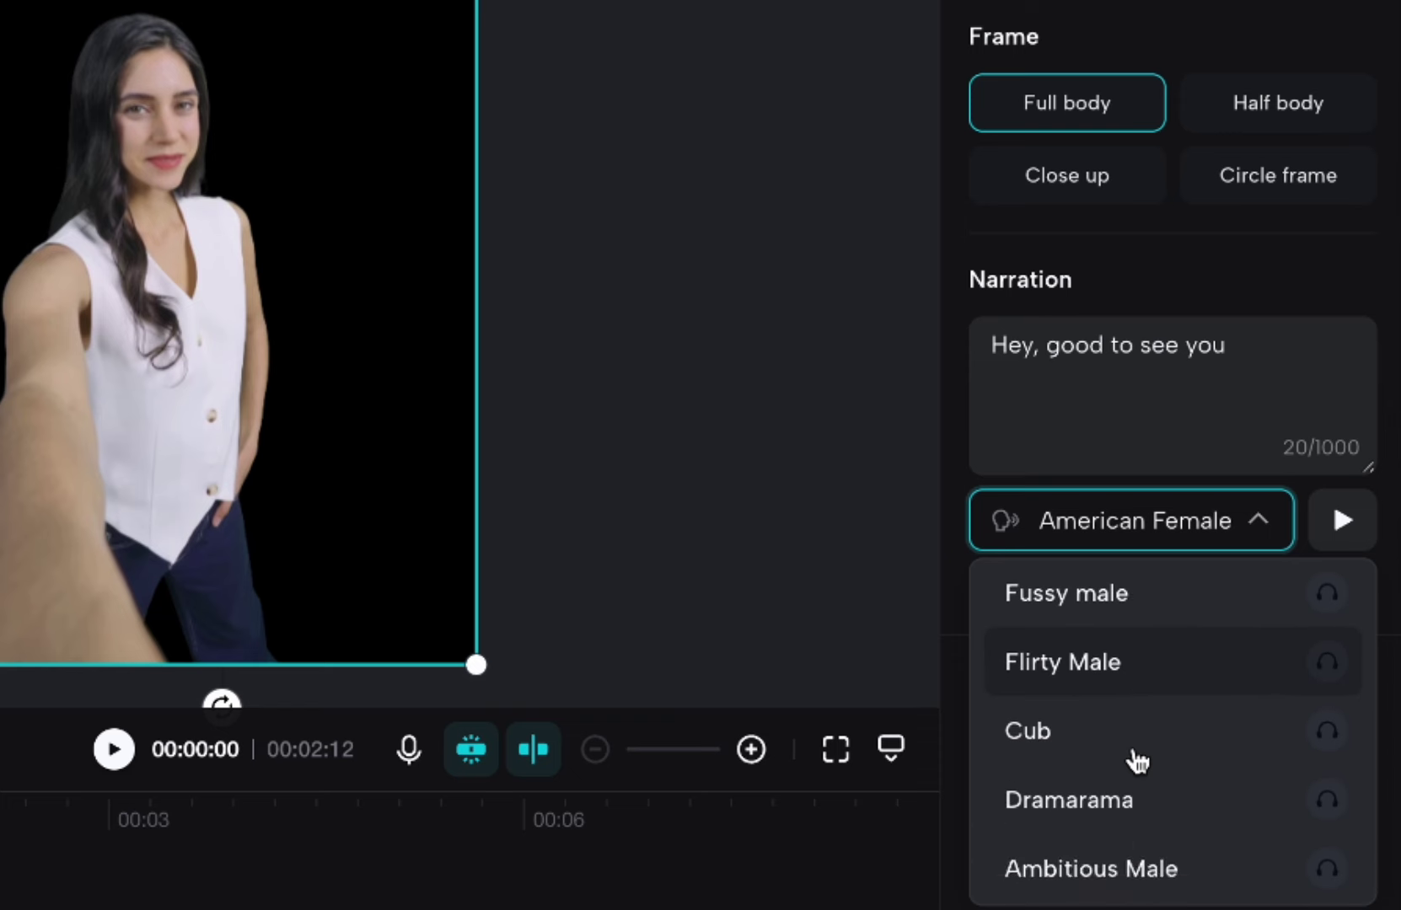
scroll(1138, 763, down, 5)
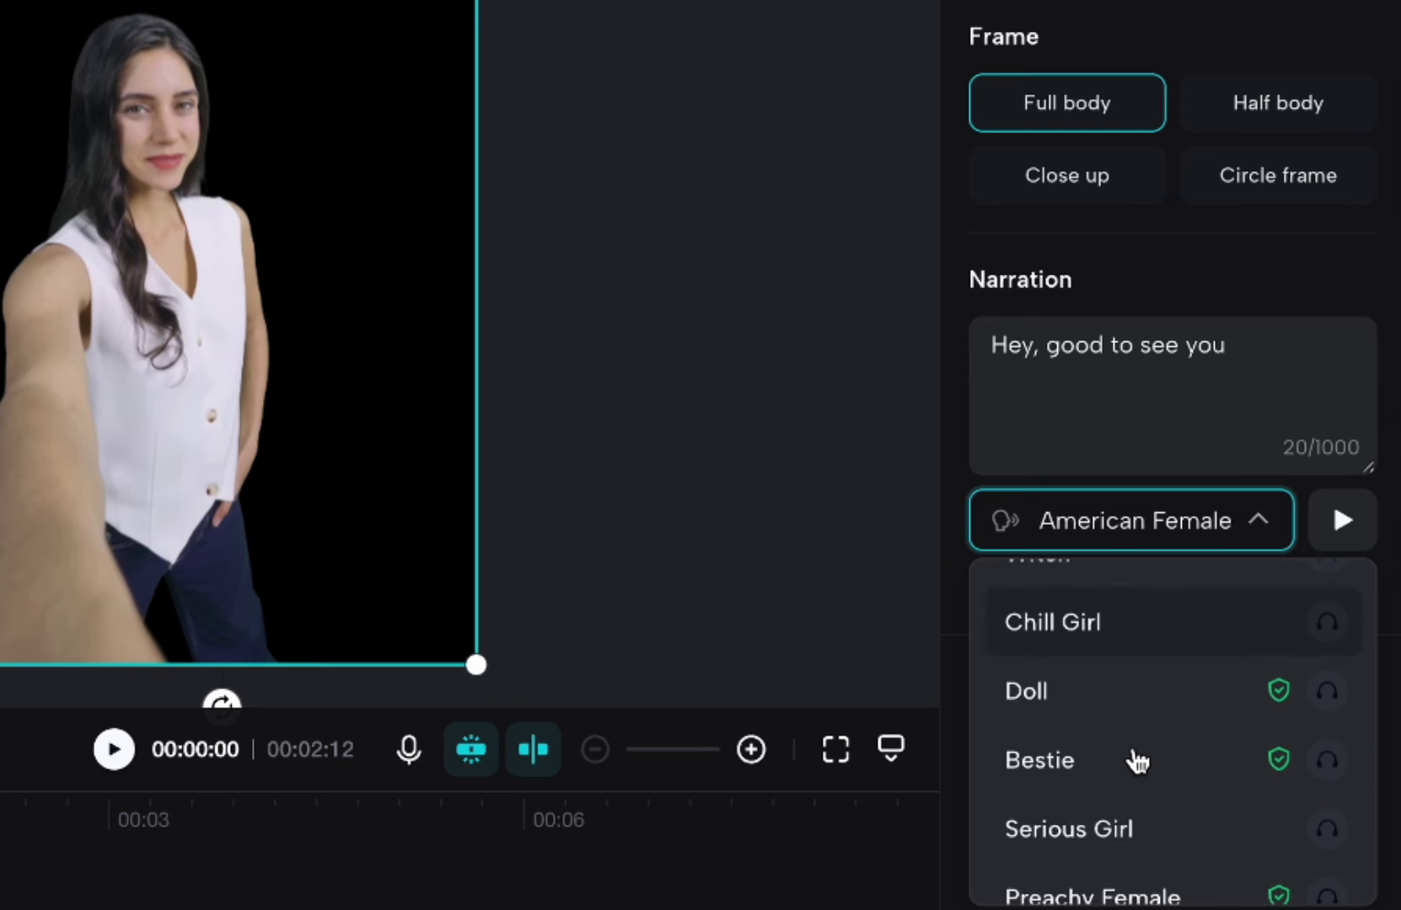
scroll(1138, 763, up, 3)
scroll(1138, 761, up, 8)
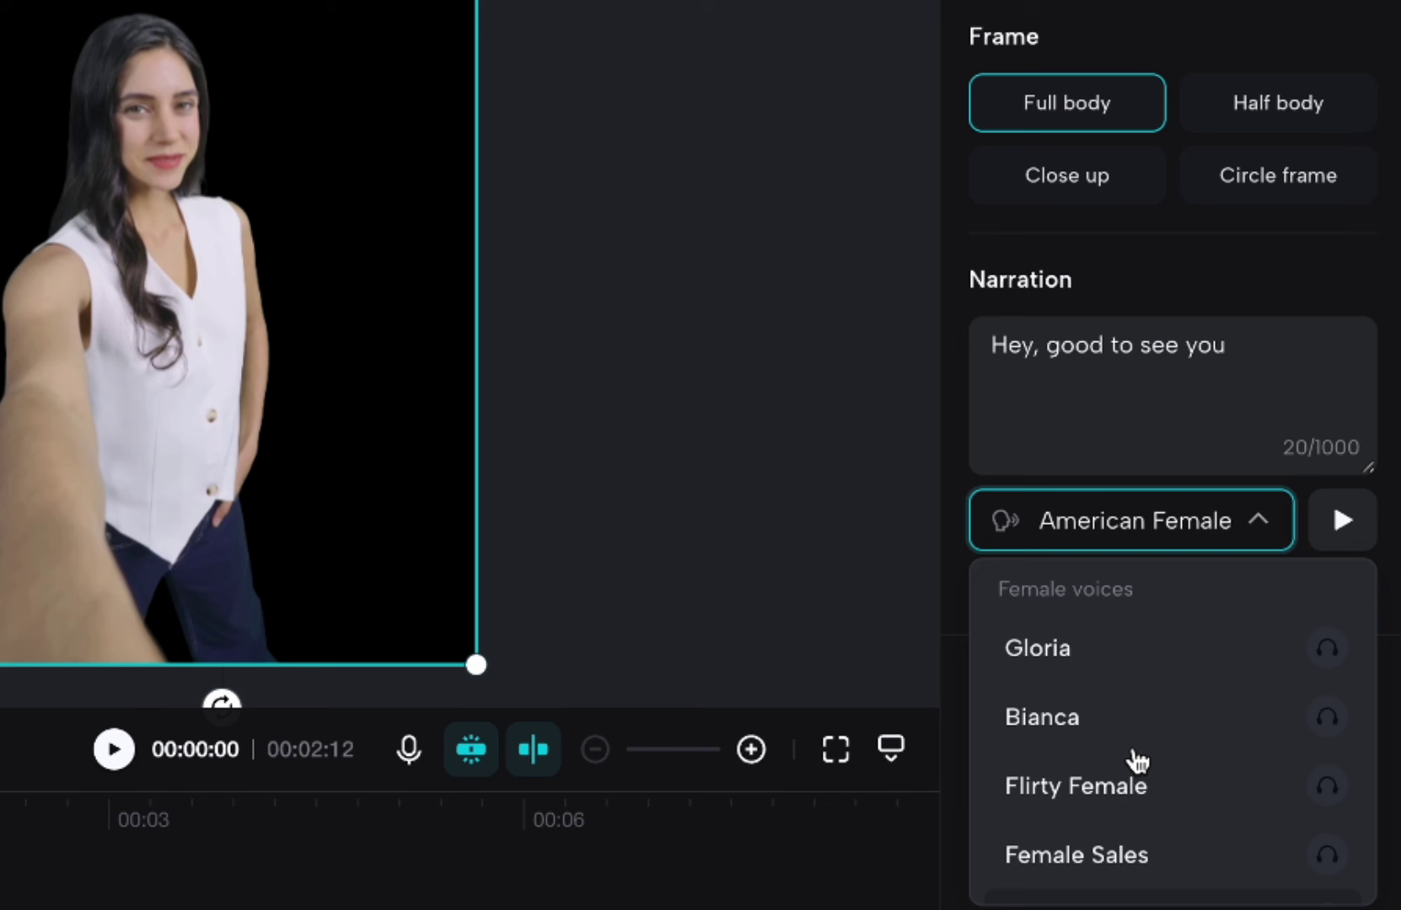
scroll(1138, 761, down, 2)
scroll(1136, 761, down, 1)
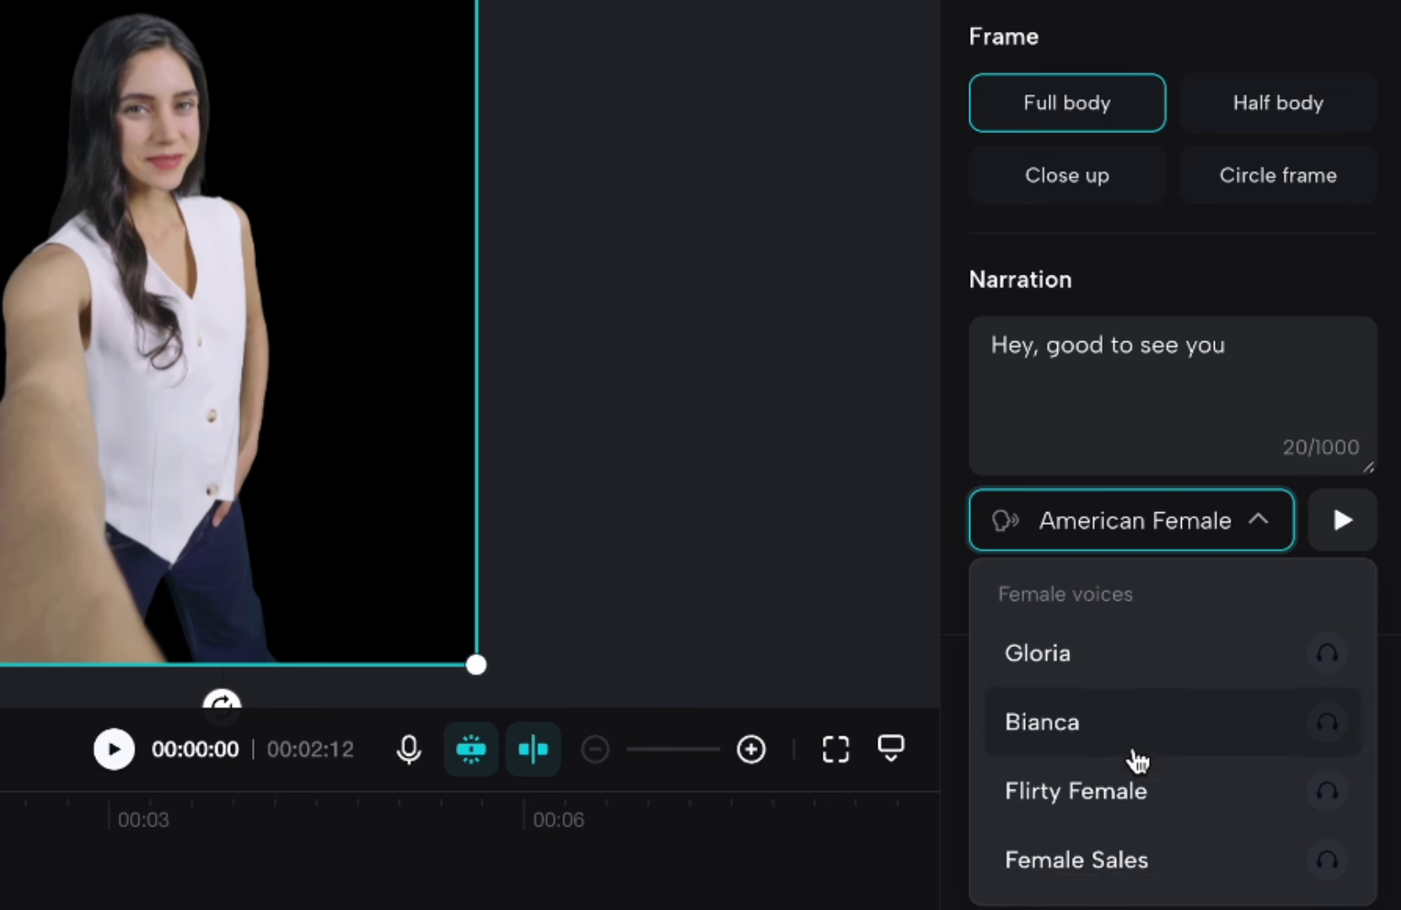
Step: Choose Empathetic Female, paste the story's first sentence as narration, then switch to Flirty Female
click(1136, 757)
triple_click(1159, 406)
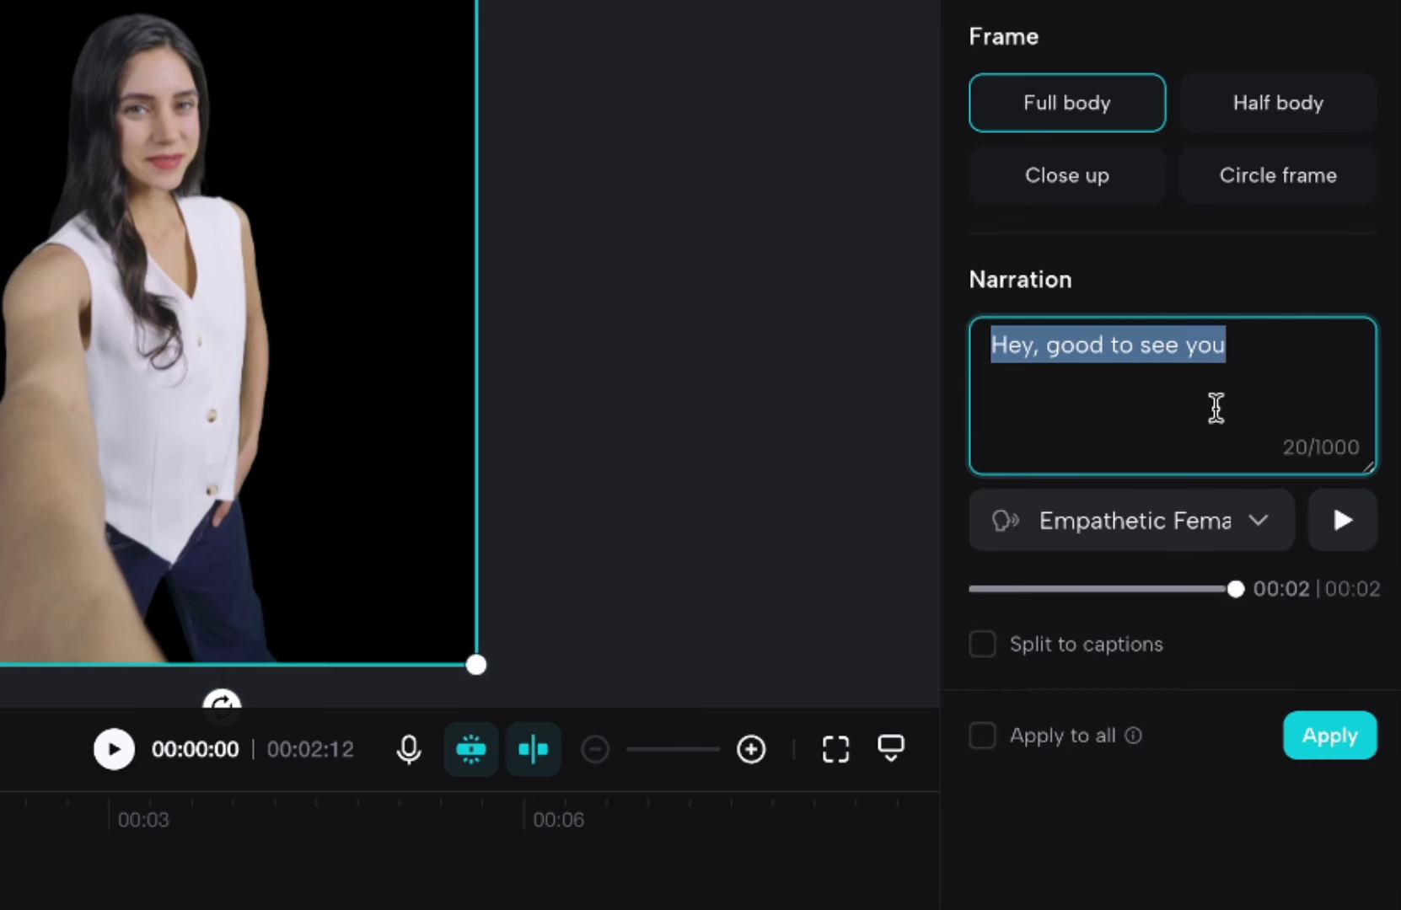
text(I want to tell you about the time I was mistaken for someone who had the same name as me.)
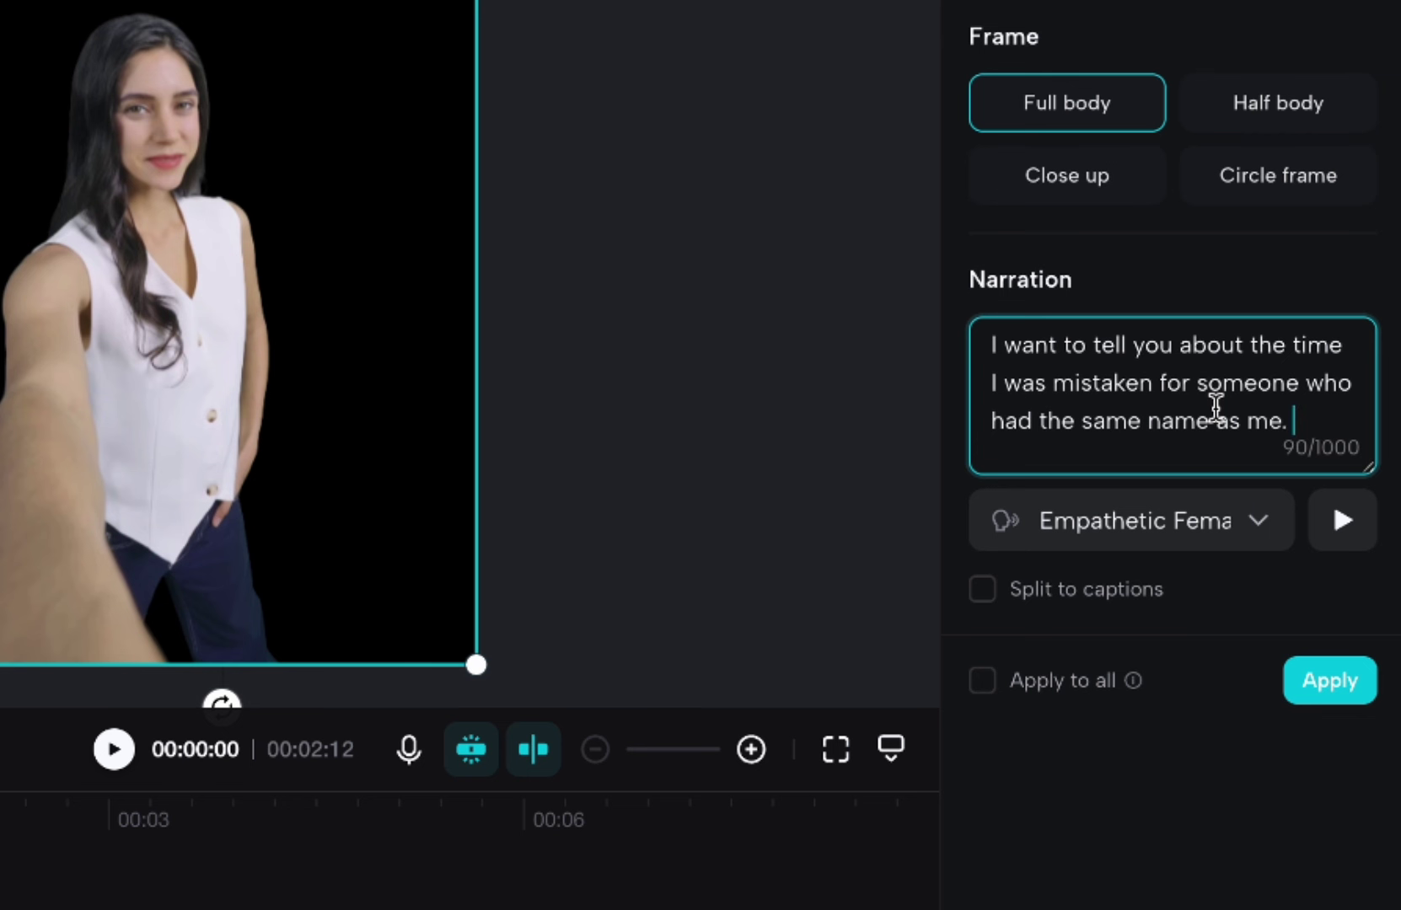
click(1109, 523)
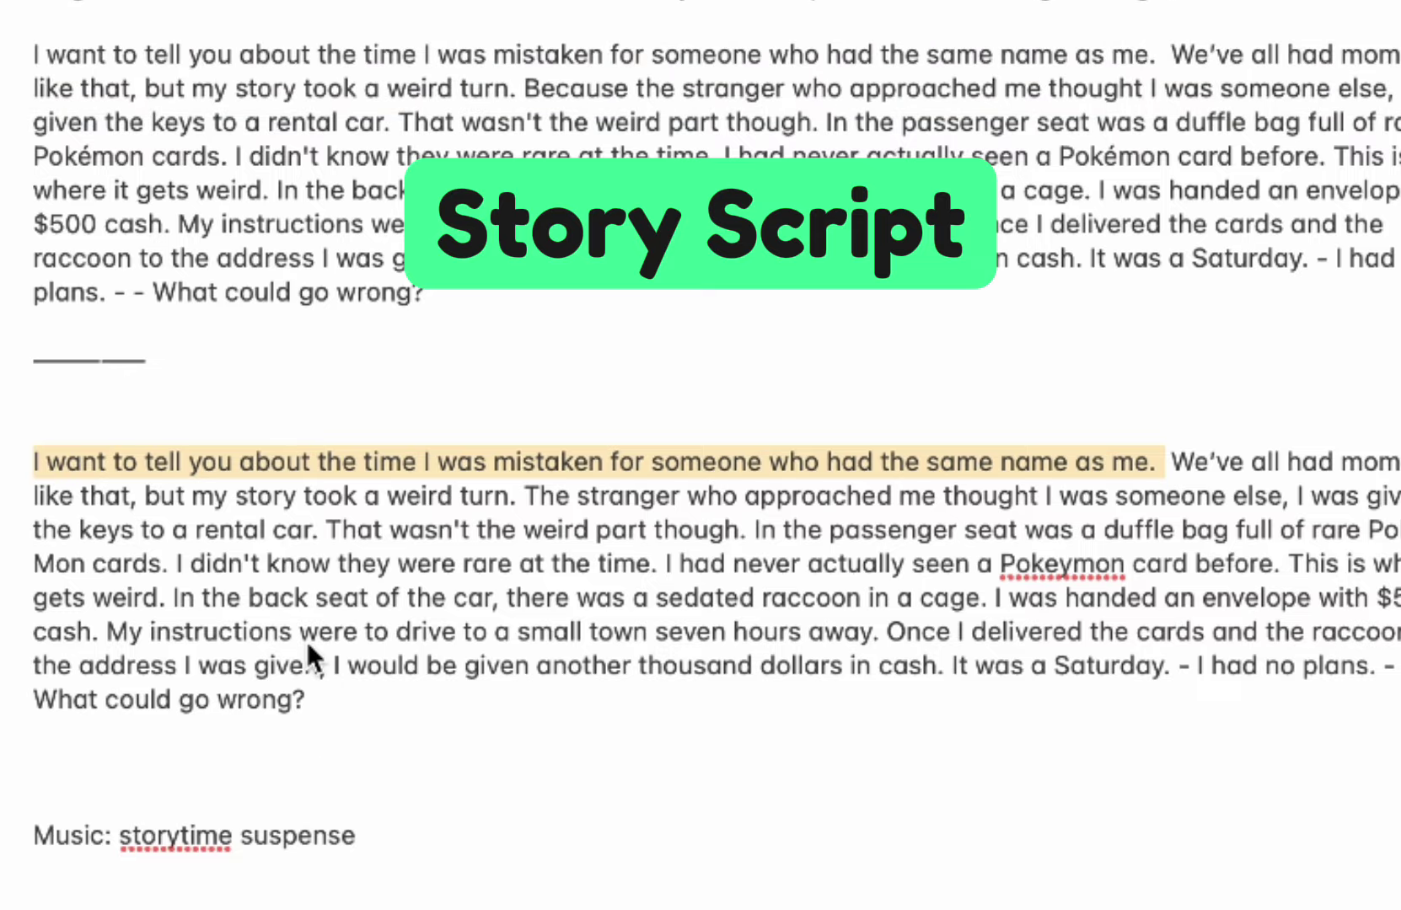
Step: Copy the script's two opening sentences, replace Esther's narration with them, and apply it
scroll(306, 638, down, 3)
drag(523, 389, 10, 368)
key(ctrl+c)
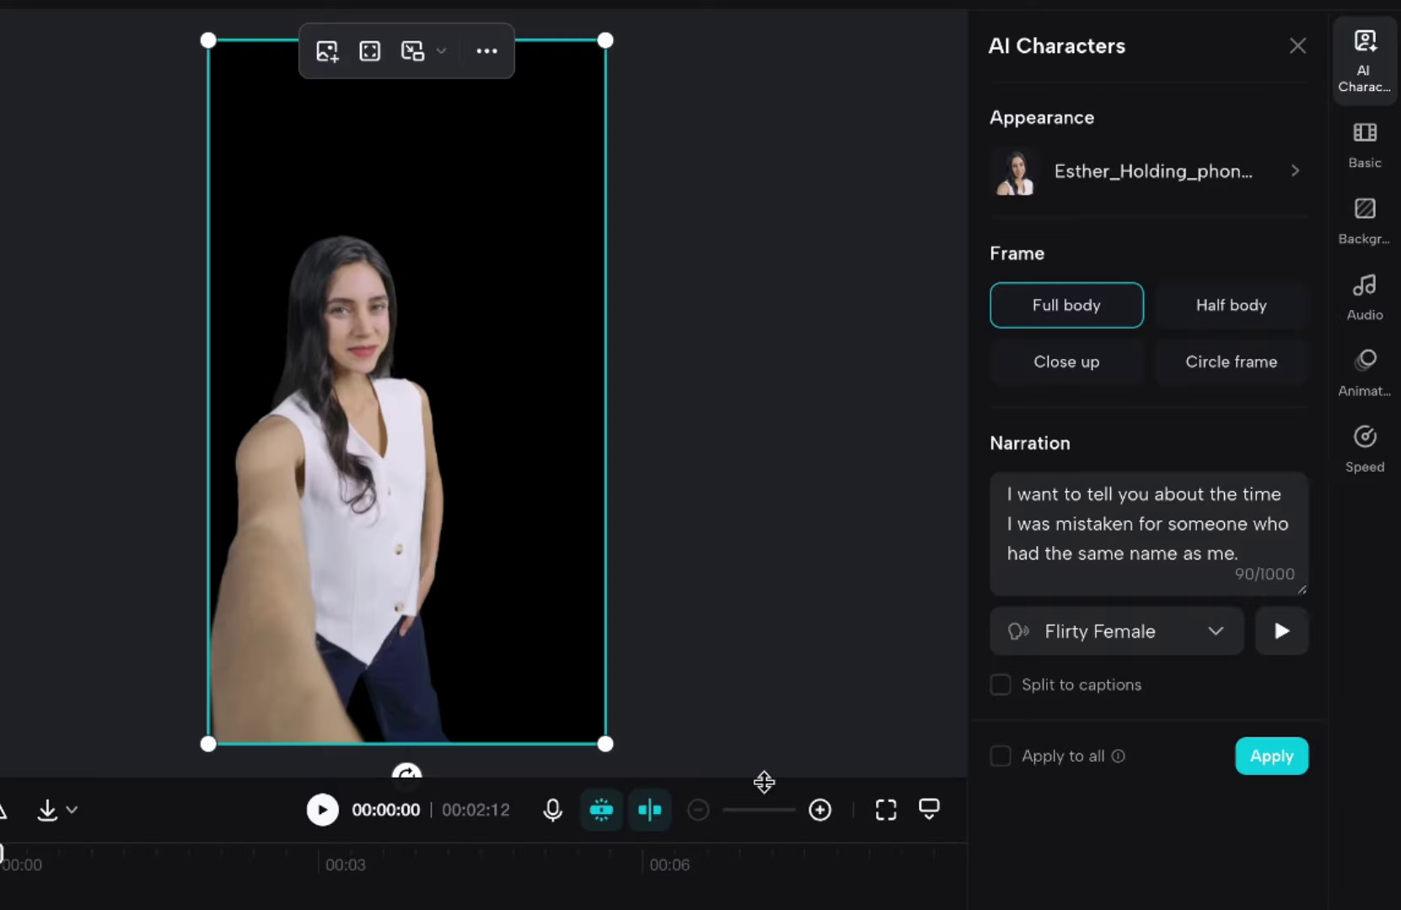
click(1140, 554)
double_click(1151, 553)
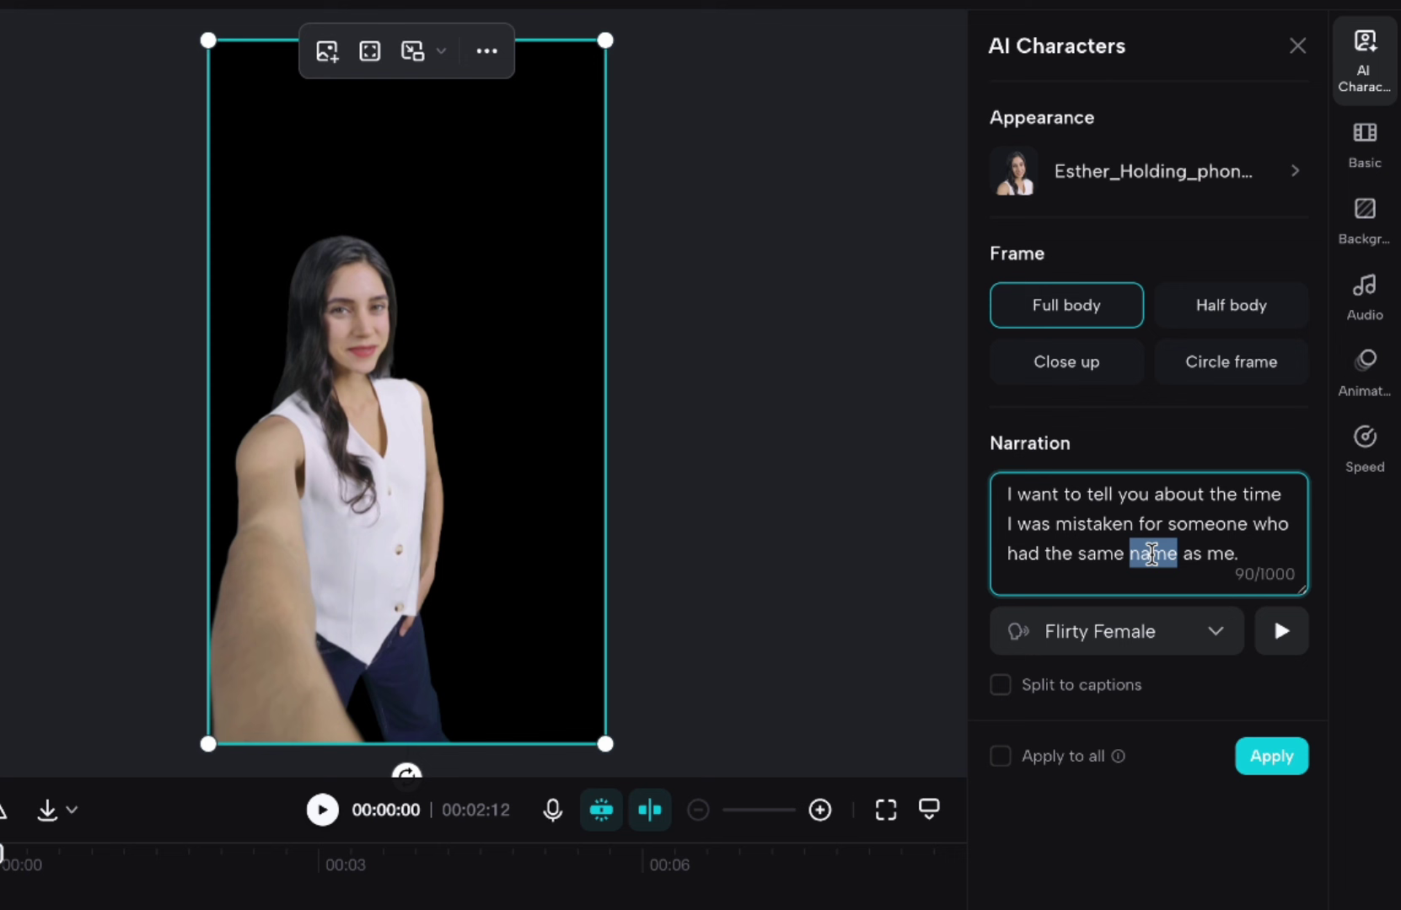
key(ctrl+a)
key(ctrl+v)
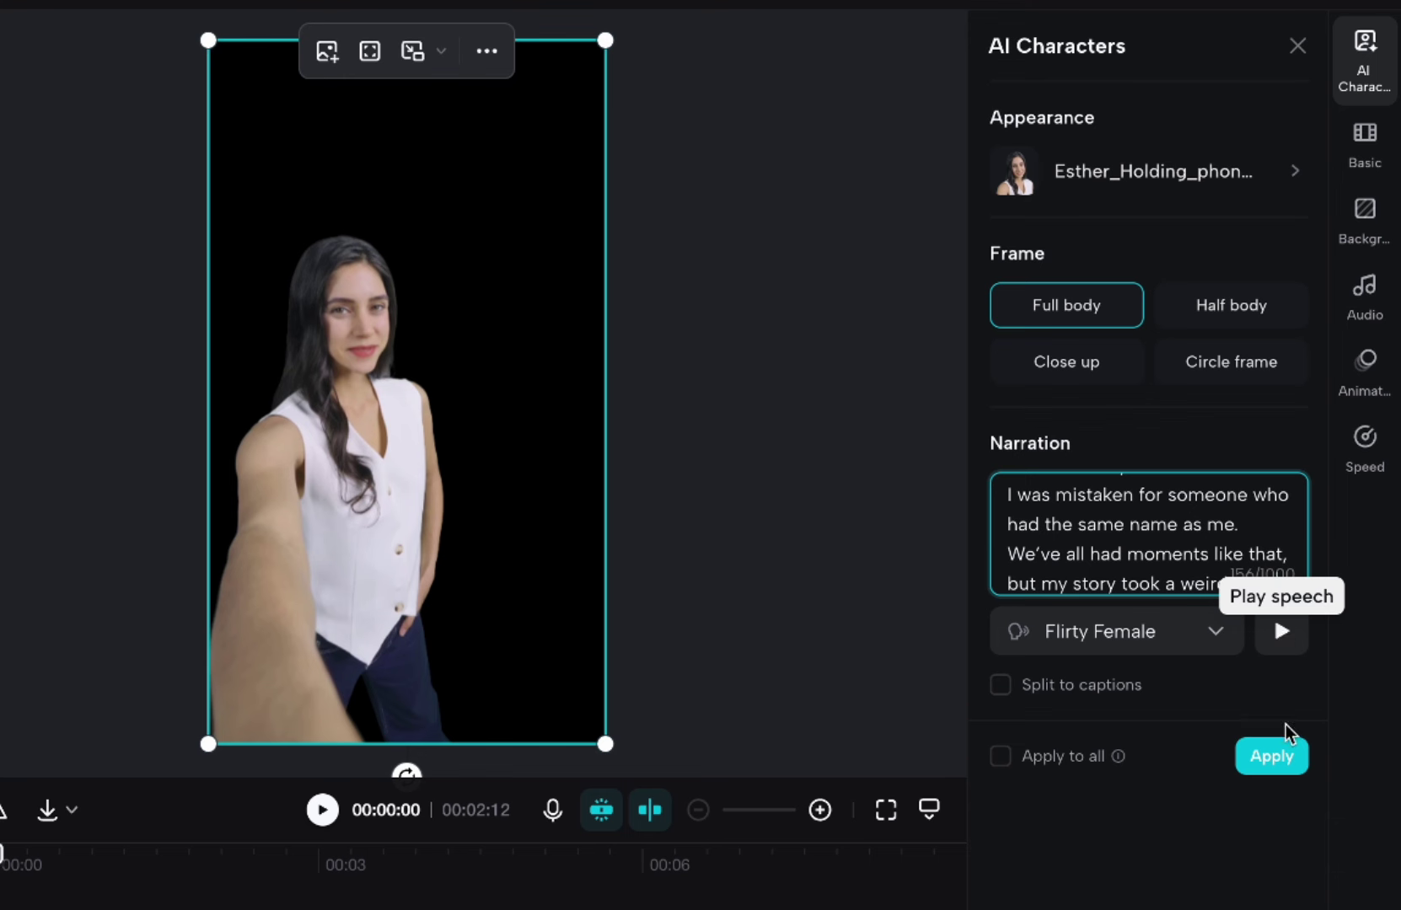
click(1275, 760)
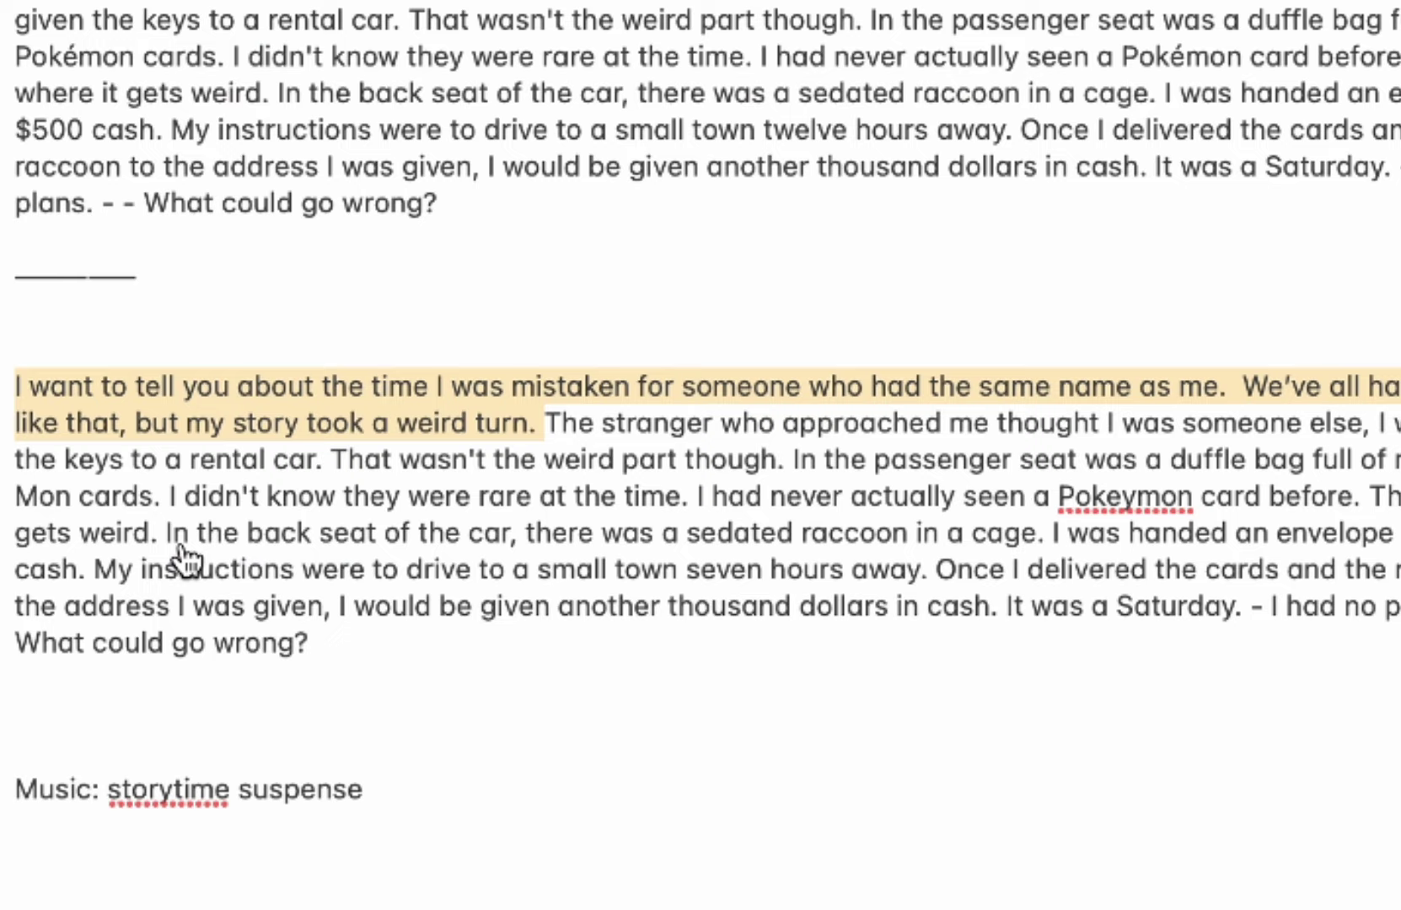
Step: Select the script passage from 'The stranger who approached me' to 'raccoon in a cage'
click(636, 447)
click(552, 421)
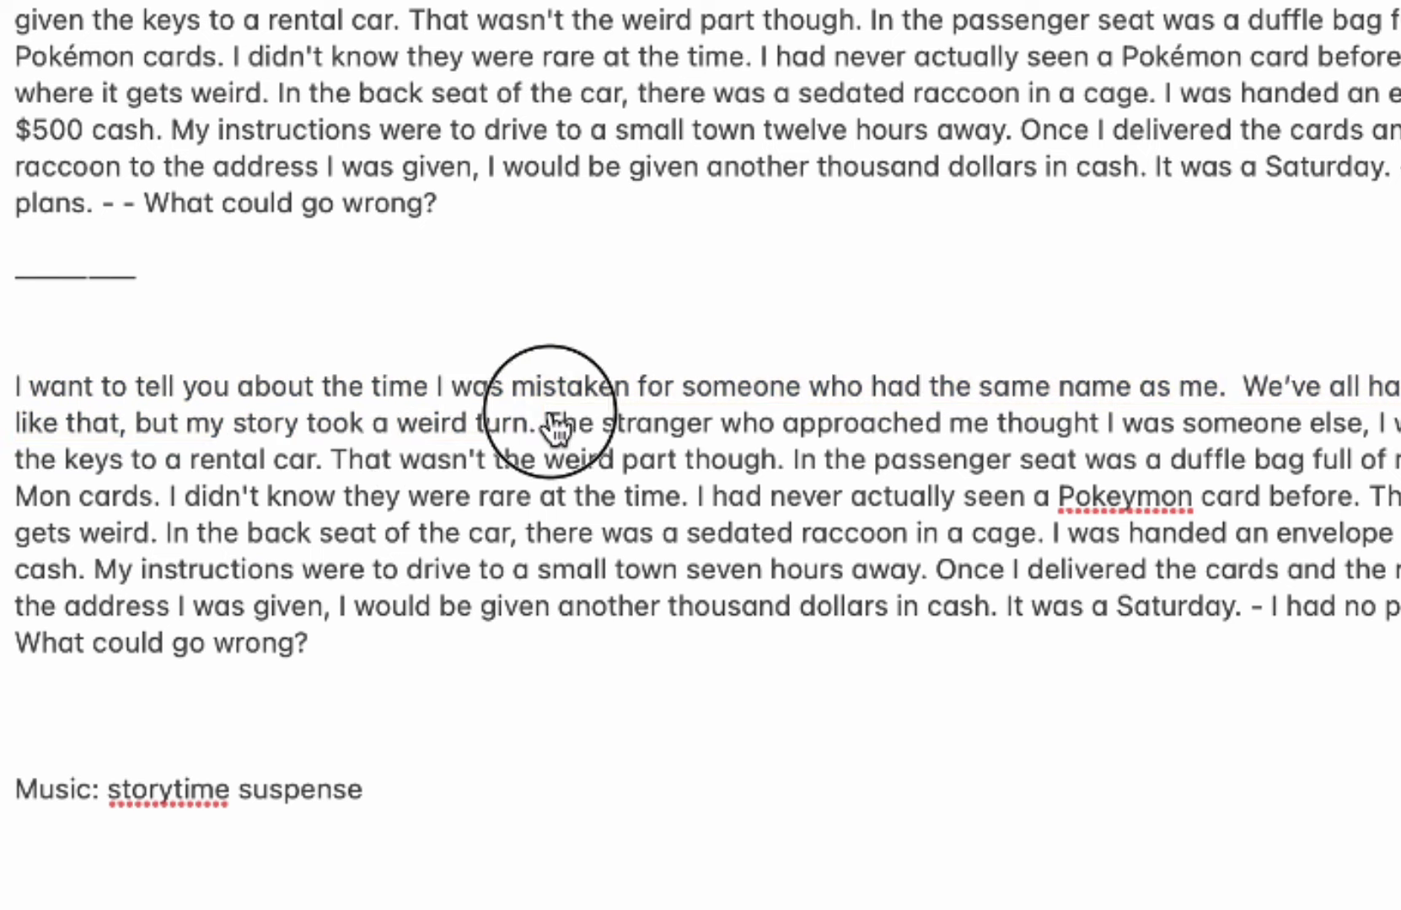
drag(552, 426, 553, 479)
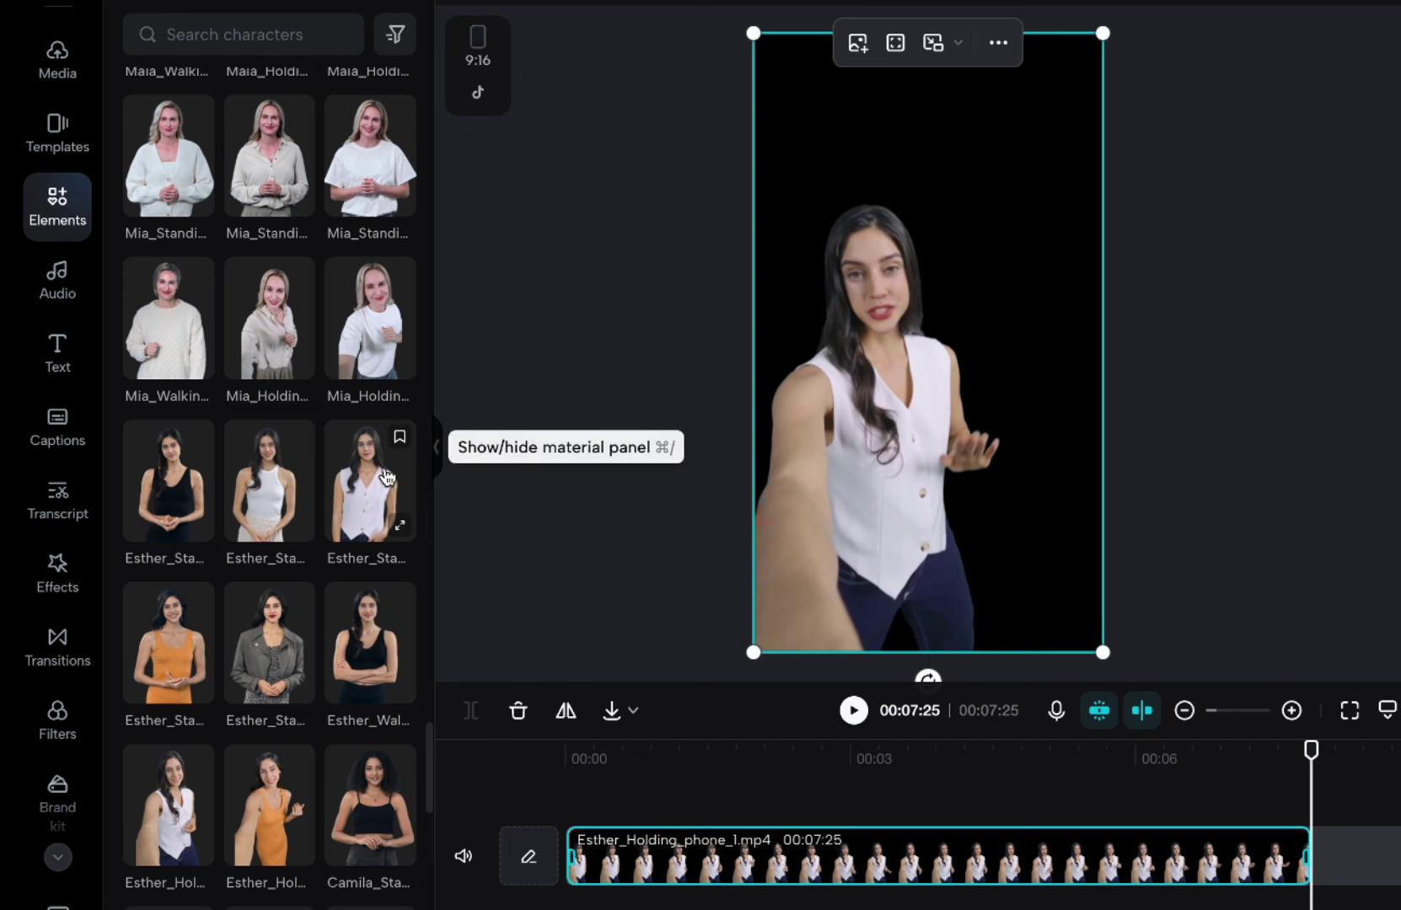
Step: Search AI Characters for 'esther' and add an Esther_Standing_3 clip after the first clip
scroll(365, 515, down, 2)
click(244, 34)
text(esther)
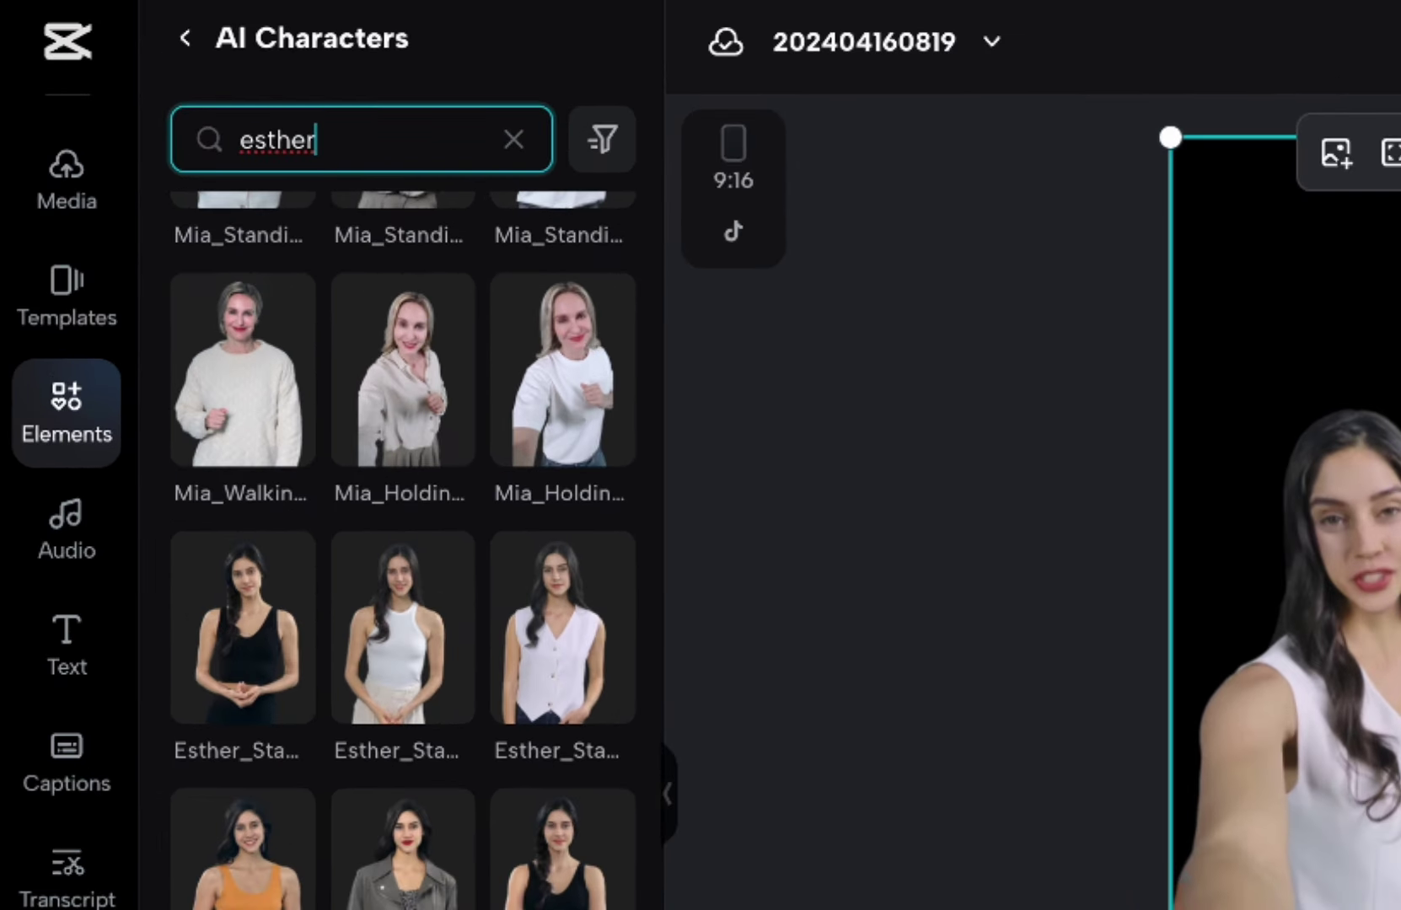
key(Return)
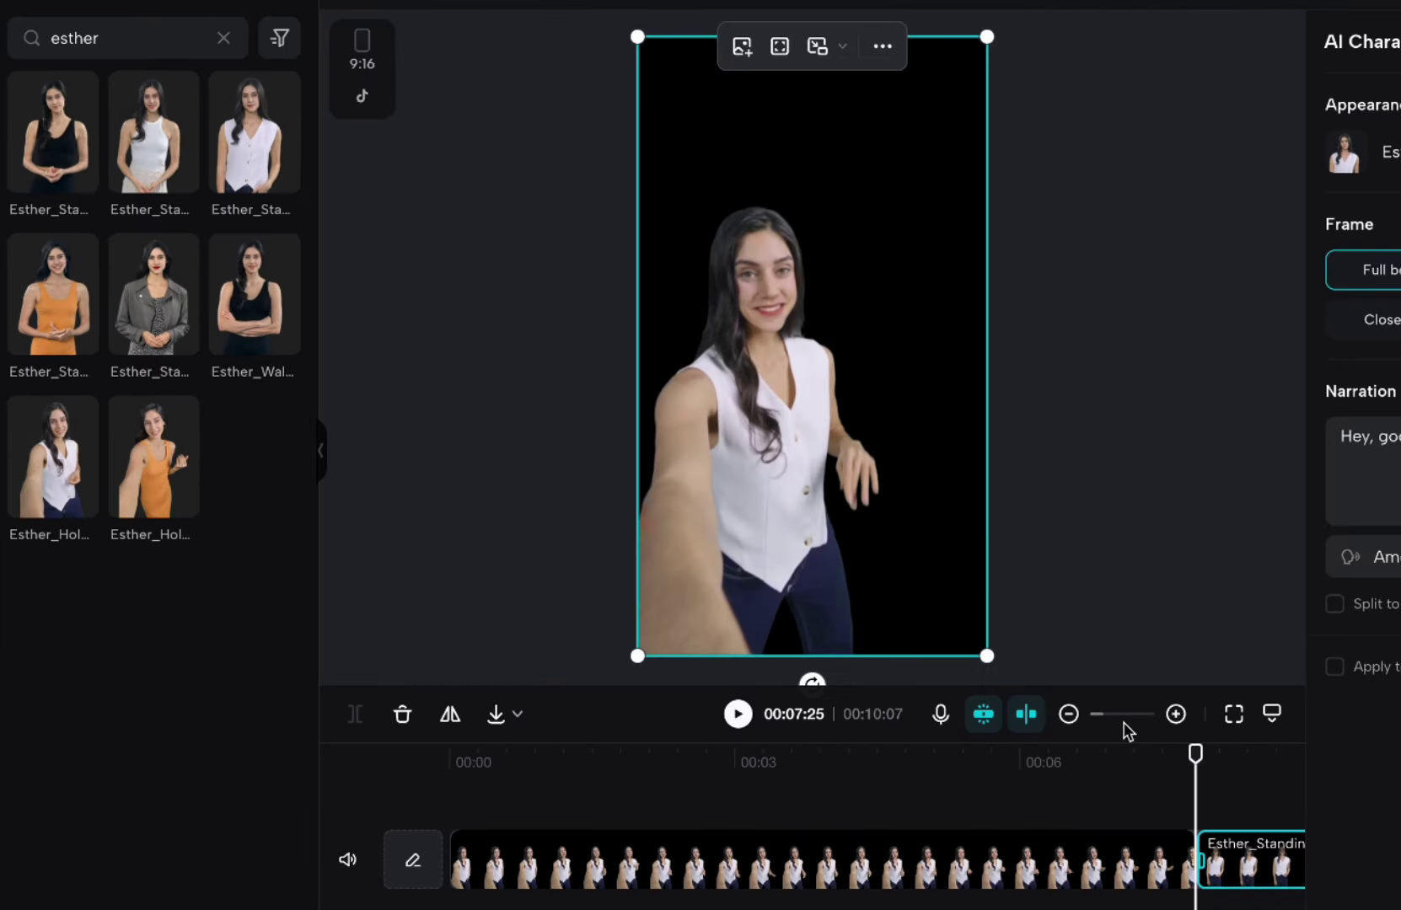
click(1253, 777)
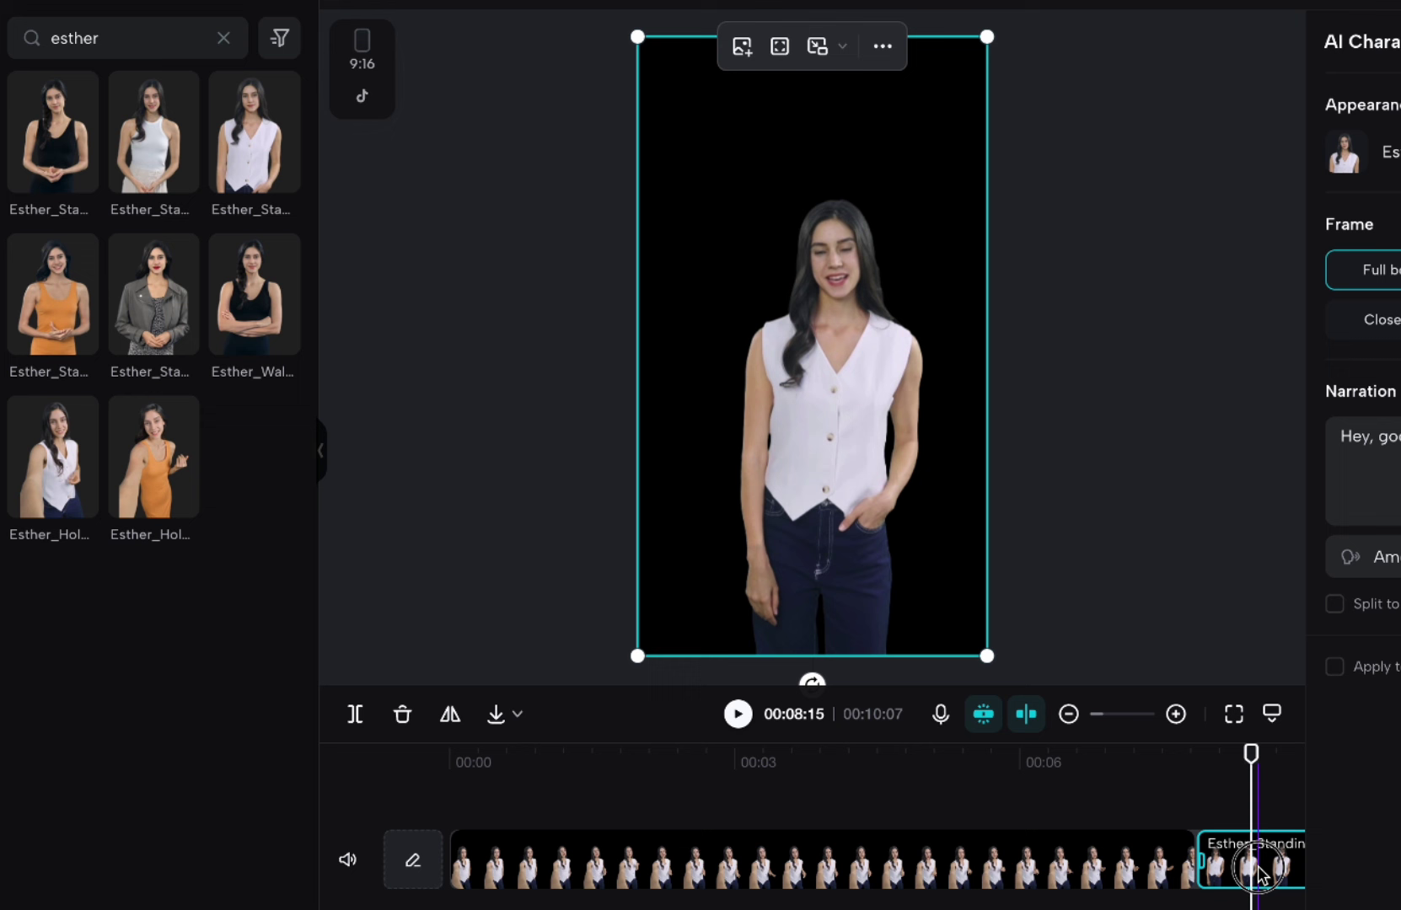
Step: Replace the clip's narration with the copied passage ending 'raccoon in a cage'
click(1365, 480)
key(ctrl+a)
key(ctrl+v)
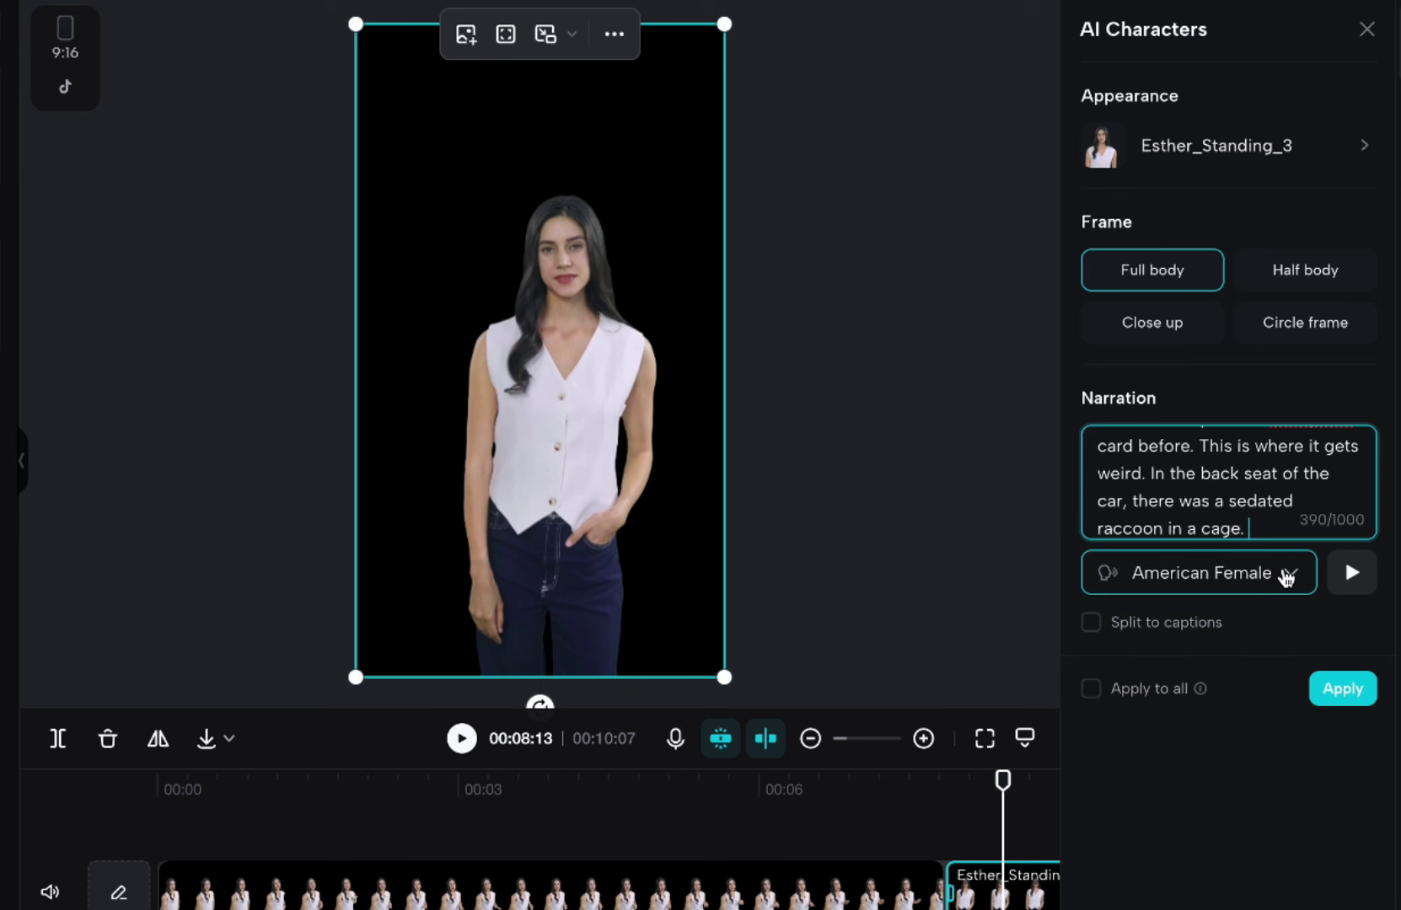
Step: Set the standing clip's narration voice to Flirty Female and apply it, extending the video to 00:28:14
click(1273, 577)
scroll(1256, 645, down, 2)
scroll(1256, 646, down, 15)
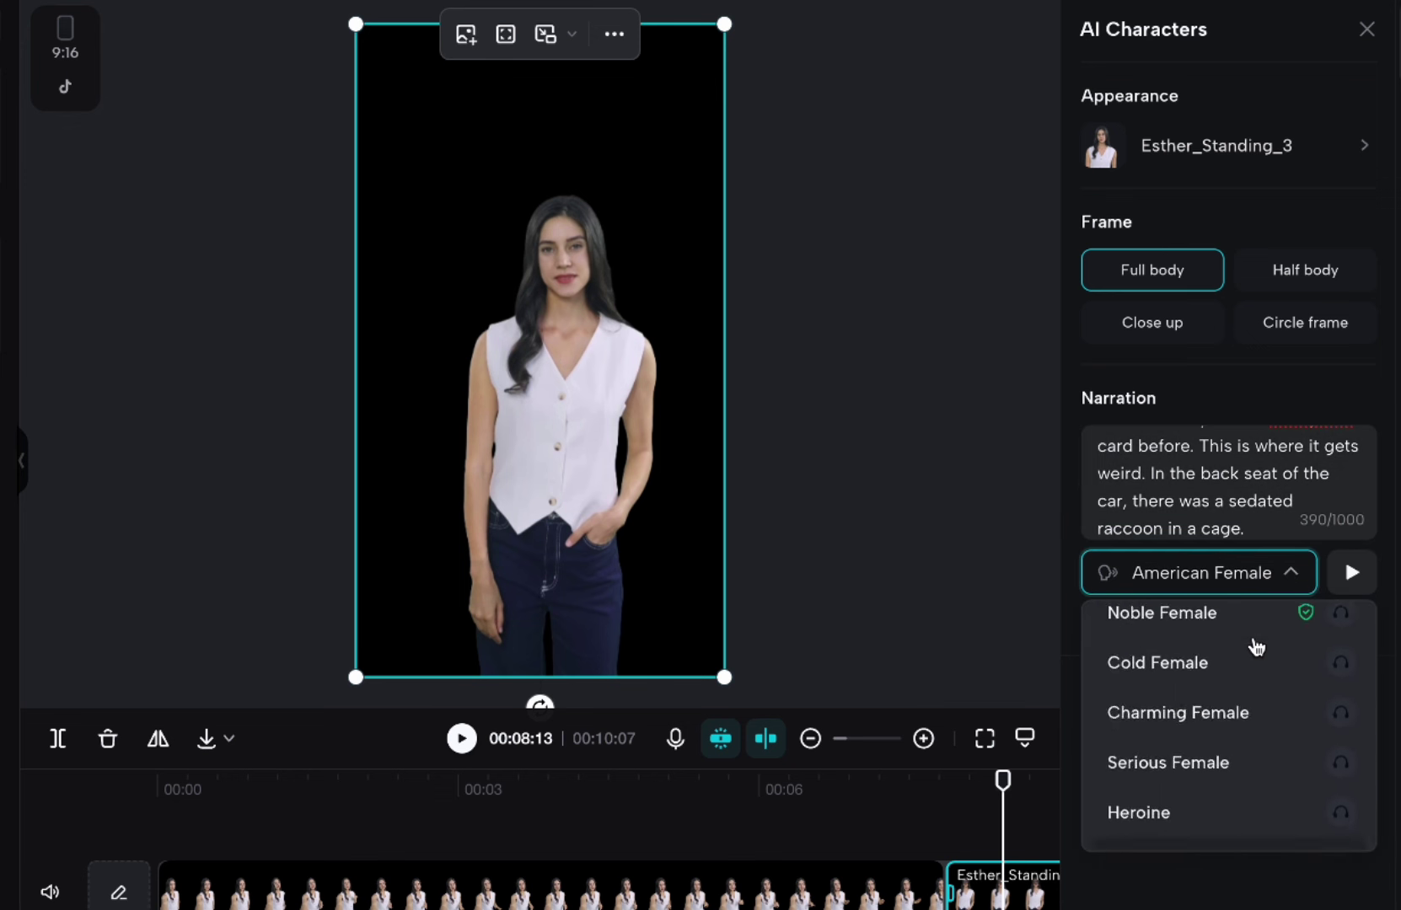
scroll(1256, 646, up, 15)
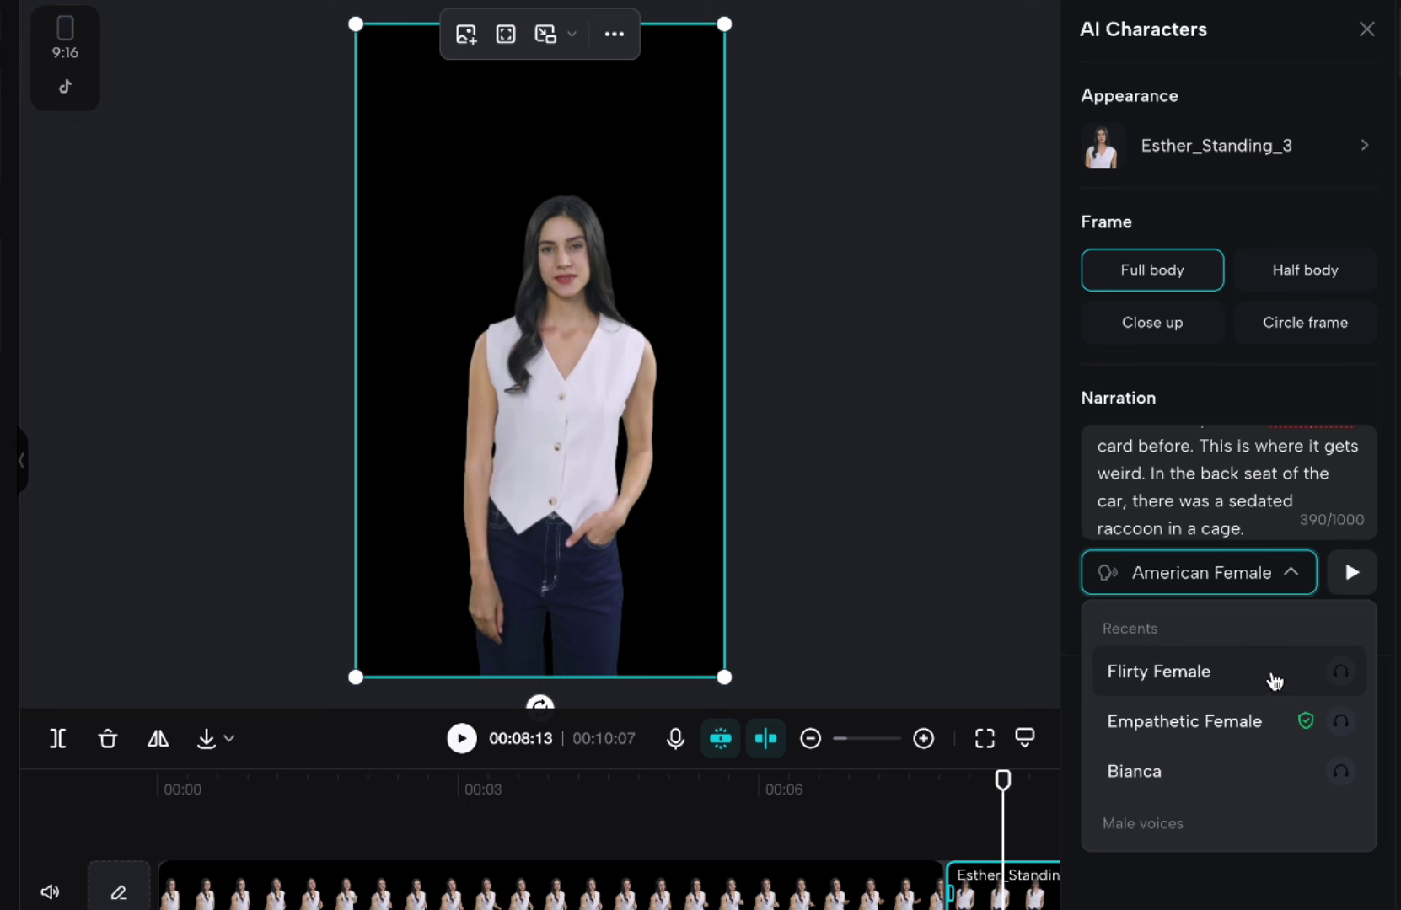
click(1273, 679)
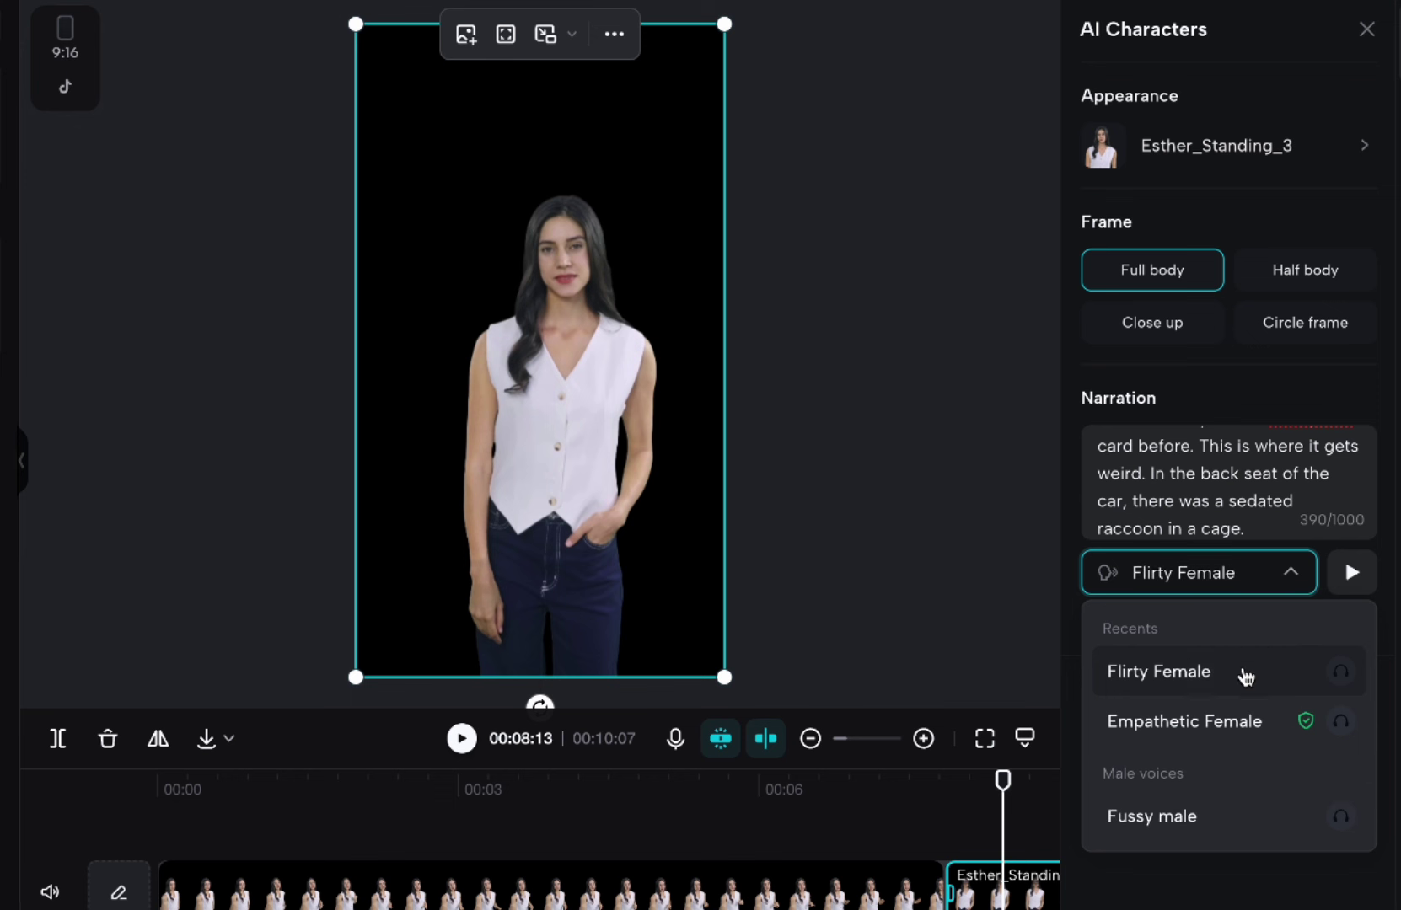
click(1266, 504)
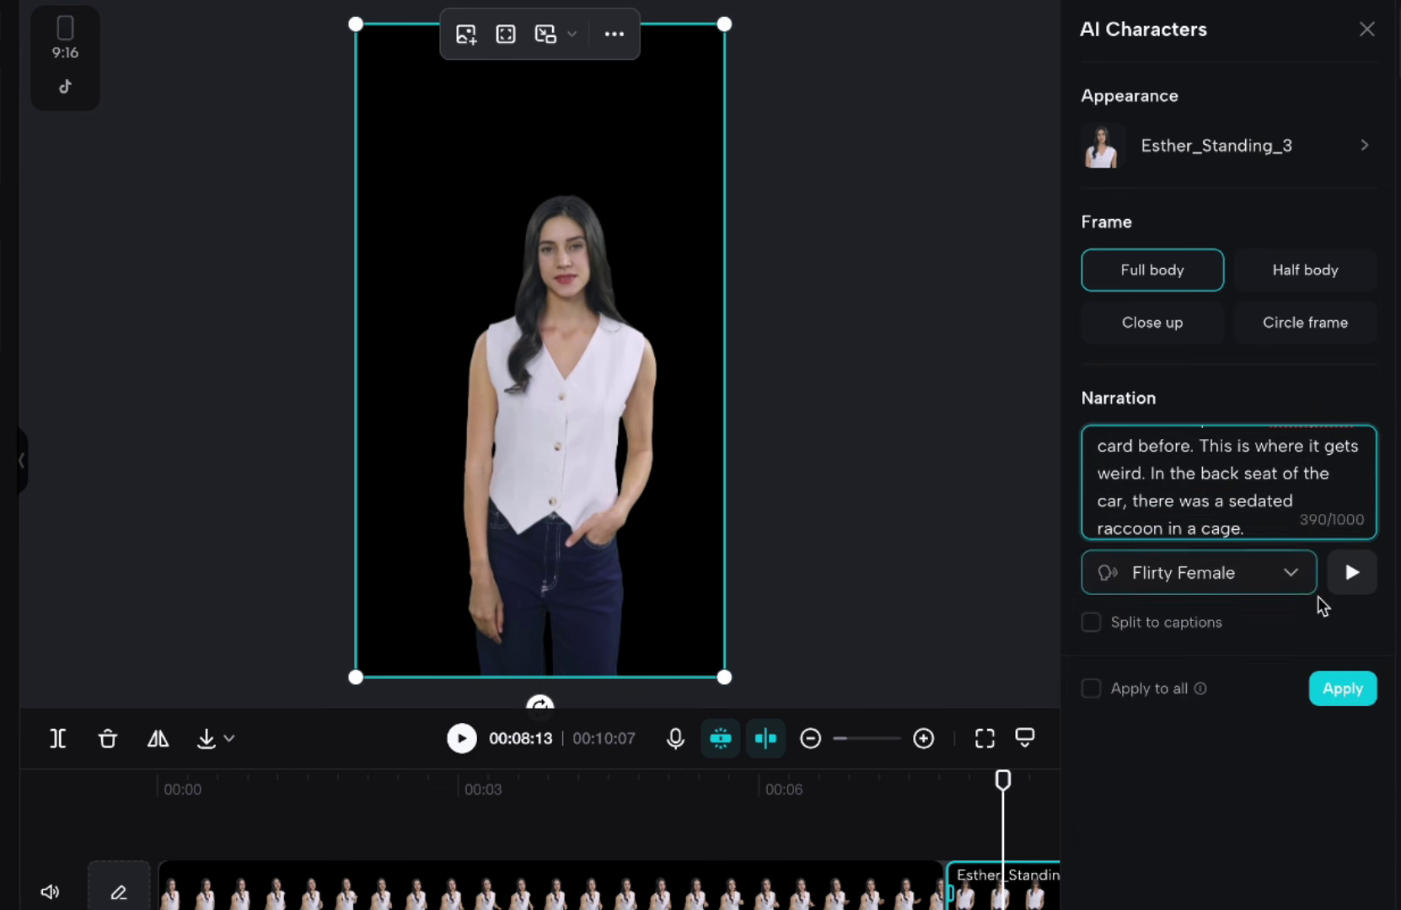
click(1357, 692)
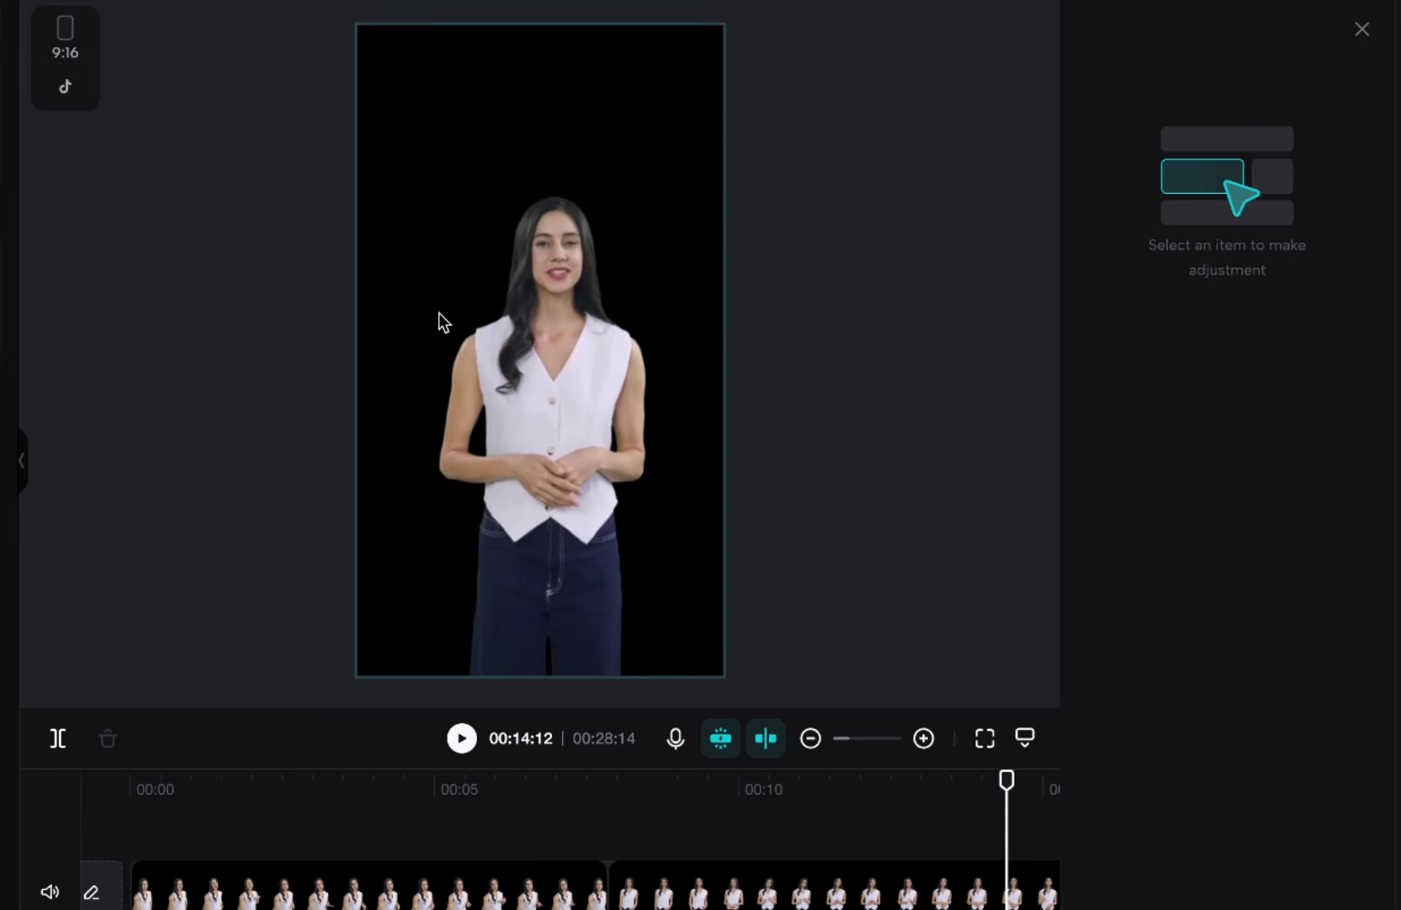
Step: Add another Esther_Standing_3 clip, then an Esther_Holding_phone clip at the end of the timeline
mouse_move(552, 458)
mouse_down()
mouse_move(622, 523)
mouse_move(613, 542)
mouse_move(585, 484)
mouse_move(610, 501)
mouse_move(538, 435)
mouse_move(551, 454)
mouse_up()
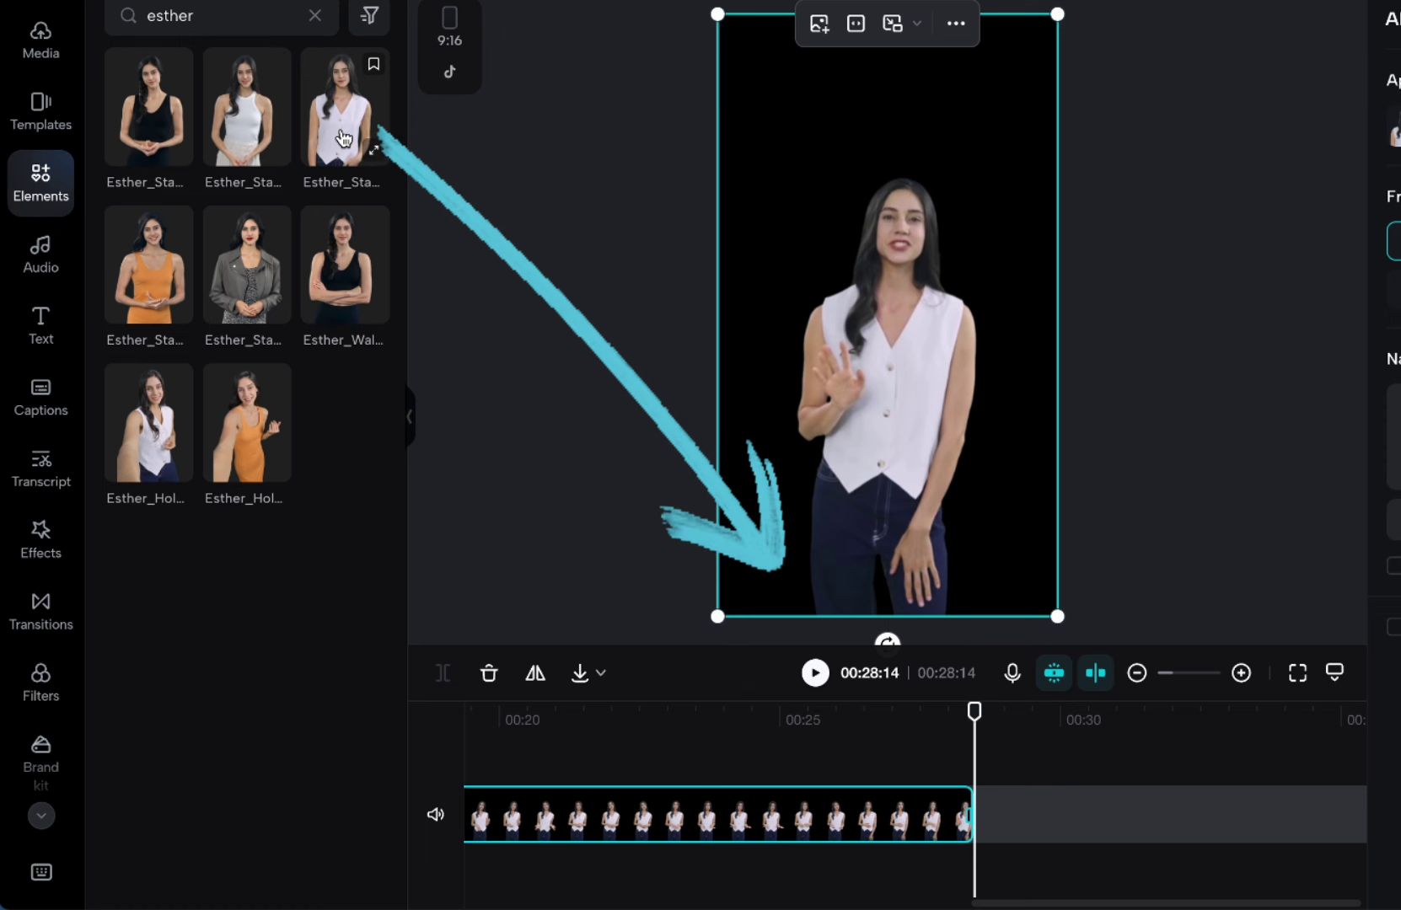
drag(337, 139, 1043, 785)
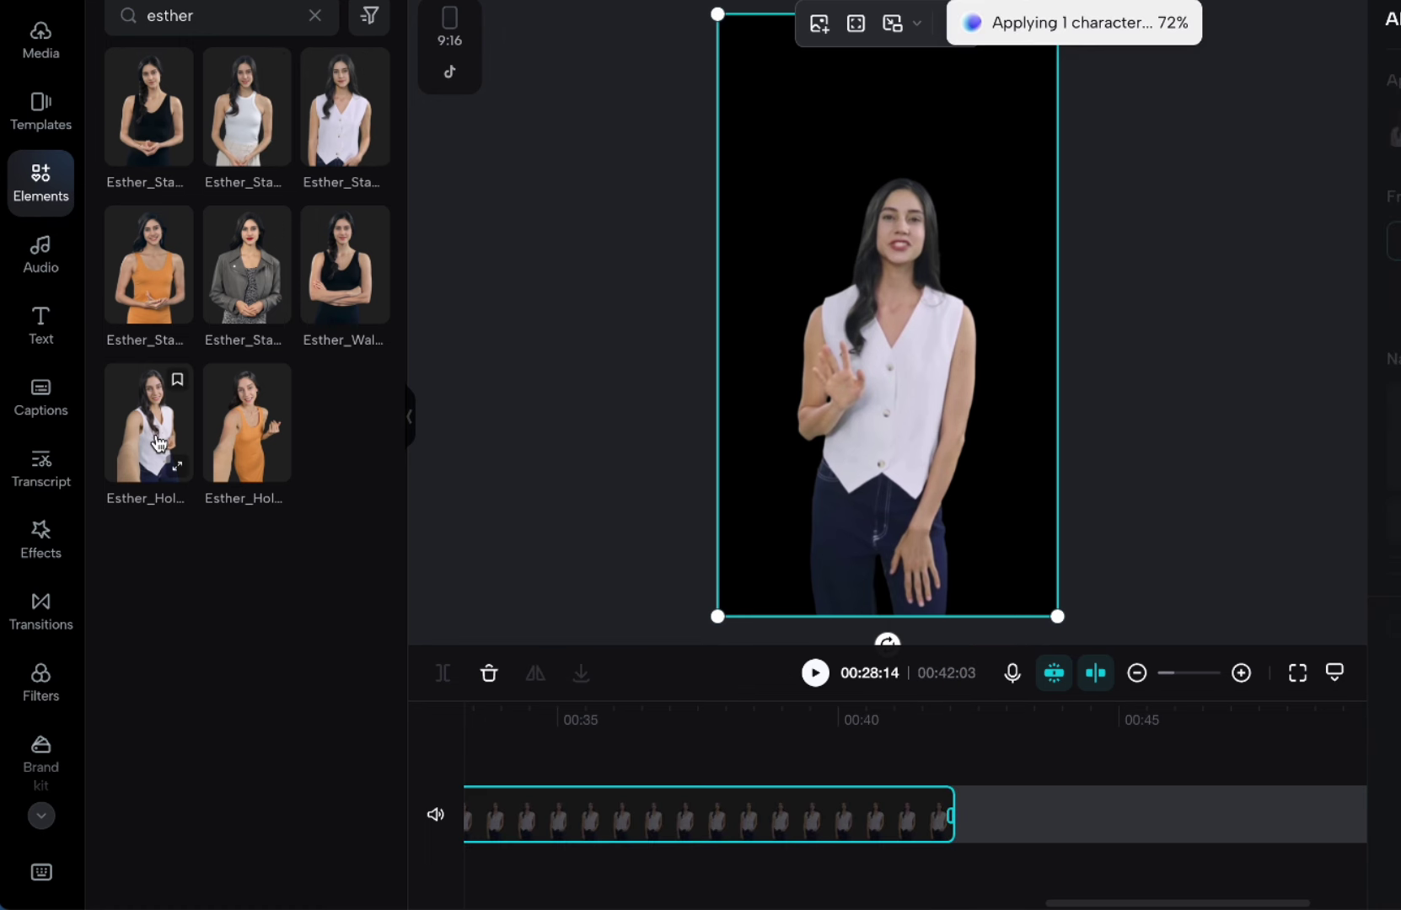
drag(949, 717, 976, 739)
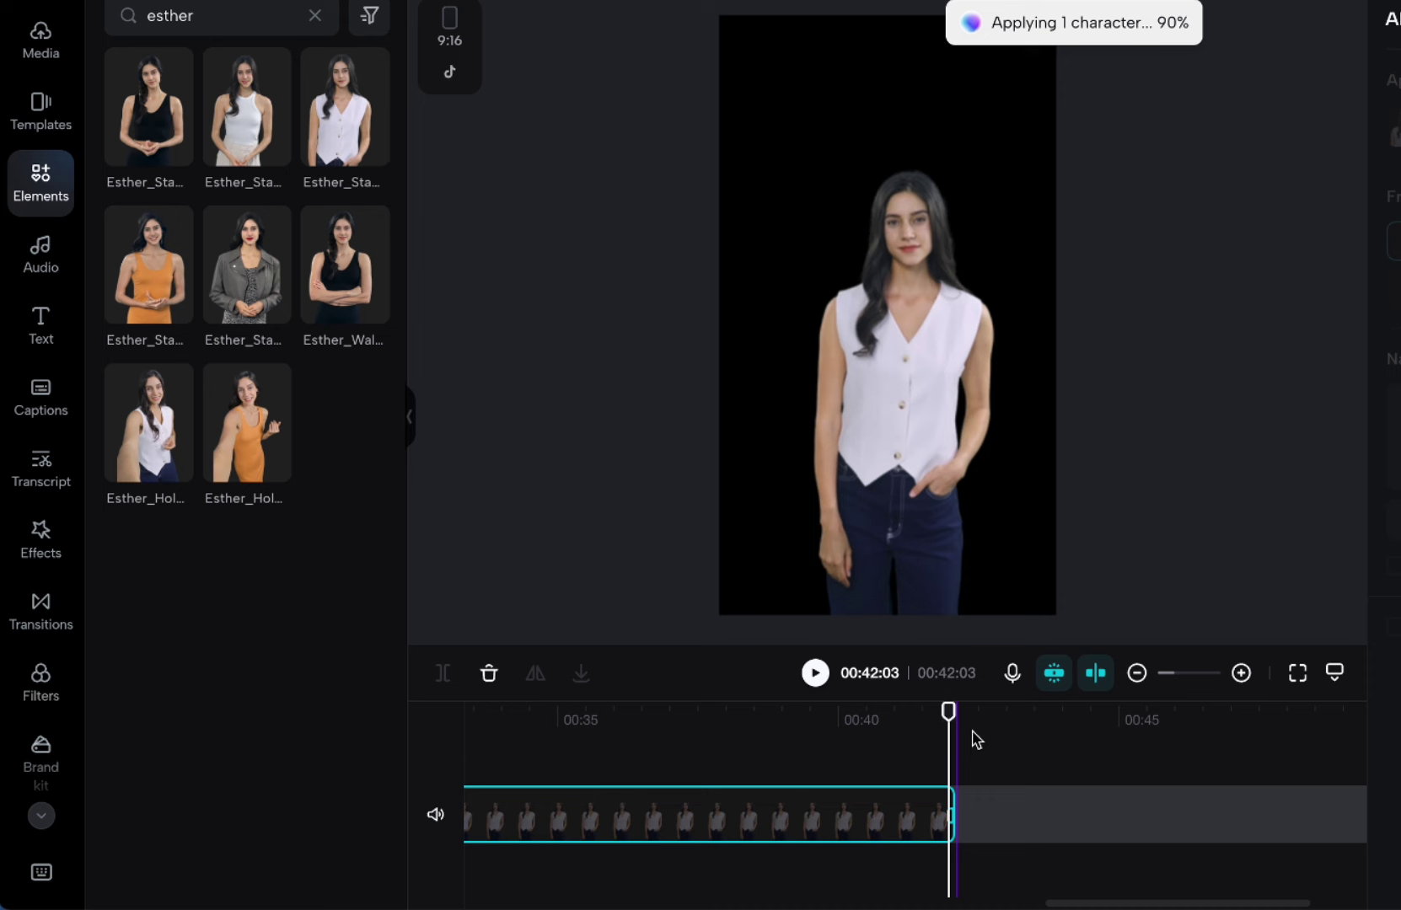
click(157, 433)
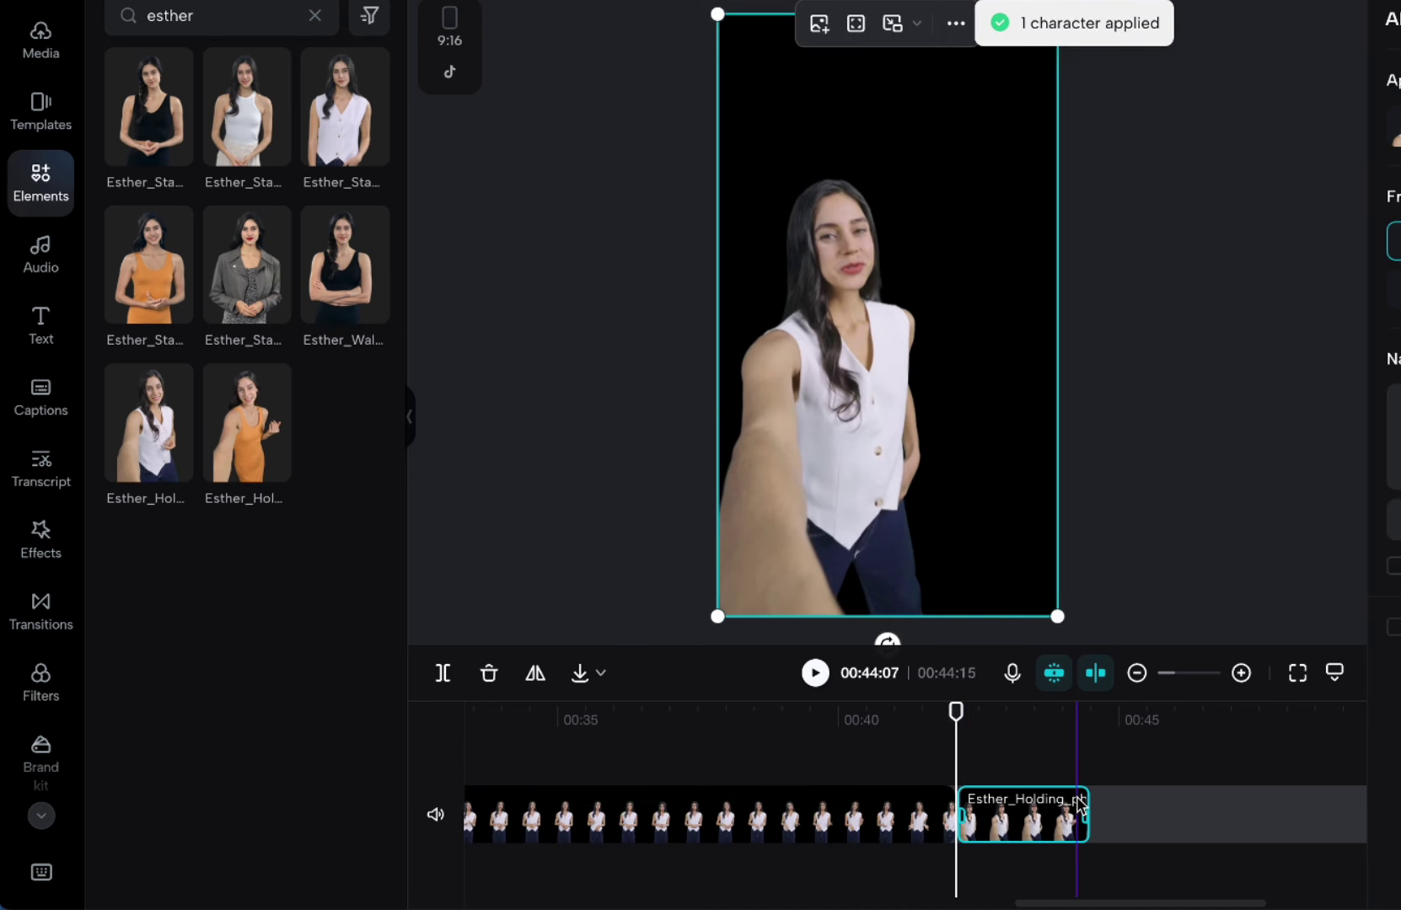
Step: Paste the closing lines ending 'What could go wrong?' as the holding-phone clip's narration
key(ctrl+a)
text(It was a Saturday. - I had no plans. - - What could go wrong?)
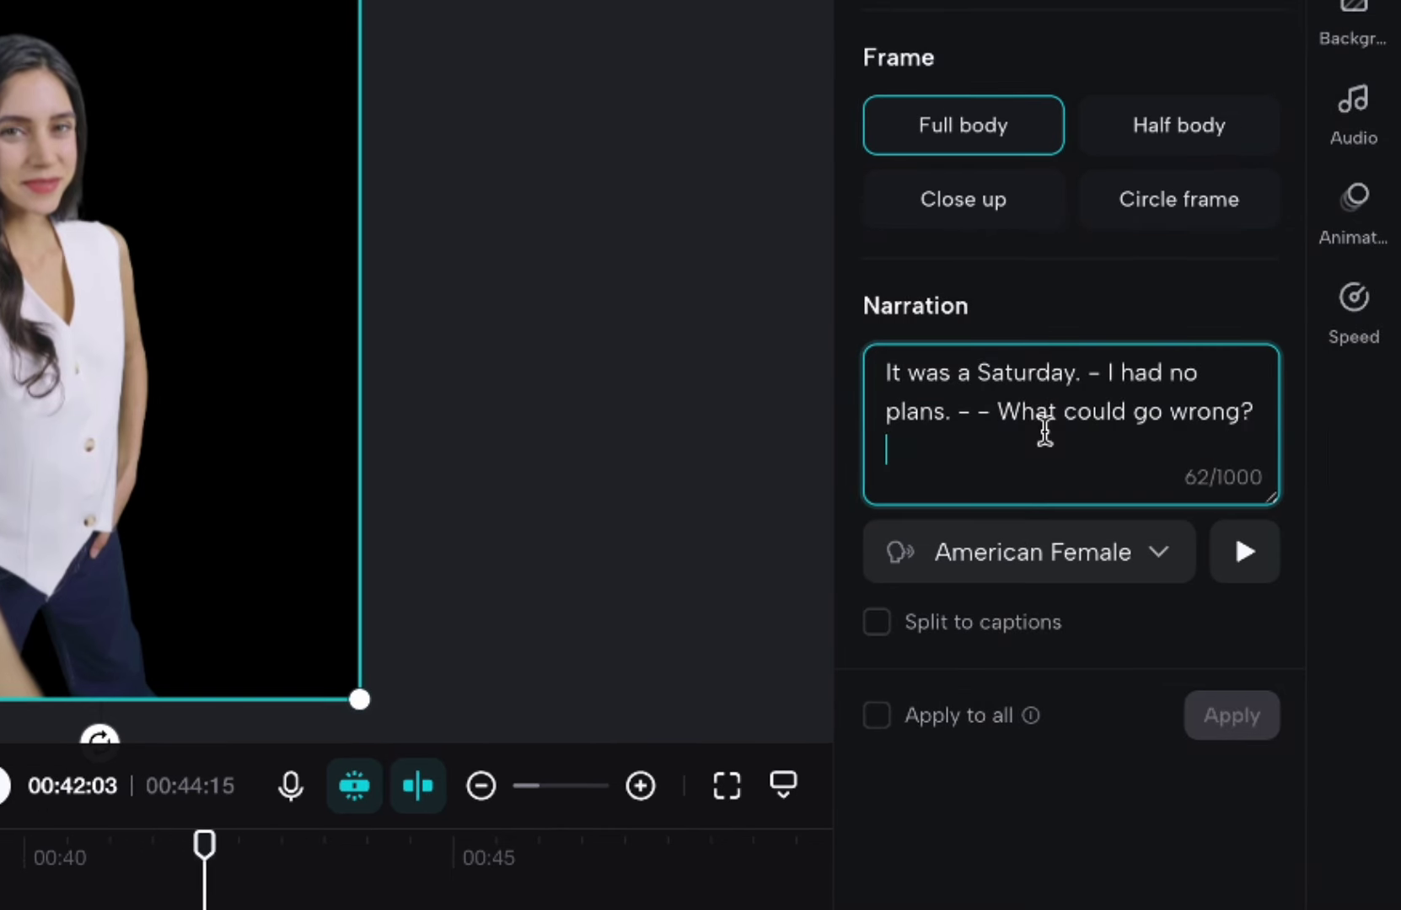
key(BackSpace)
drag(1400, 435, 1400, 435)
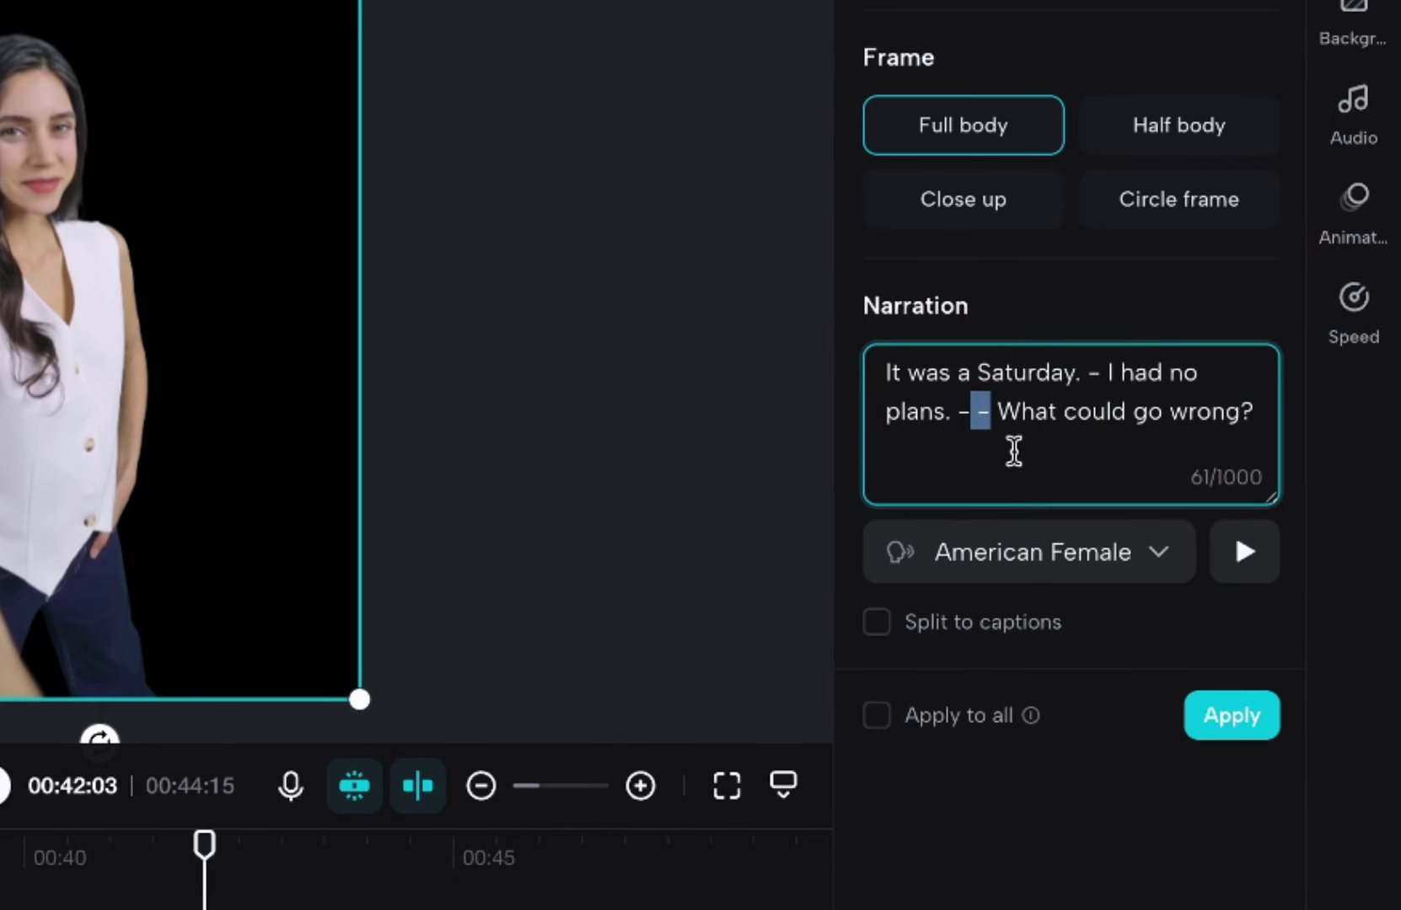
click(1042, 469)
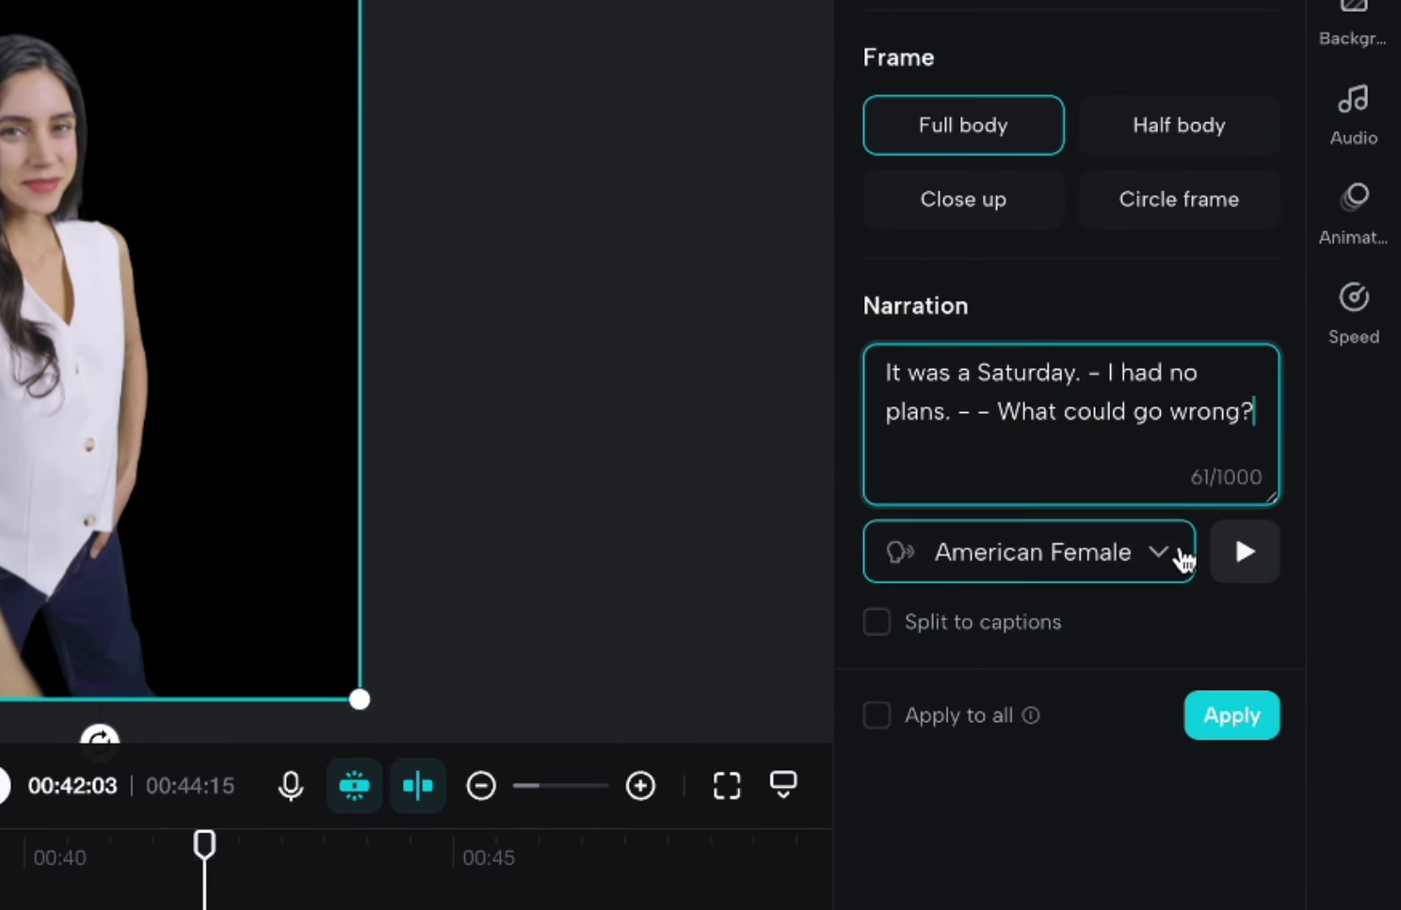
click(992, 413)
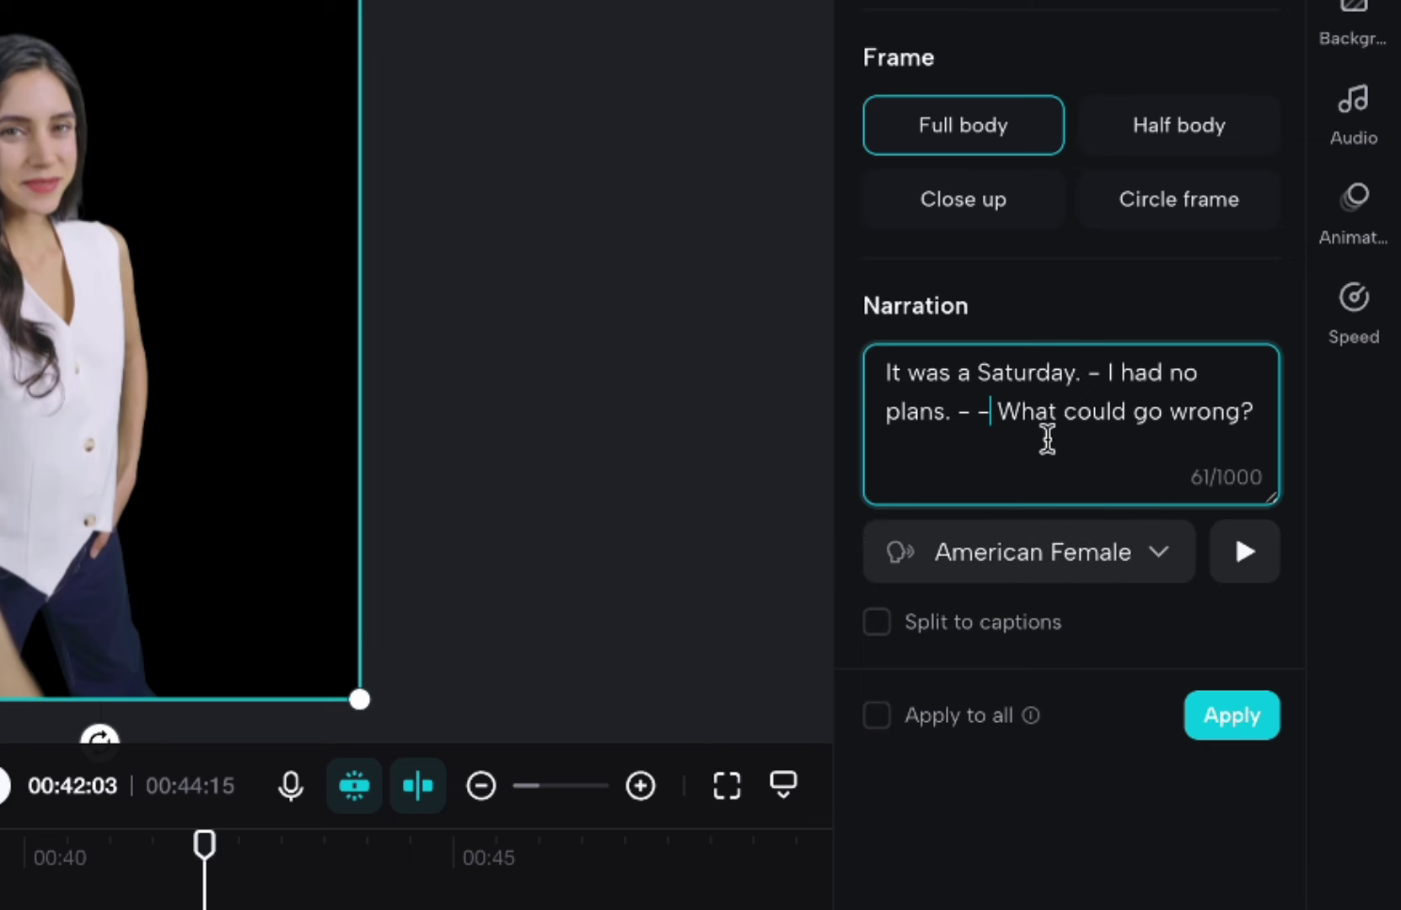
Step: Voice that narration with Flirty Female and apply it, bringing the project to 00:45:14
click(1146, 550)
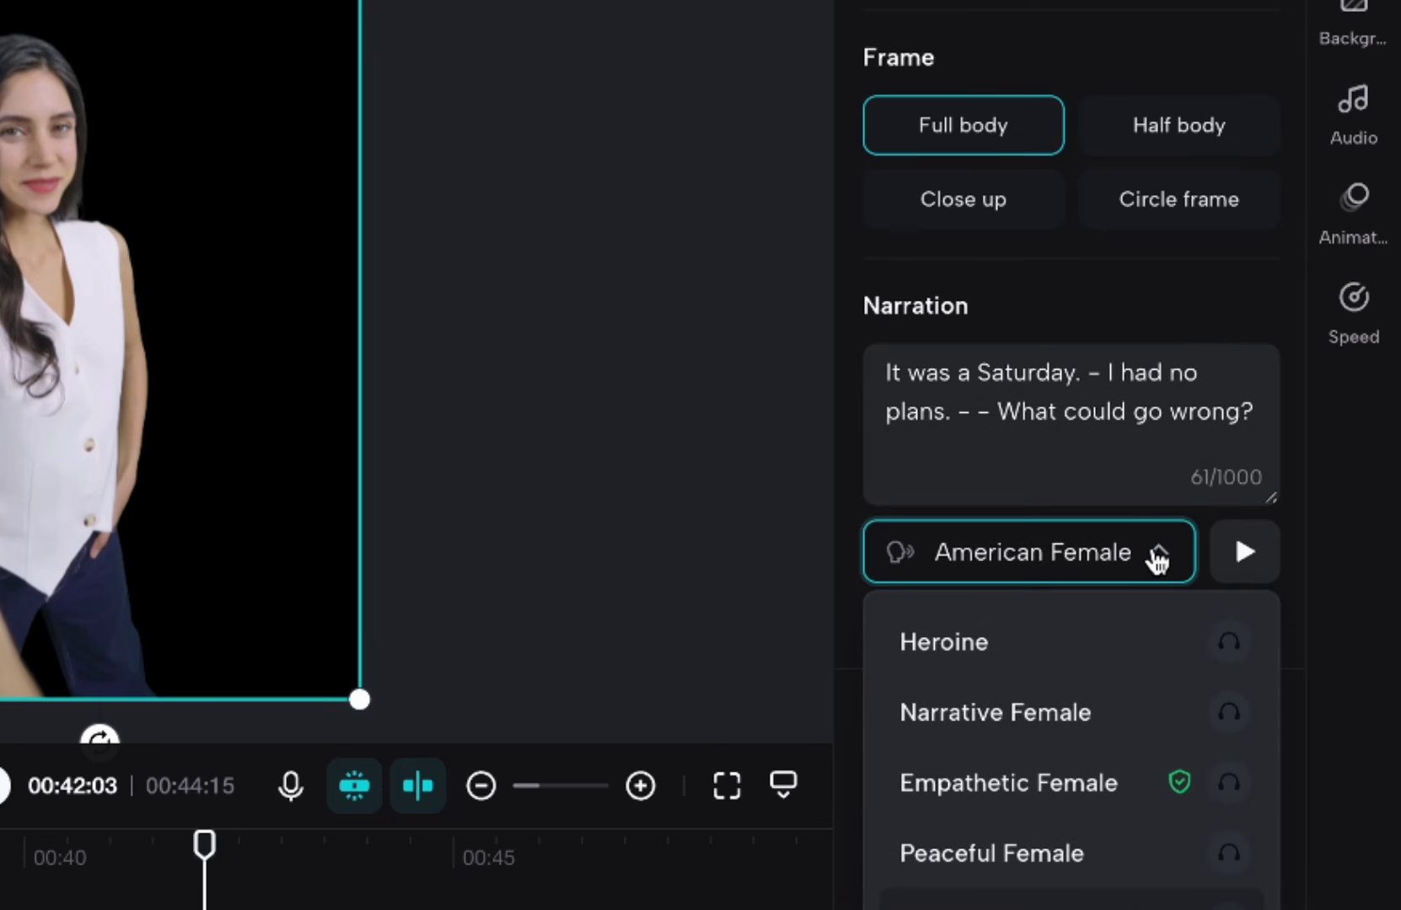
scroll(1141, 697, down, 10)
click(1135, 696)
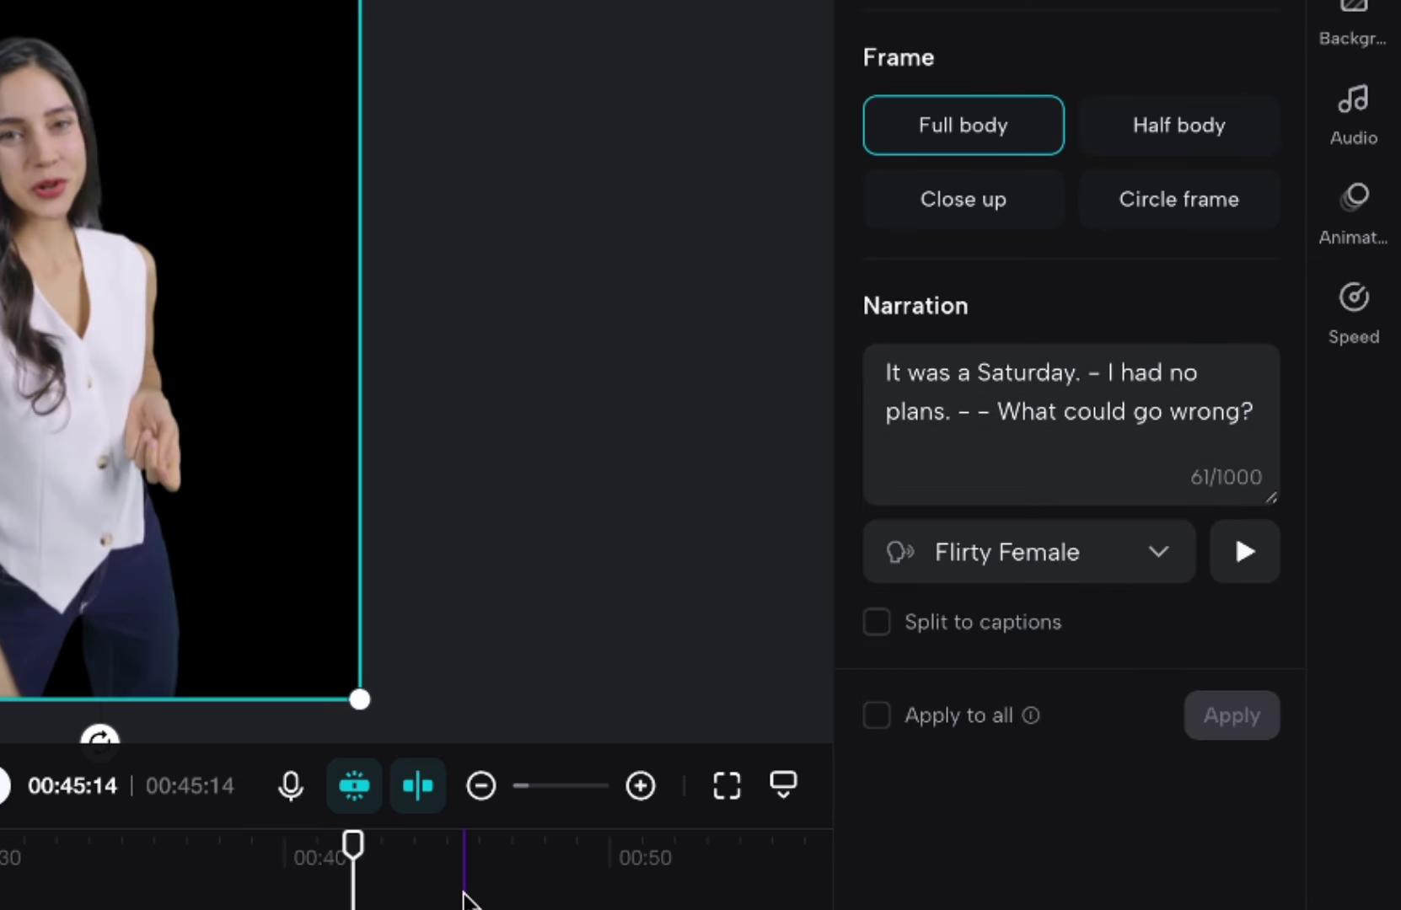
click(460, 891)
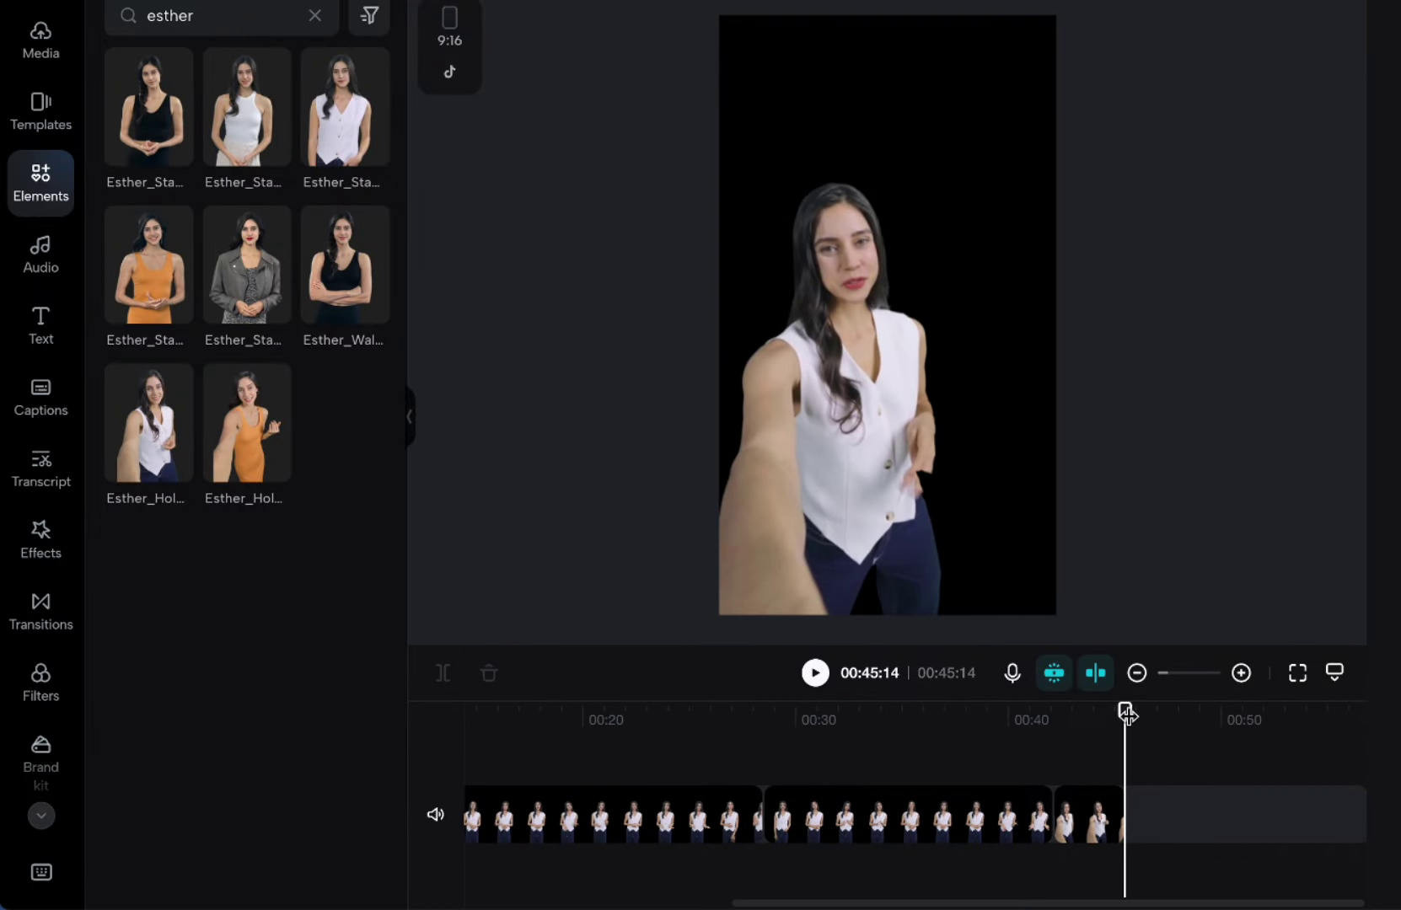
Step: Rewind to about 00:14 and clear the 'esther' search in AI Characters
mouse_move(1127, 714)
mouse_down()
mouse_move(401, 776)
mouse_move(466, 753)
mouse_up()
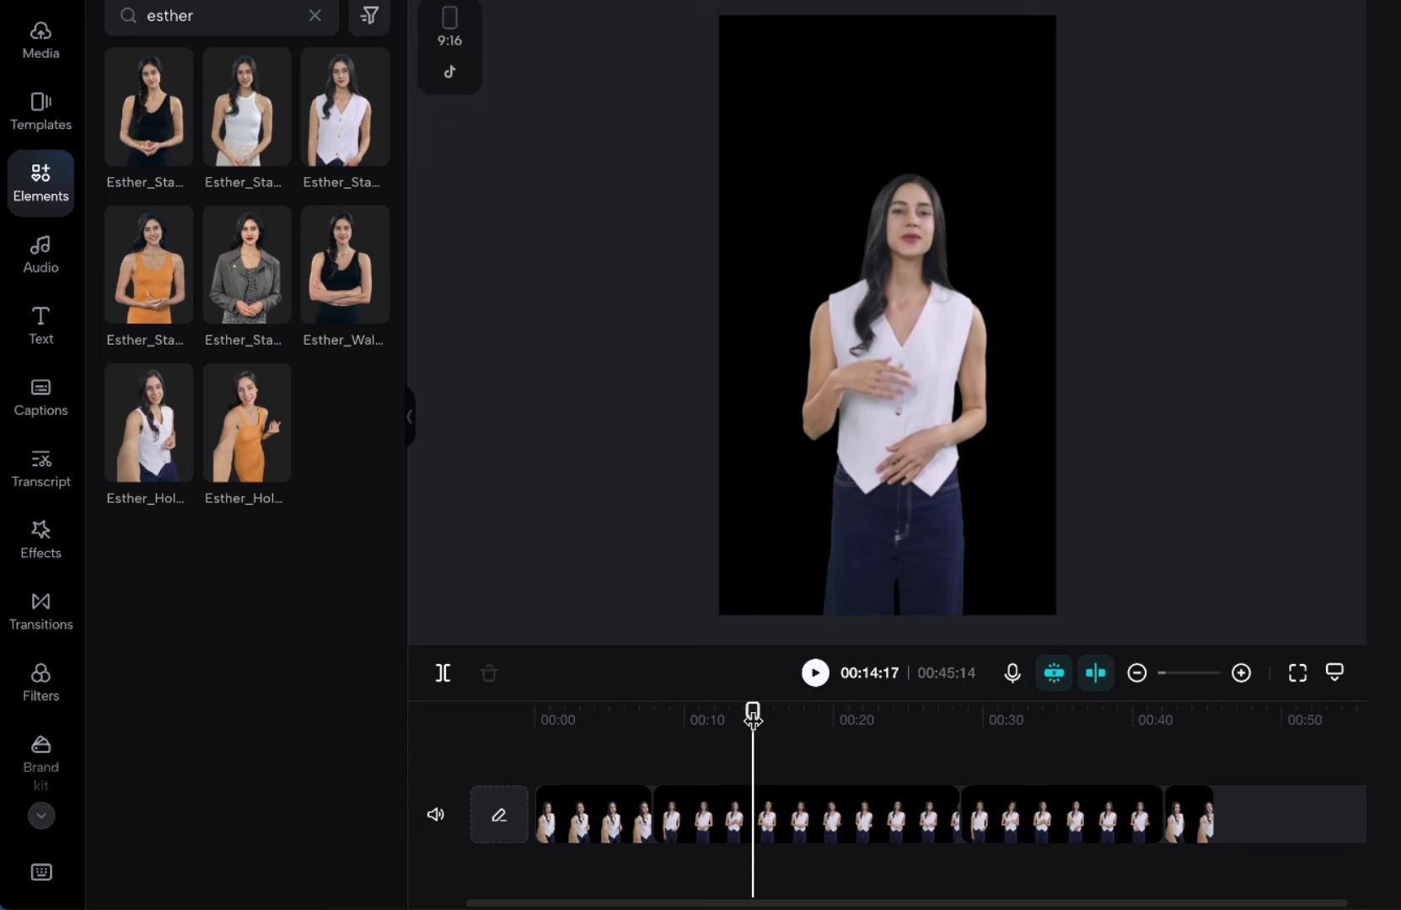
mouse_move(947, 441)
mouse_down()
mouse_move(995, 472)
mouse_move(947, 438)
mouse_up()
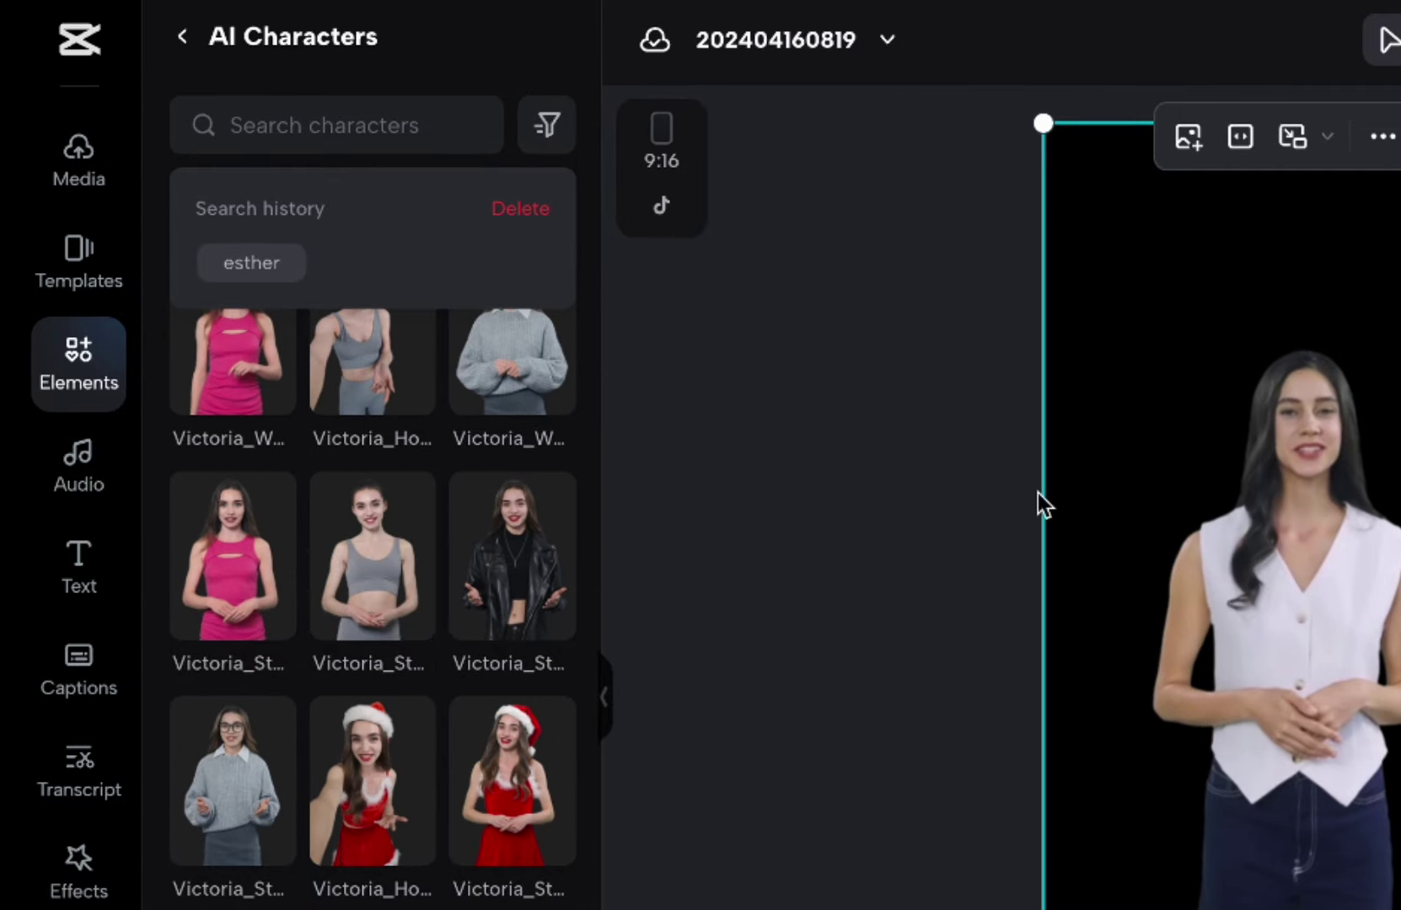
click(760, 360)
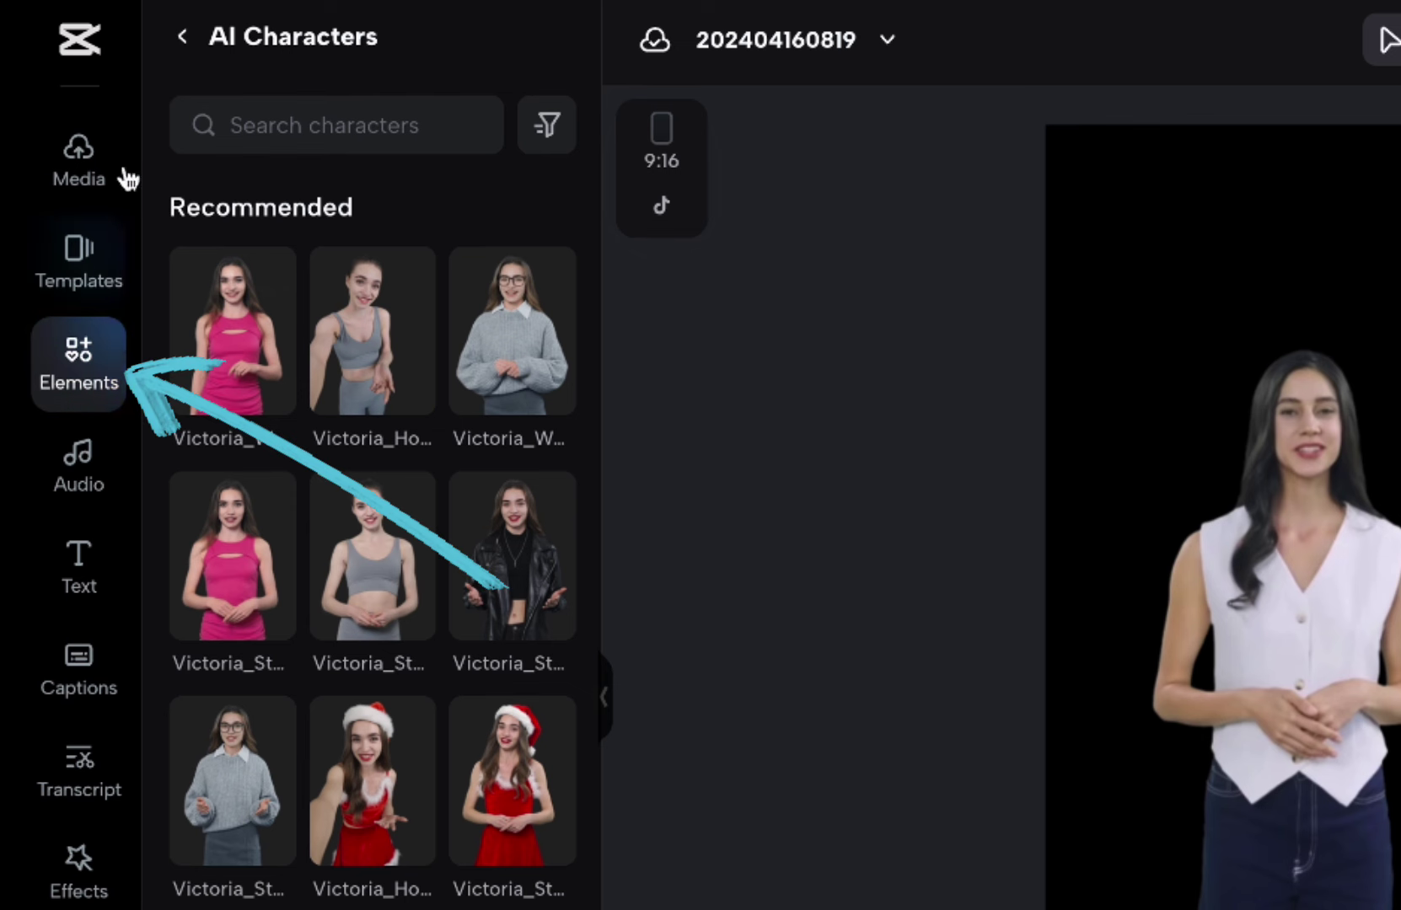
Step: Return to the main elements library and add the street photo to the video
click(182, 37)
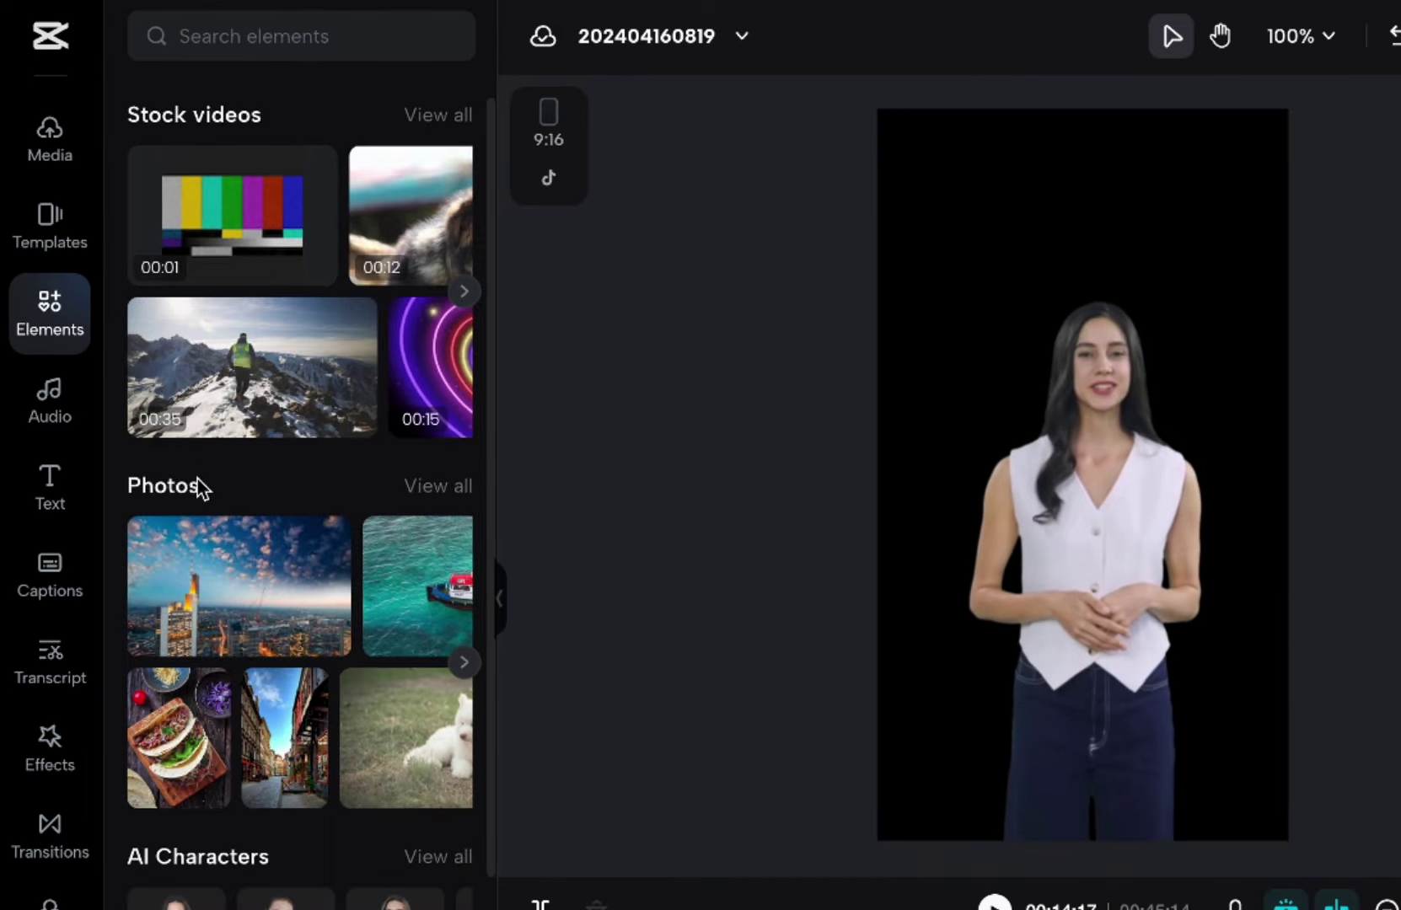
scroll(327, 681, down, 2)
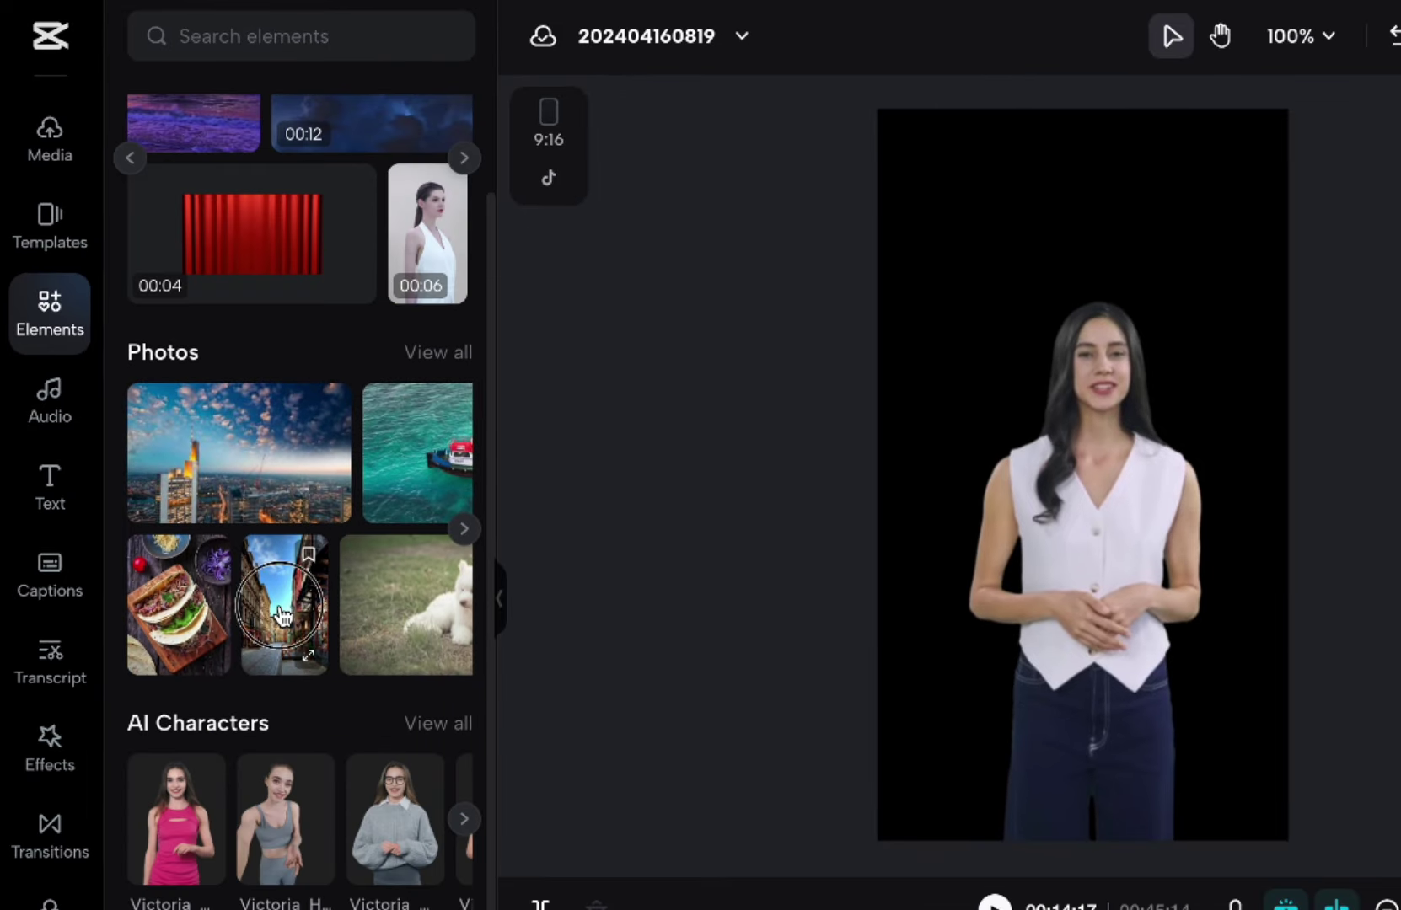
click(281, 615)
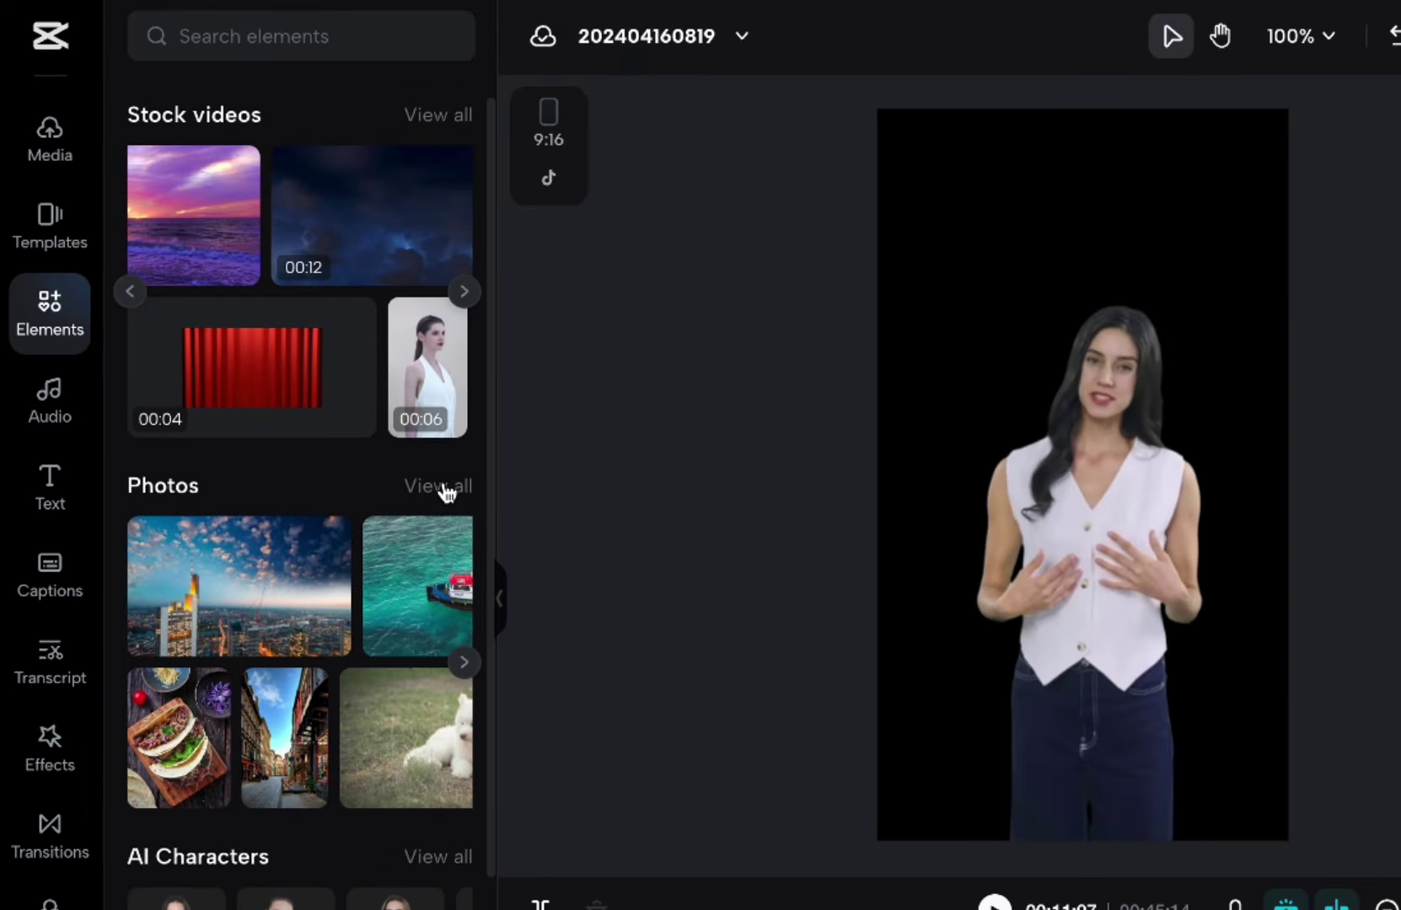
Step: Search stock photos for 'apartment interior' and filter results to Portrait orientation
click(439, 485)
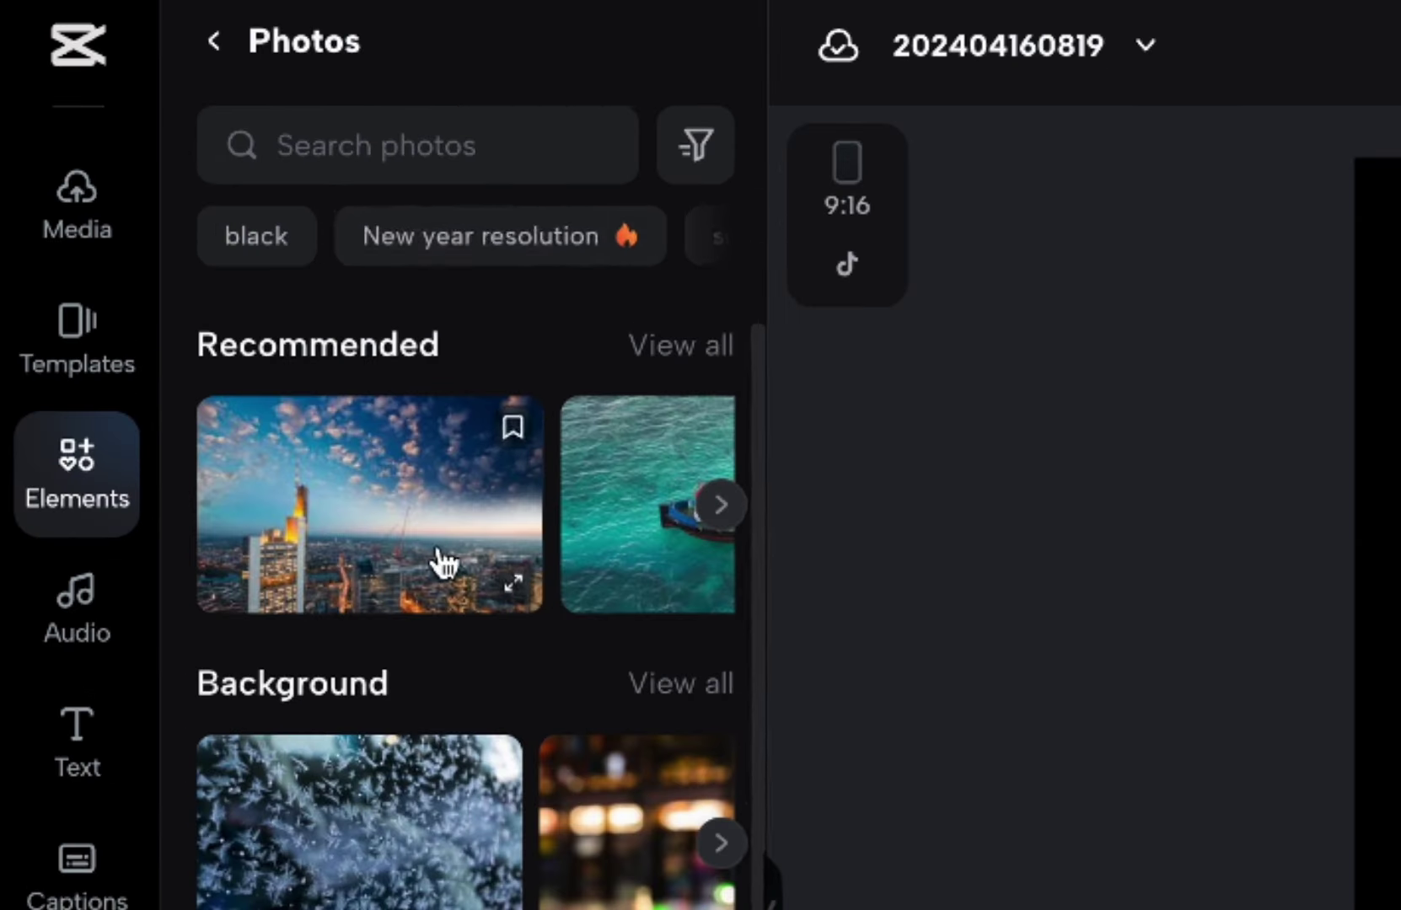
click(289, 95)
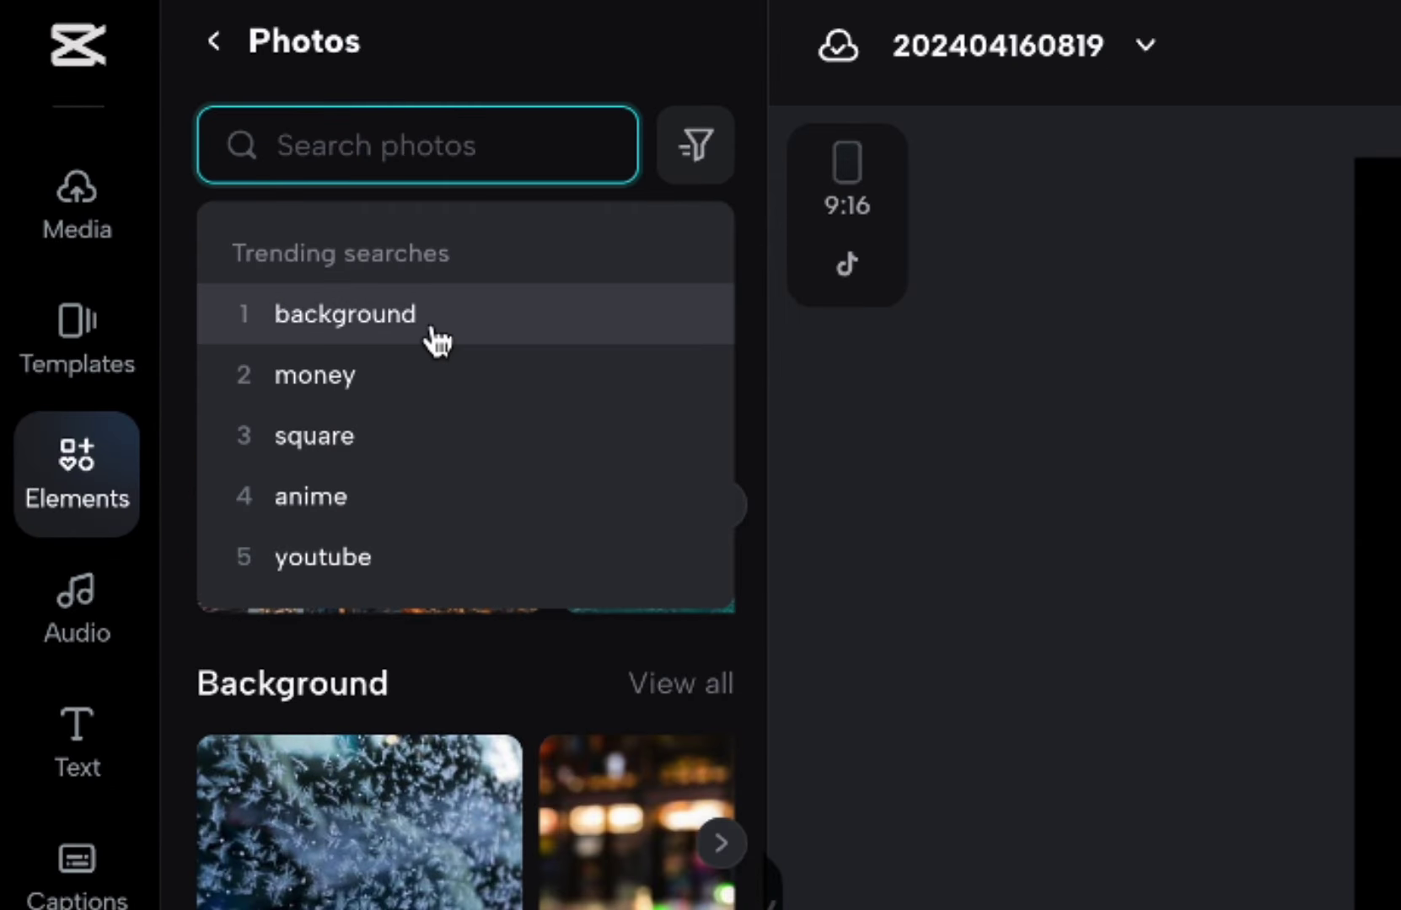
text(apartment interior)
key(Return)
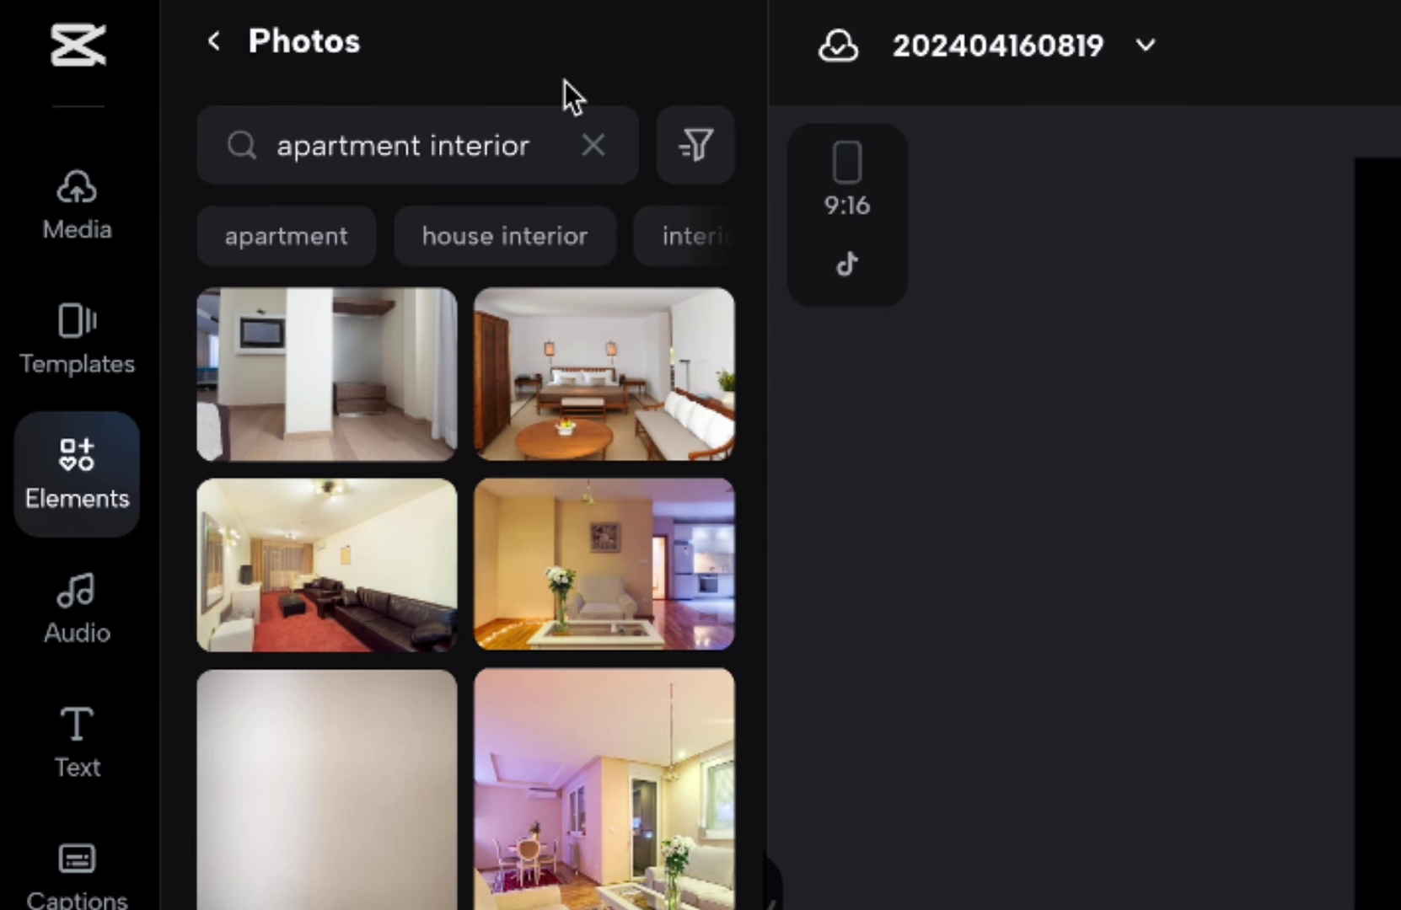
click(693, 152)
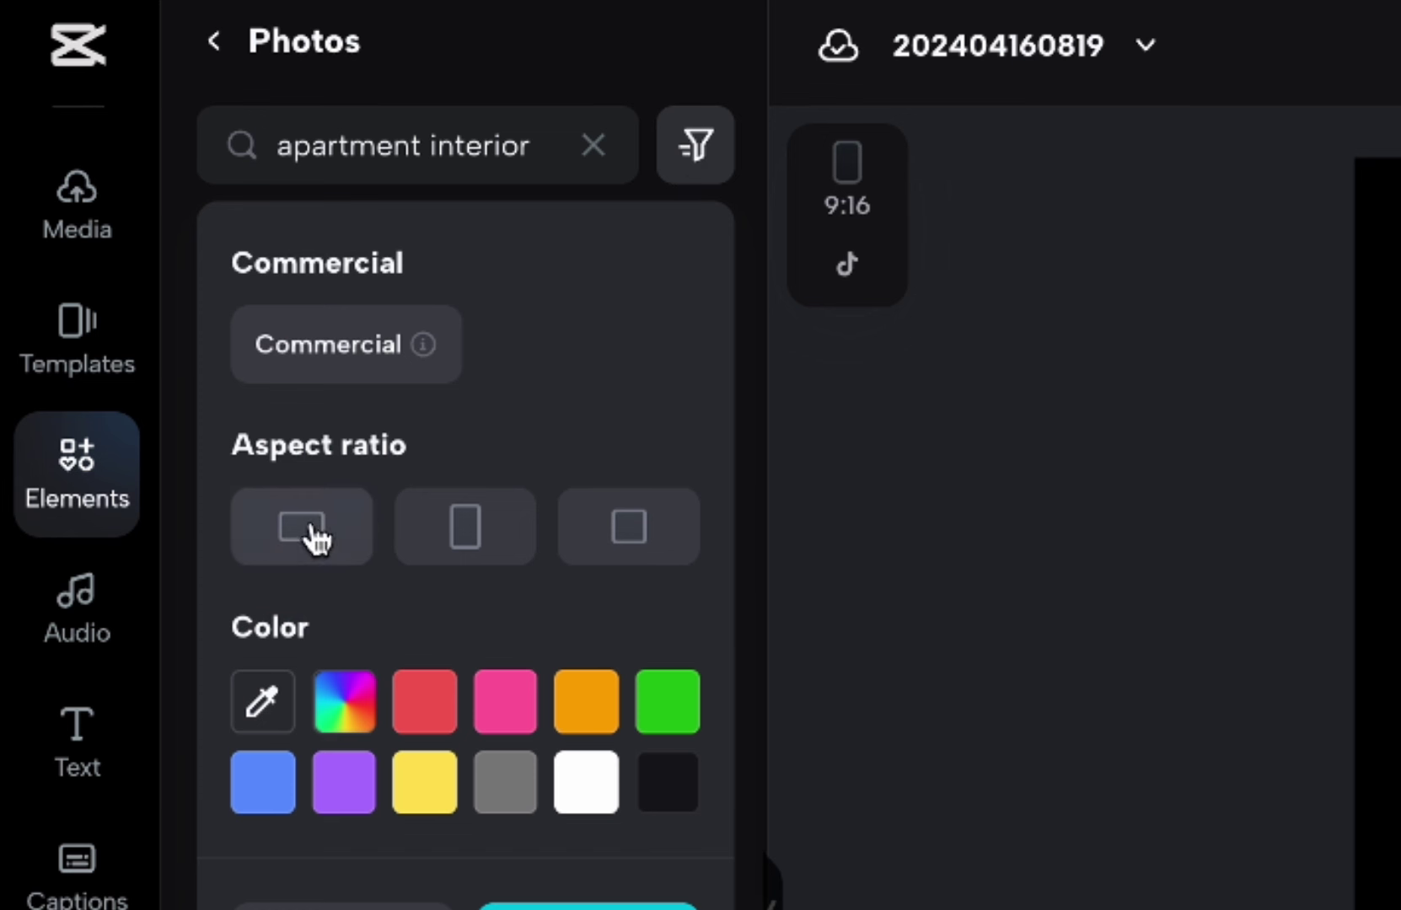
click(472, 552)
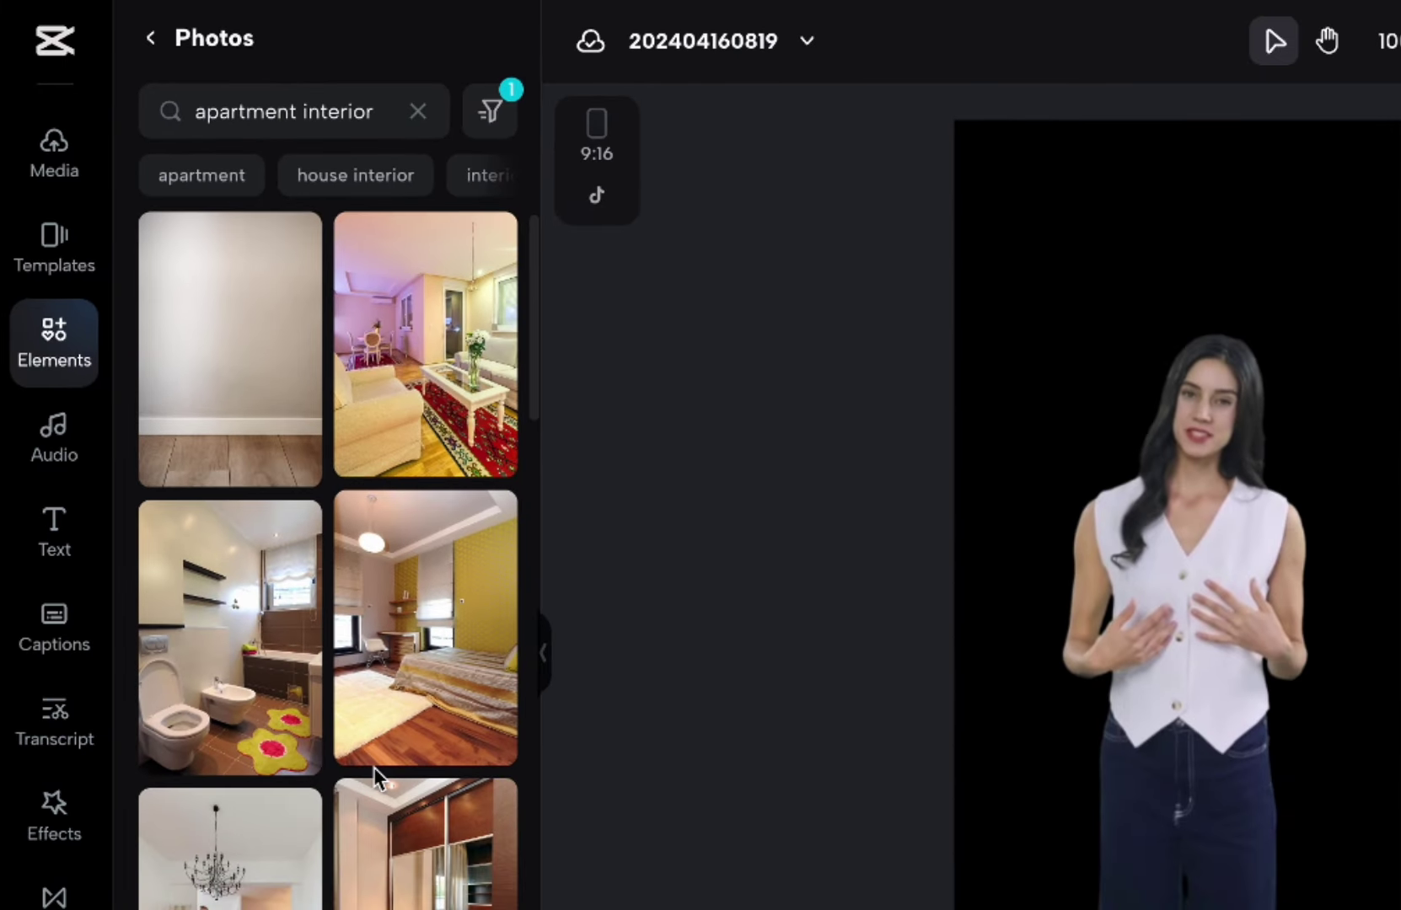
Step: Add the chandelier dining-room photo behind Esther, set it to Fill, and play from the start
click(246, 648)
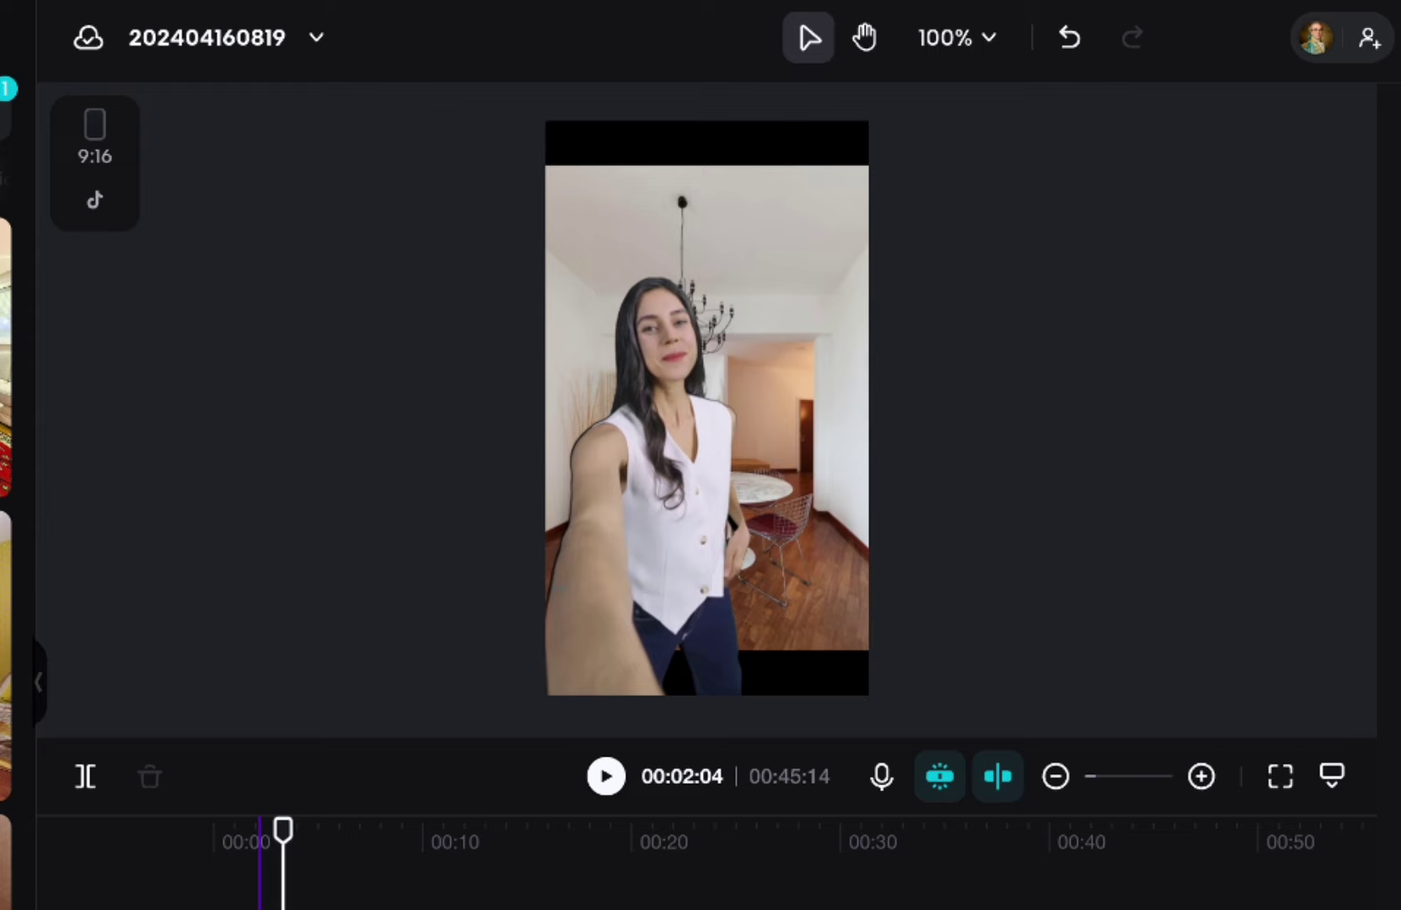
click(257, 906)
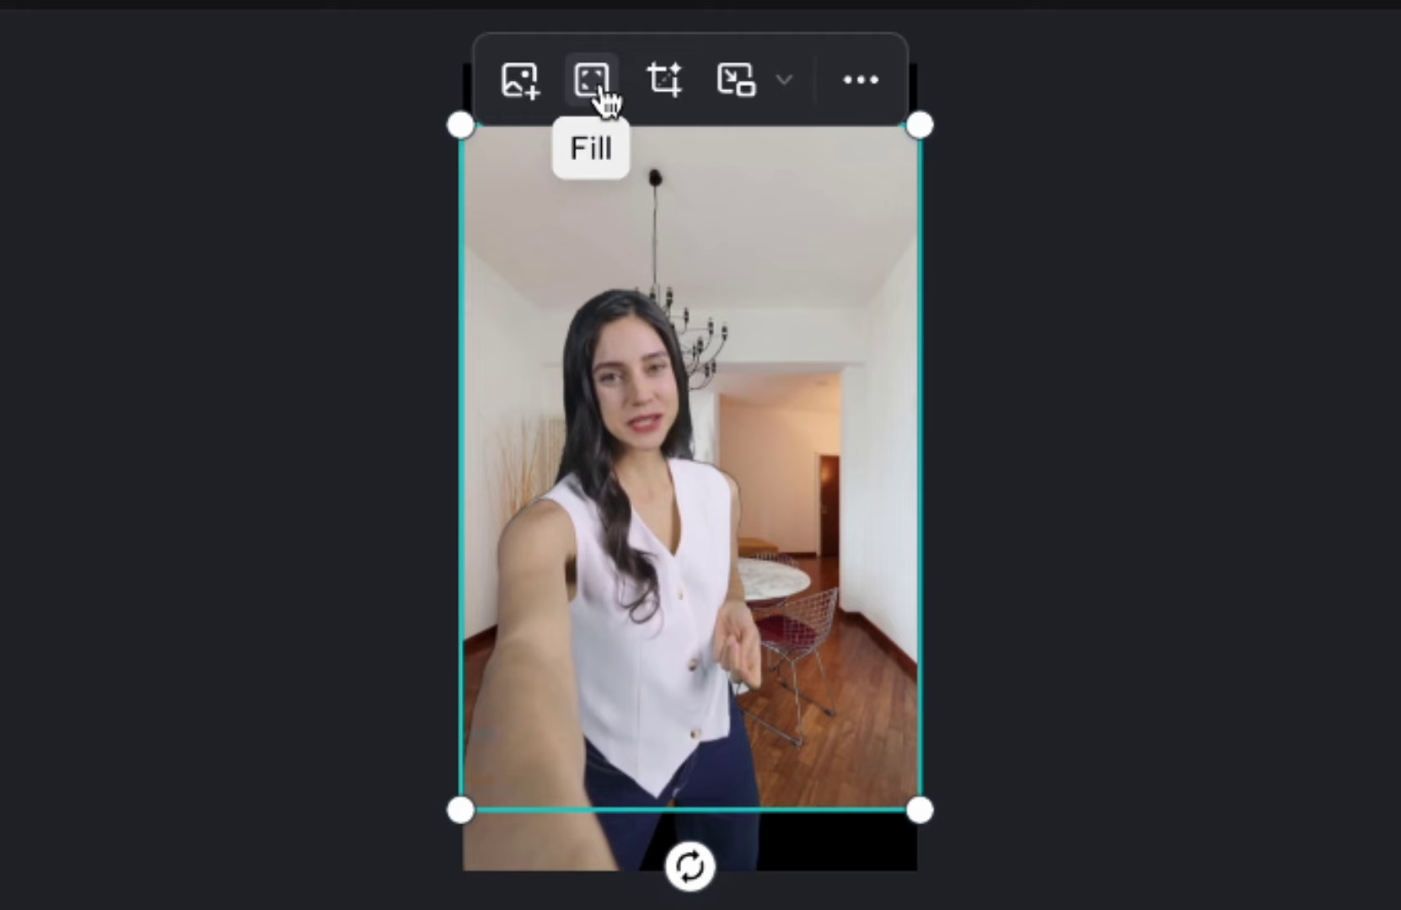
click(594, 114)
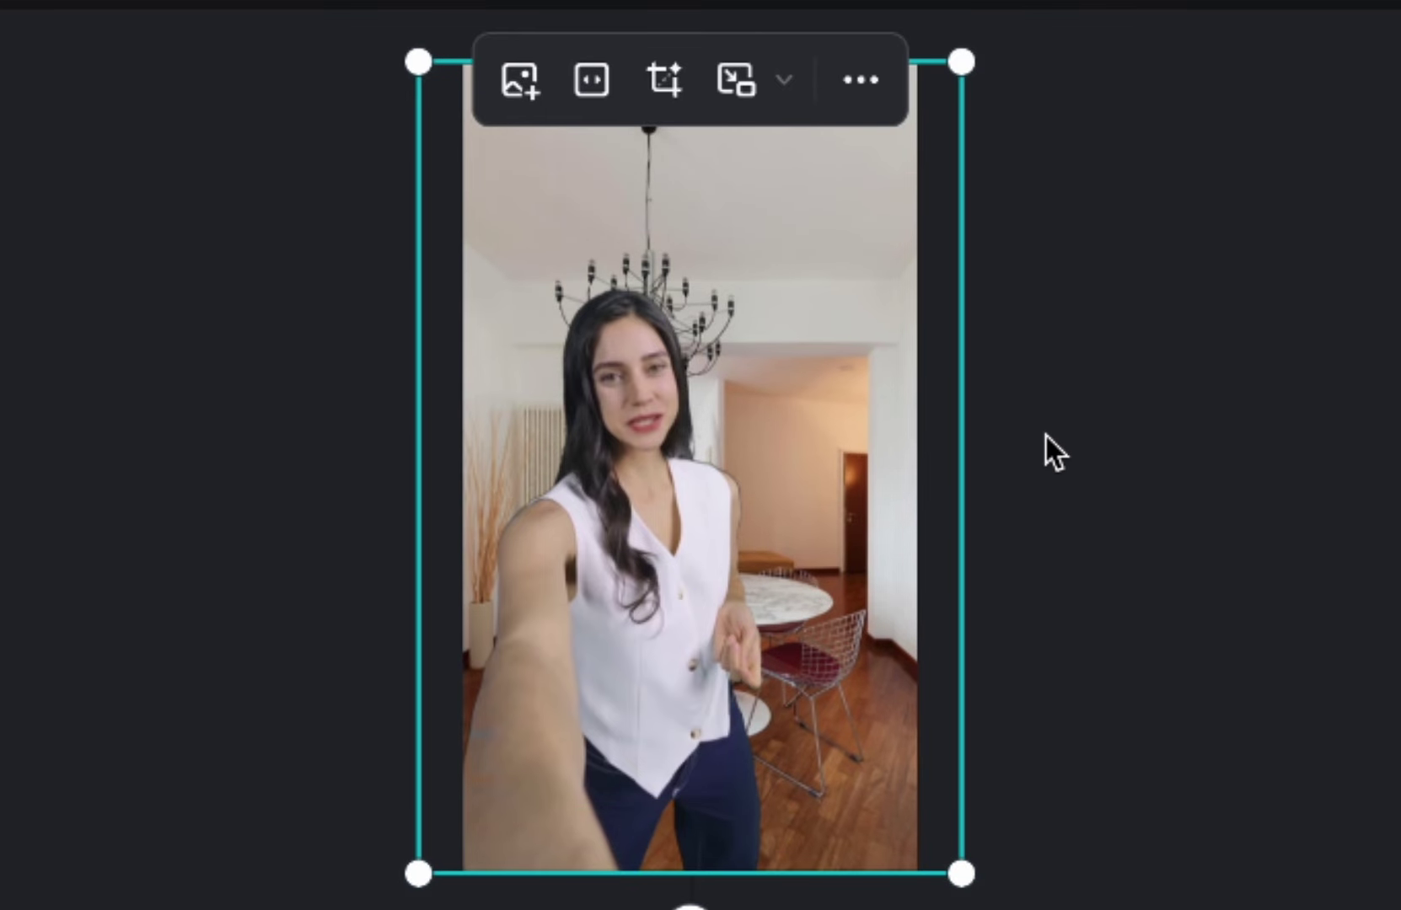
click(231, 600)
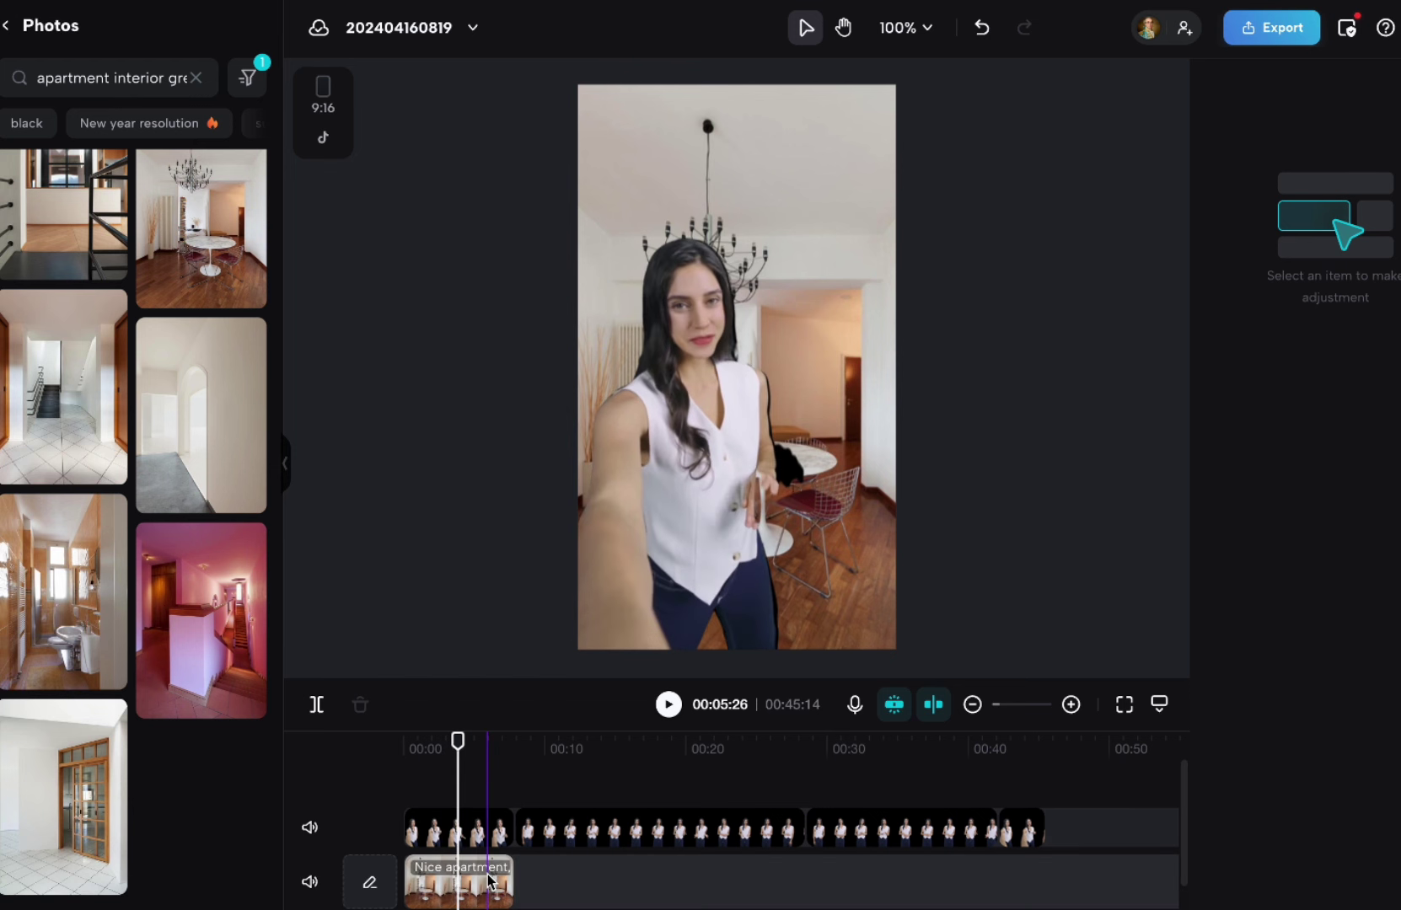
drag(457, 763, 384, 753)
key(space)
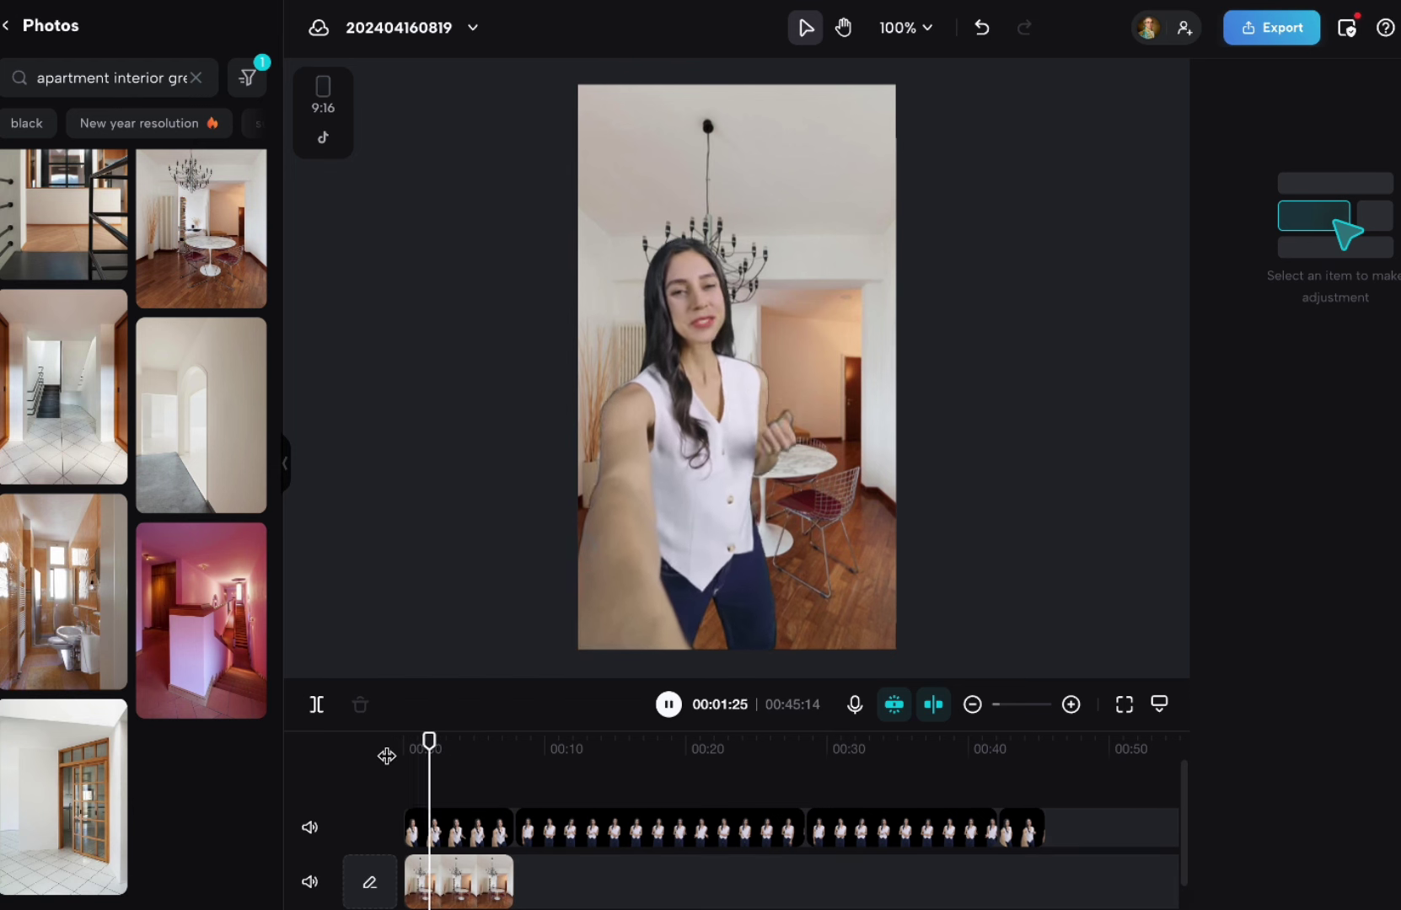
Step: Enlarge and reposition Esther in the opening shot
click(635, 472)
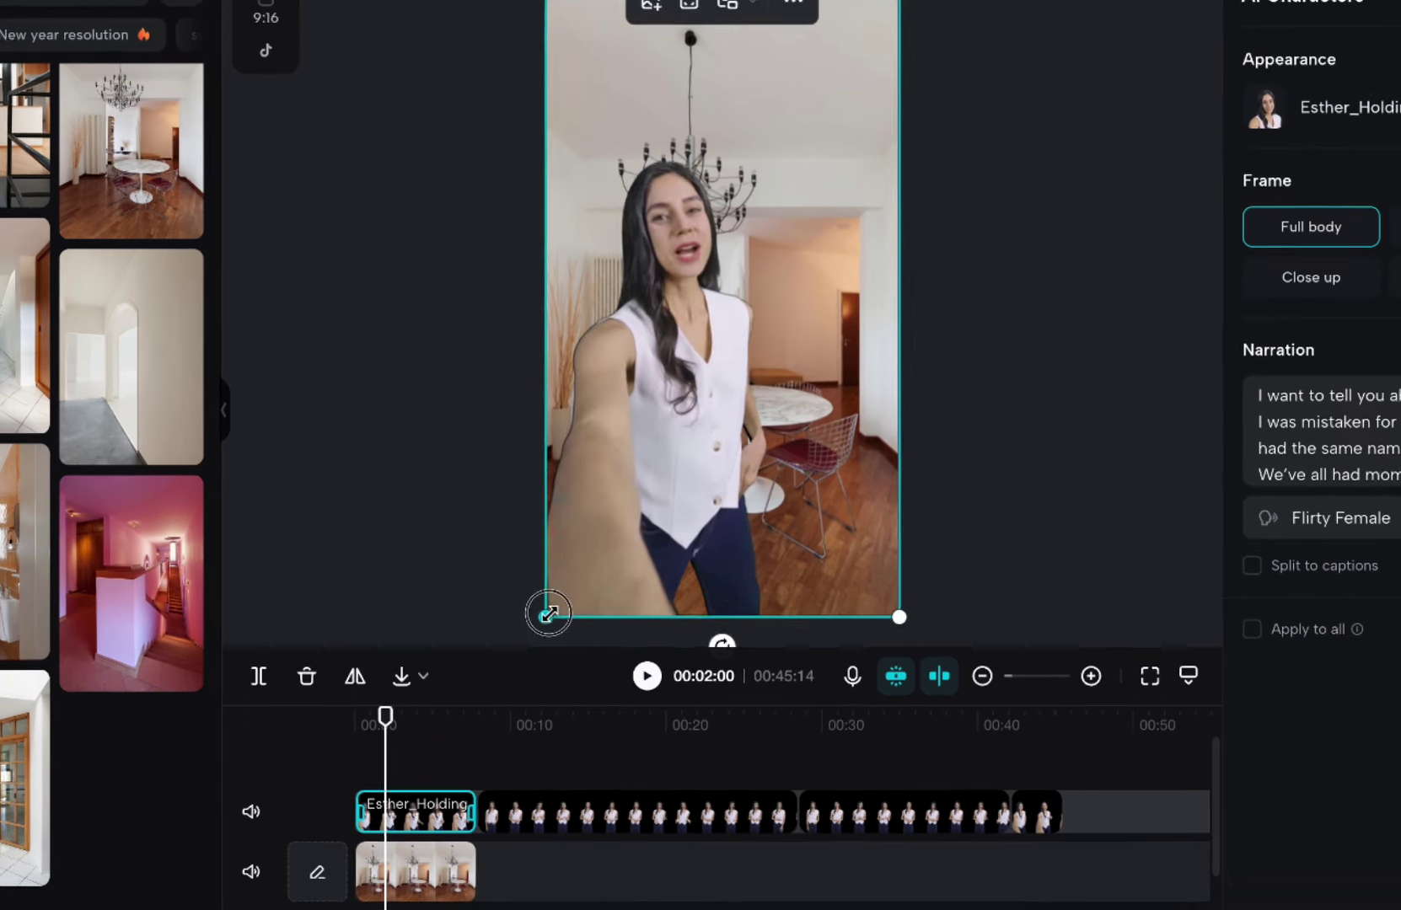
drag(582, 649, 519, 677)
mouse_move(714, 518)
mouse_down()
mouse_move(725, 545)
mouse_move(716, 502)
mouse_move(713, 517)
mouse_up()
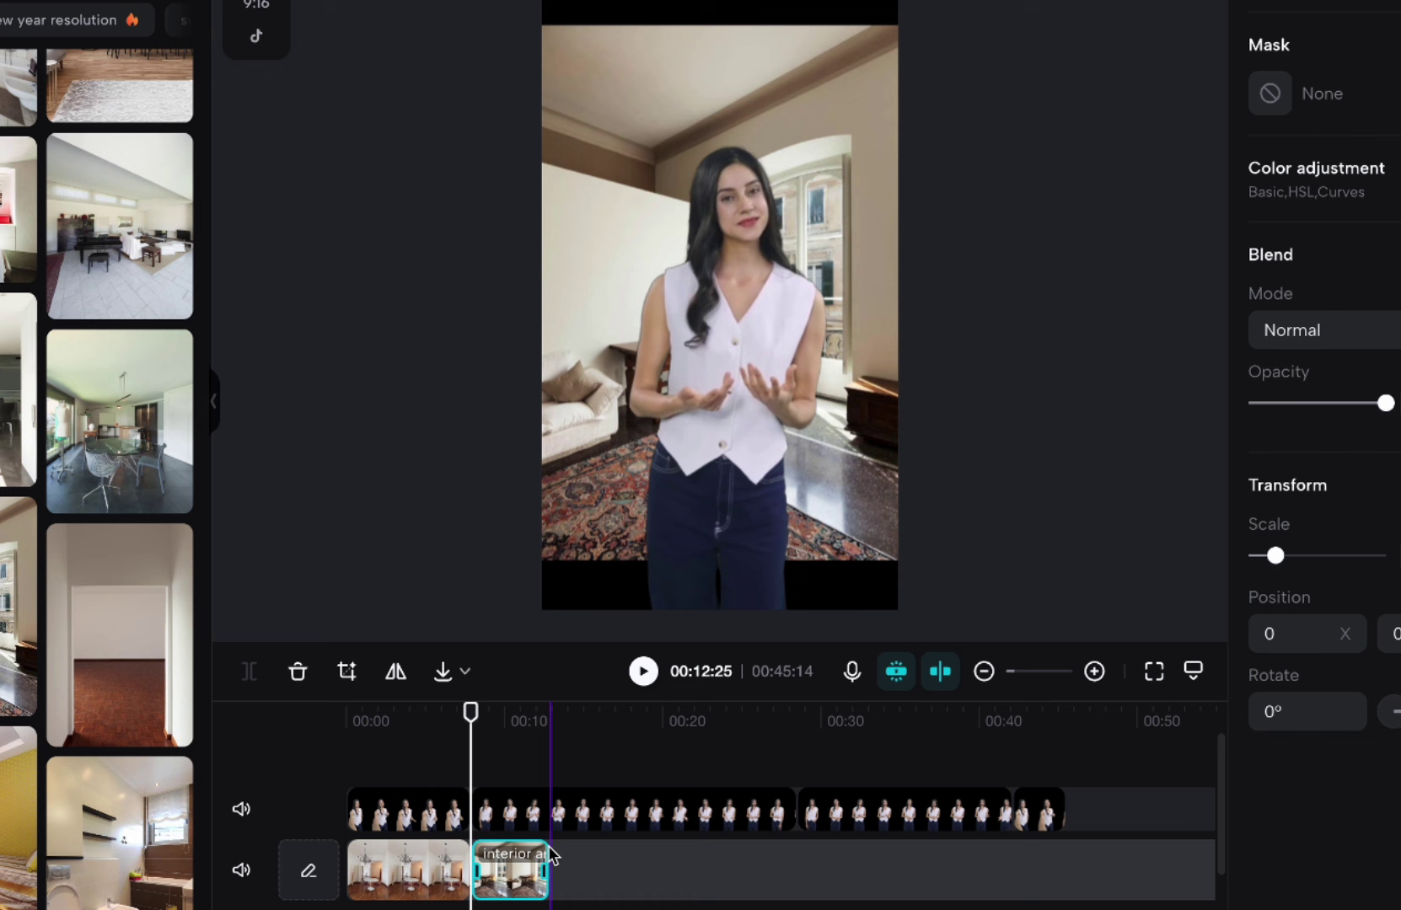
Step: Make the living-room photo fill the frame behind Esther and extend it to about 00:42
drag(543, 860, 807, 867)
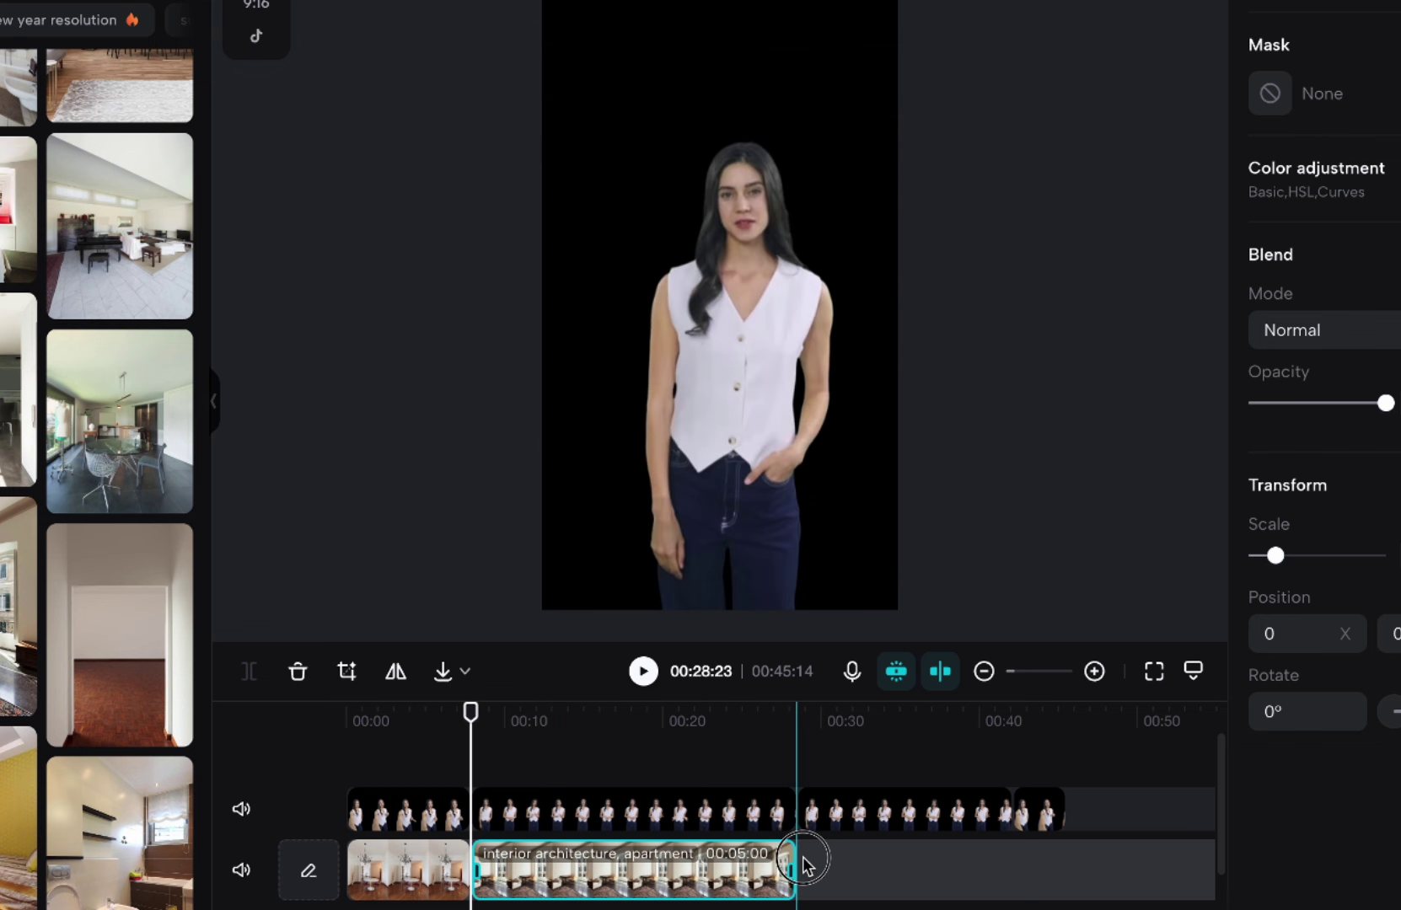
click(566, 718)
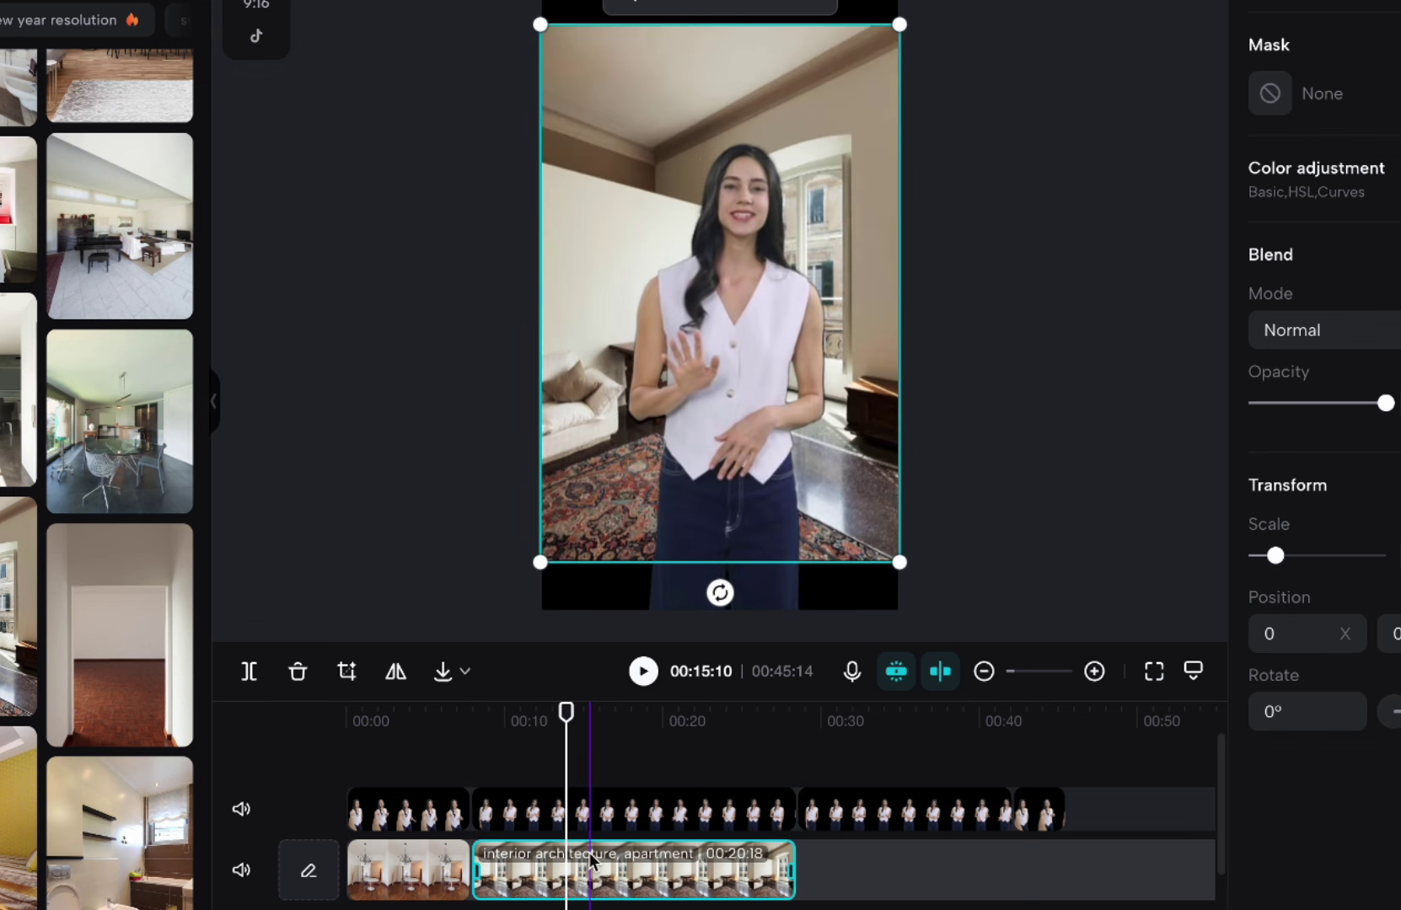
click(674, 2)
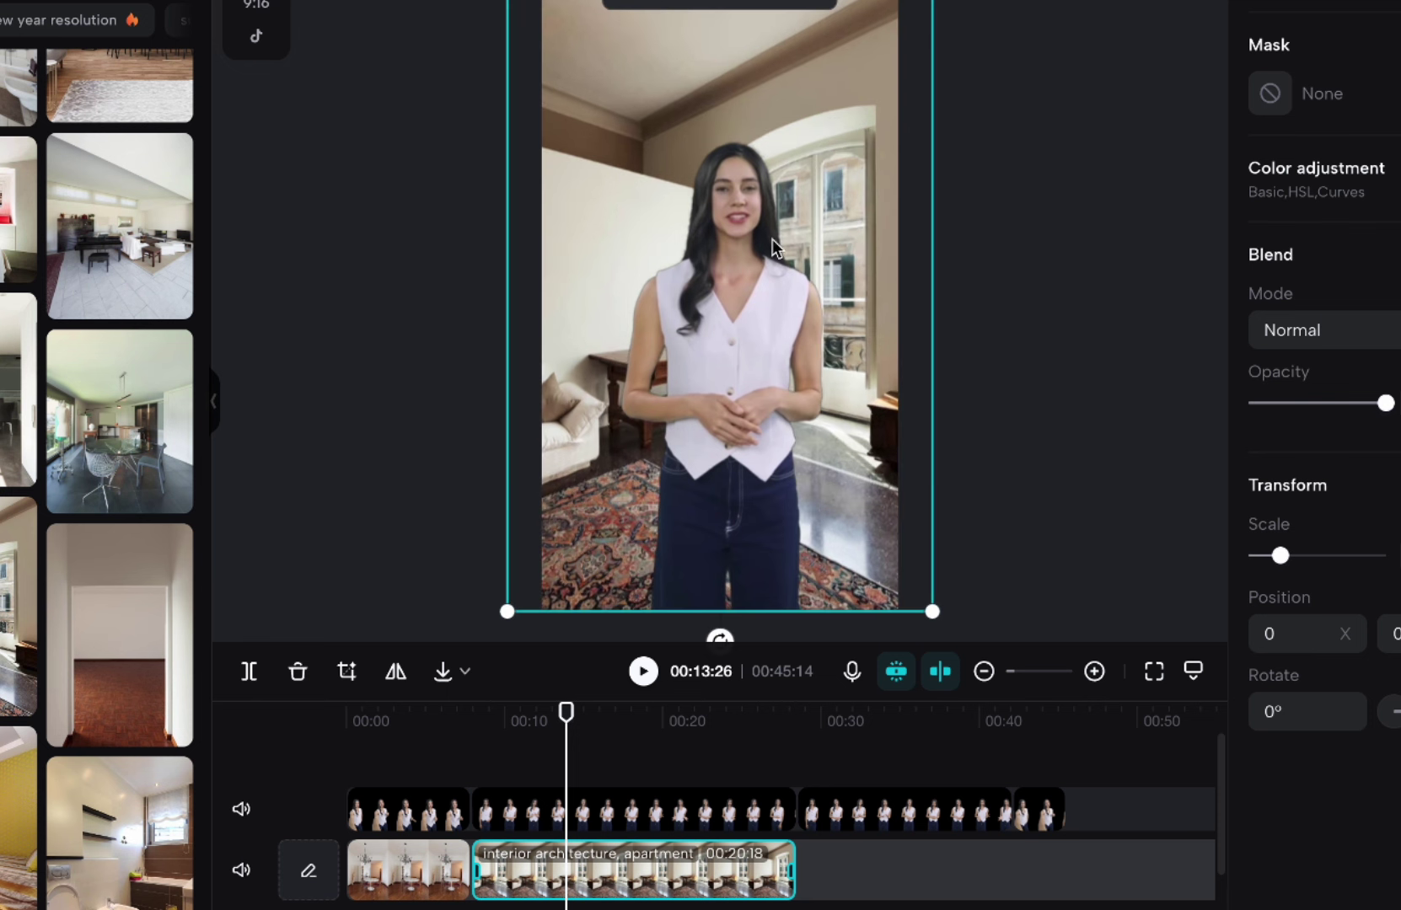
mouse_move(811, 226)
mouse_down()
mouse_move(843, 213)
mouse_move(740, 219)
mouse_move(863, 222)
mouse_move(789, 224)
mouse_move(800, 225)
mouse_up()
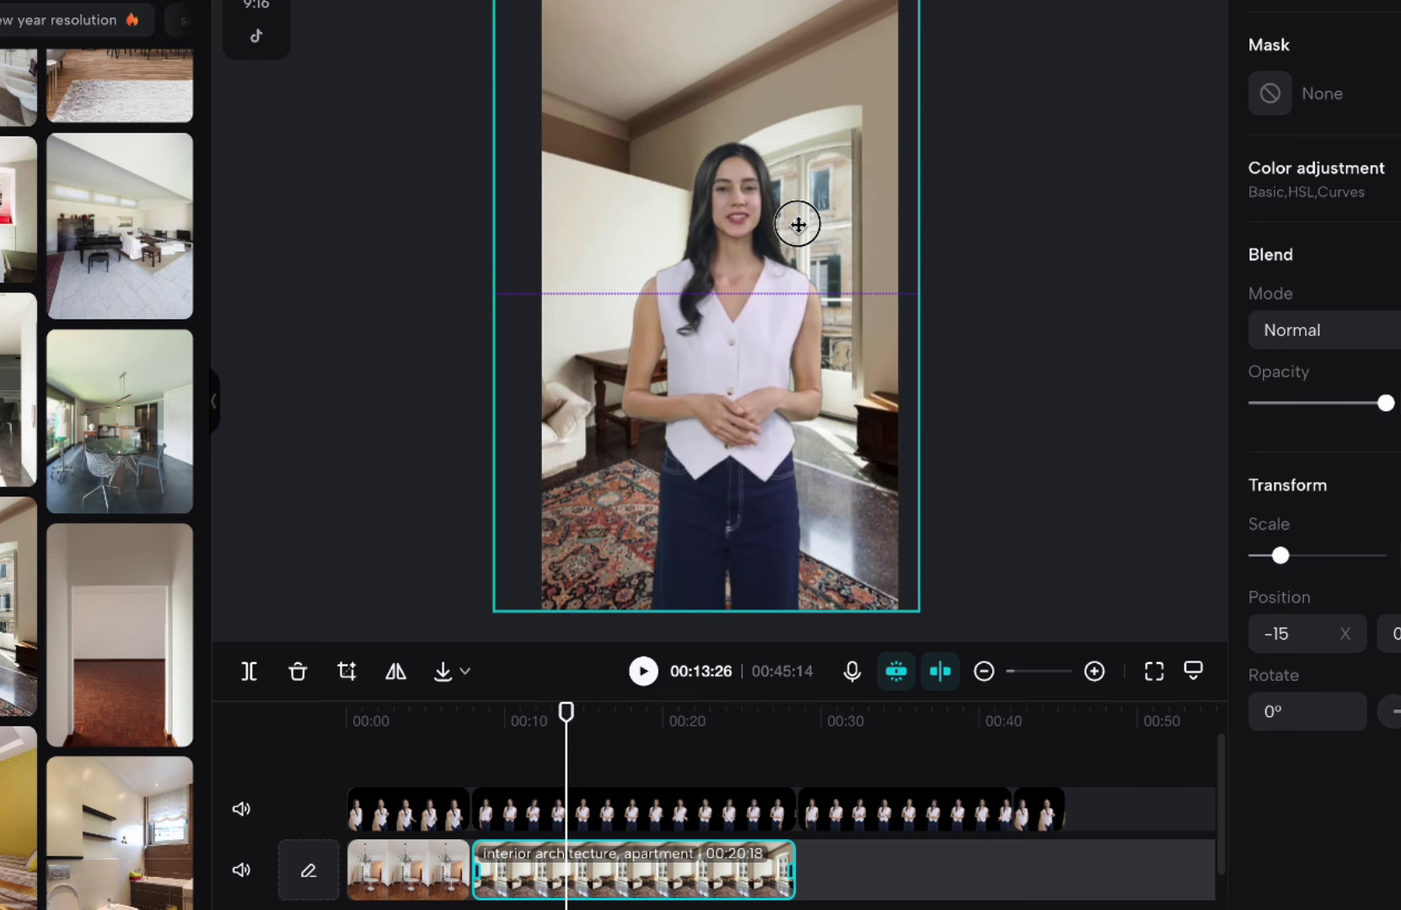
click(668, 809)
drag(737, 431, 663, 434)
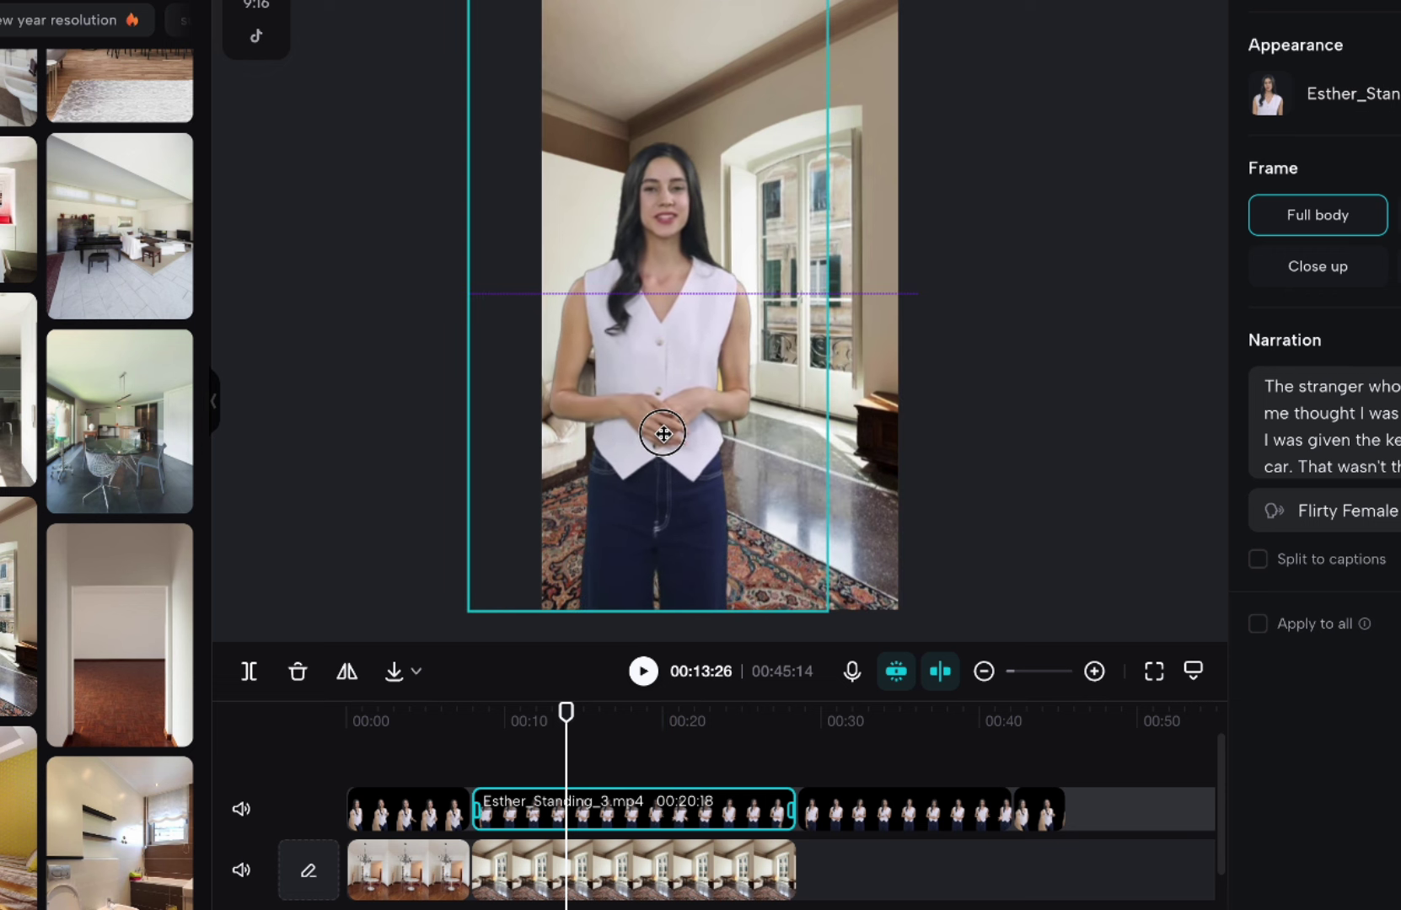
click(763, 864)
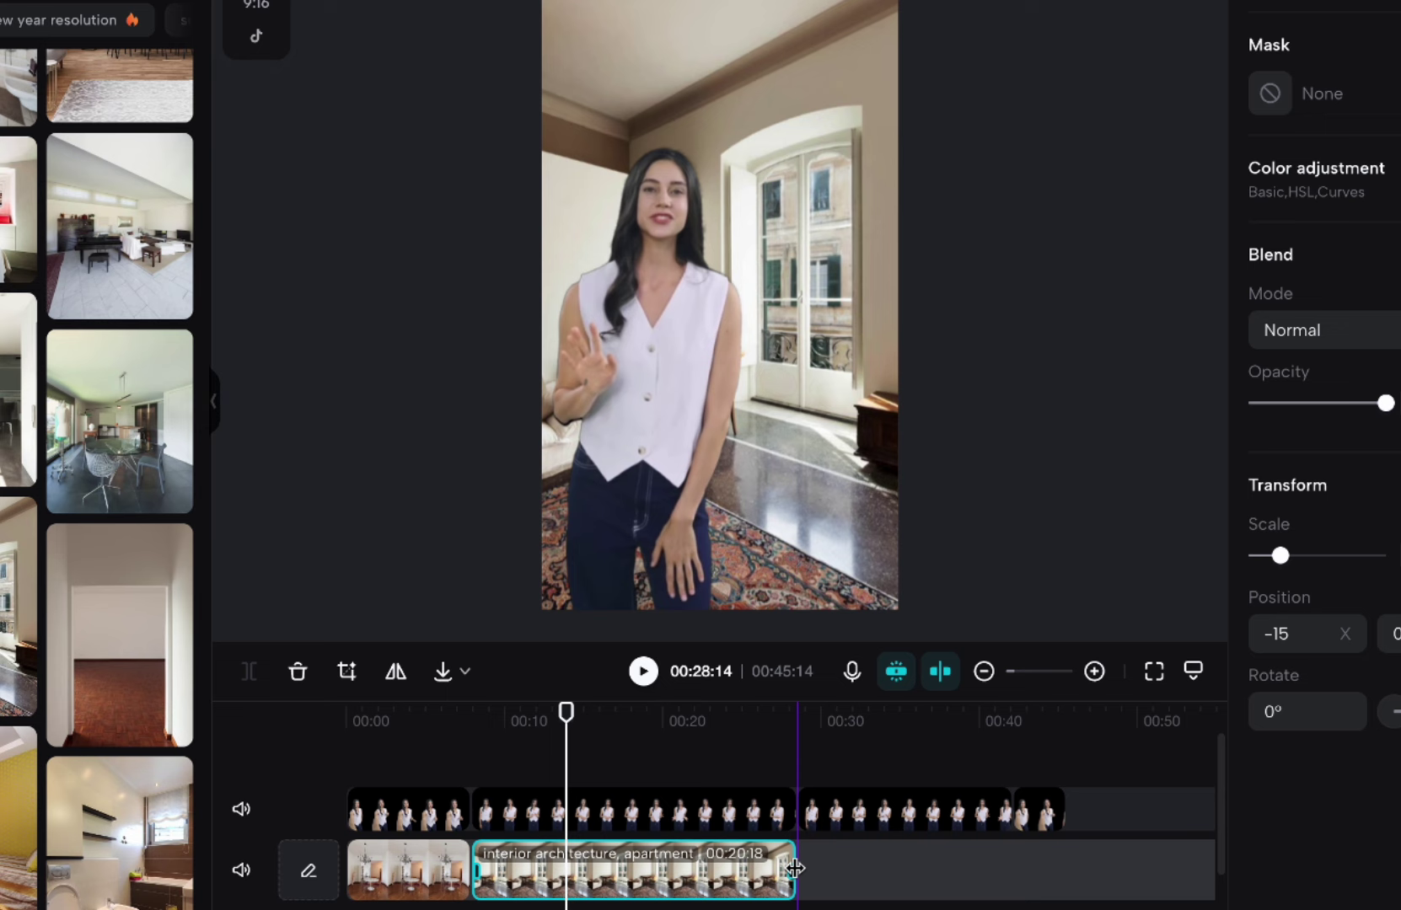
drag(796, 868, 1022, 884)
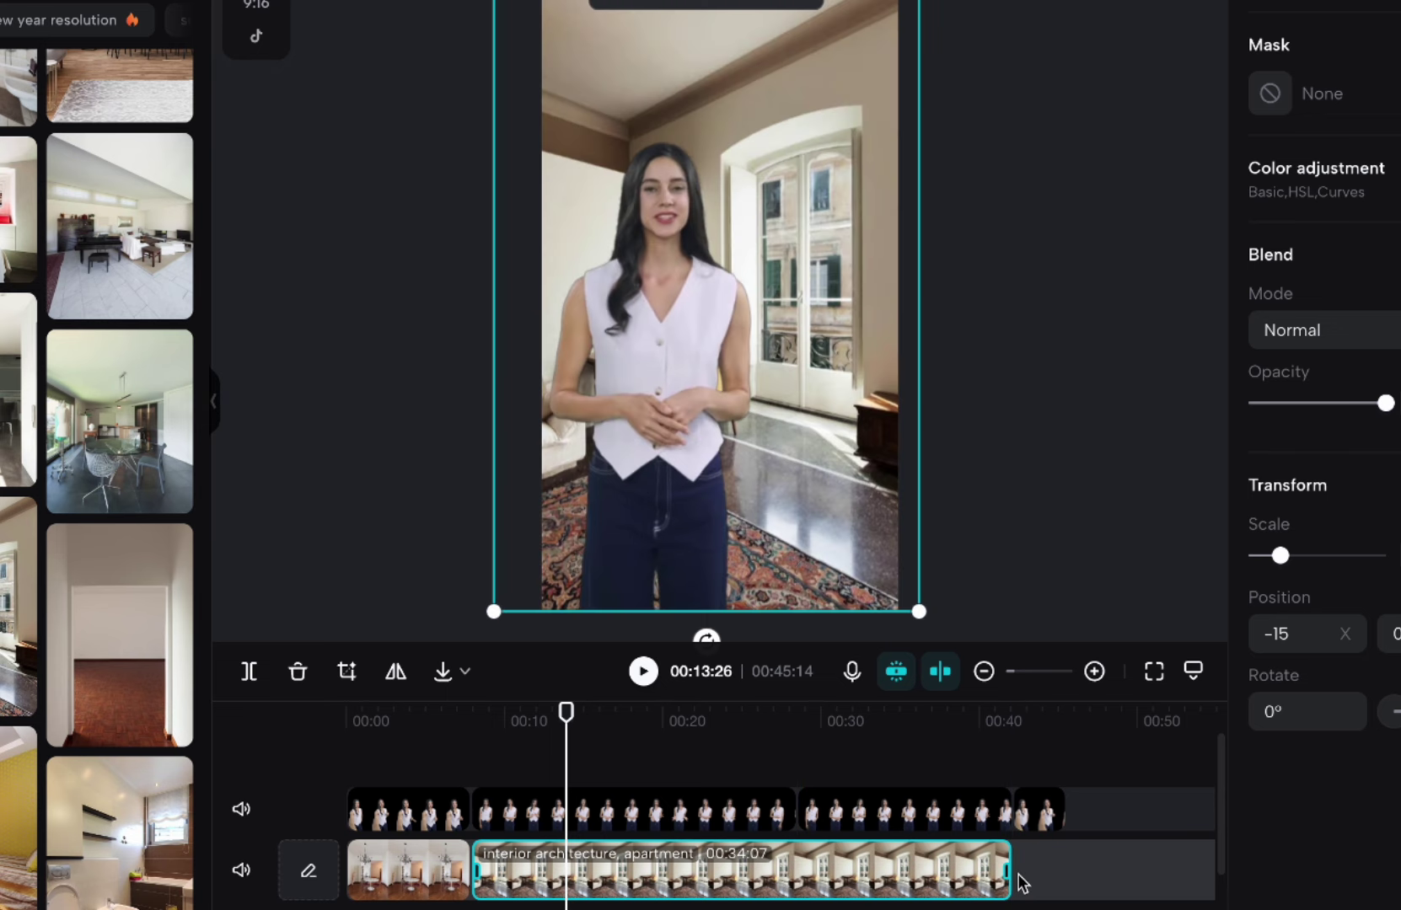
Step: Split the living-room photo at 00:28 and enlarge Esther in the third clip
click(793, 866)
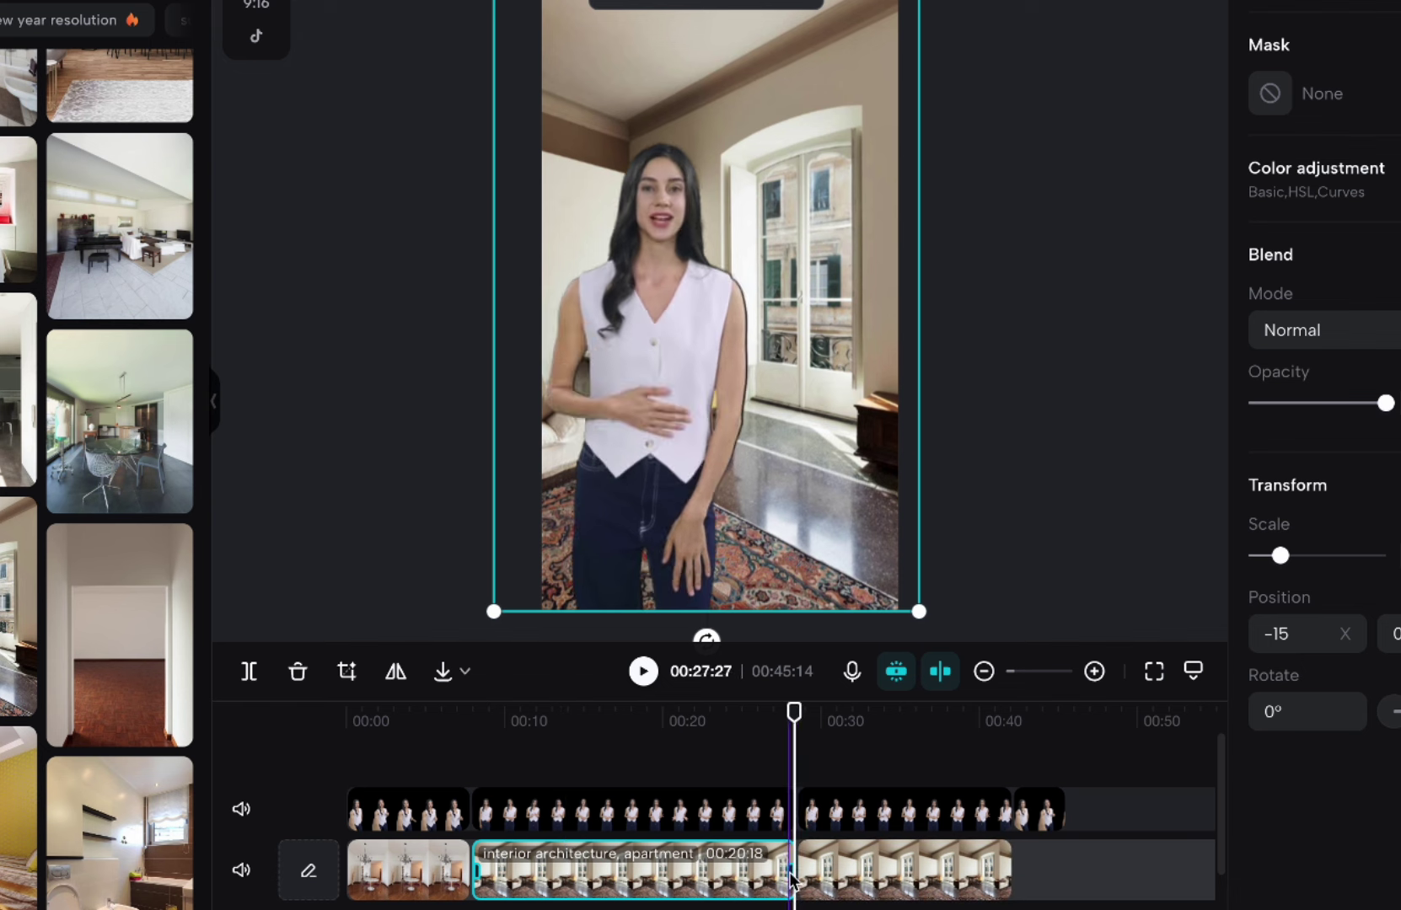
key(ctrl+b)
click(867, 809)
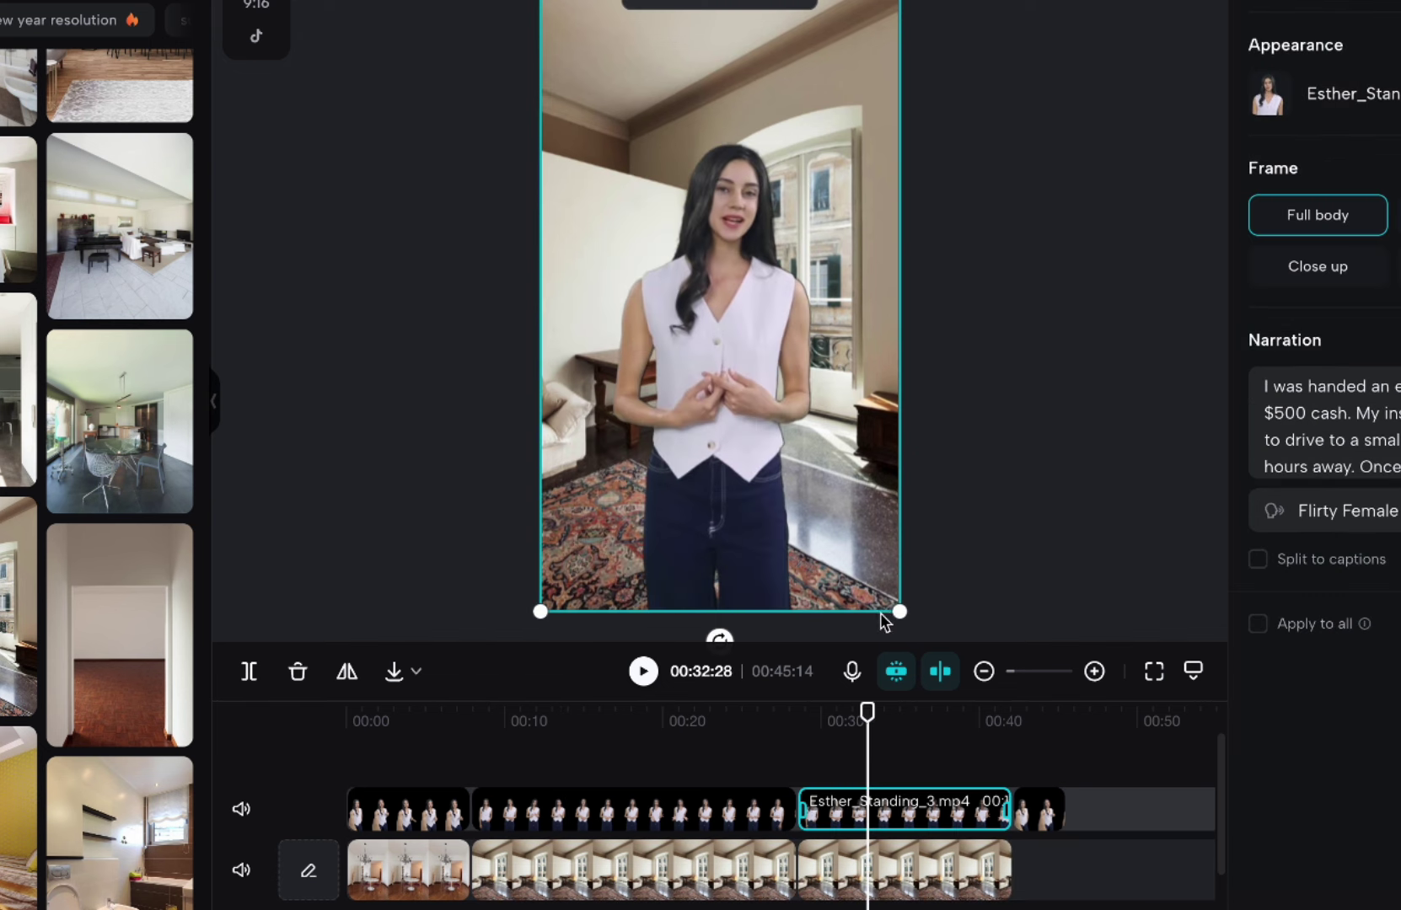
drag(894, 611, 965, 717)
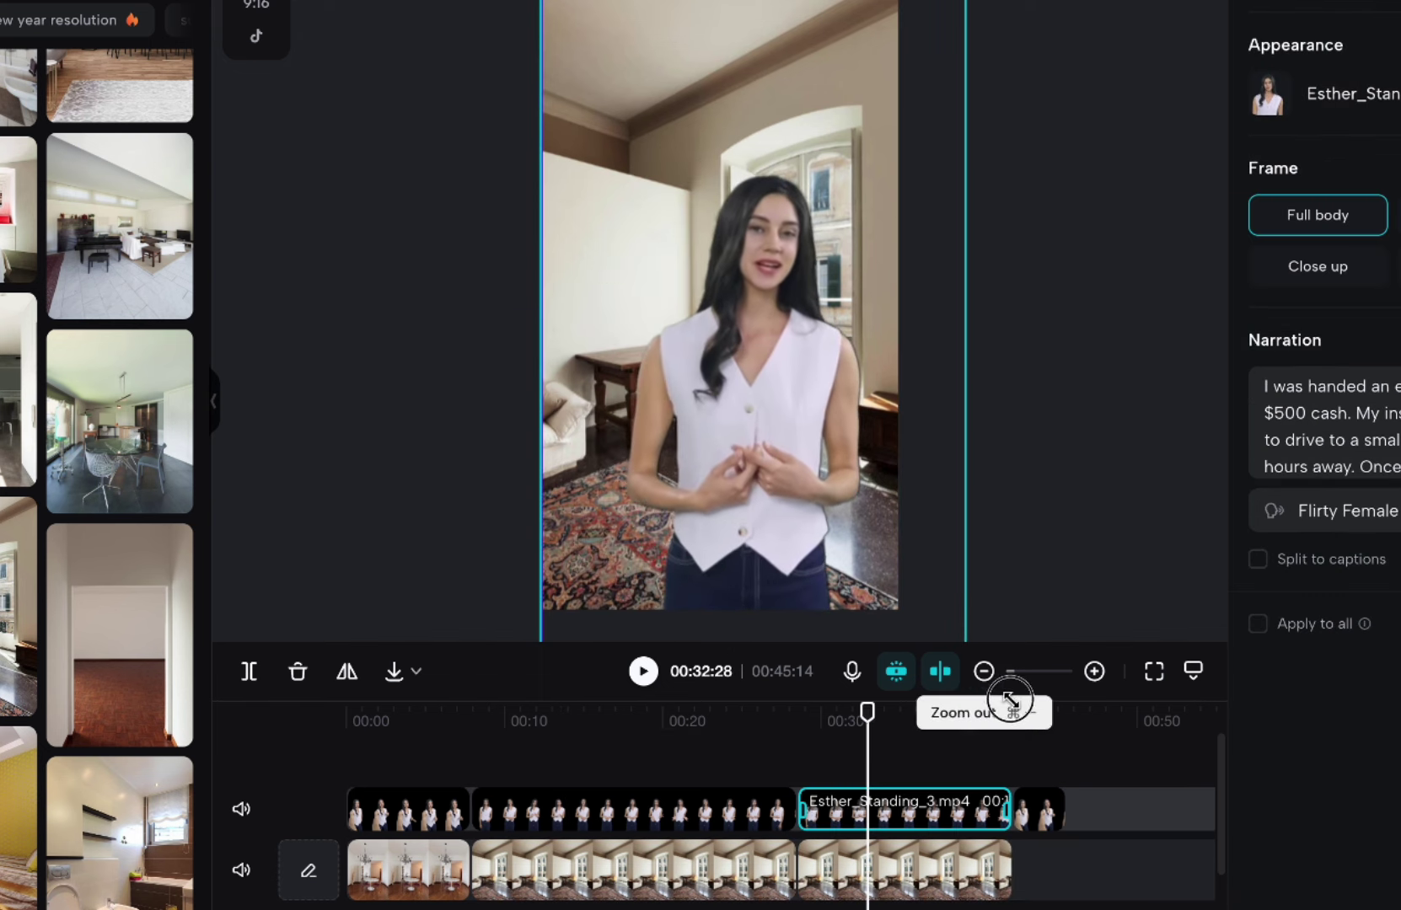
drag(758, 501, 732, 481)
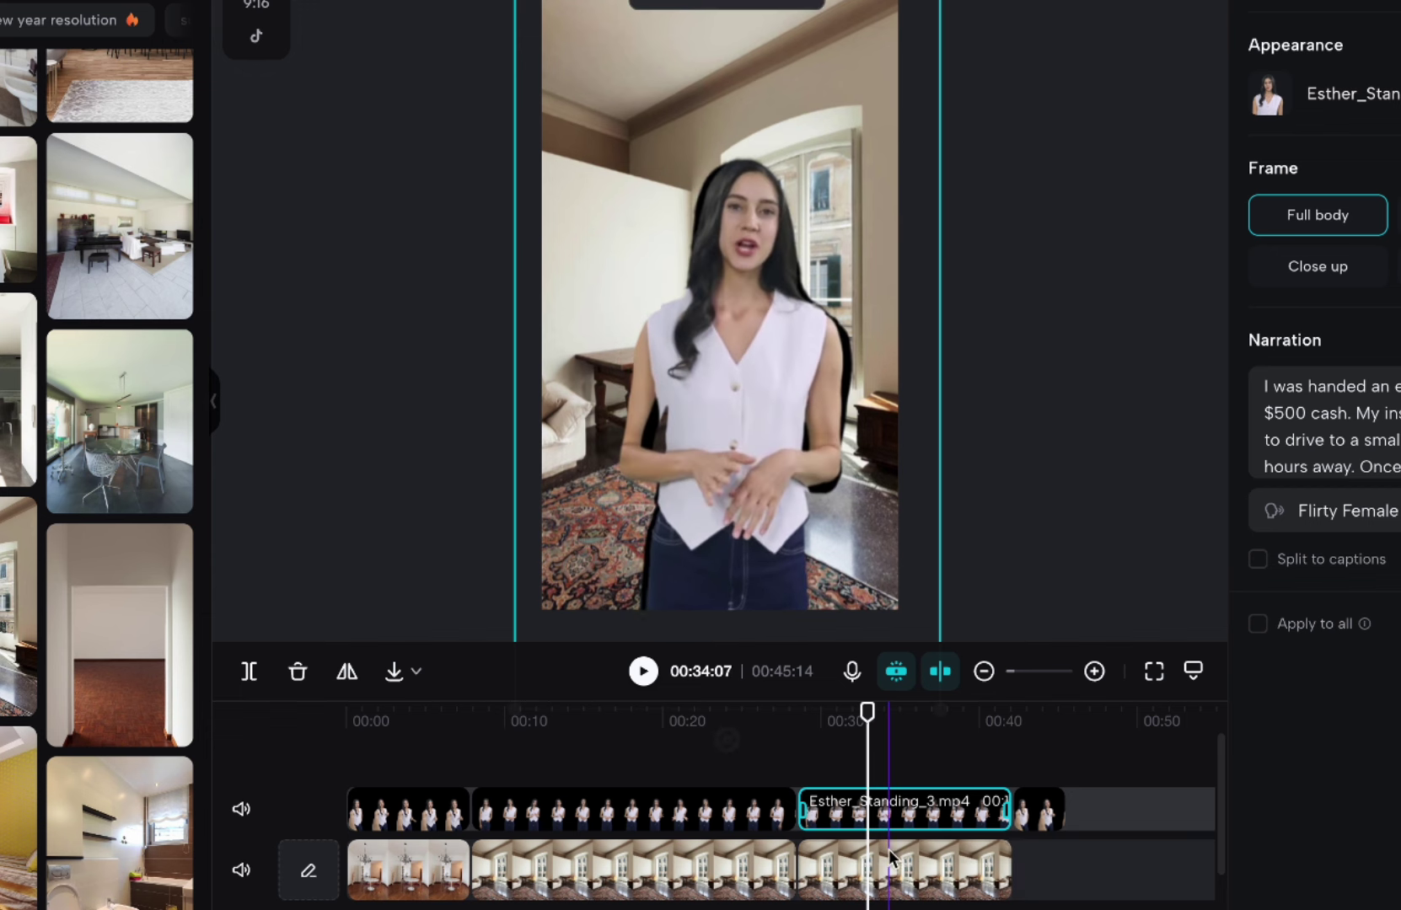
Step: Enlarge the later living-room photo section and shift it to the right
click(935, 868)
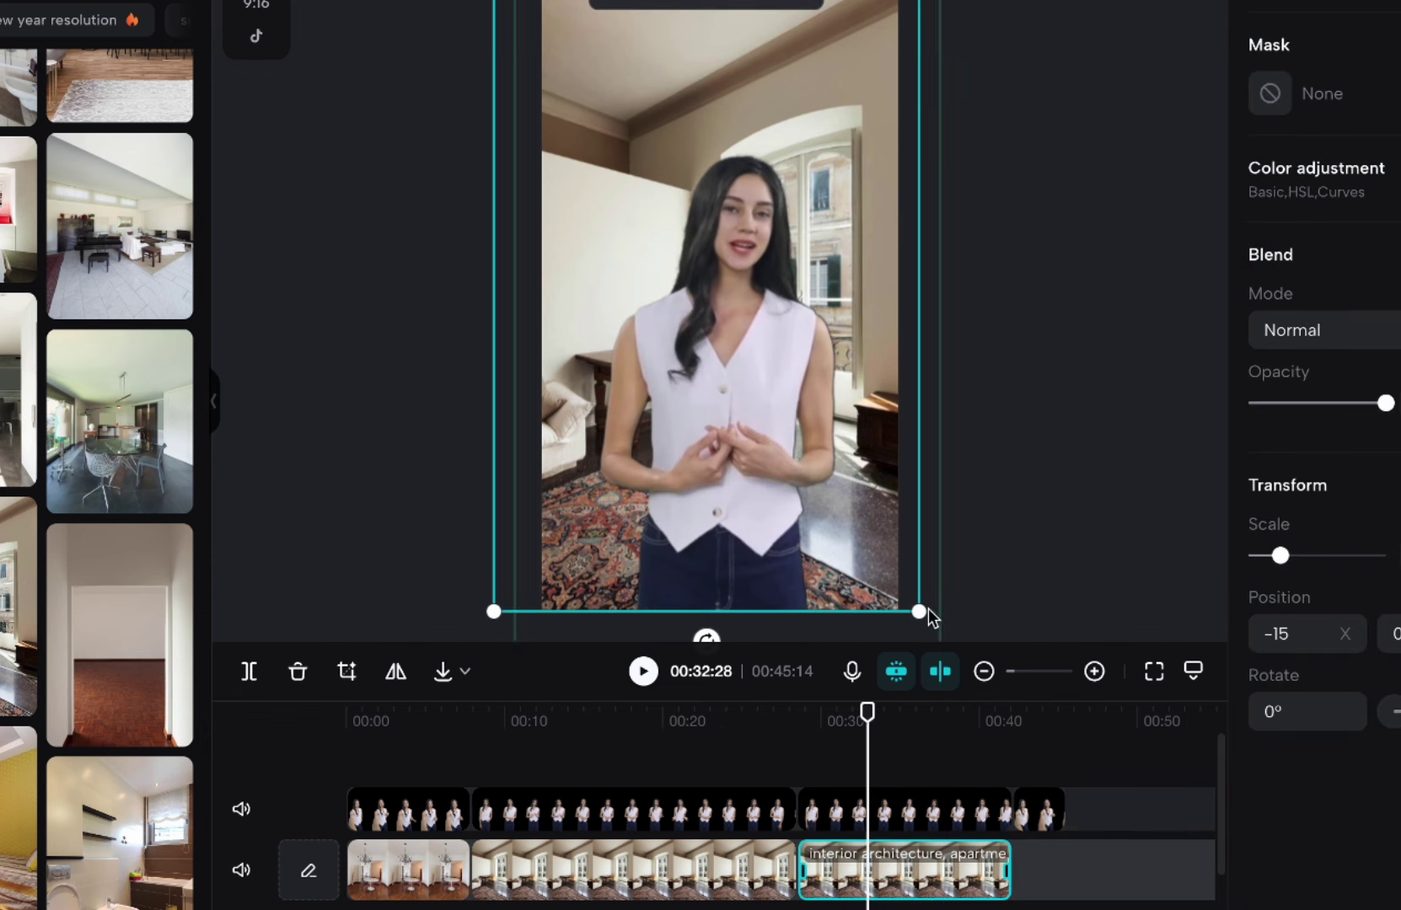
drag(920, 611, 969, 409)
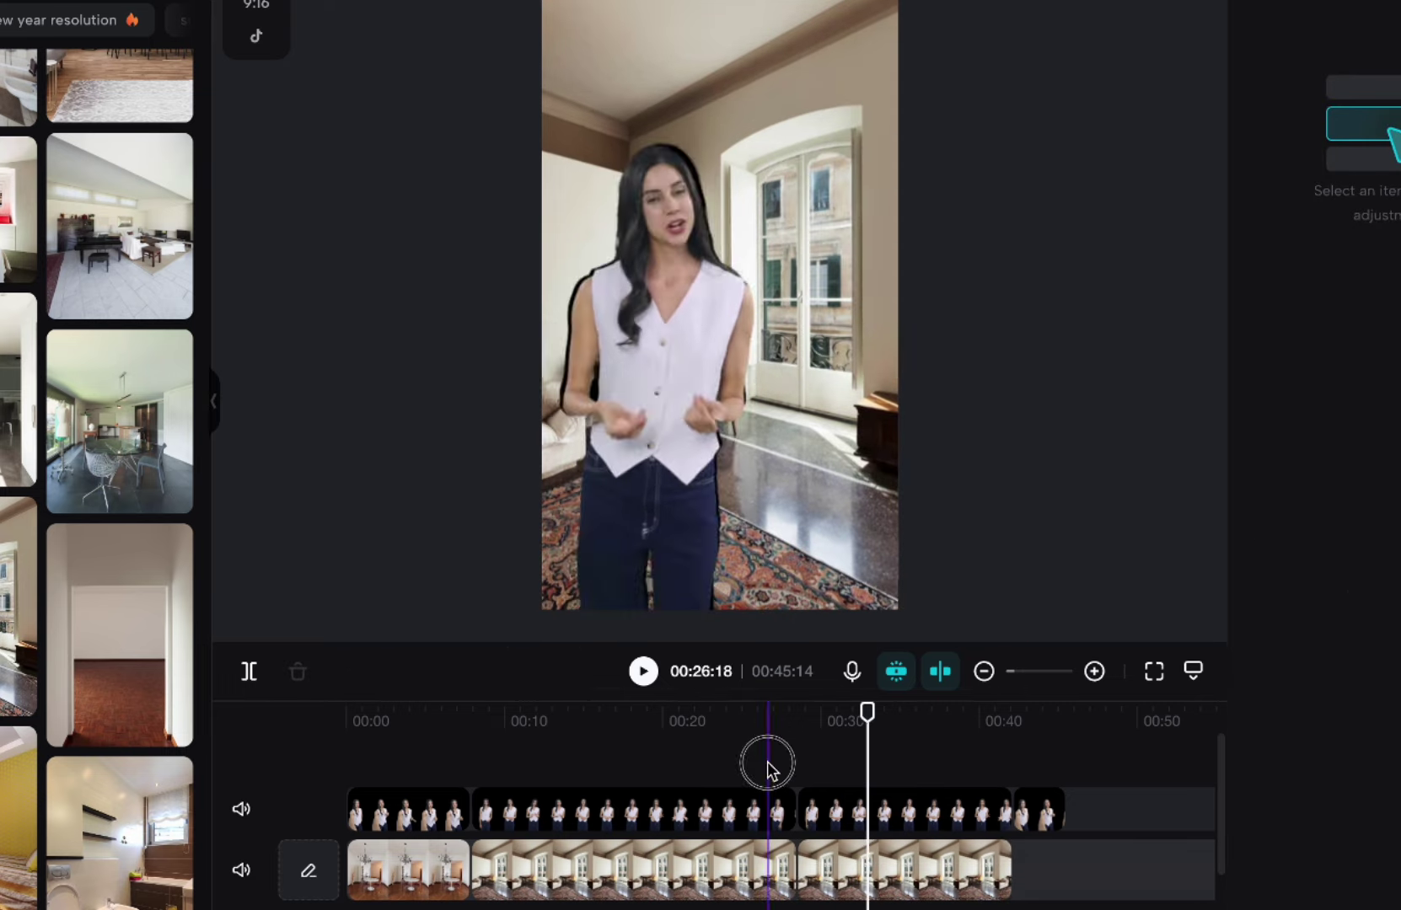
click(769, 759)
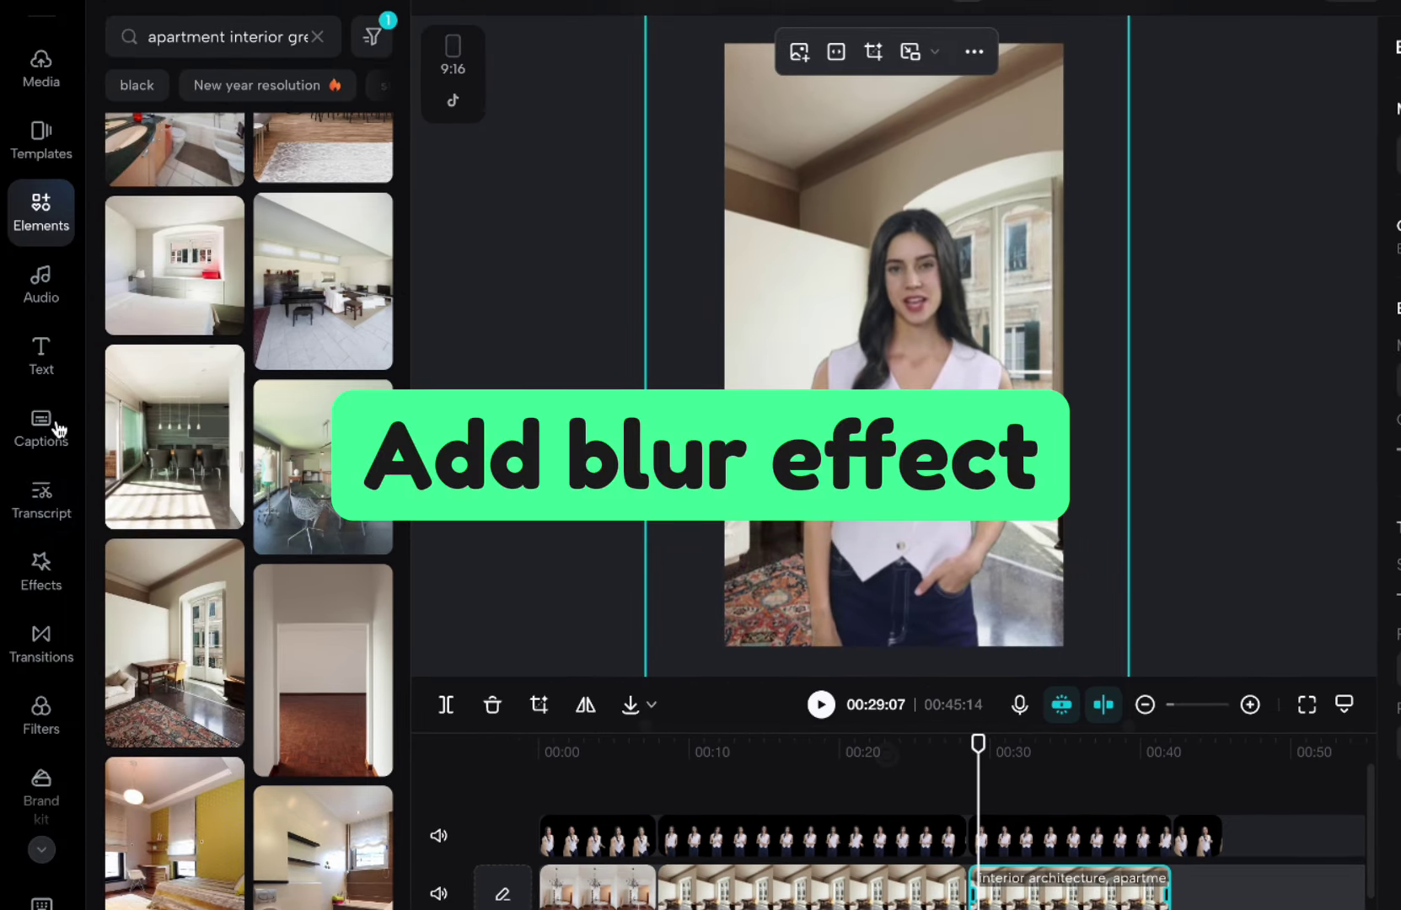
Step: Search effects for 'blur' and add the Blur effect to the timeline
click(41, 569)
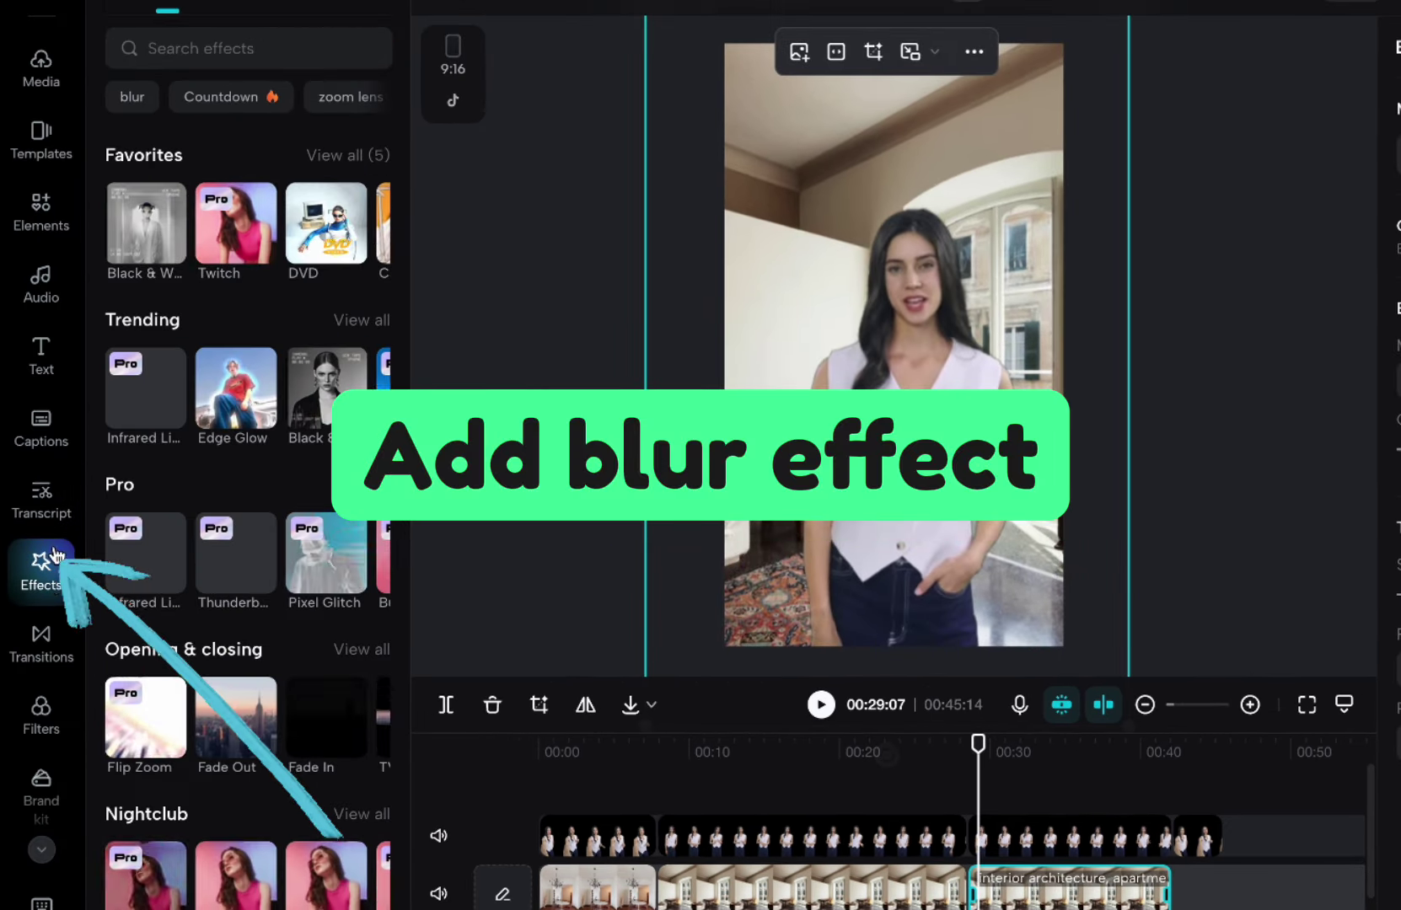
click(187, 47)
text(blur)
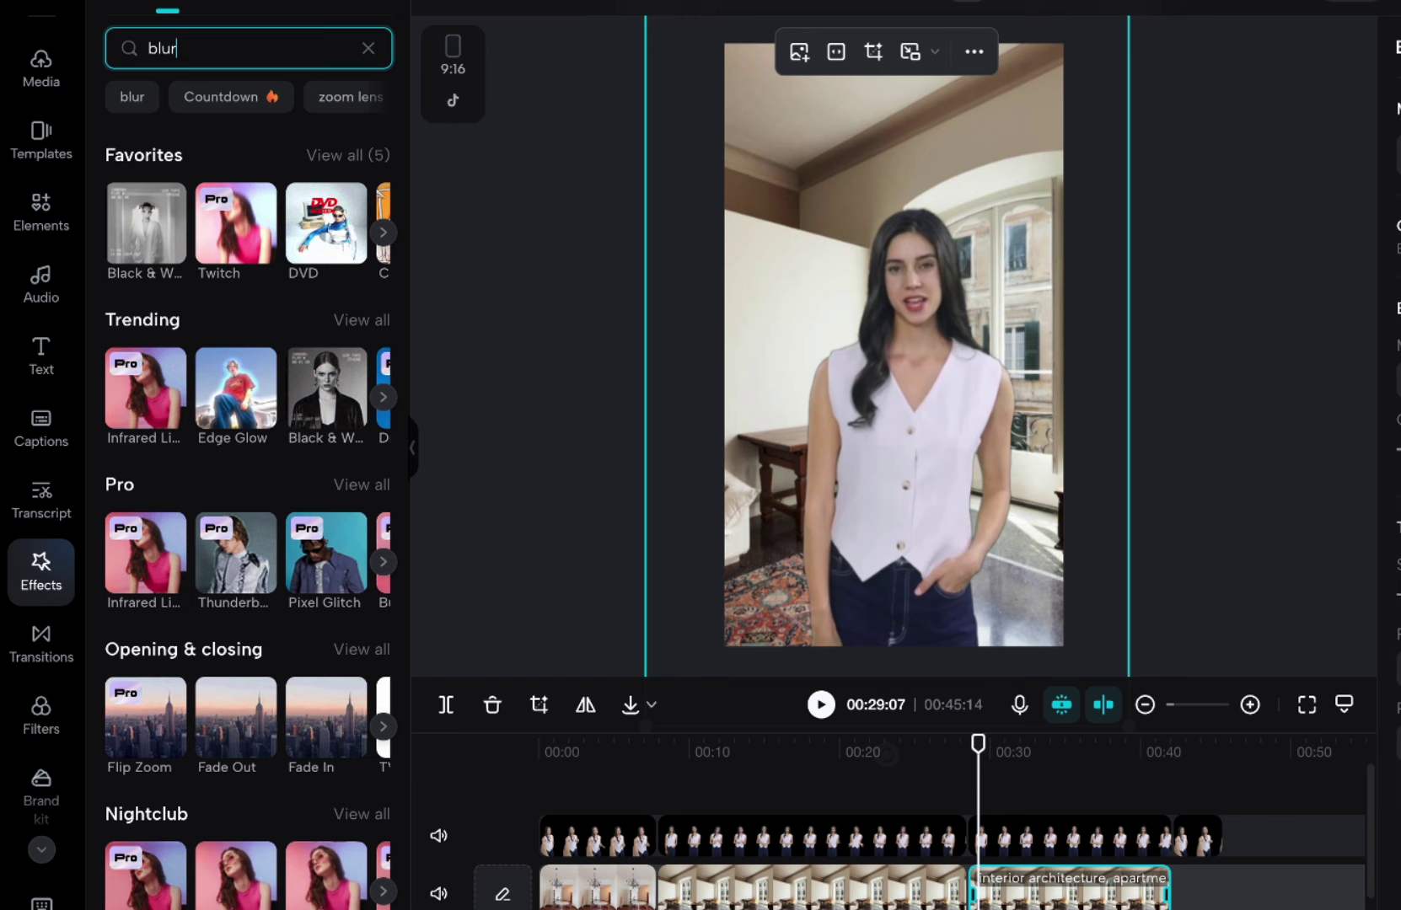
key(Return)
click(280, 145)
drag(268, 181, 216, 334)
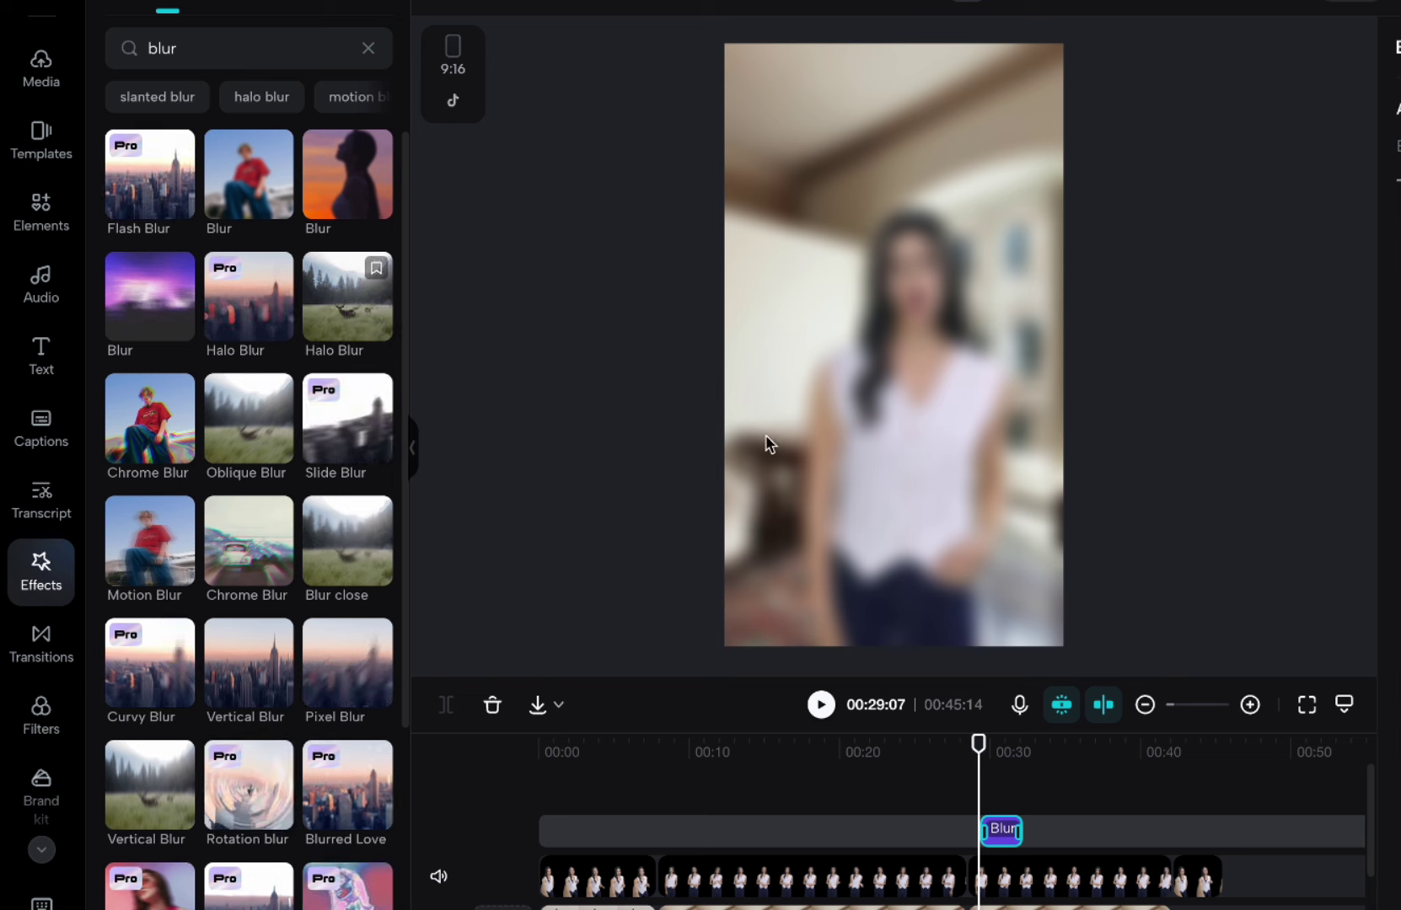
Step: Move the Blur effect between Esther and the background tracks, then review it in playback
scroll(1004, 798, down, 1)
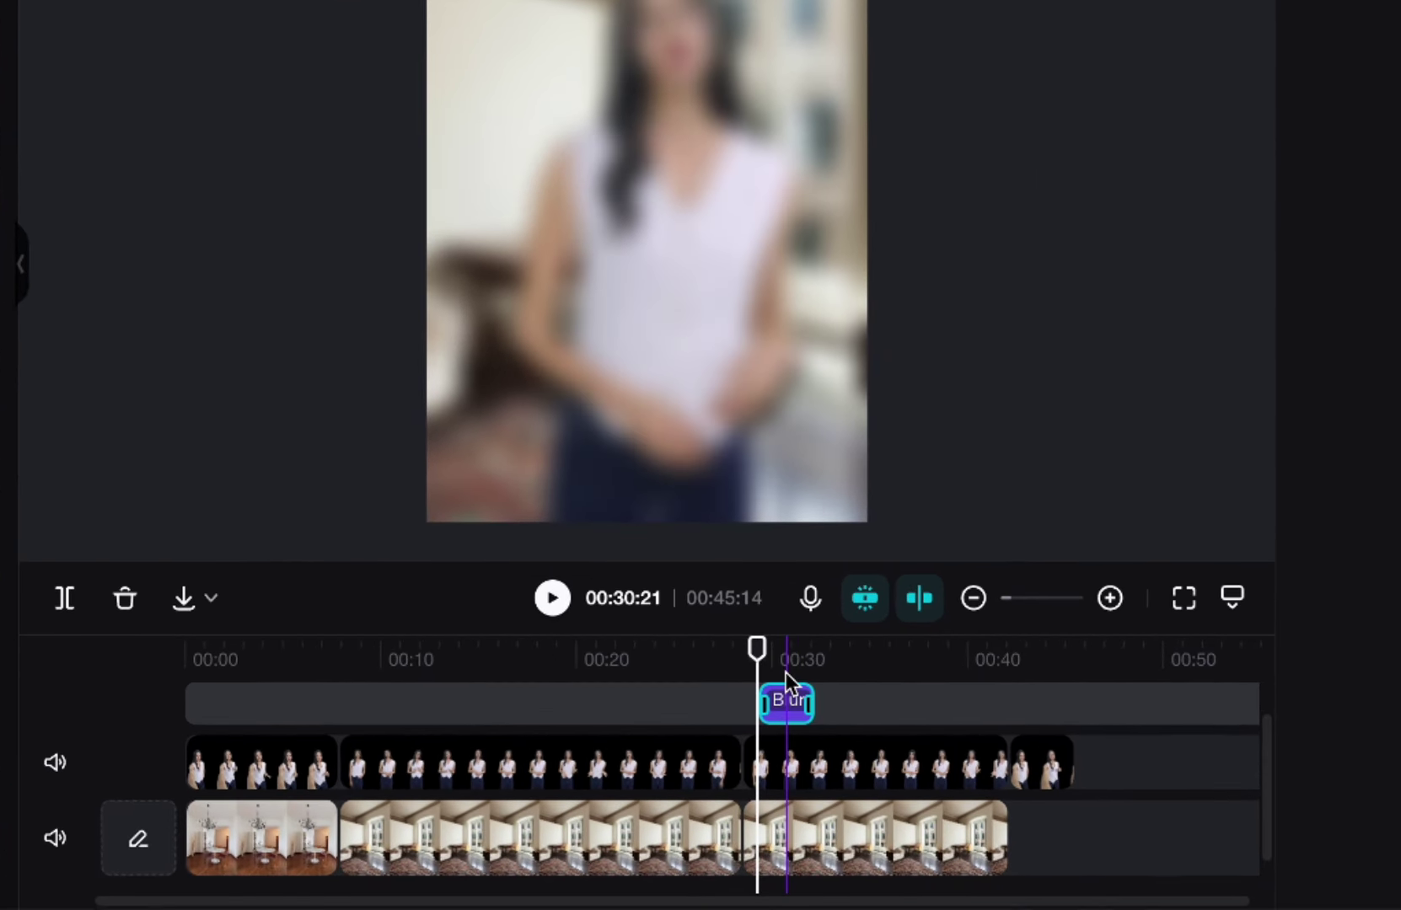
click(882, 739)
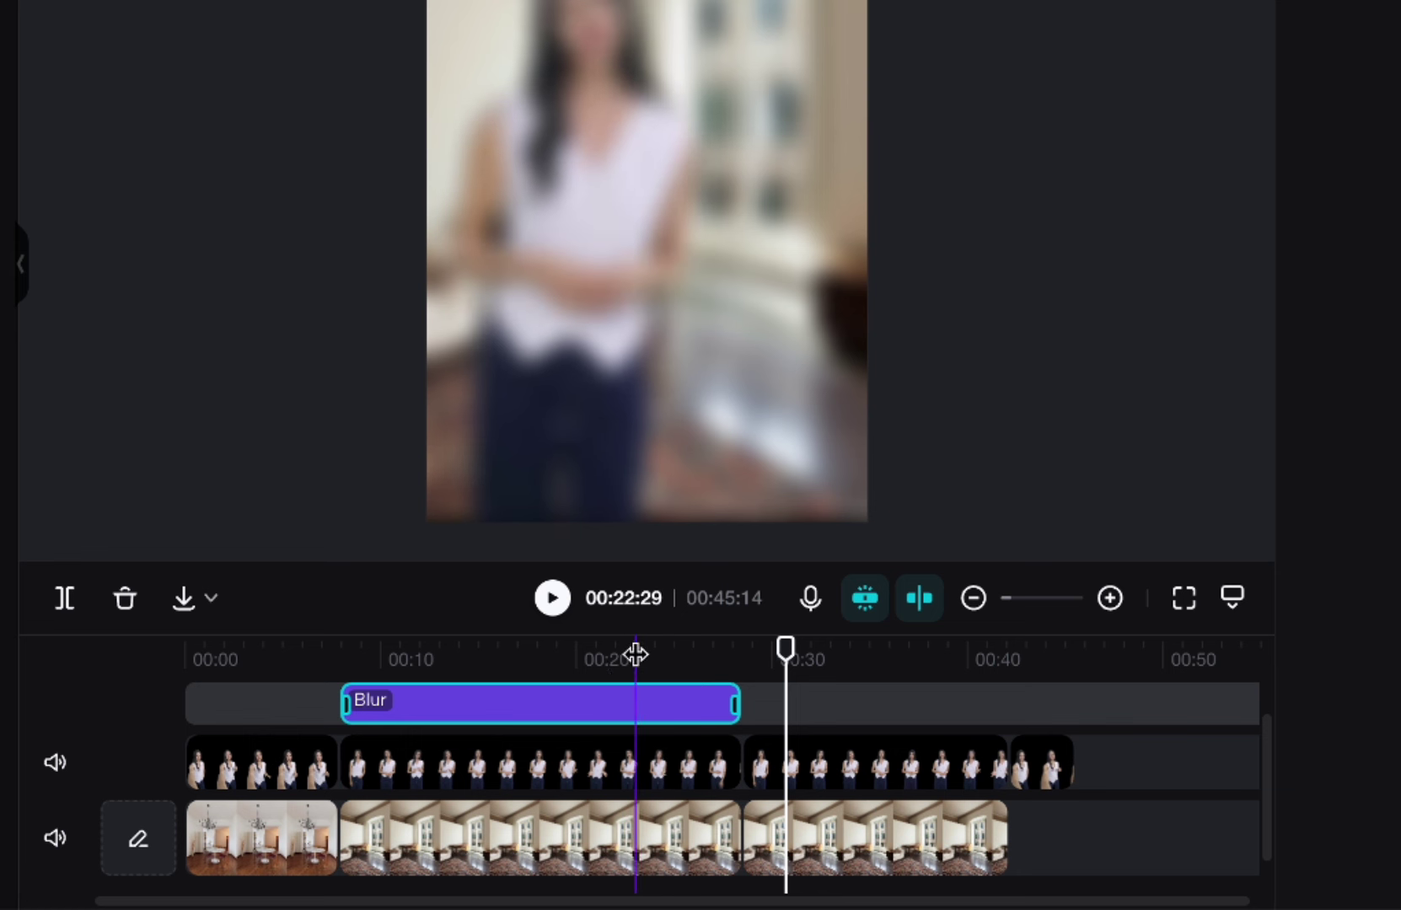
click(635, 653)
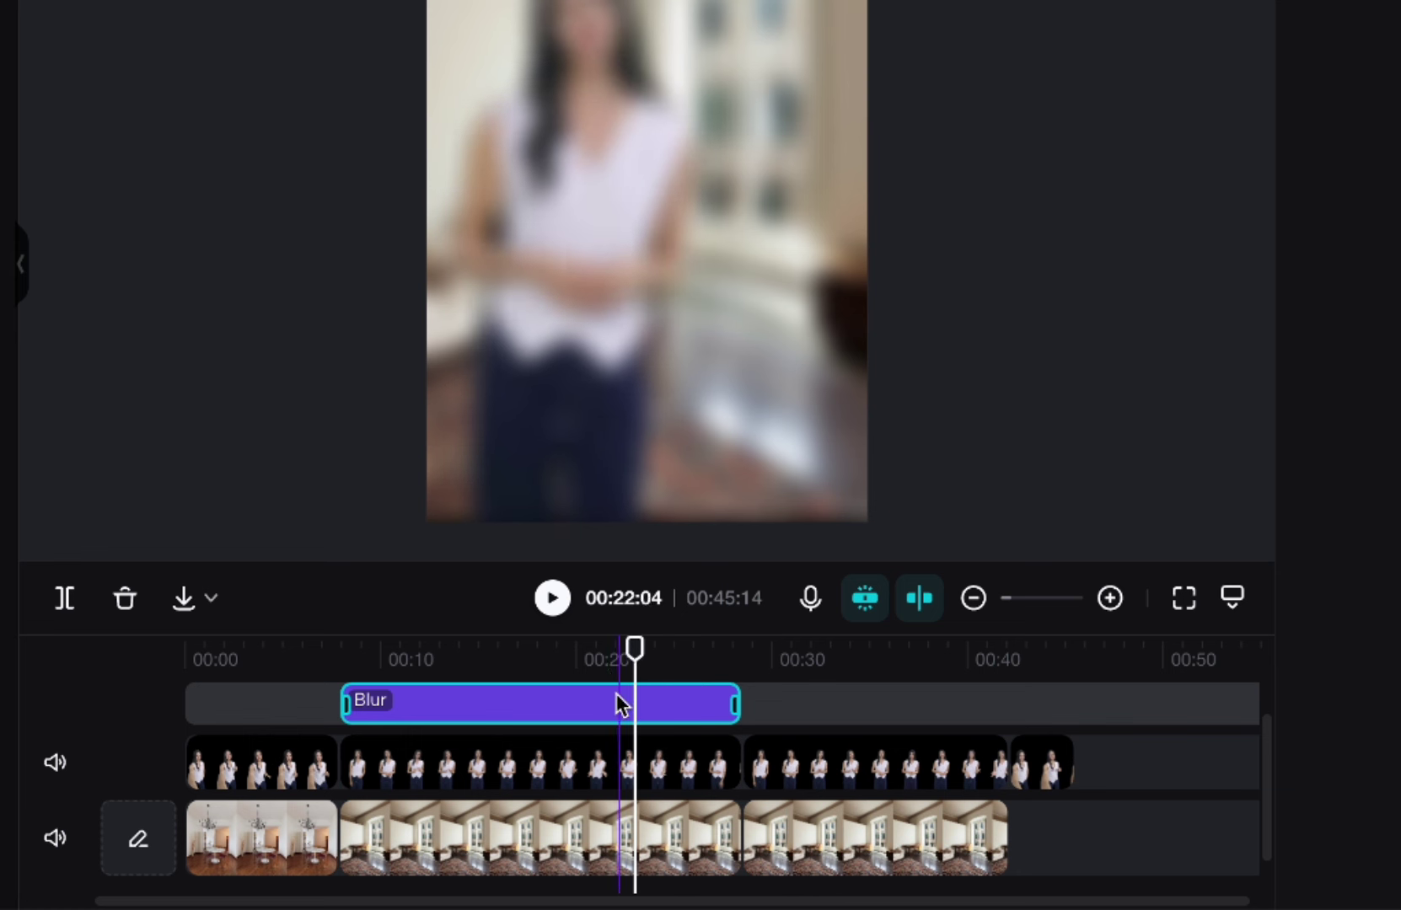
click(579, 722)
drag(579, 722, 582, 806)
click(312, 662)
key(space)
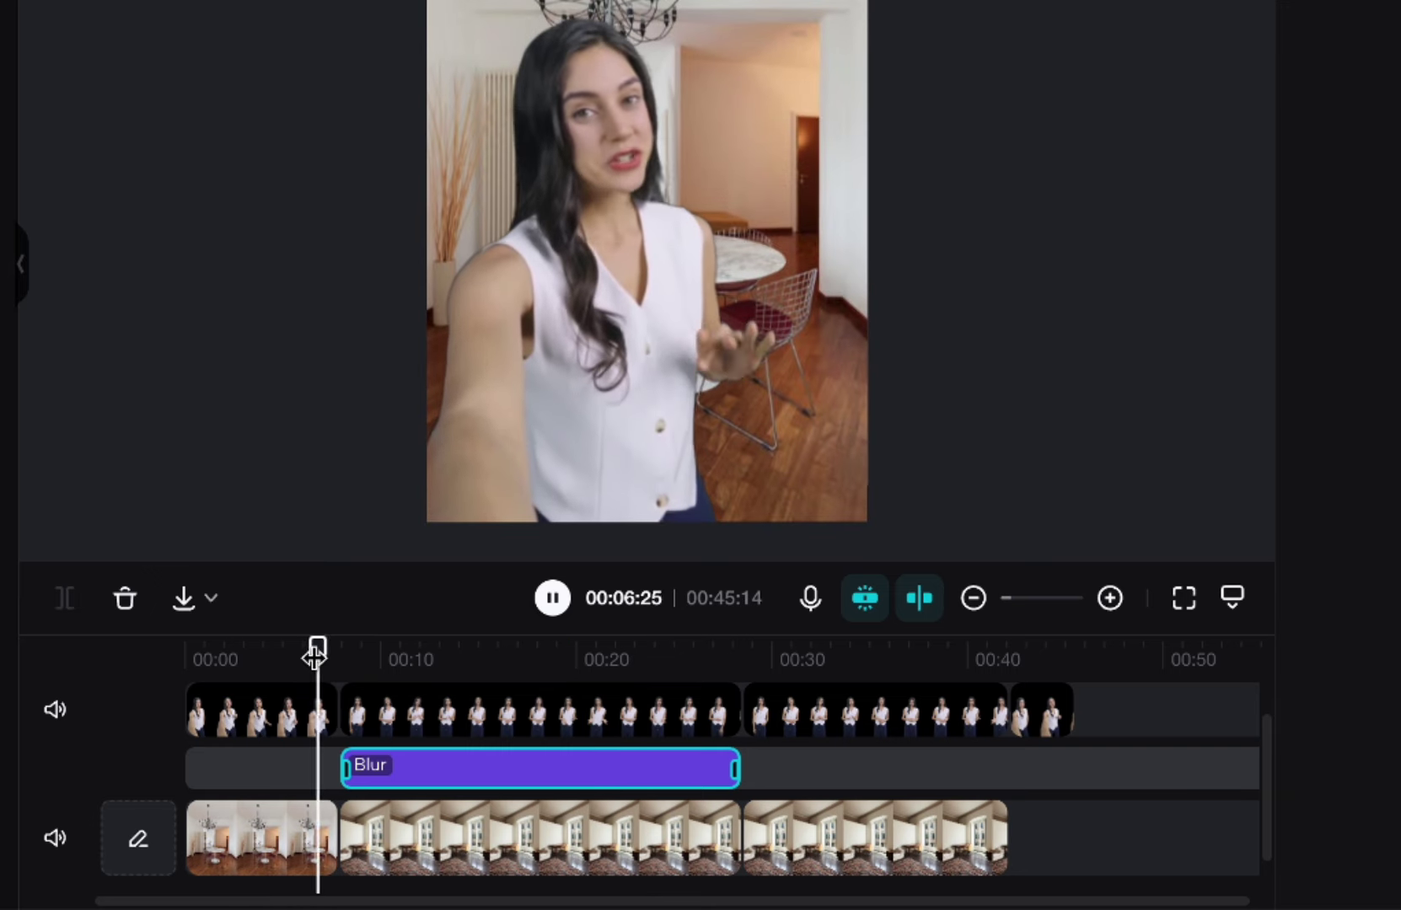
key(space)
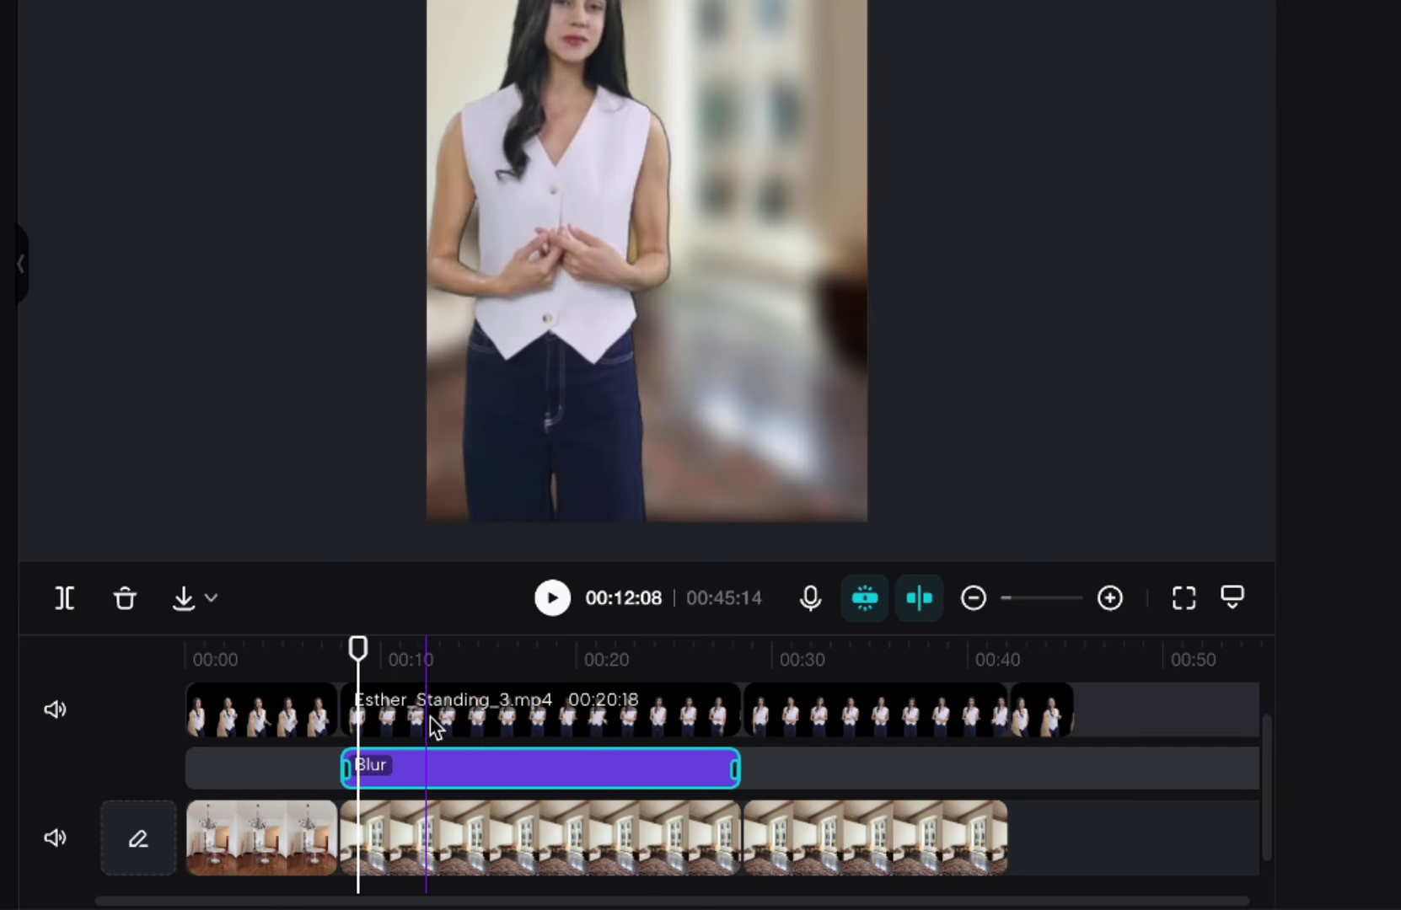
click(460, 758)
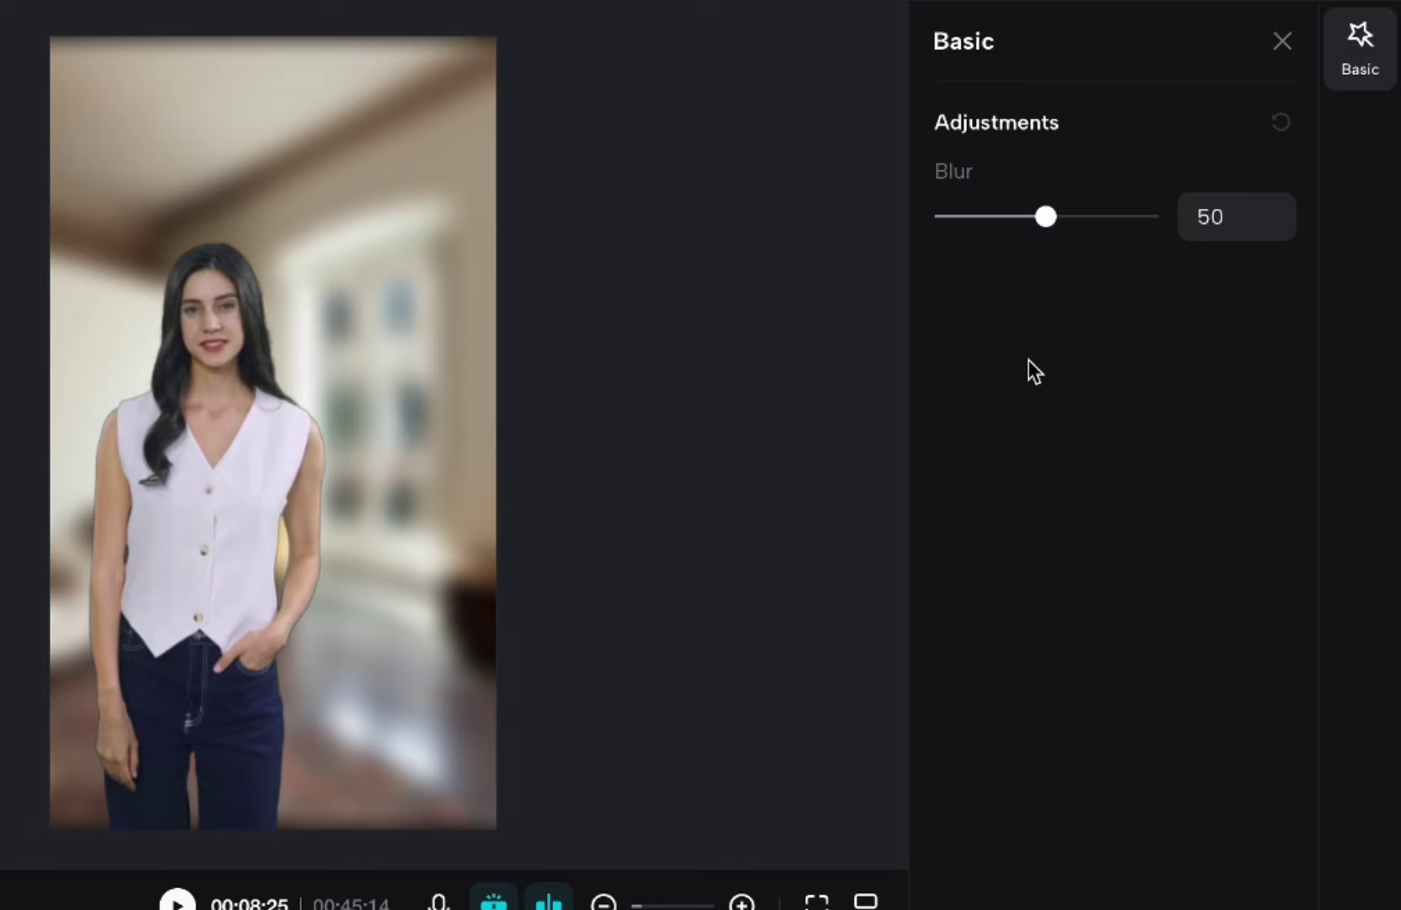
Step: Lower the Blur effect strength to 14
drag(1046, 217, 960, 219)
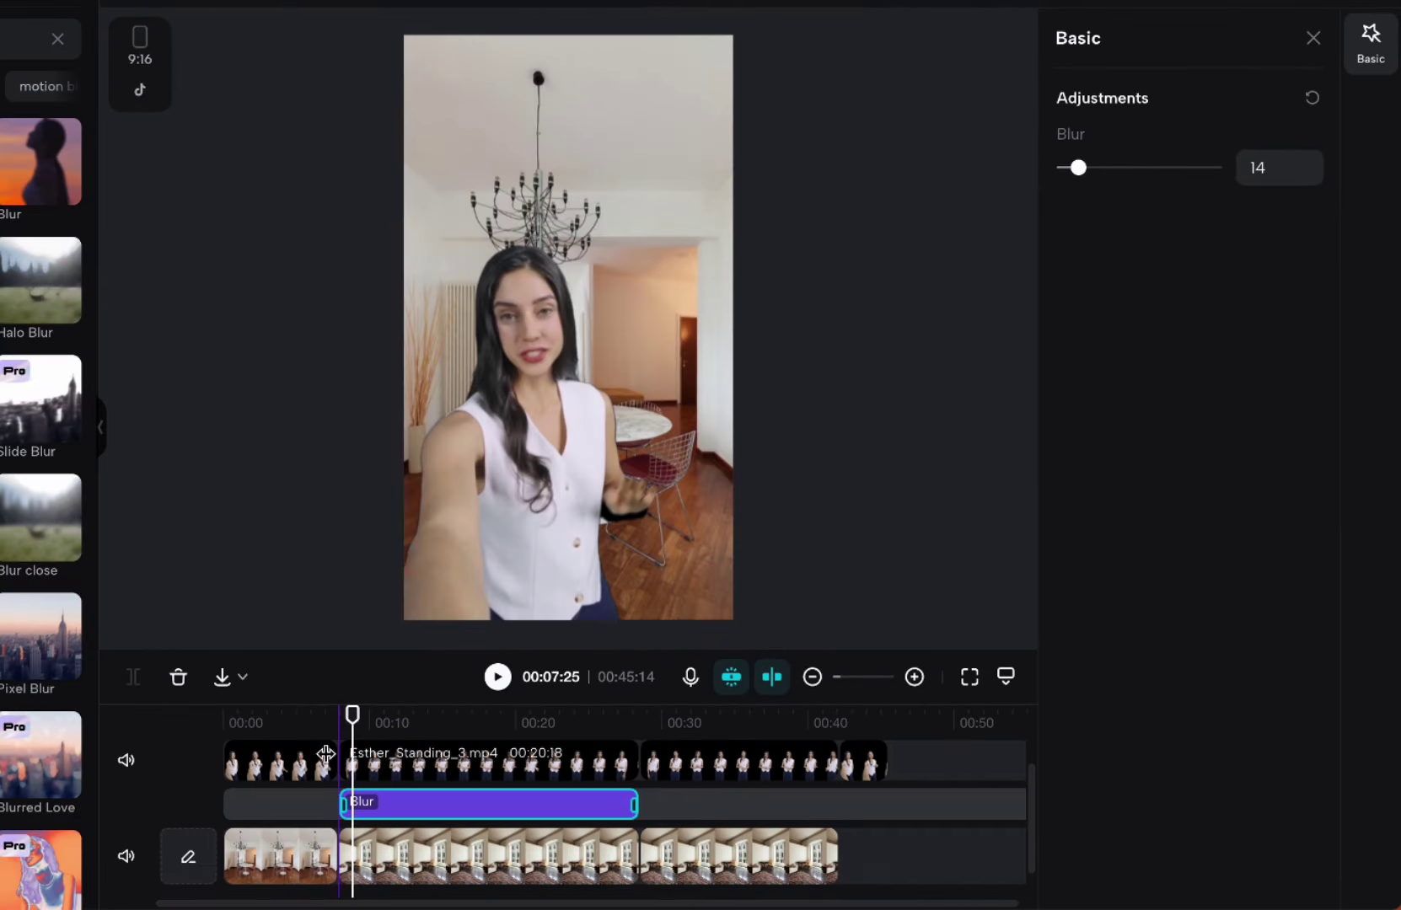
click(325, 753)
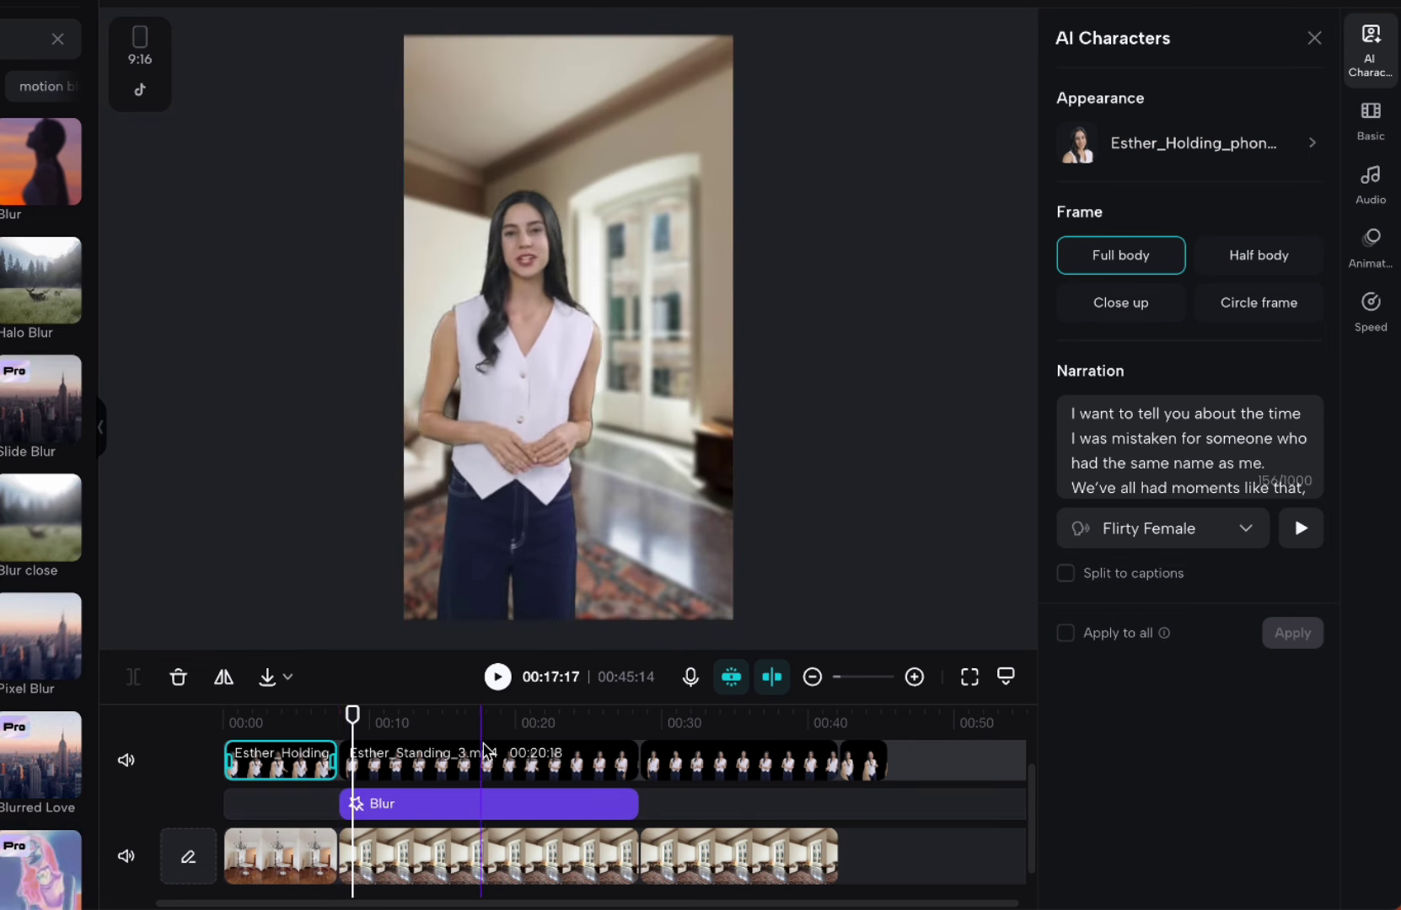
click(612, 816)
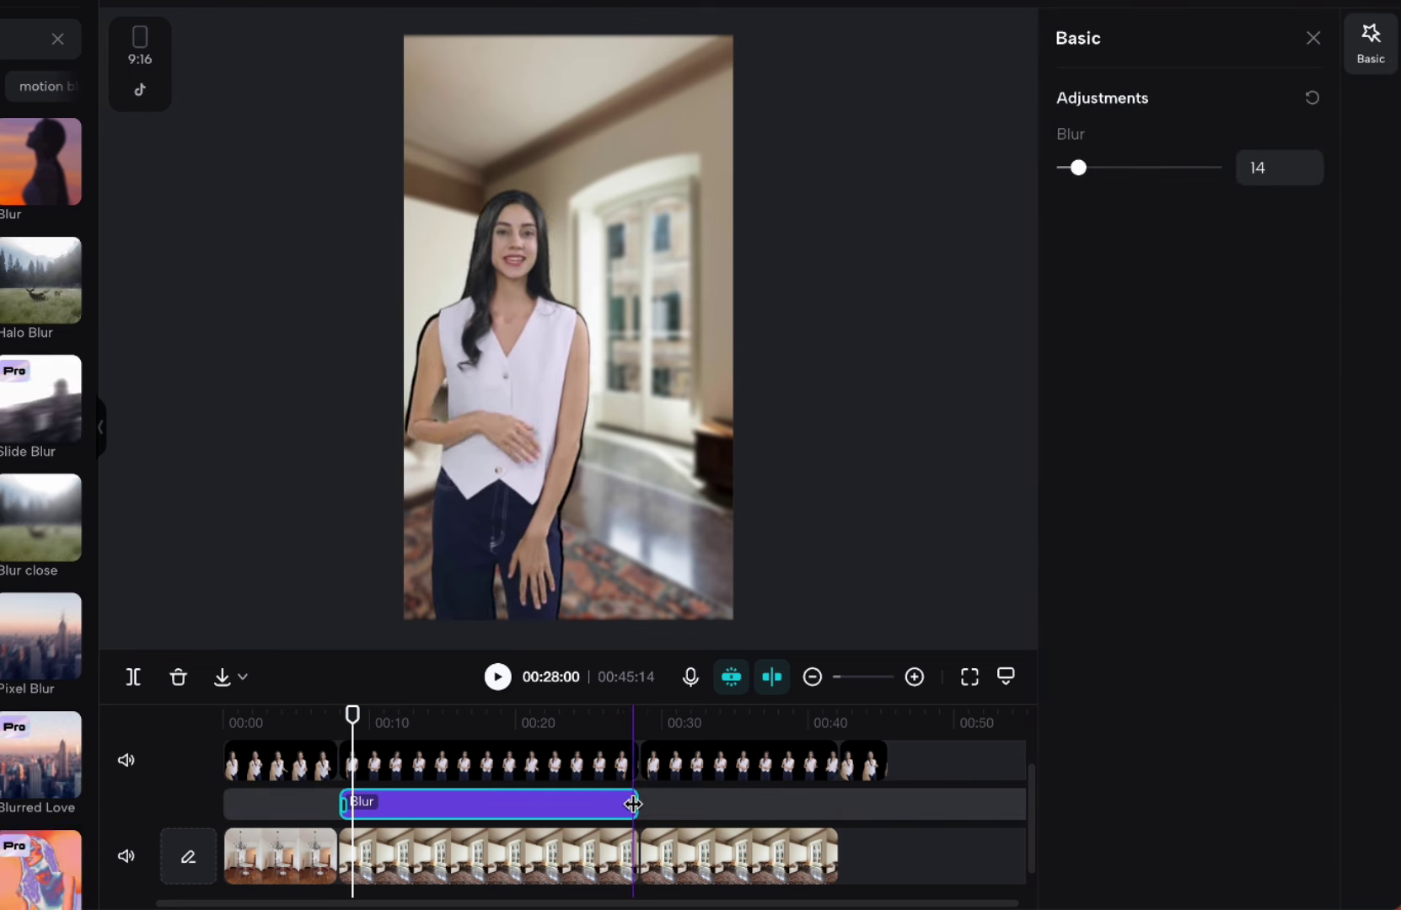
Step: Trim the Blur effect to run from about 00:28 to 00:41 and preview it
drag(635, 805, 836, 807)
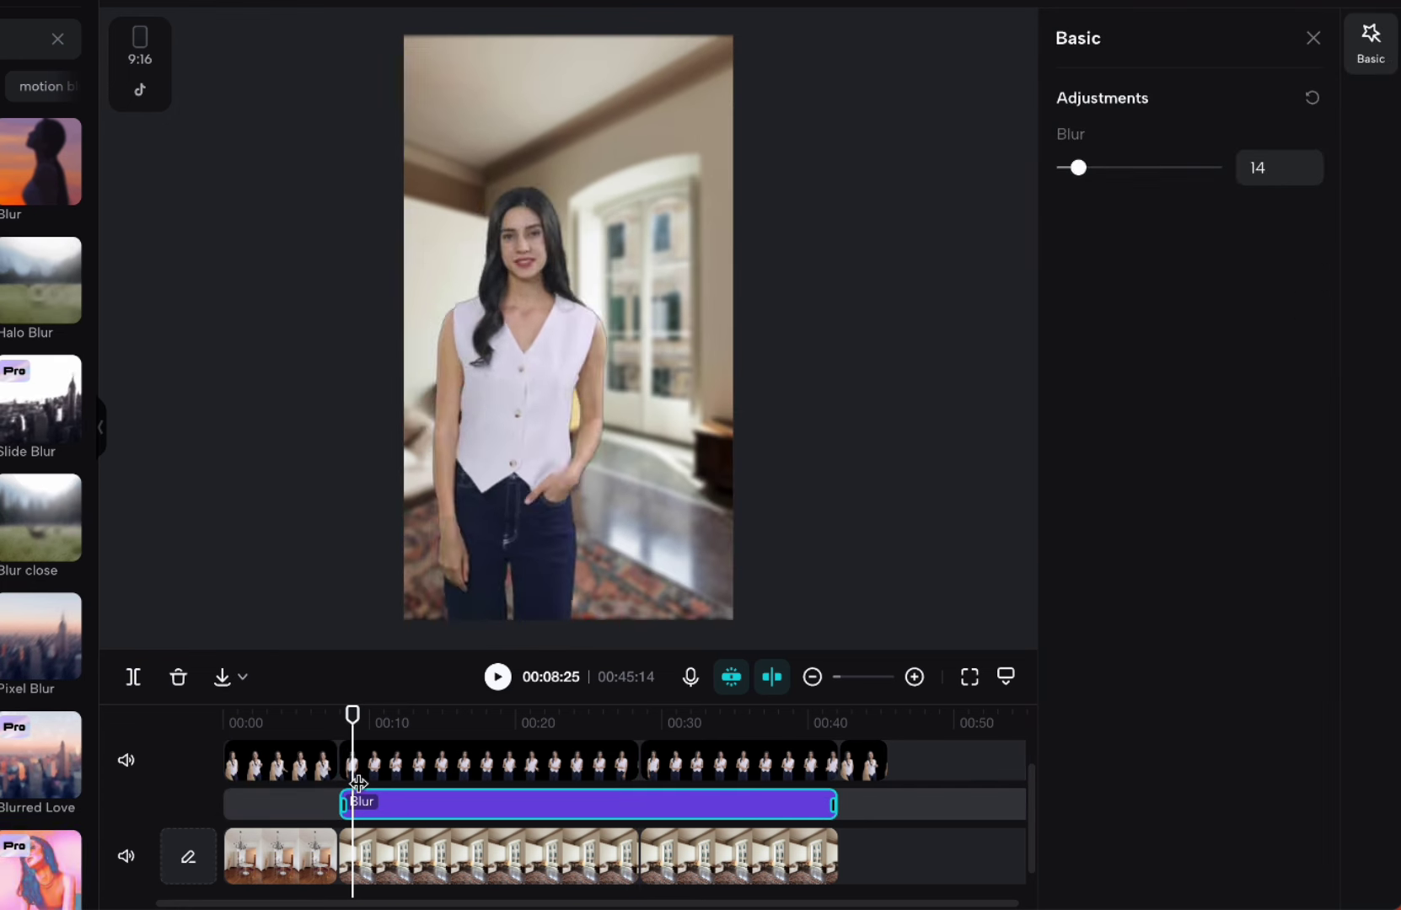
drag(344, 804, 642, 806)
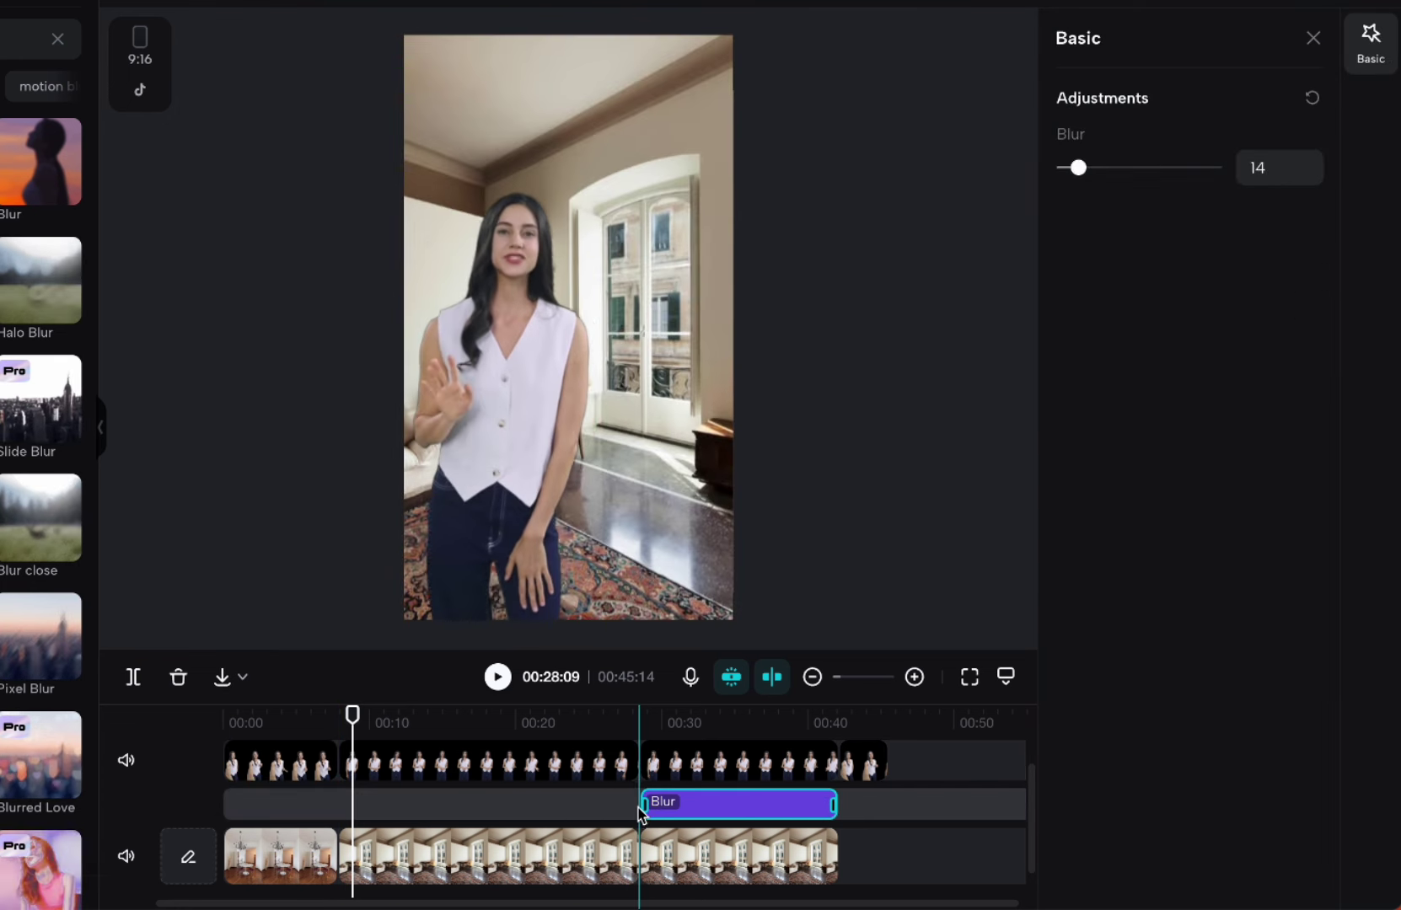
click(563, 729)
key(space)
click(656, 724)
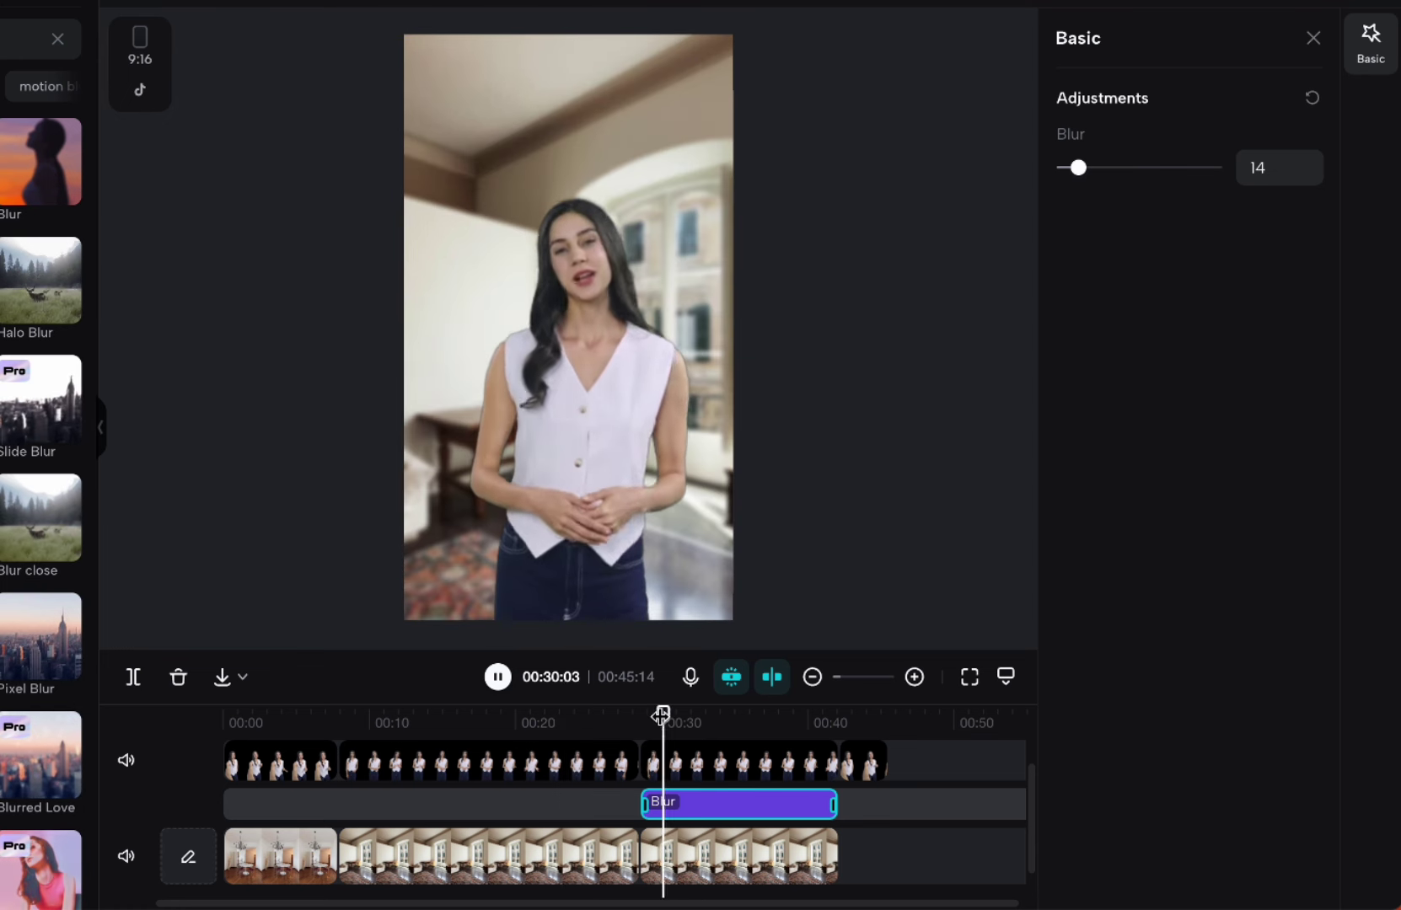
key(space)
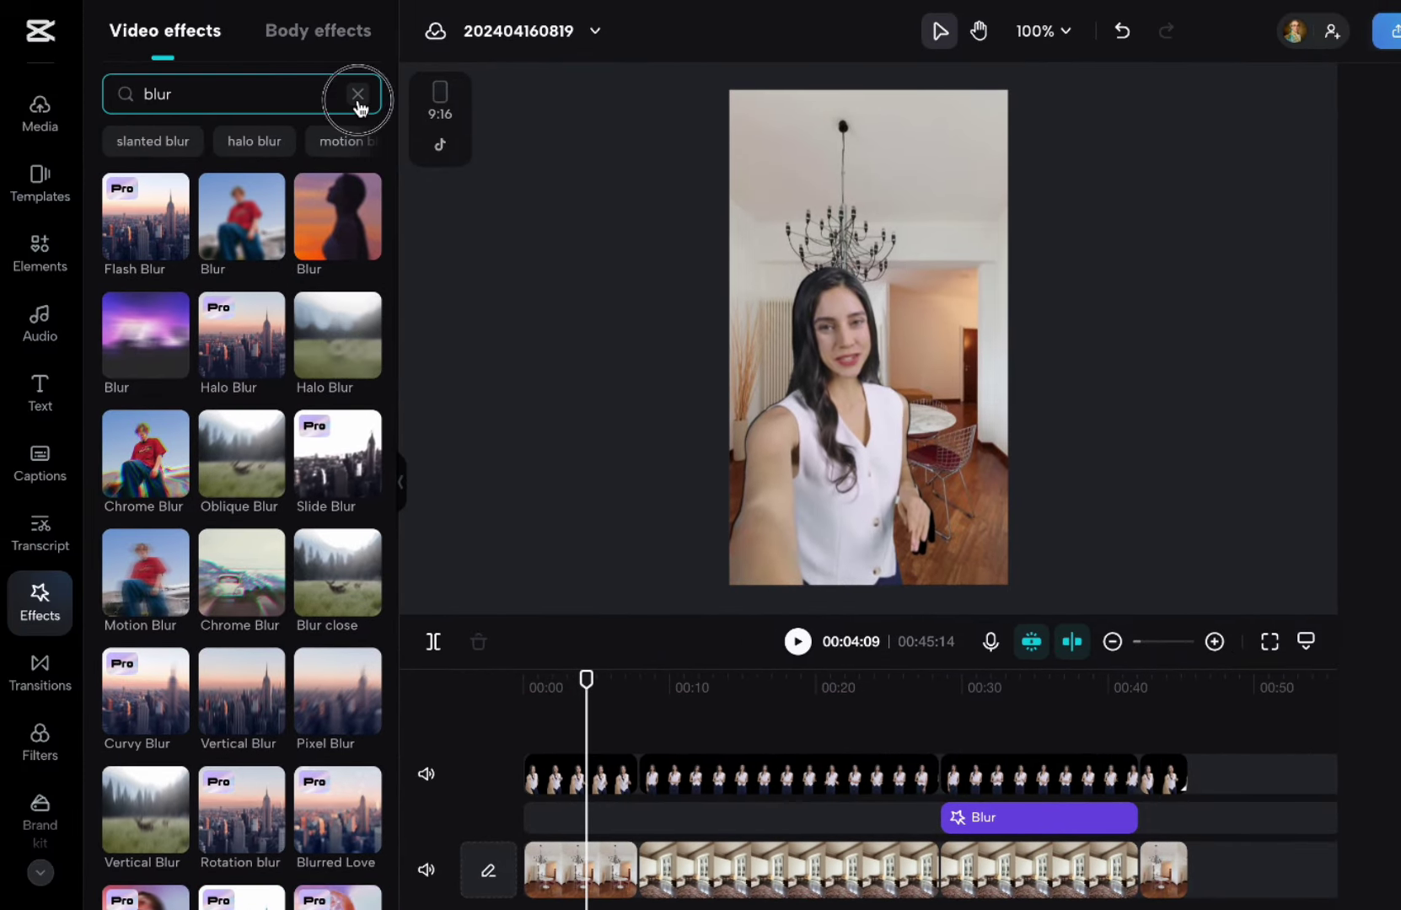
Step: Clear the effects search, go home, and show Magic tools filtered to For images
click(357, 94)
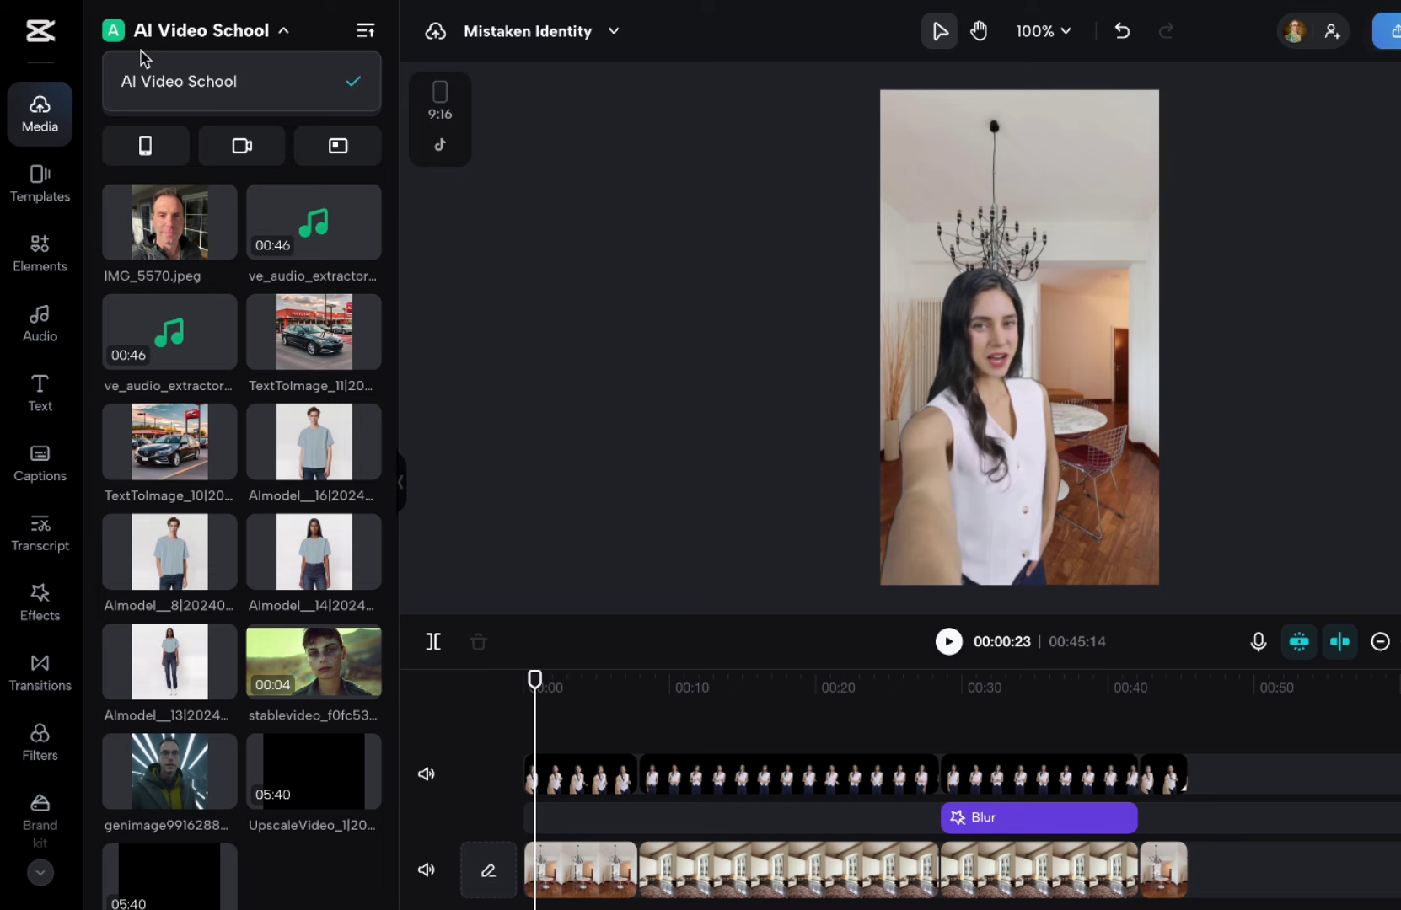
click(42, 35)
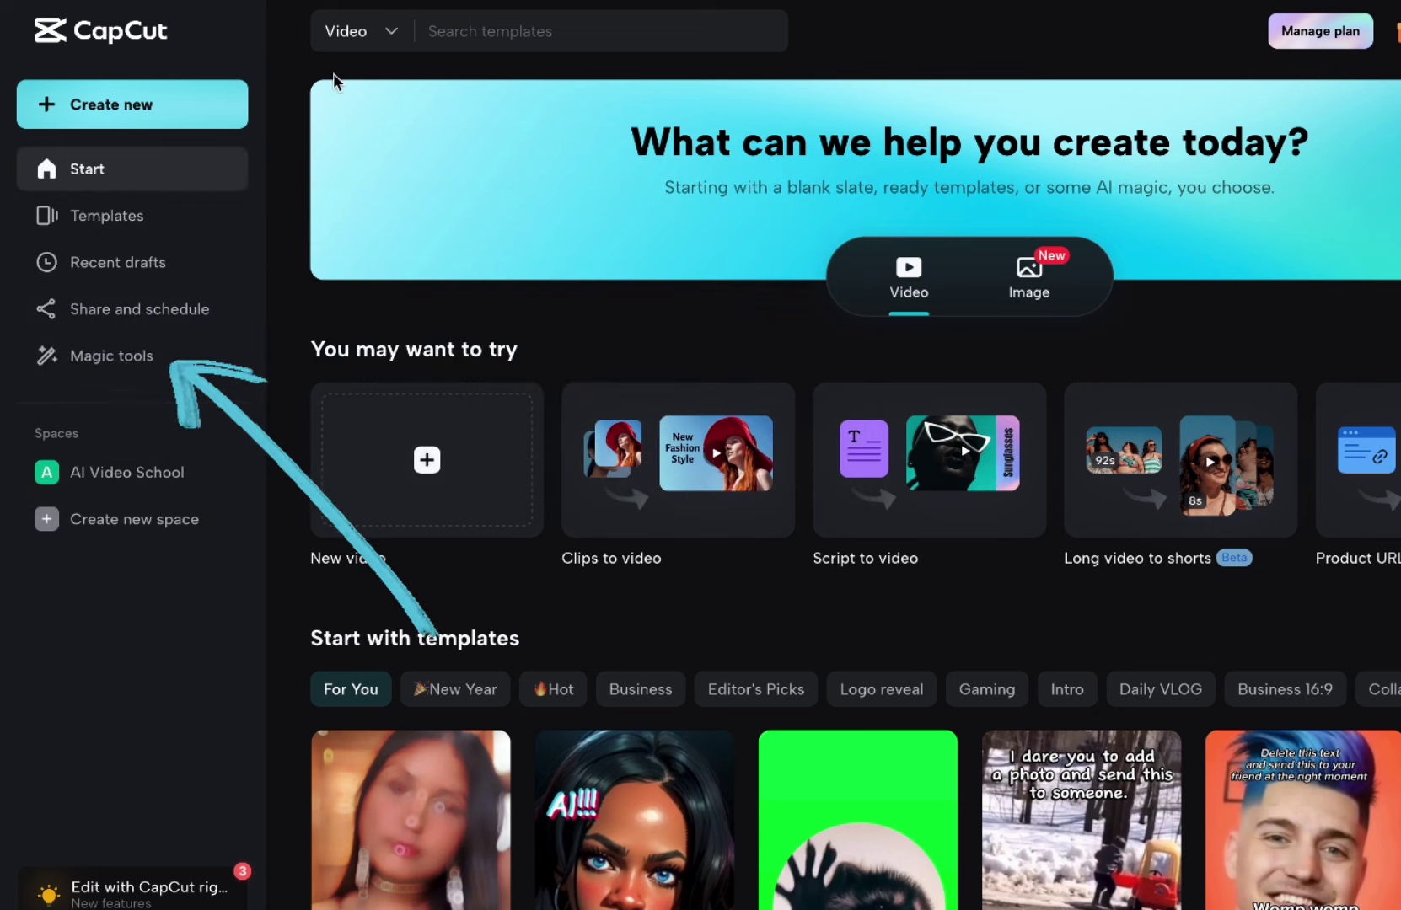
click(179, 362)
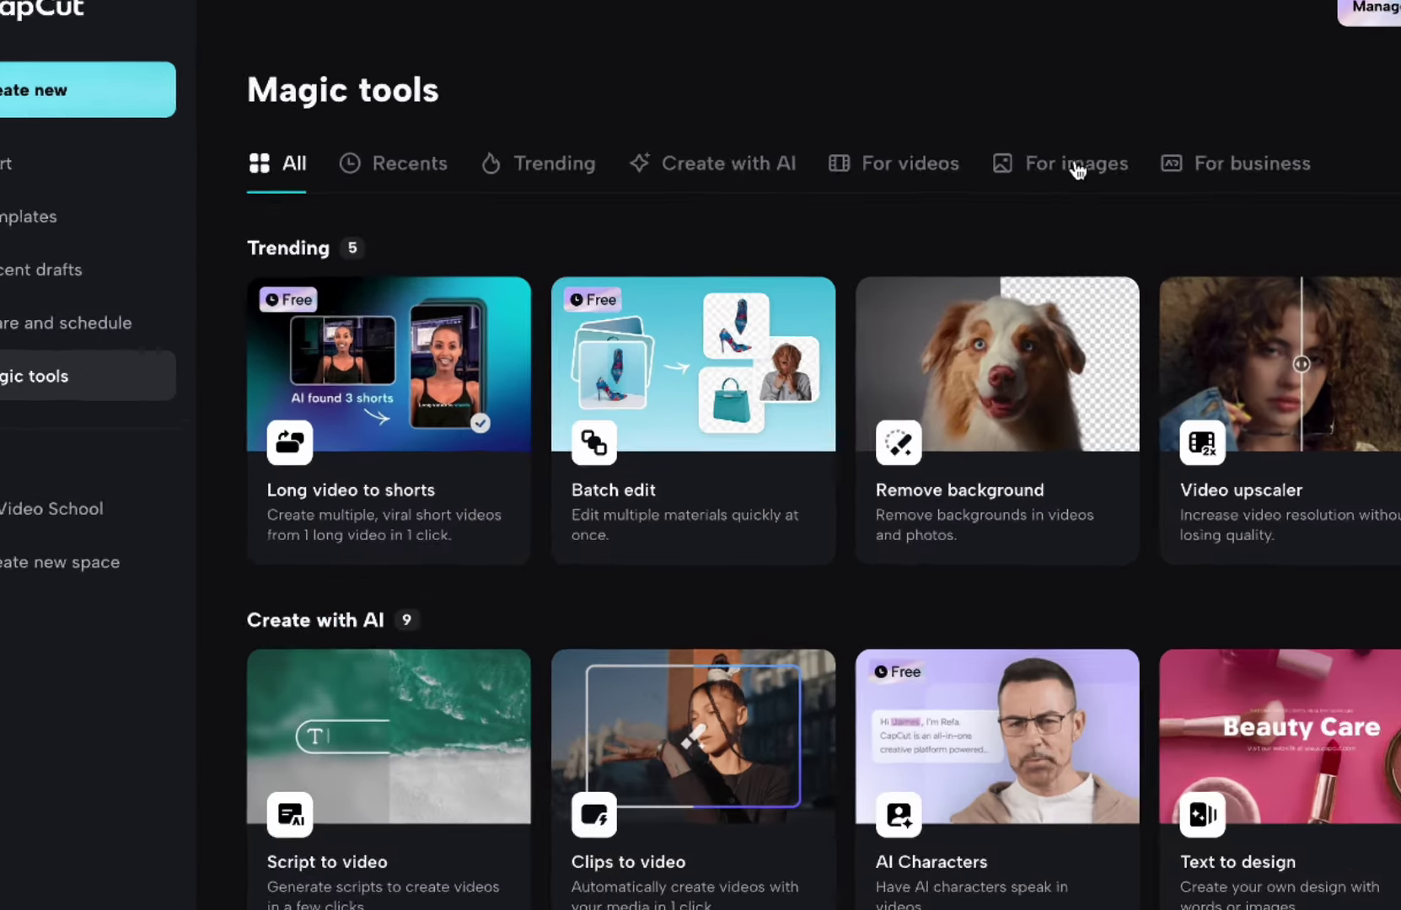
click(1033, 169)
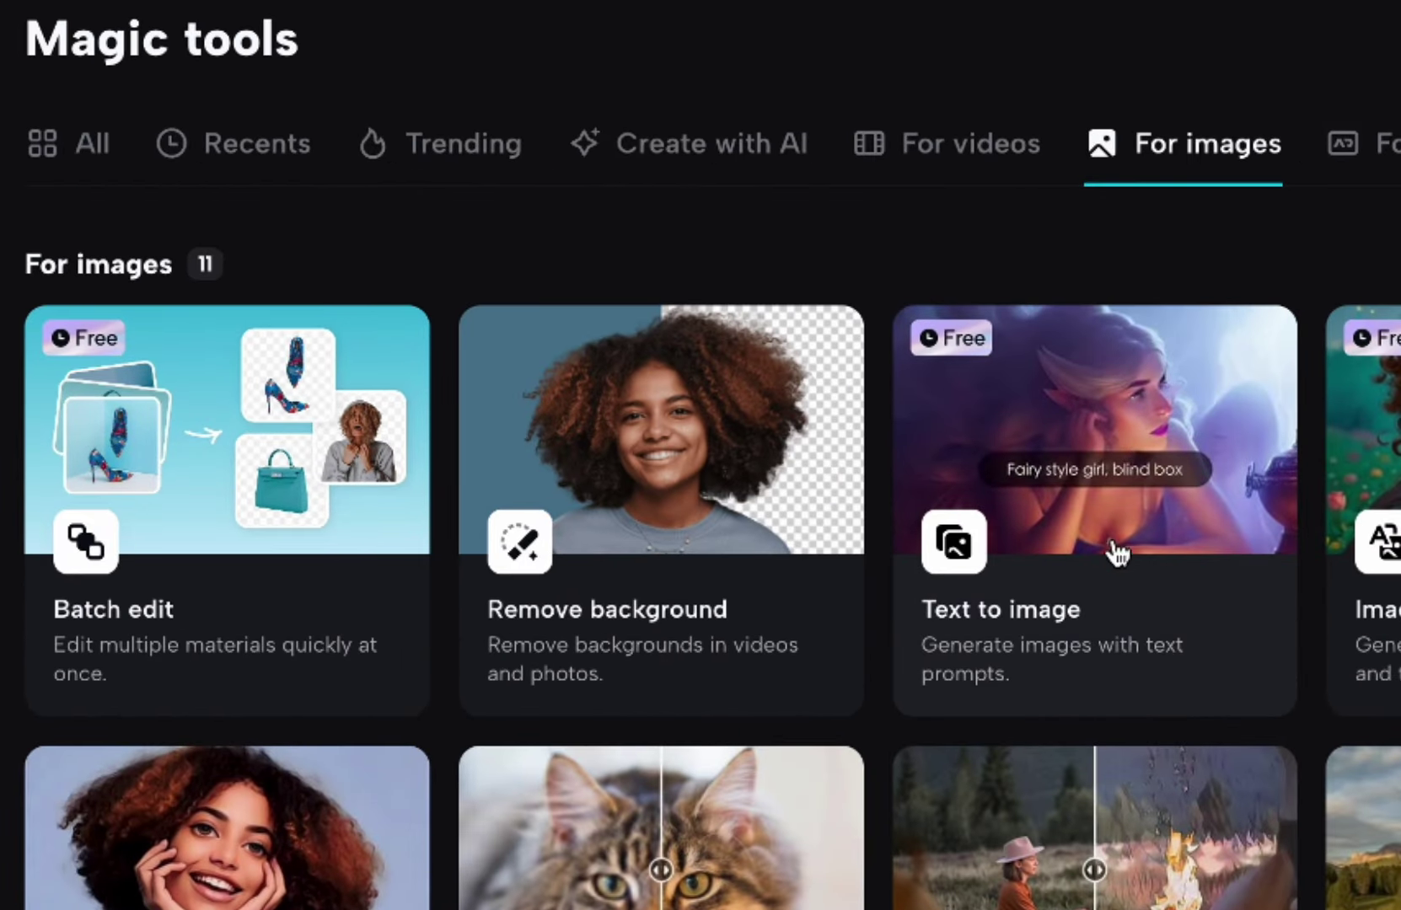
Step: Generate Text to image pictures of a rental car in a fast food parking lot and download all
click(1102, 632)
text(a rental car in a fast food parking lot)
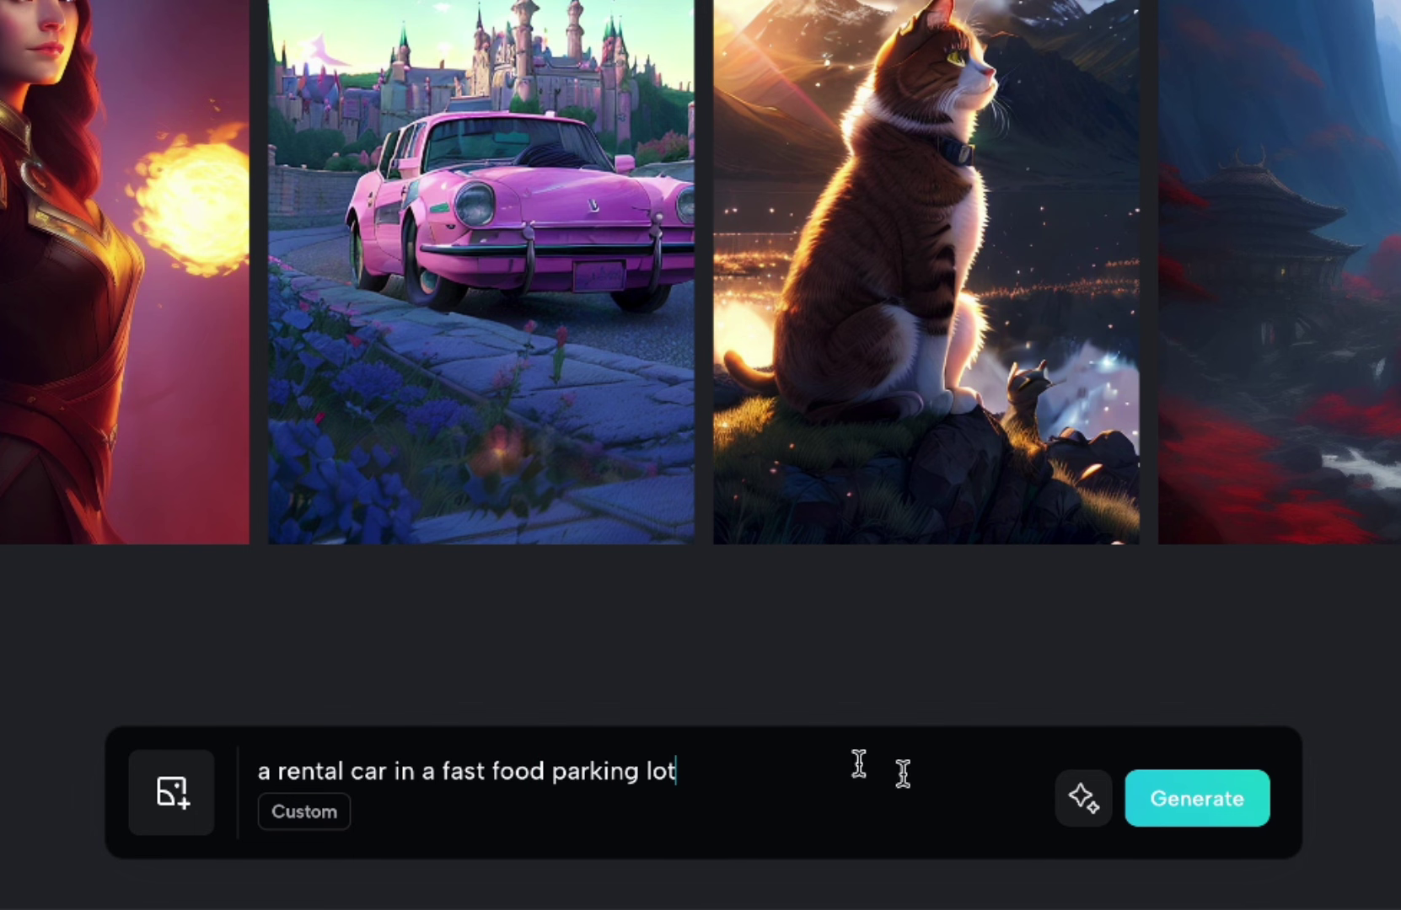
click(1226, 813)
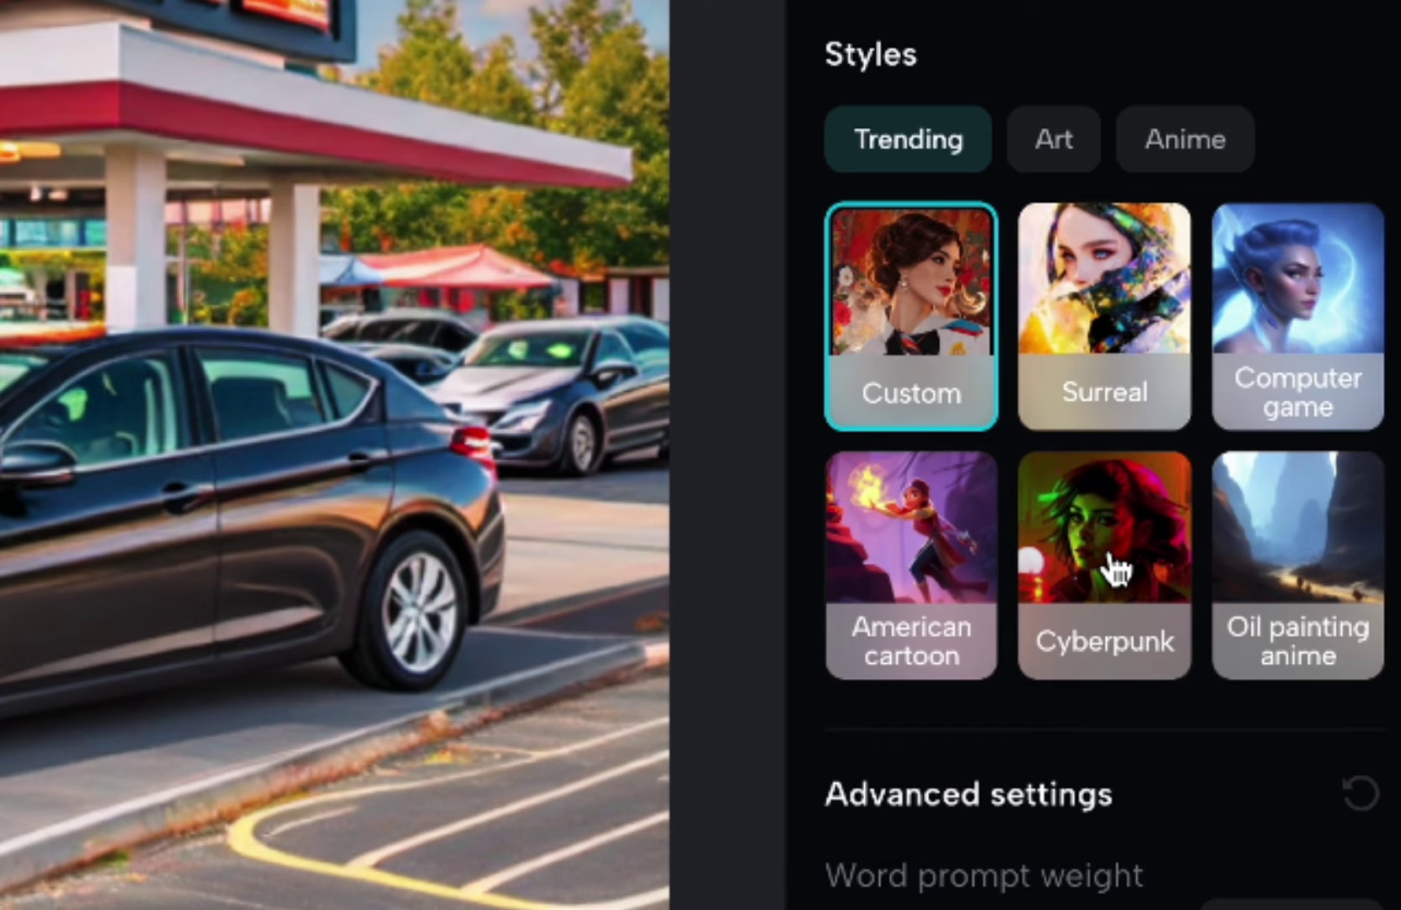
scroll(1112, 571, up, 2)
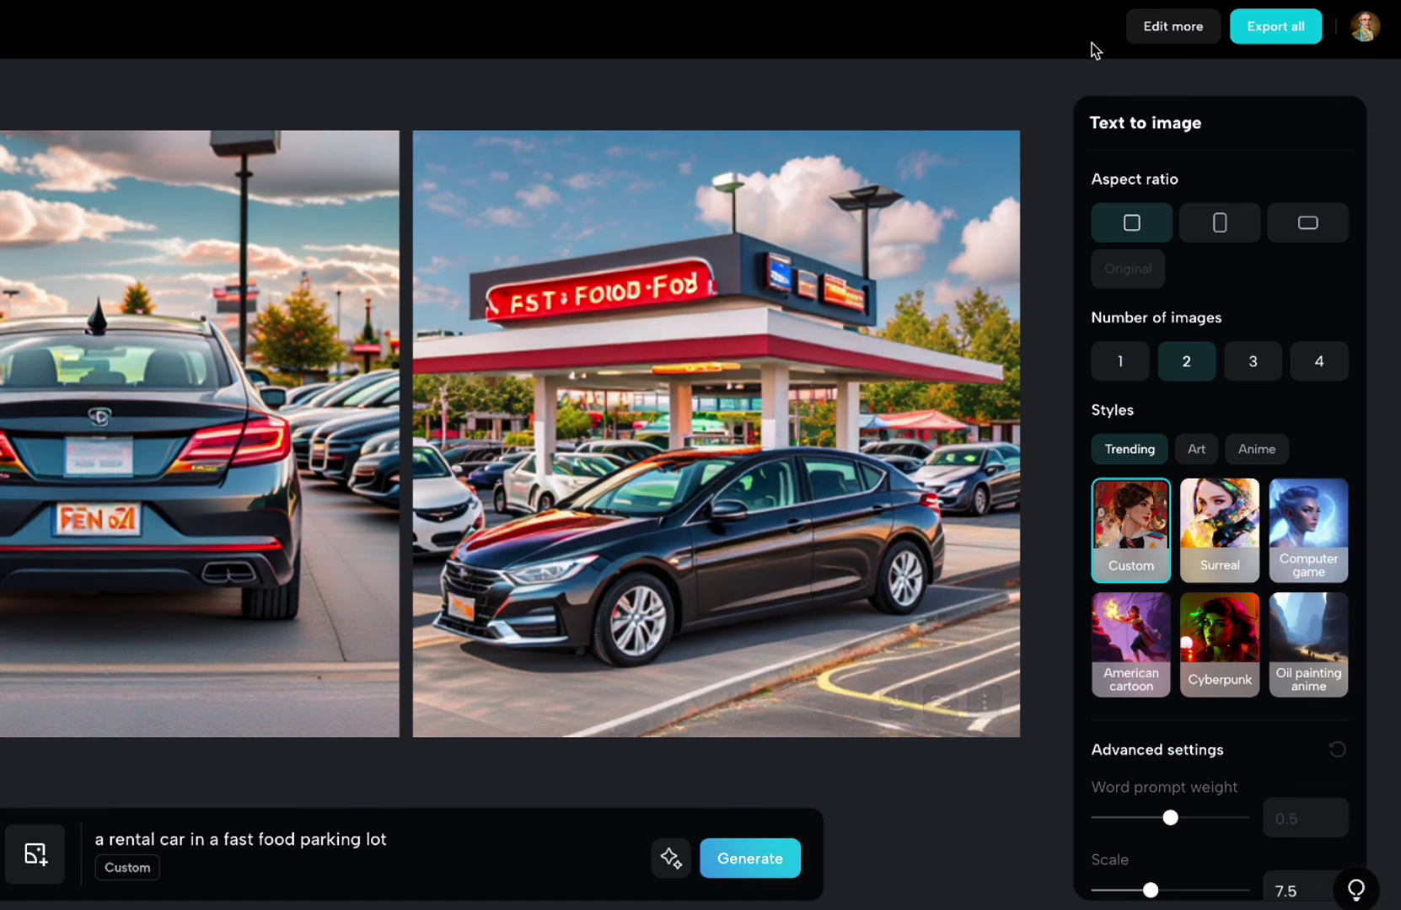
click(1286, 30)
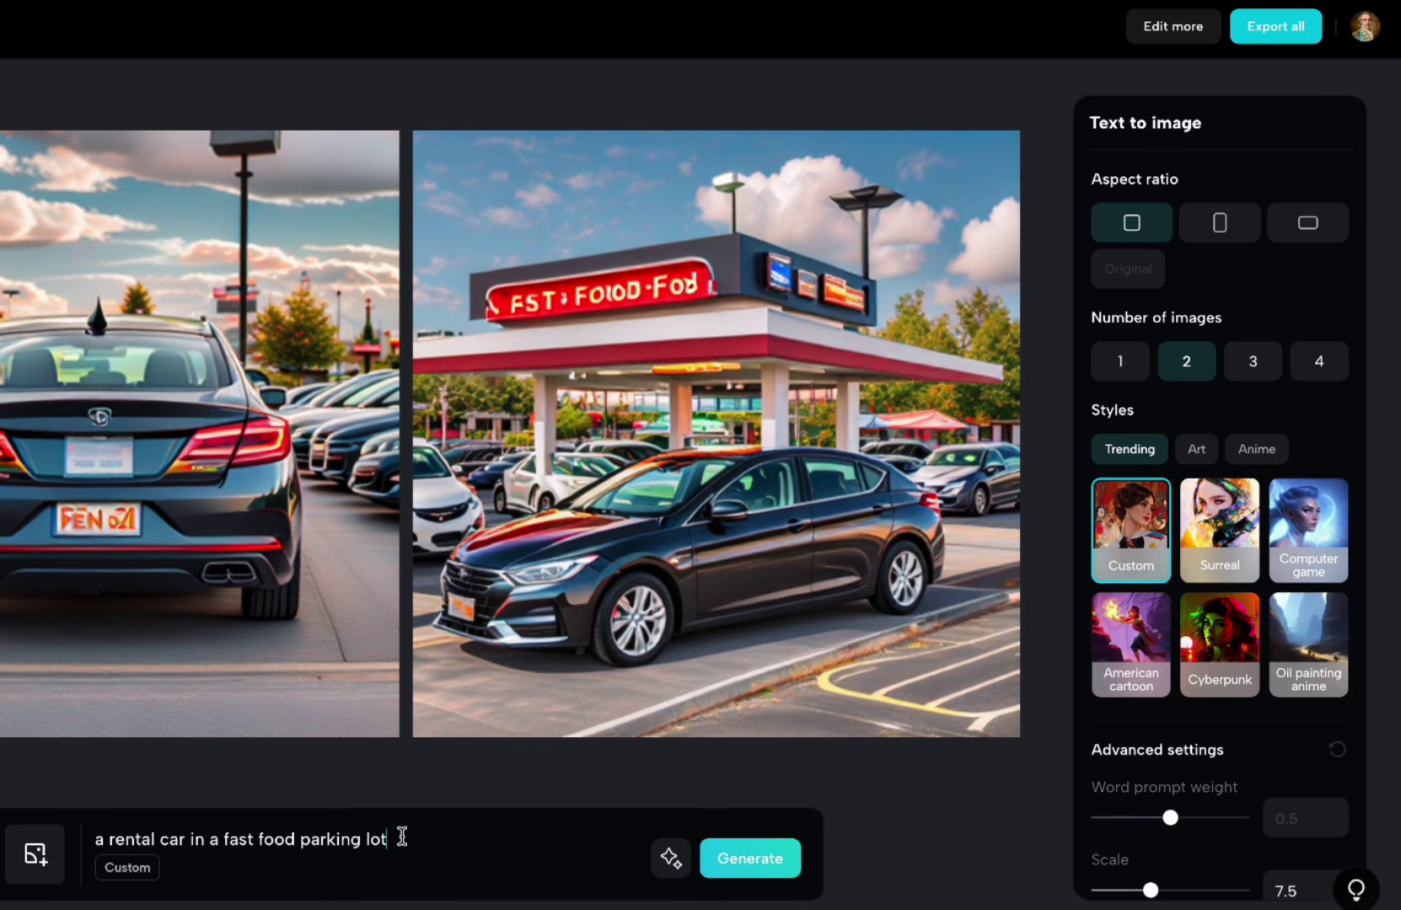
Step: Replace the prompt with a duffle bag full of cards and generate images
key(ctrl+a)
text(duffle bag full of poke)
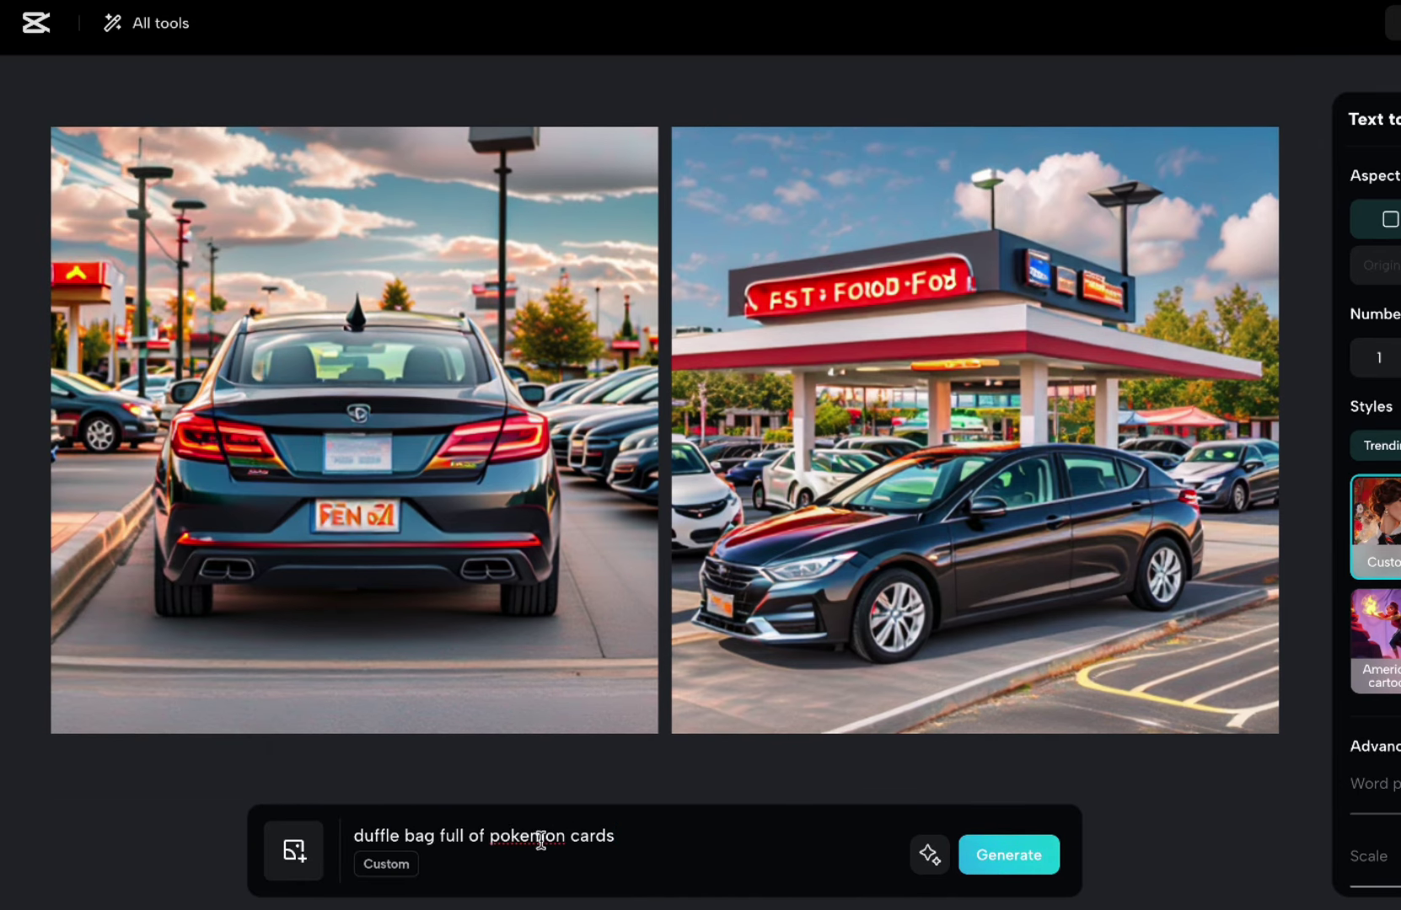
click(1010, 860)
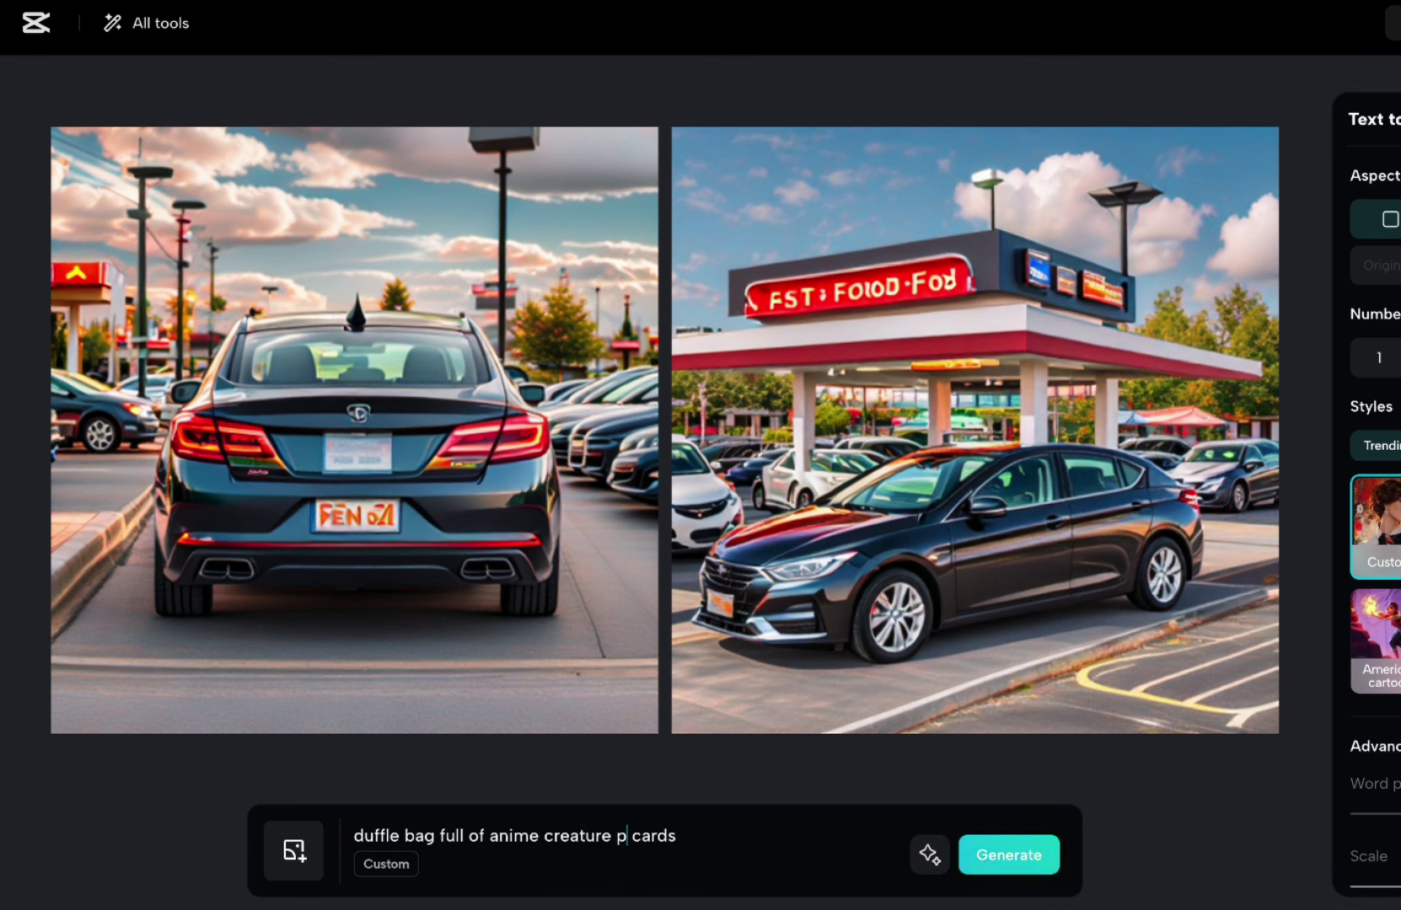
Step: Add 'rare' to the prompt and regenerate the duffle bag images twice
key(ctrl+Left)
key(ctrl+Left)
key(ctrl+Left)
text(rare)
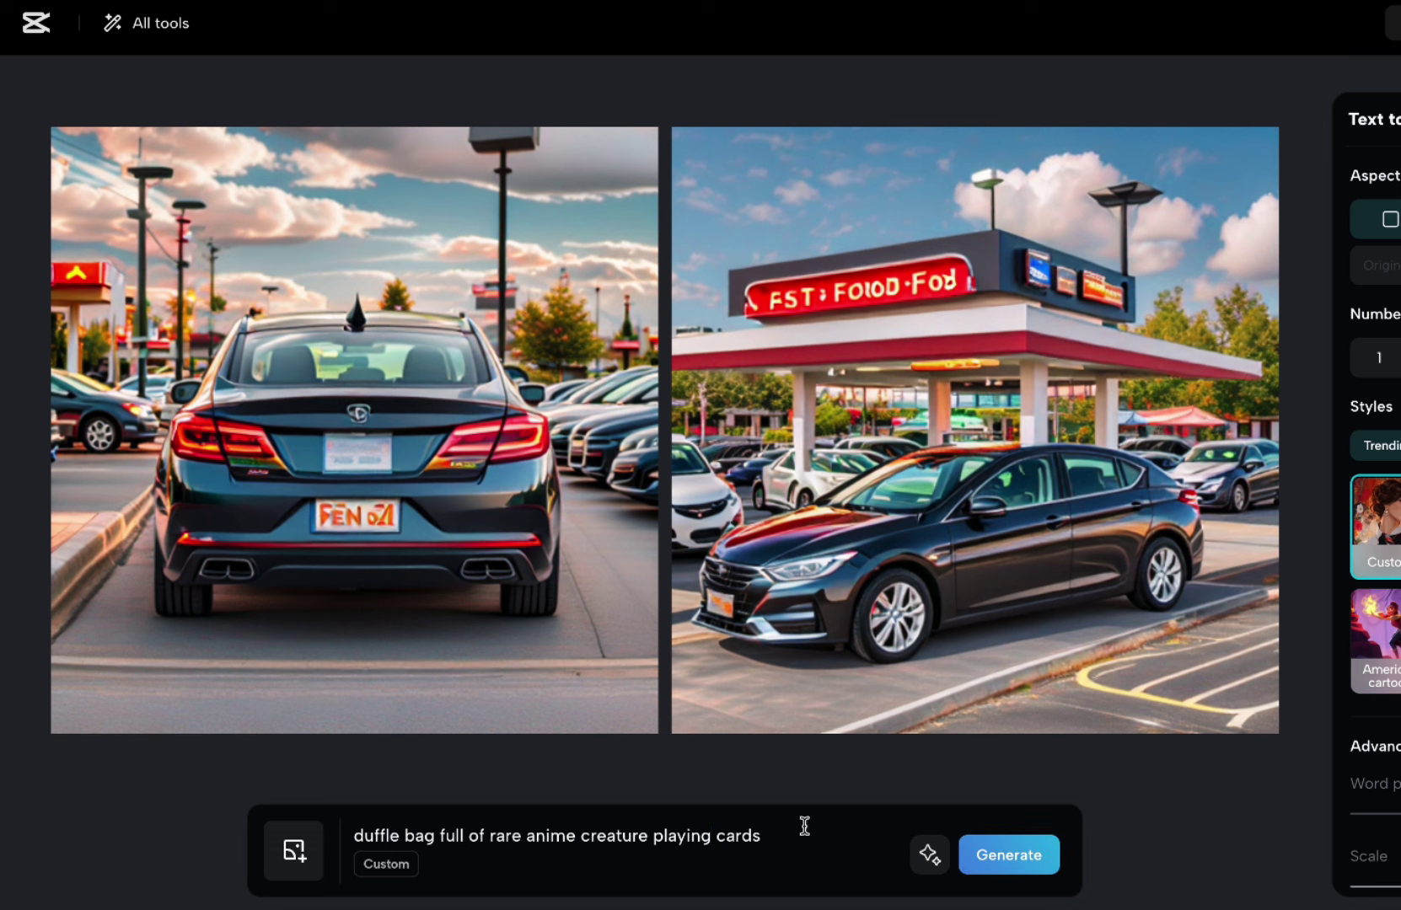
click(1040, 868)
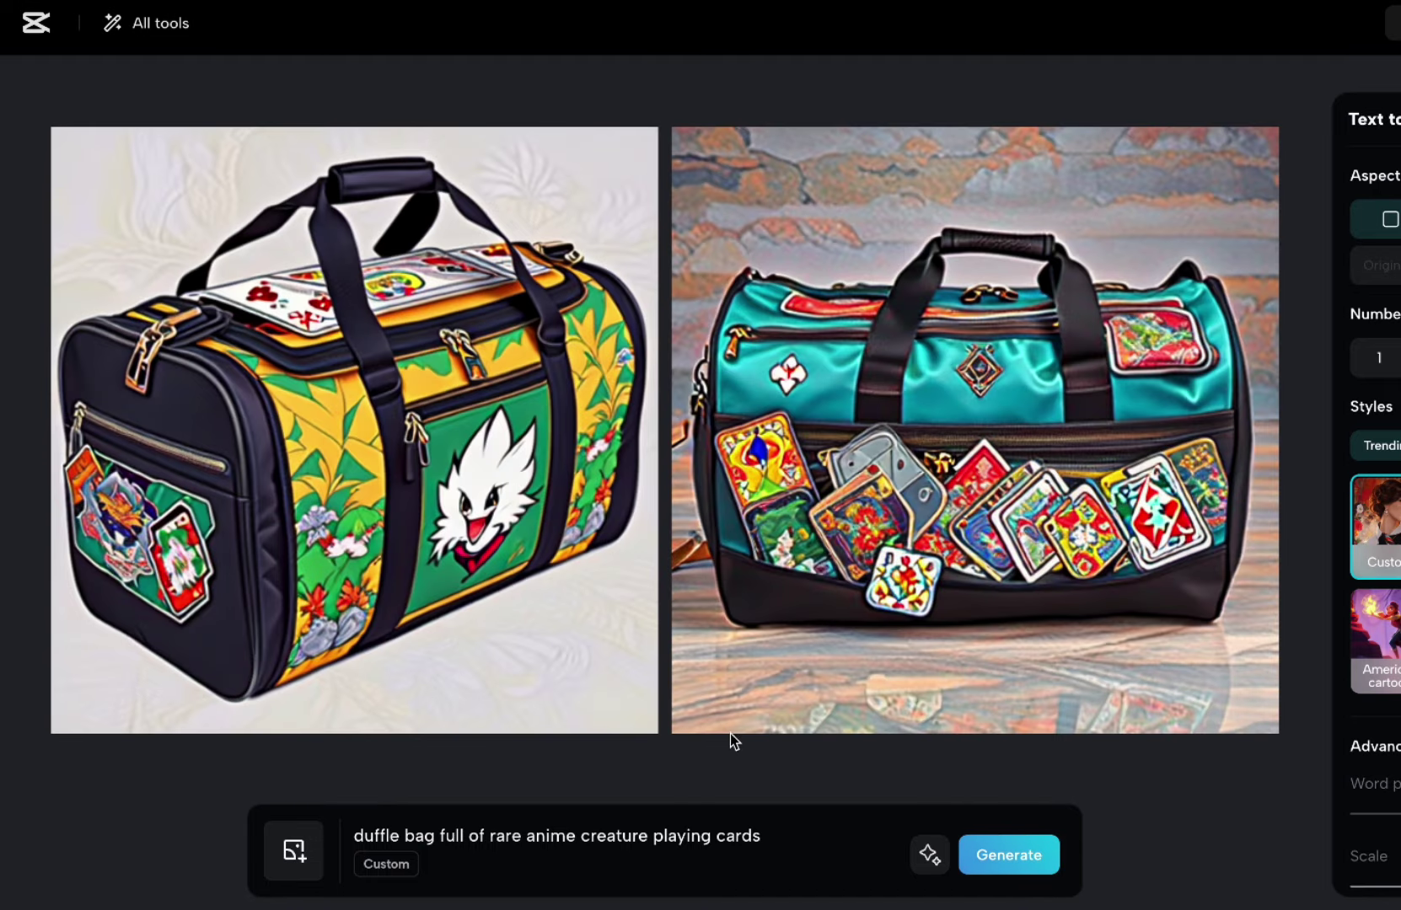
mouse_move(837, 684)
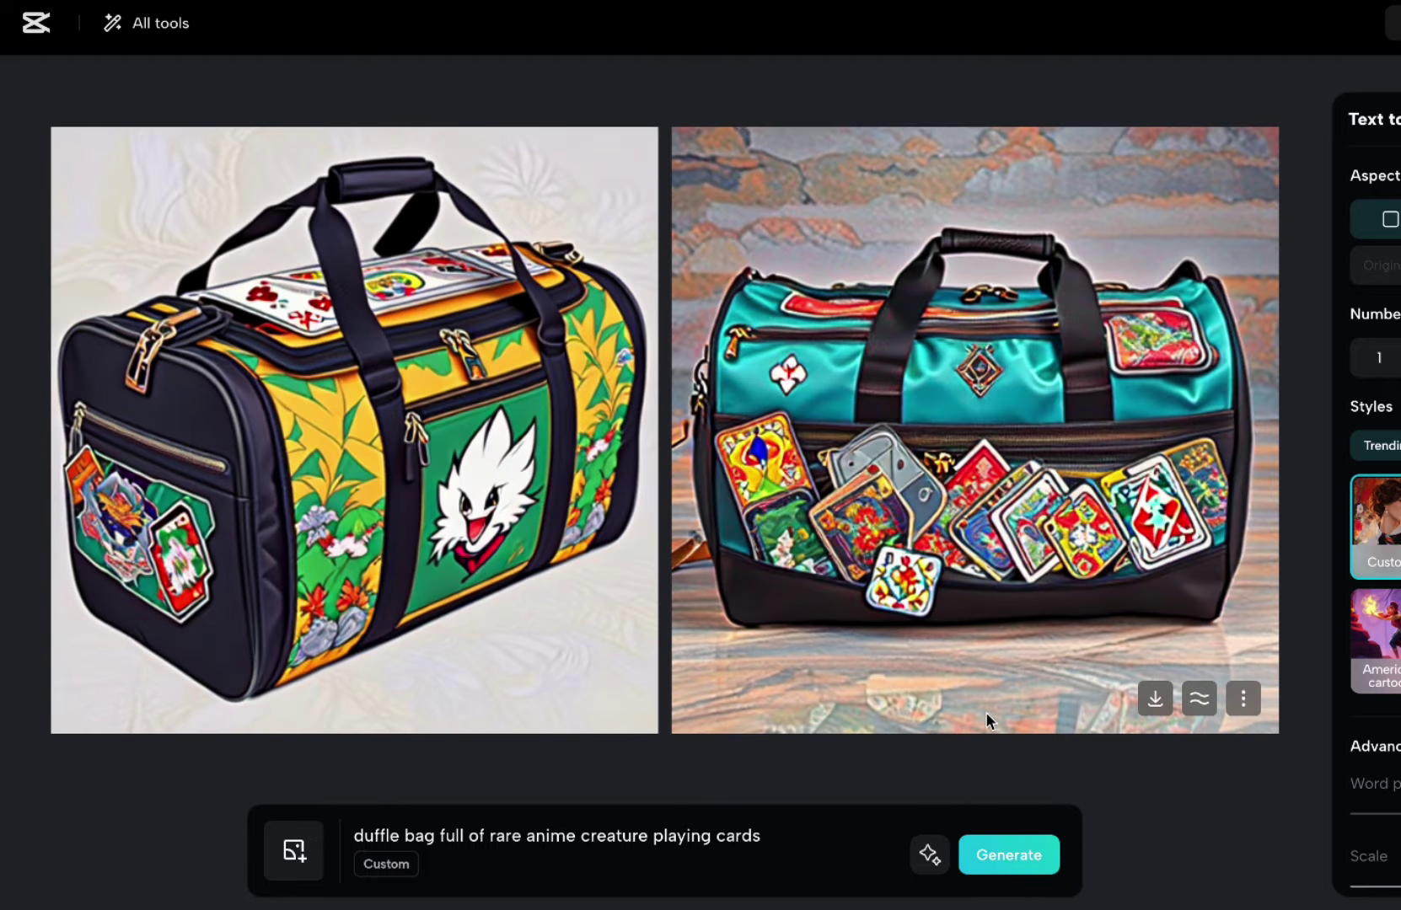
click(1007, 858)
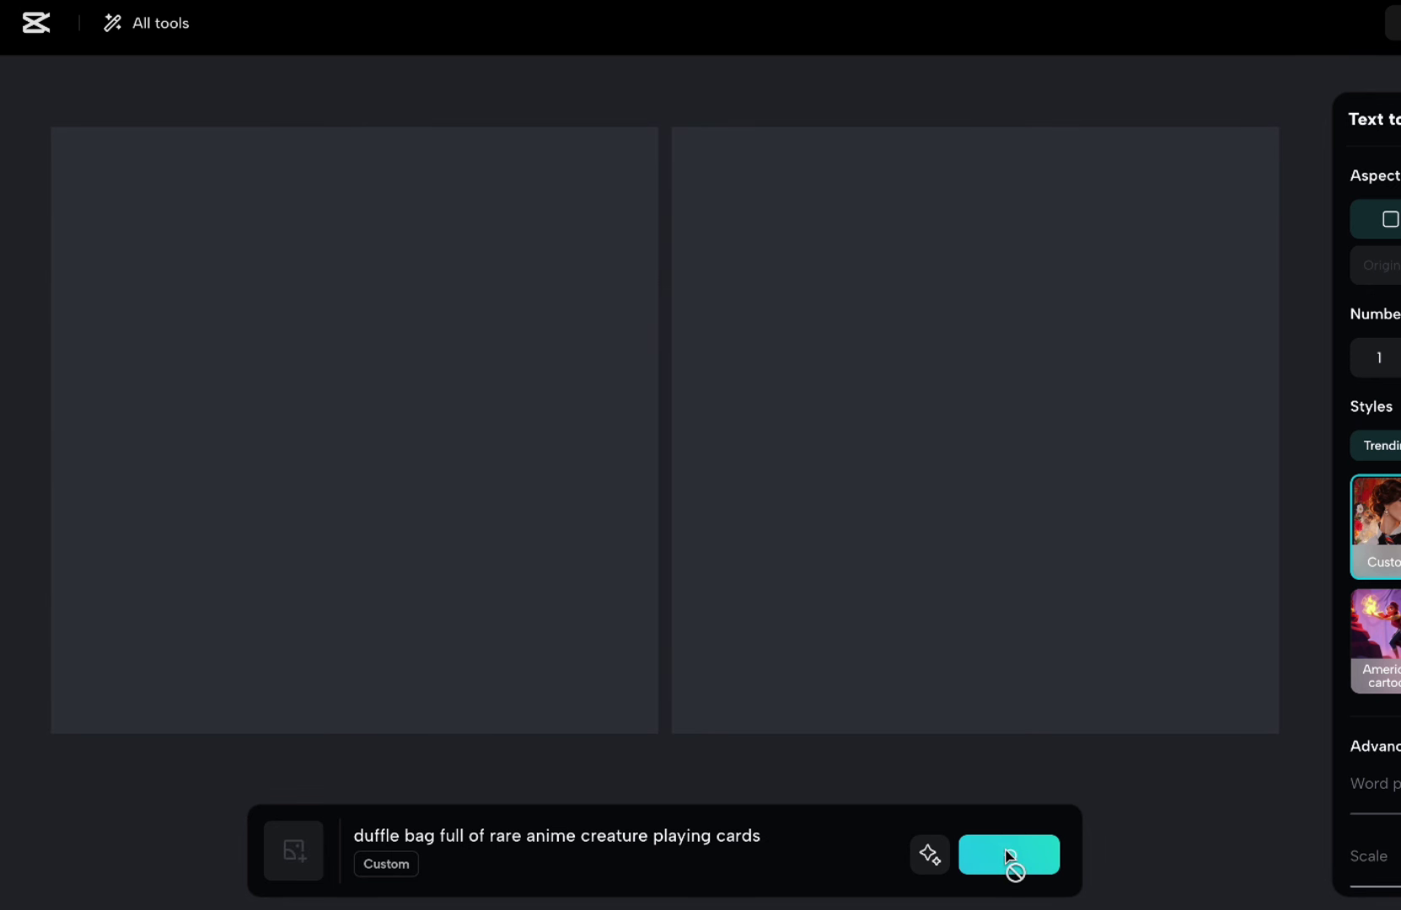
Step: Reword the prompt to 'inside a duffle bag' and generate new images
drag(793, 836, 594, 836)
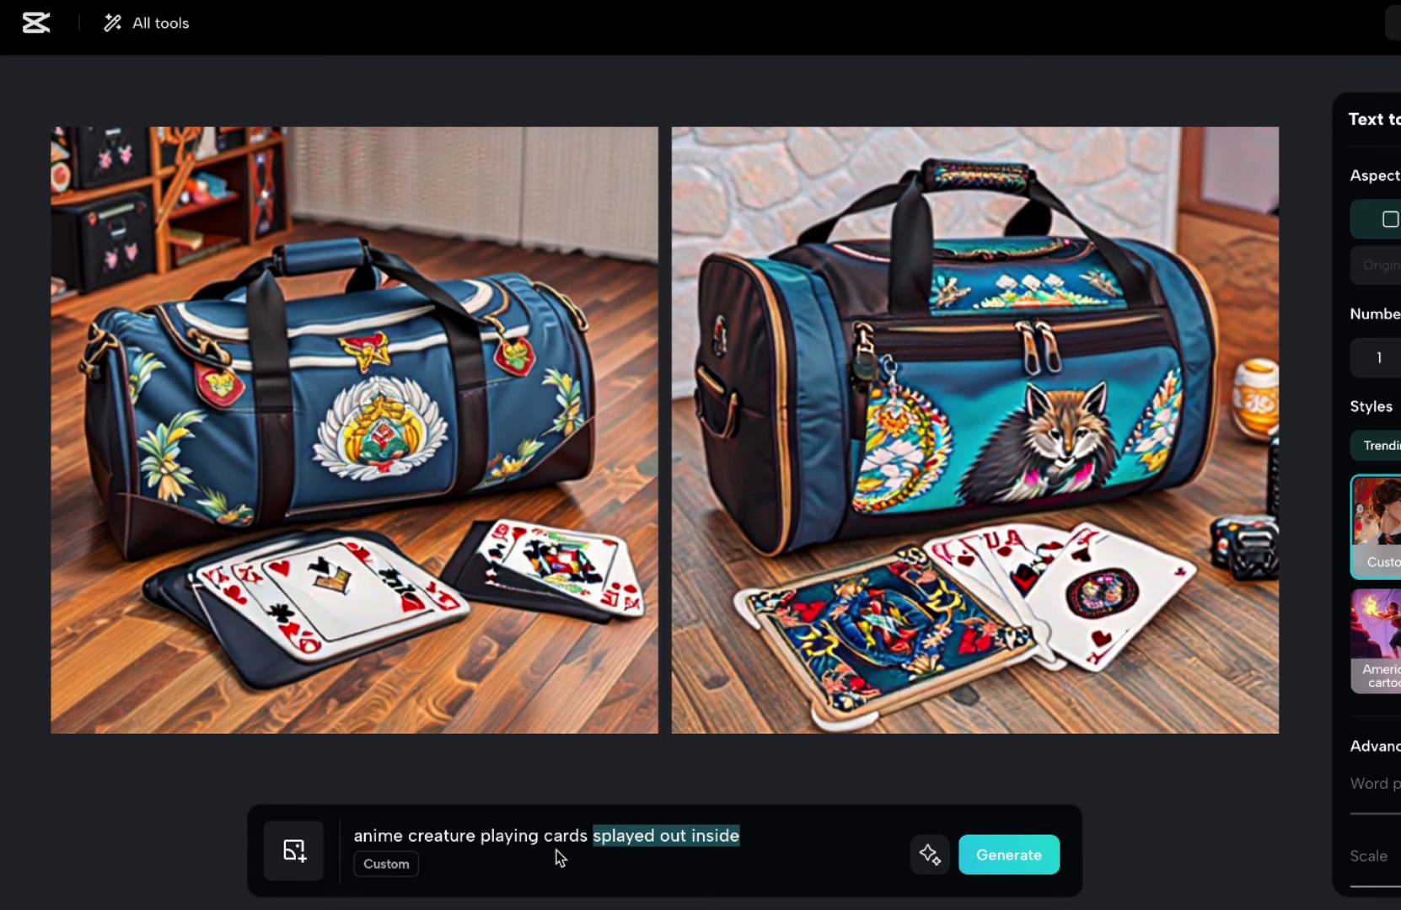
text(inside a duffle bag)
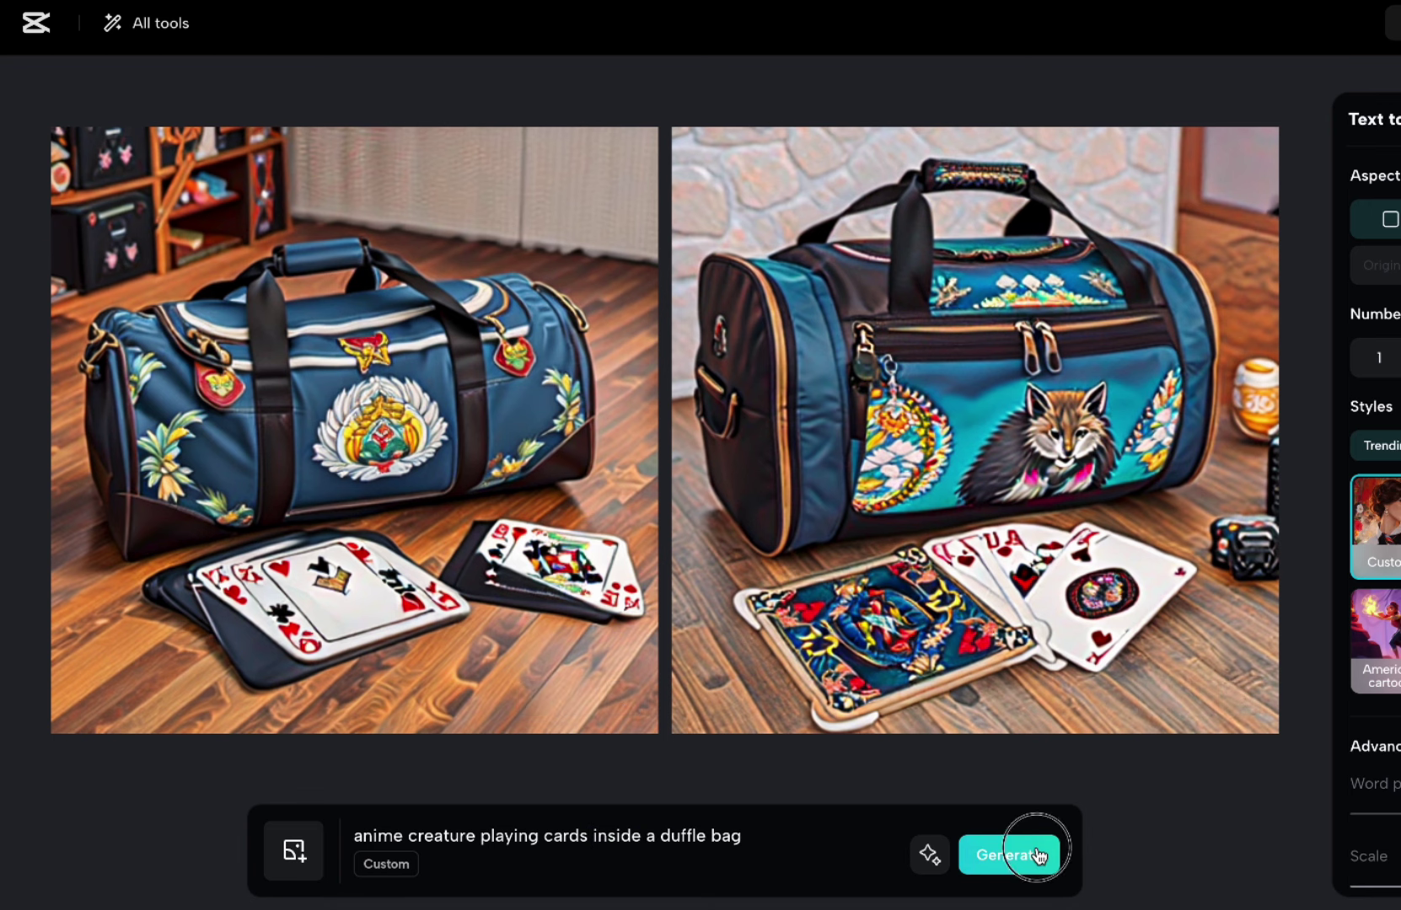
click(1038, 855)
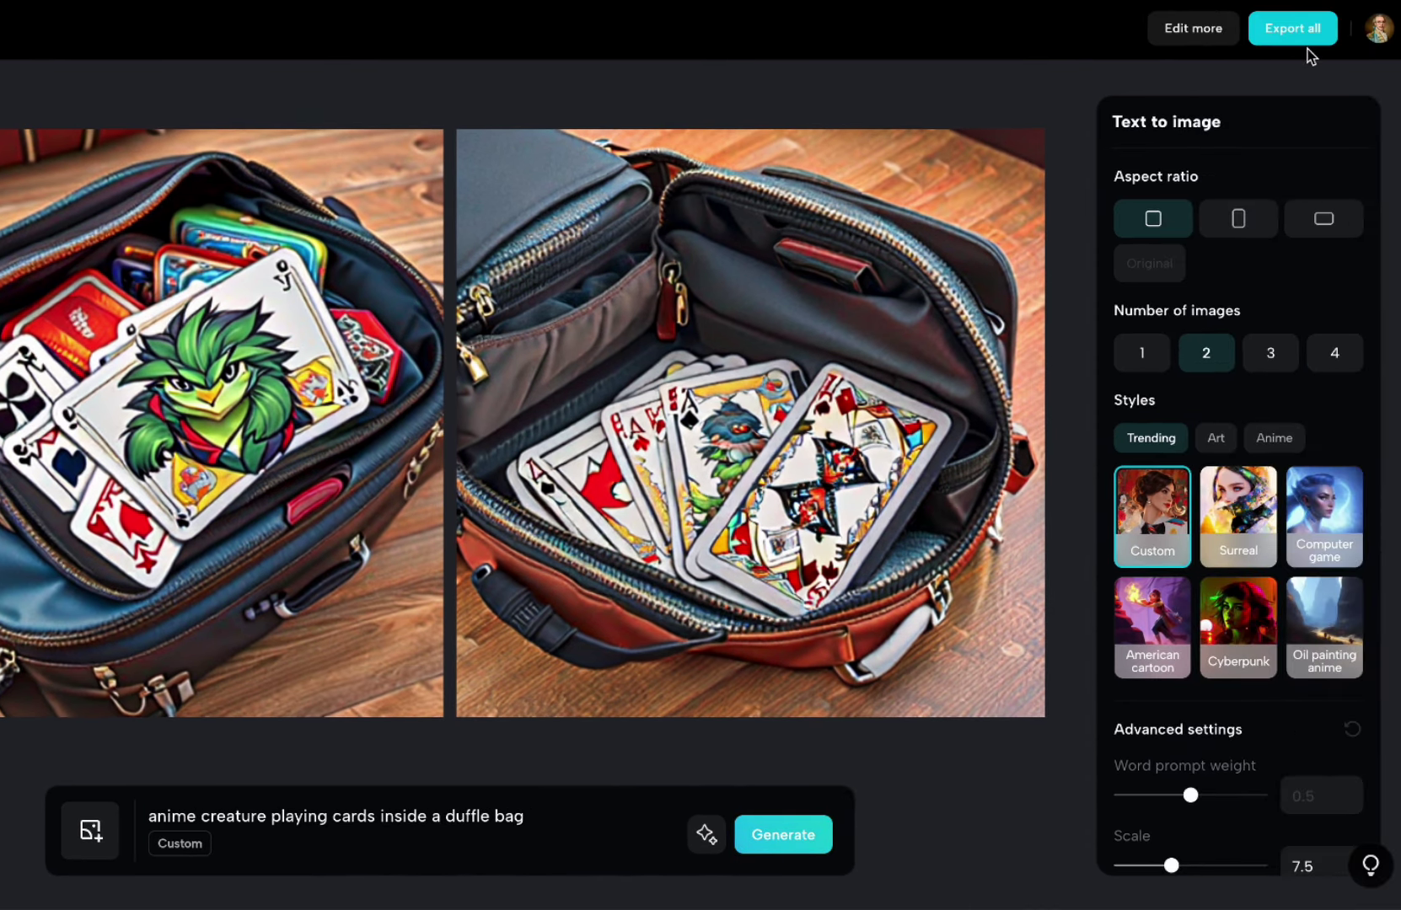
Step: Download both duffle bag images and go to Recent drafts to reopen Mistaken Identity
click(1303, 37)
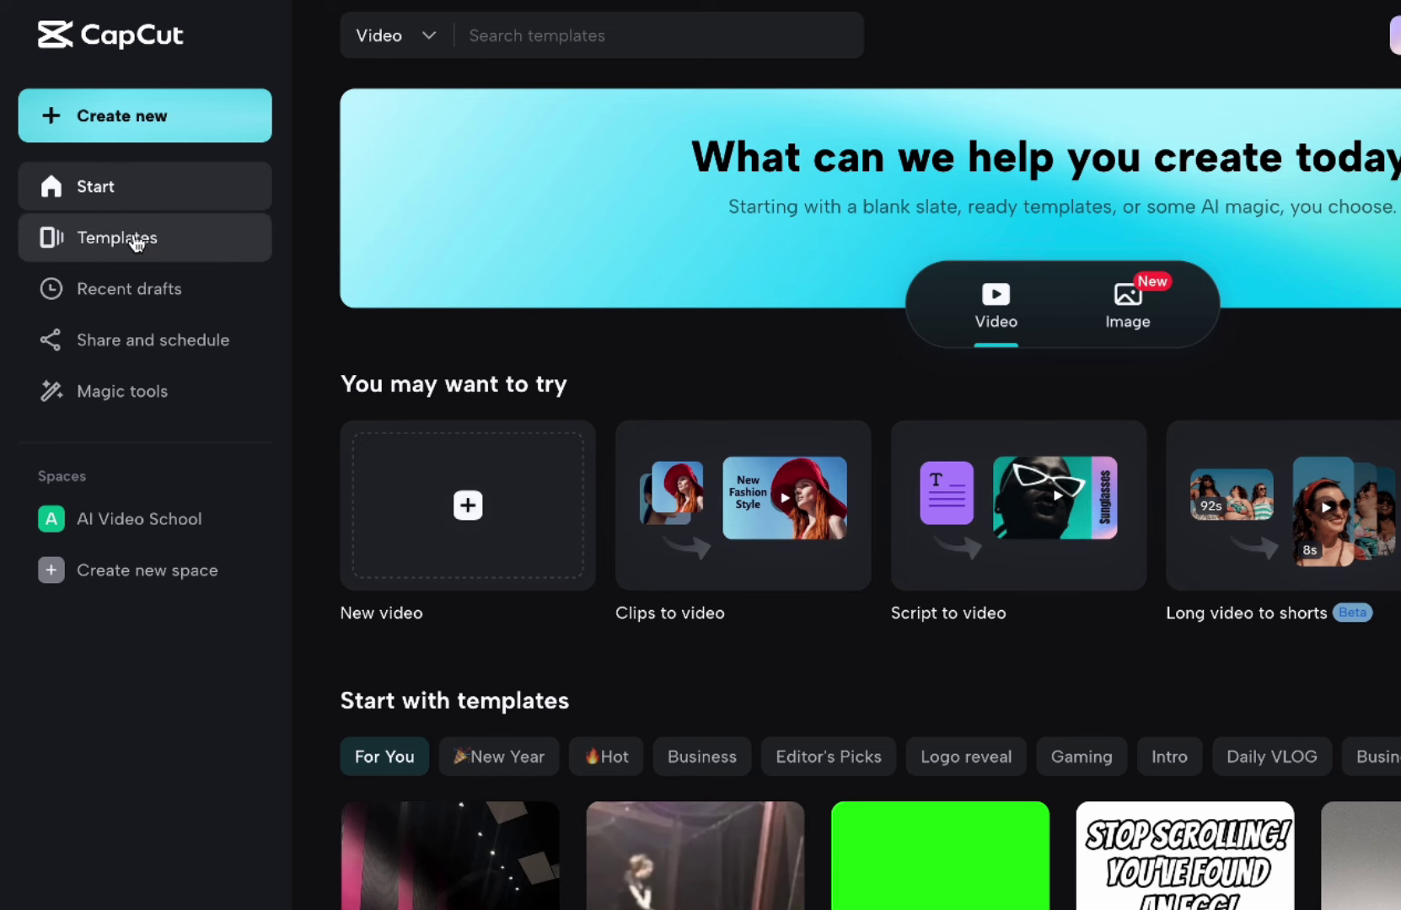
click(139, 287)
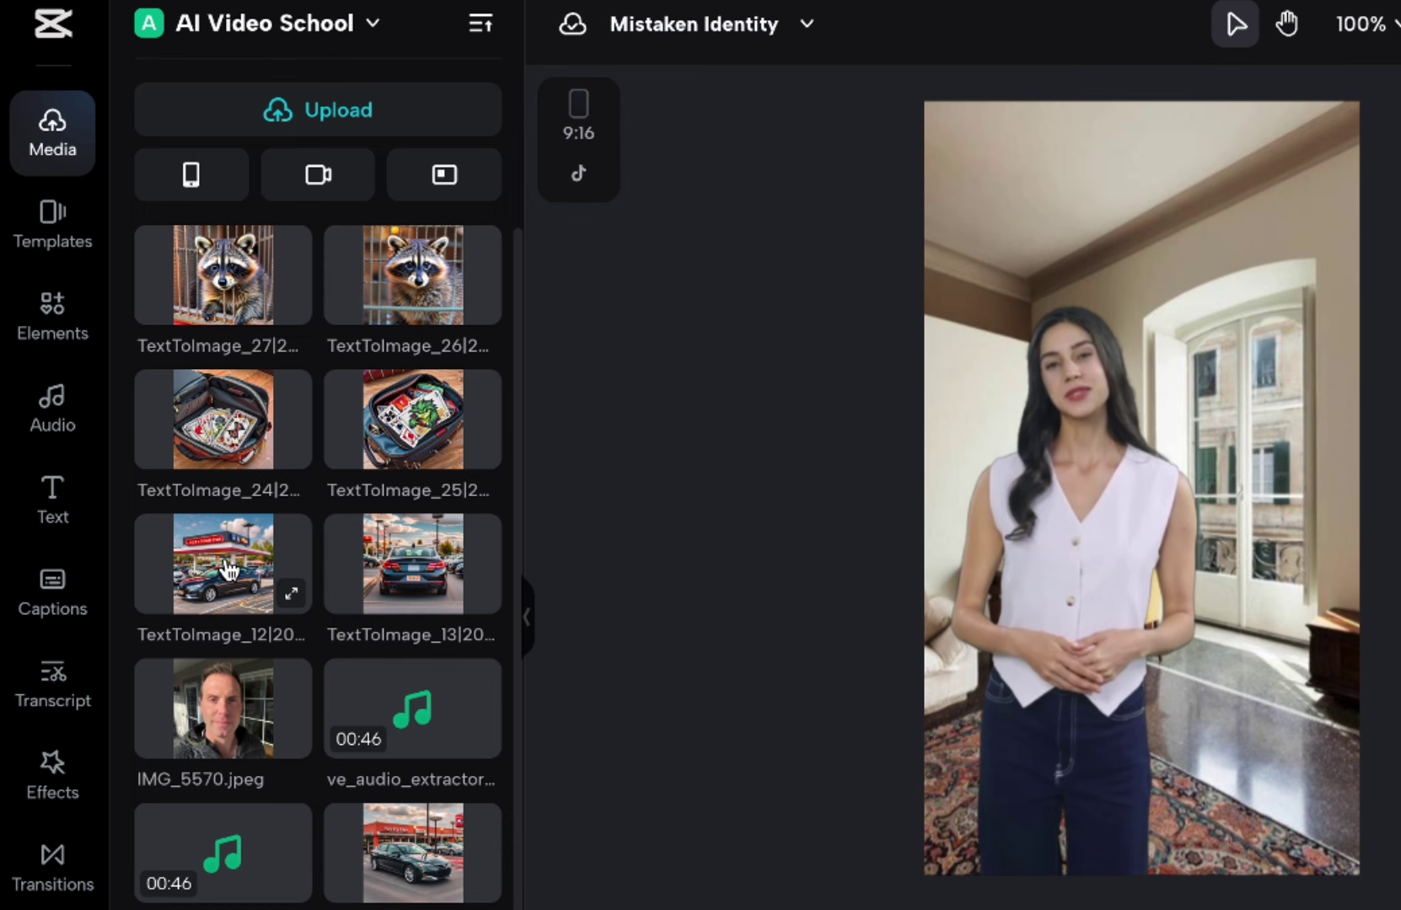
Step: Add the TextToImage_12 car image around 00:09, shrink it and move it upper right
drag(227, 570, 687, 739)
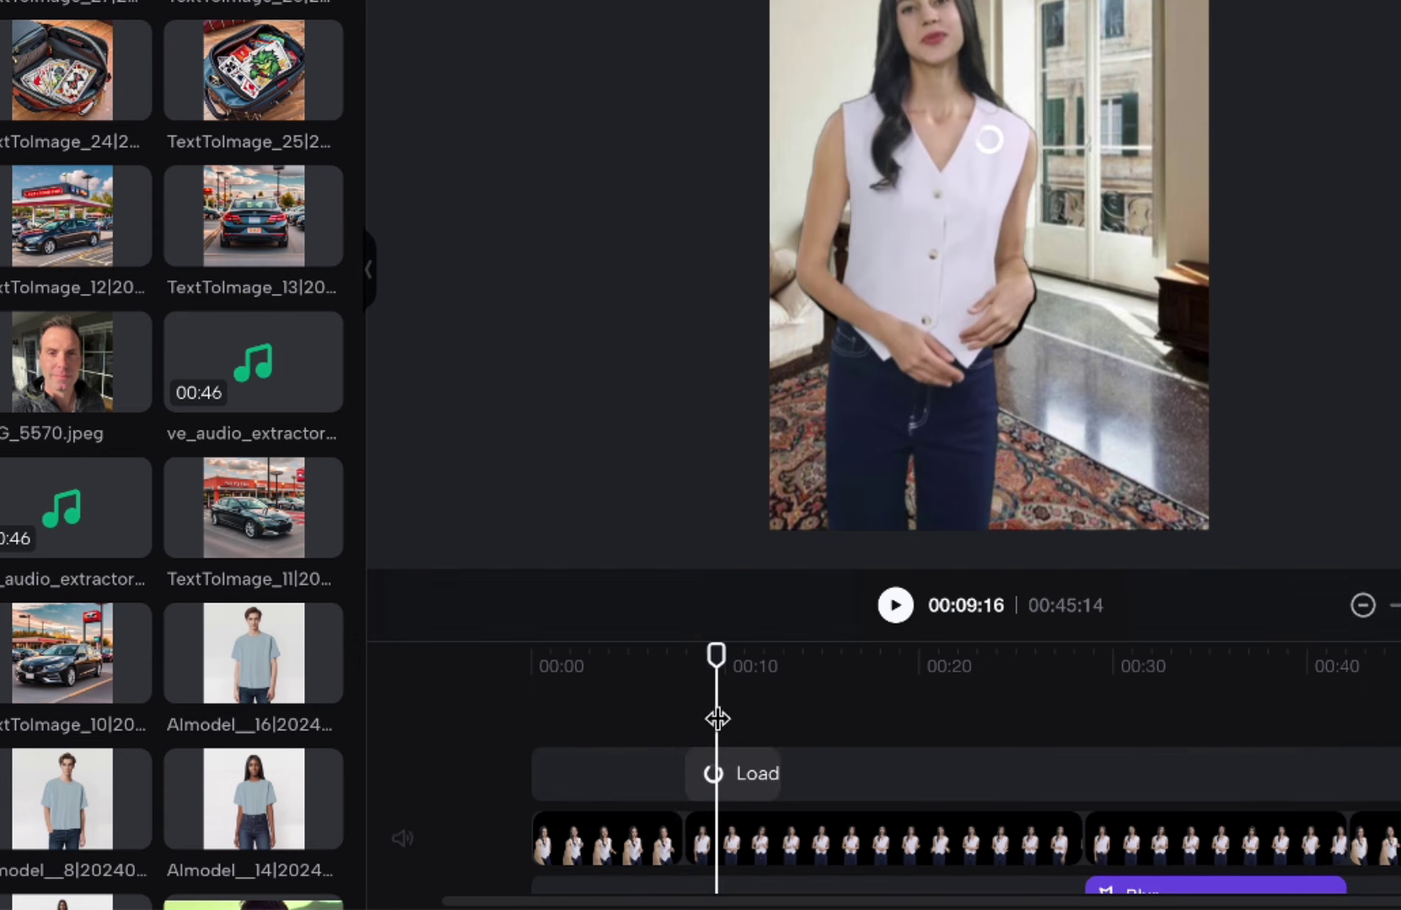
click(721, 767)
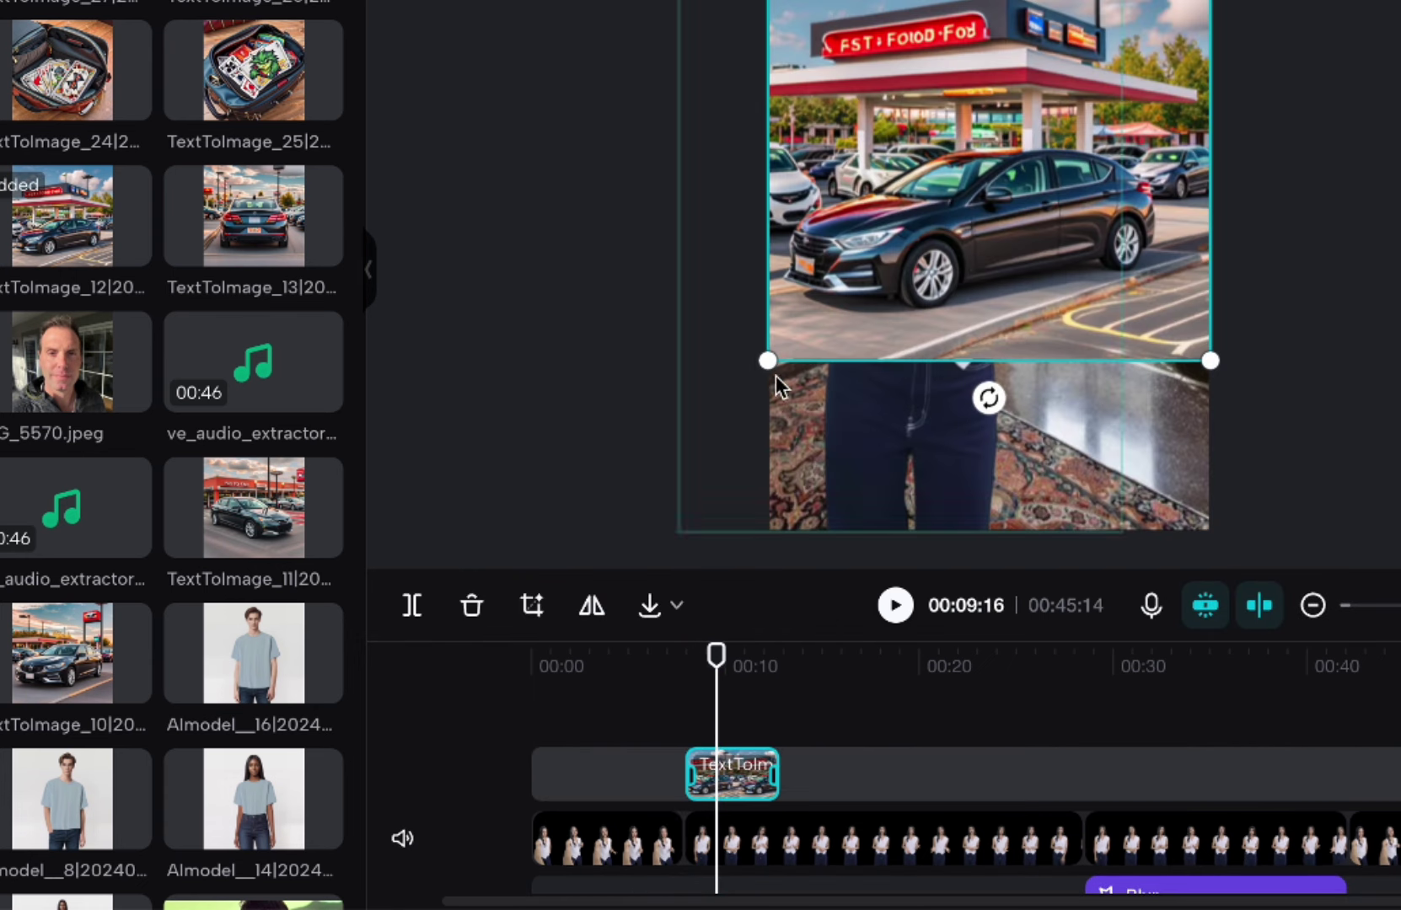
drag(766, 363, 958, 176)
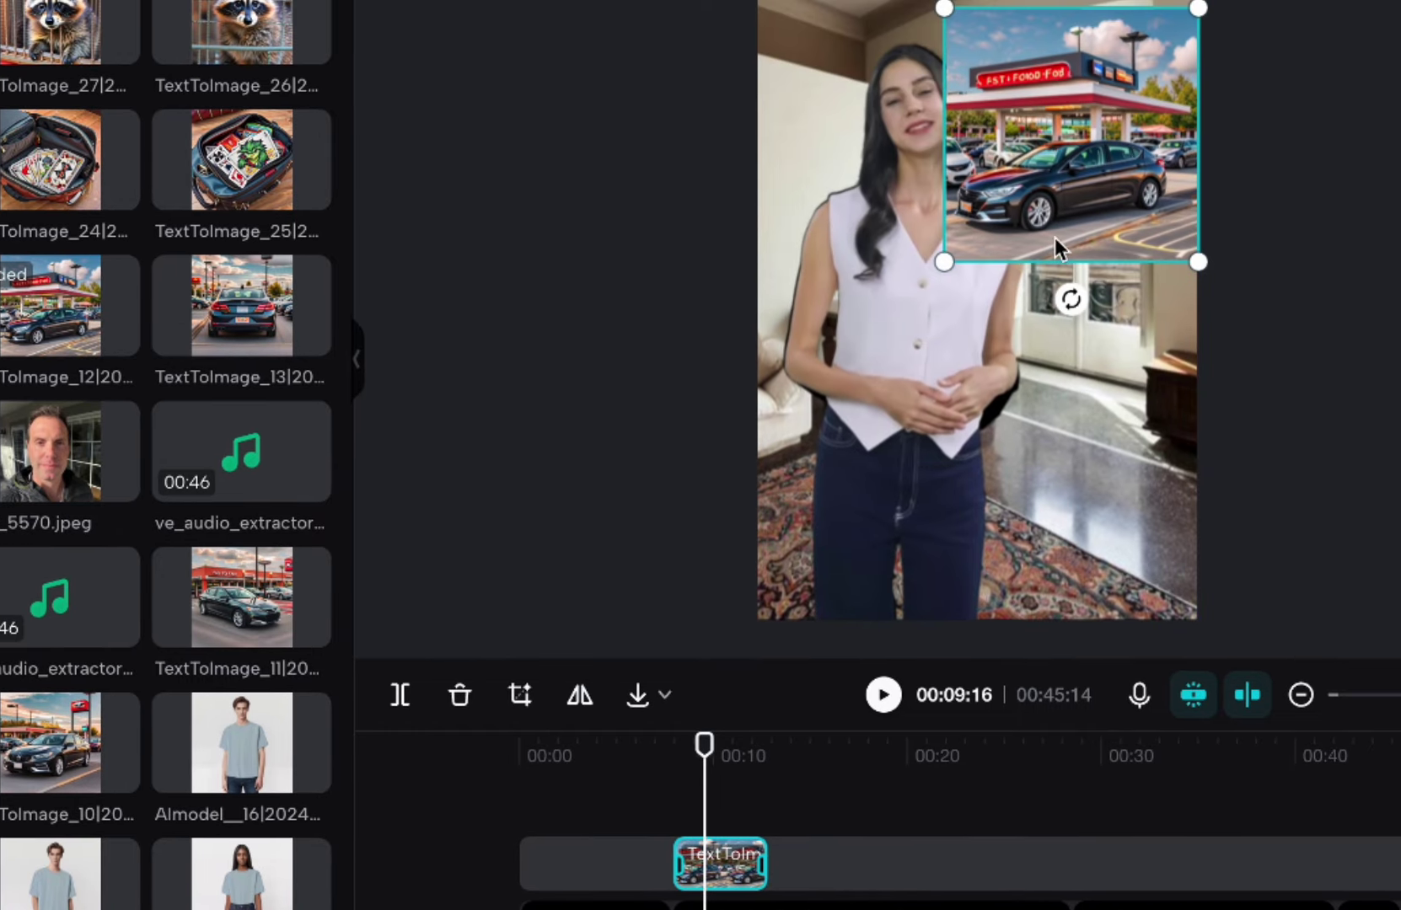
drag(1058, 229, 1053, 110)
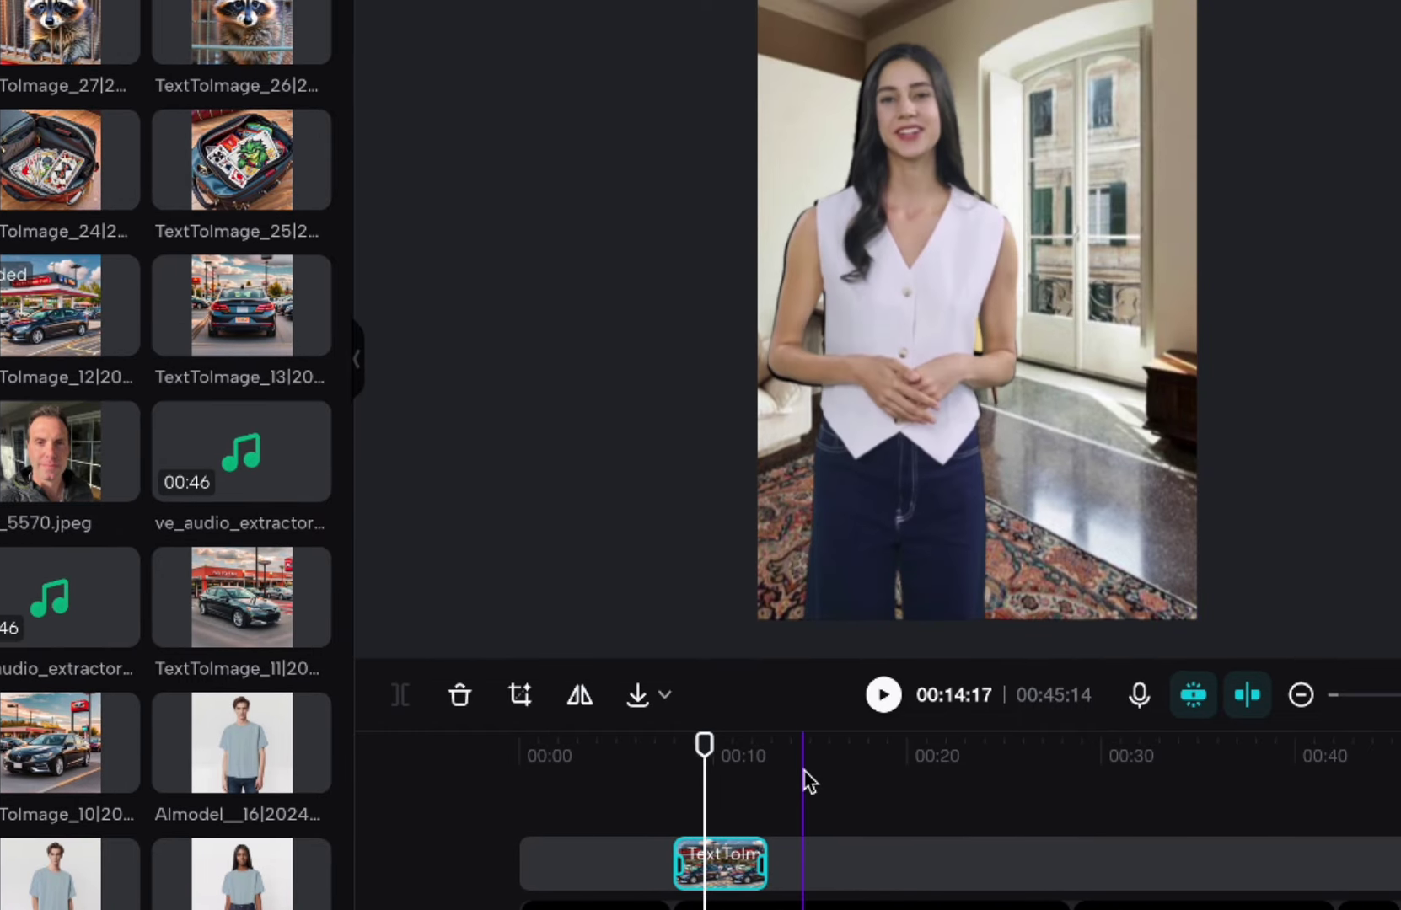
click(726, 761)
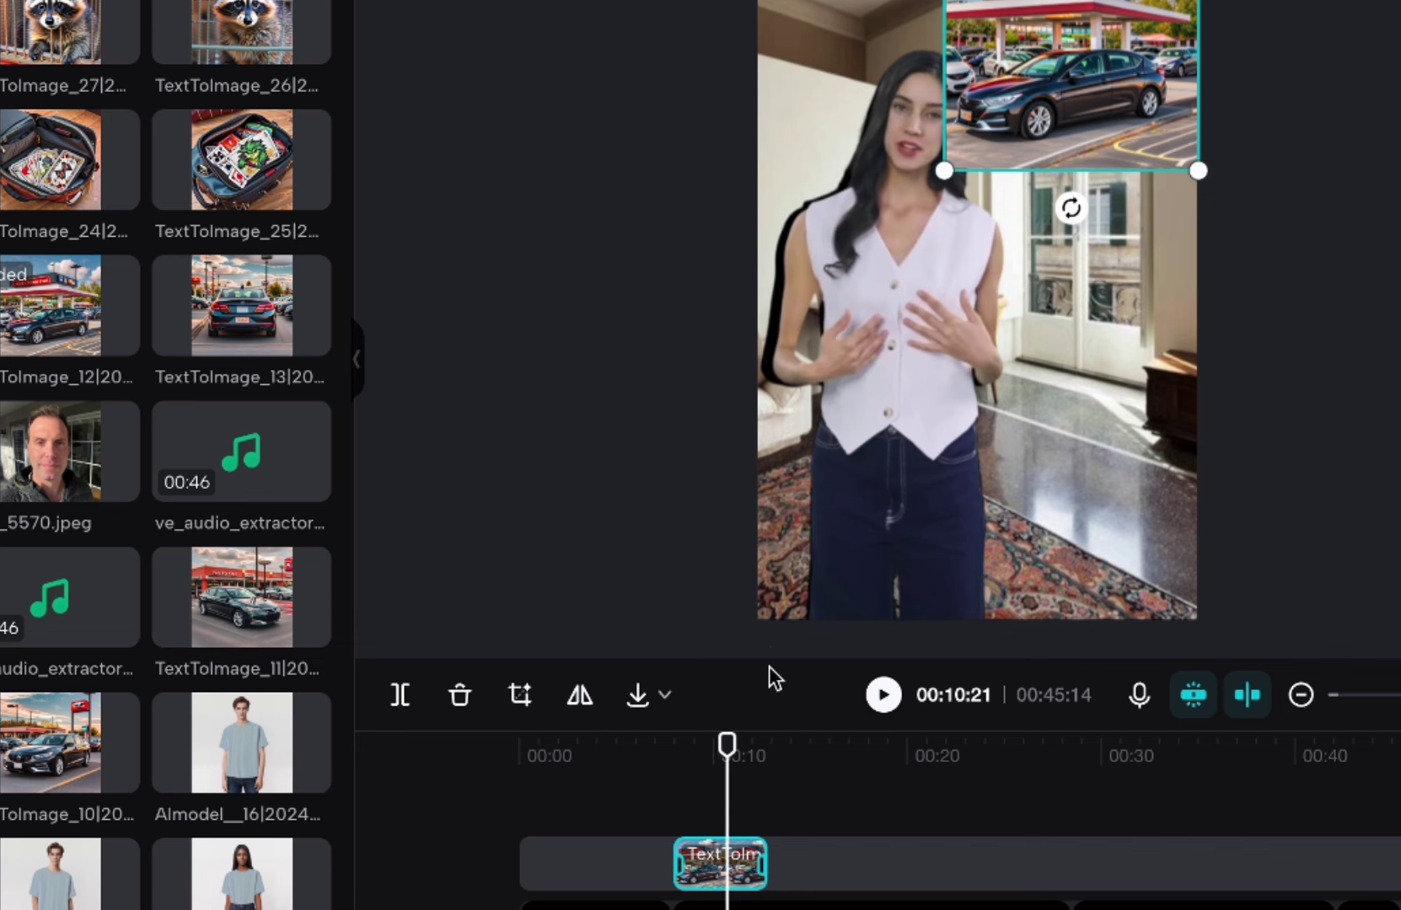
Step: Move the car image clip onto its own new overlay track and preview from 00:08
drag(772, 656, 810, 401)
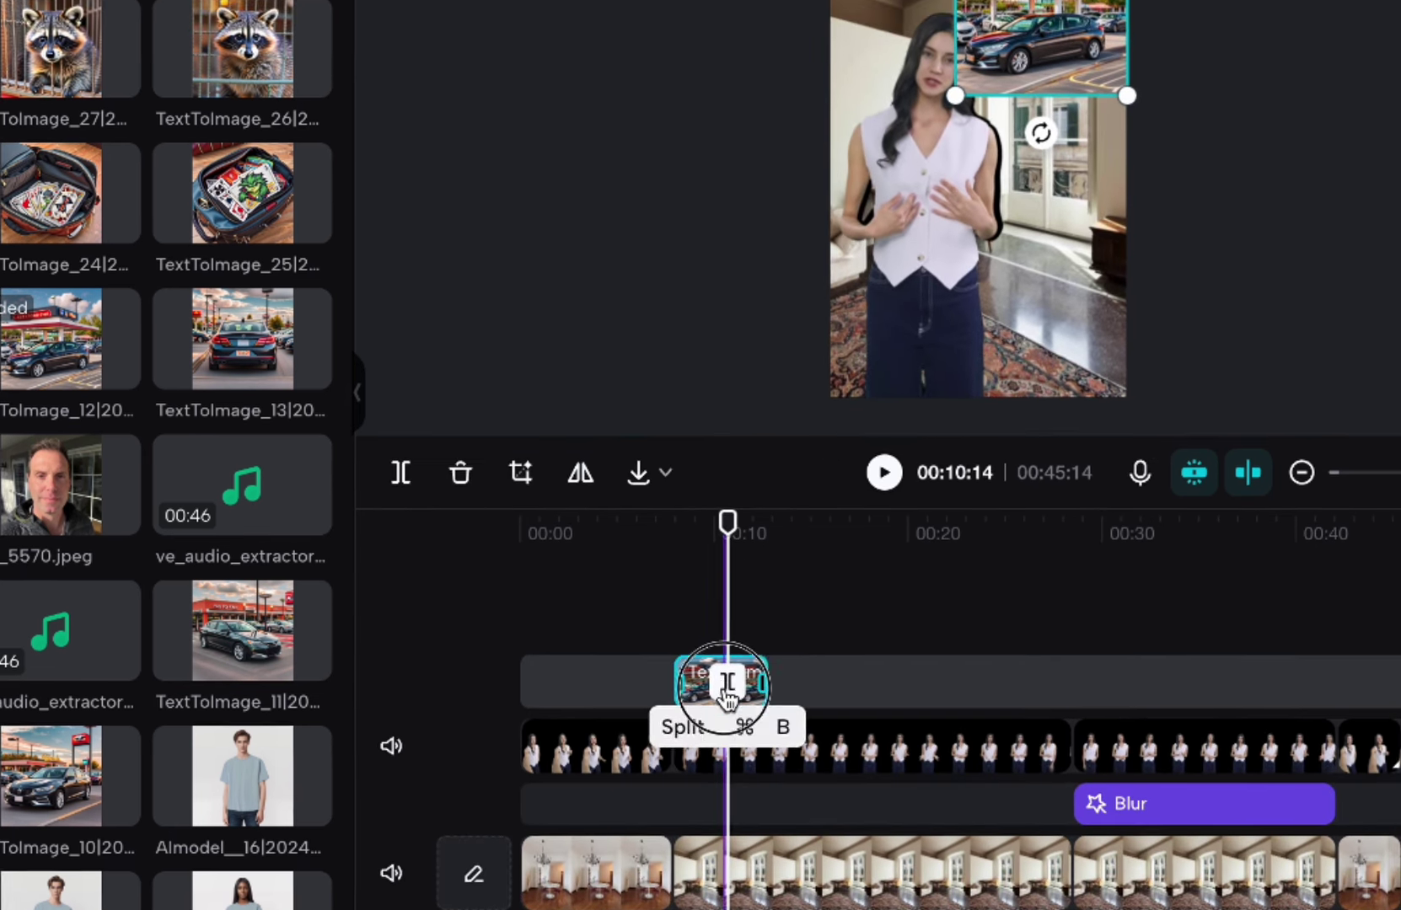
drag(730, 645, 733, 775)
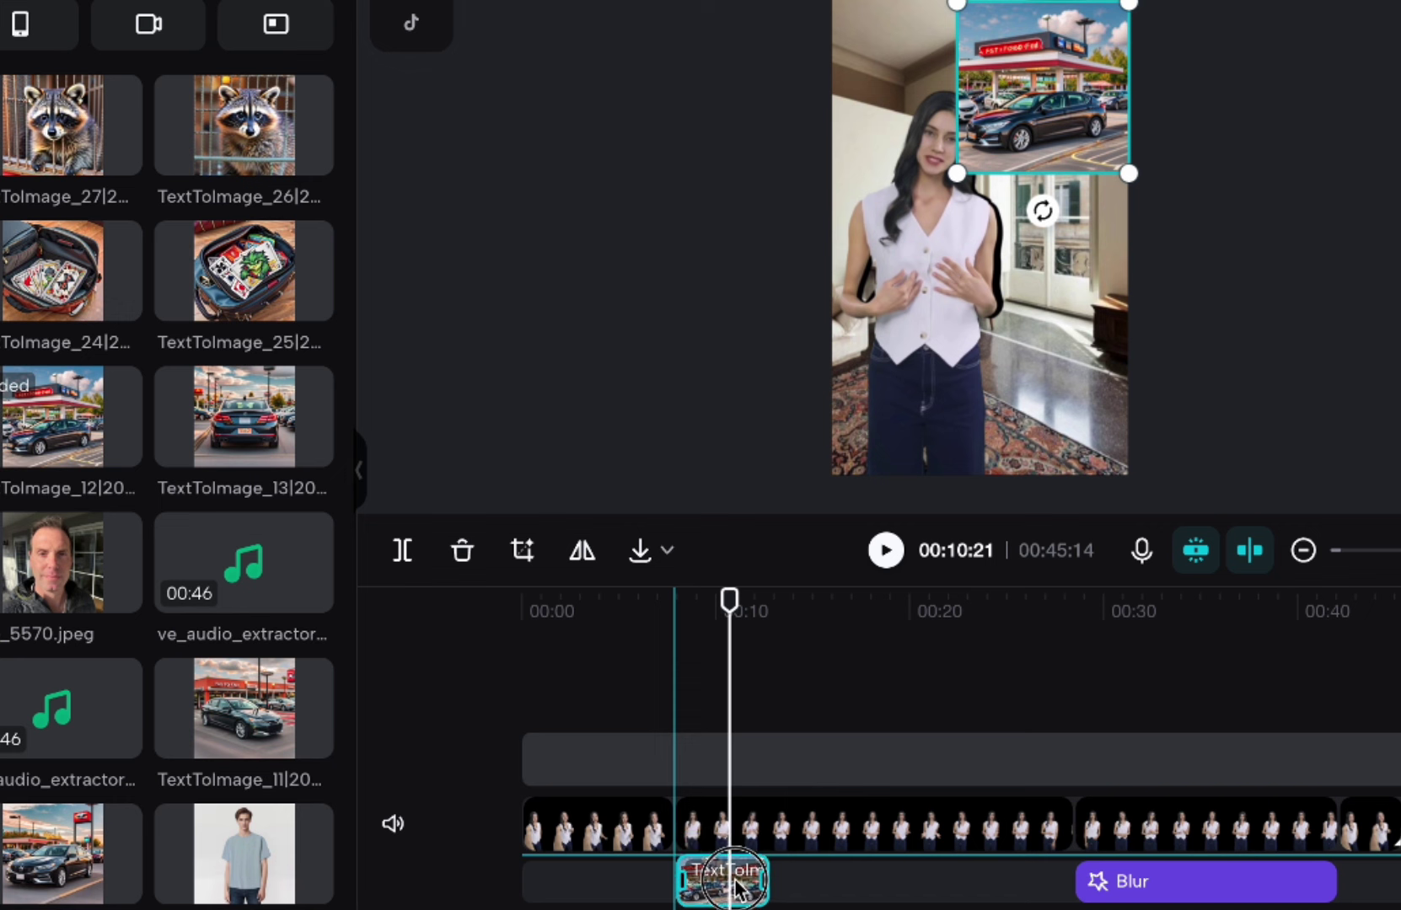
drag(734, 889, 735, 885)
click(690, 690)
key(space)
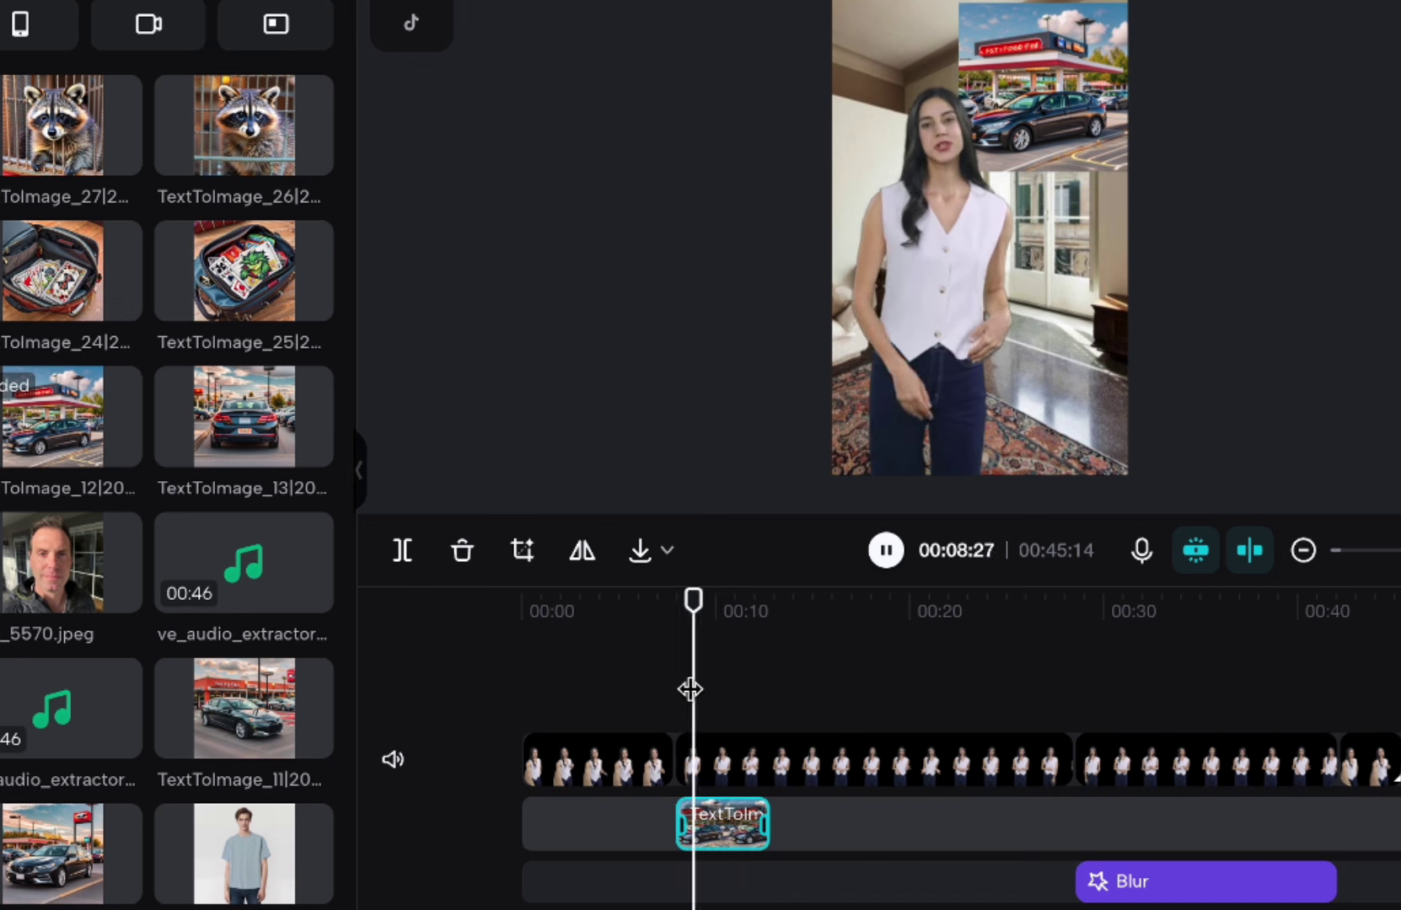
Step: Enlarge the car image at the frame's top right, preview, and drag in the suitcase image
click(1011, 134)
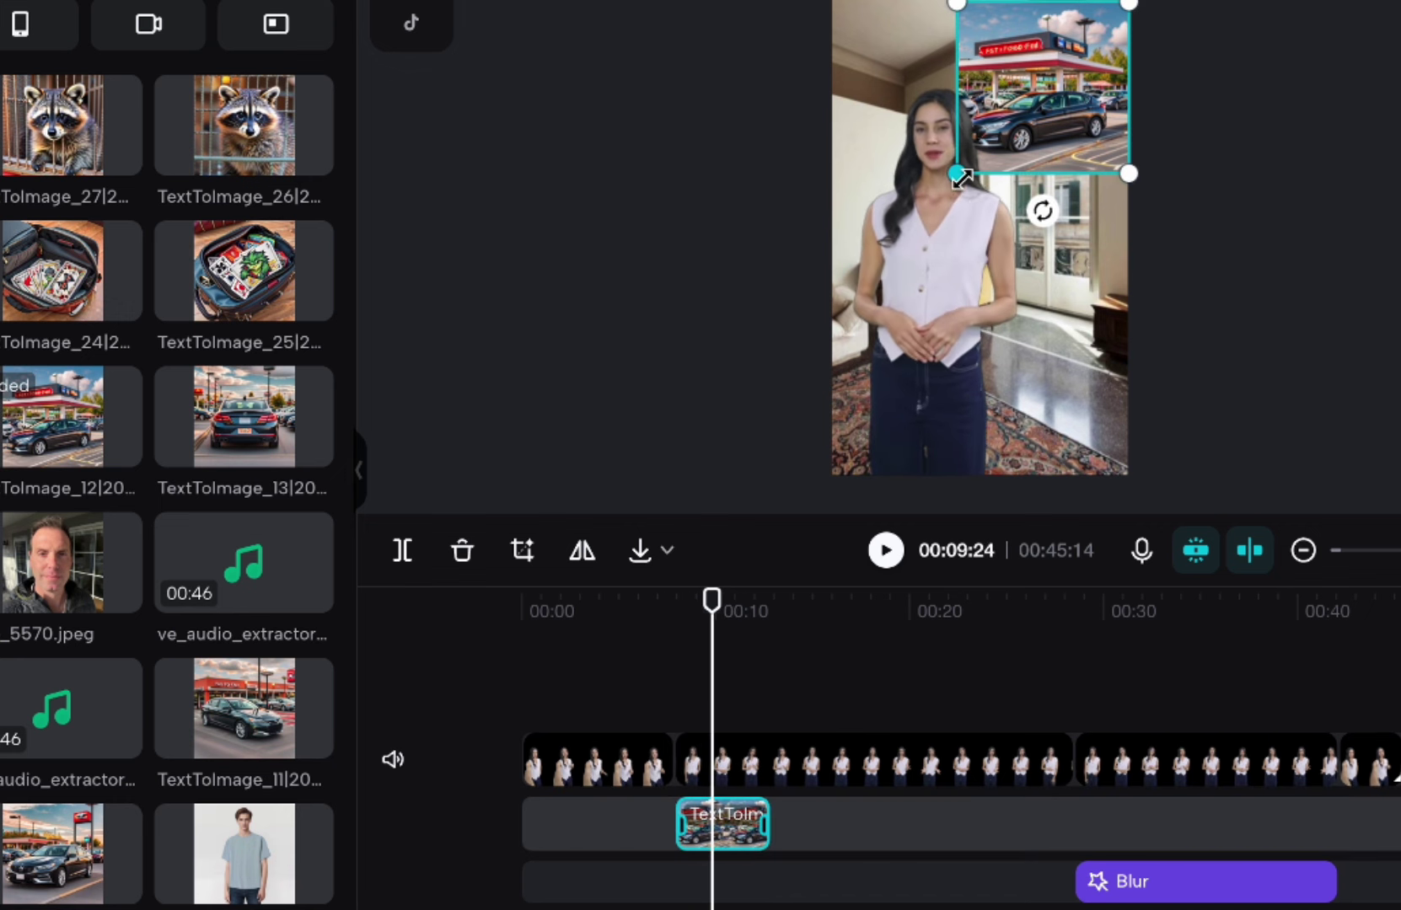
drag(957, 176, 922, 203)
drag(1014, 158, 1058, 94)
click(662, 687)
key(space)
key(space)
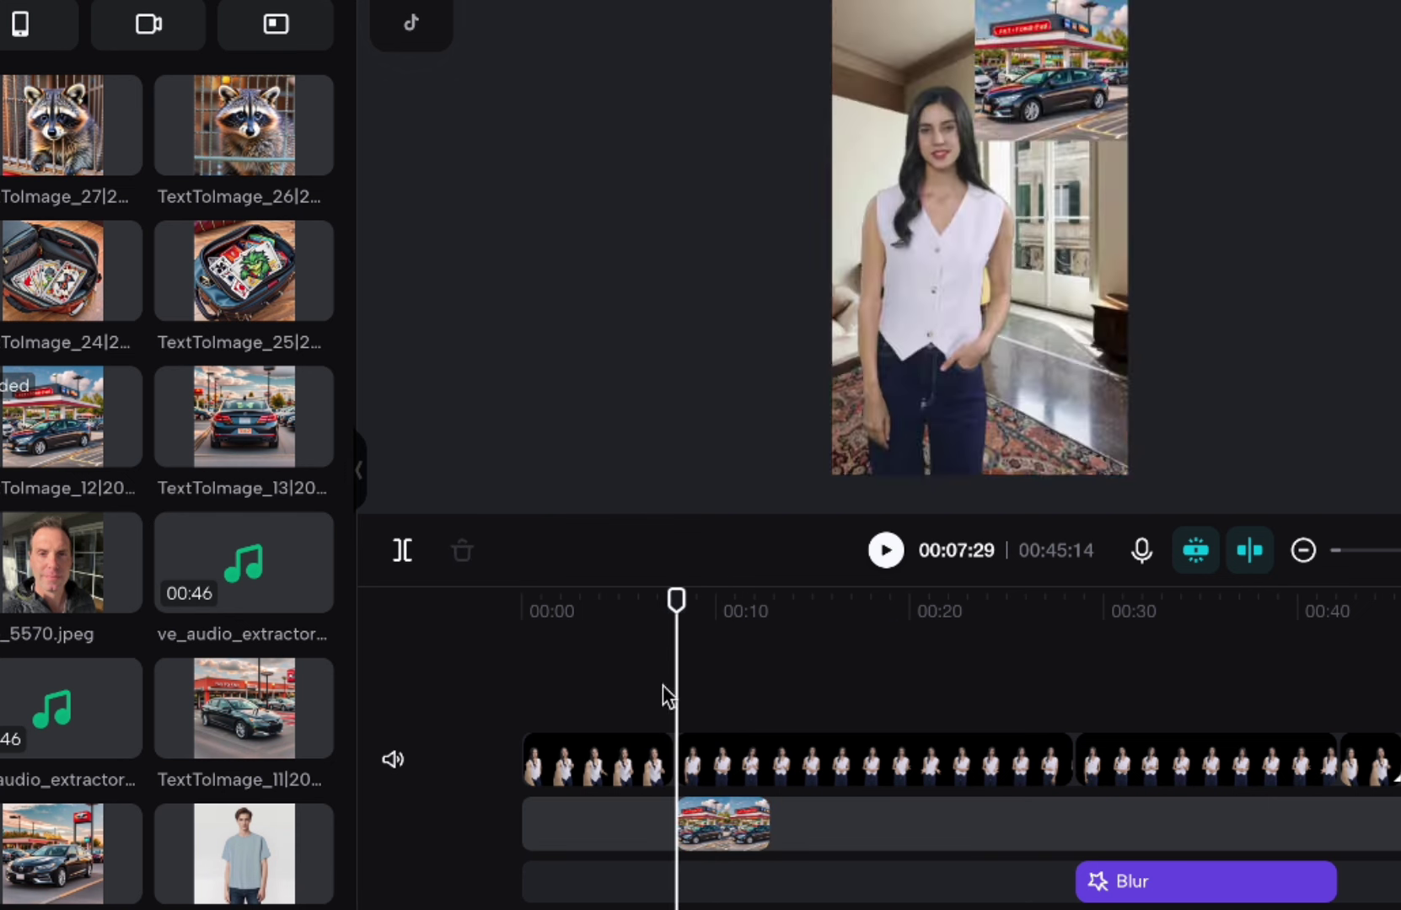
drag(207, 287, 777, 834)
Step: Place the suitcase image overlay and add the raccoon image after it
click(808, 699)
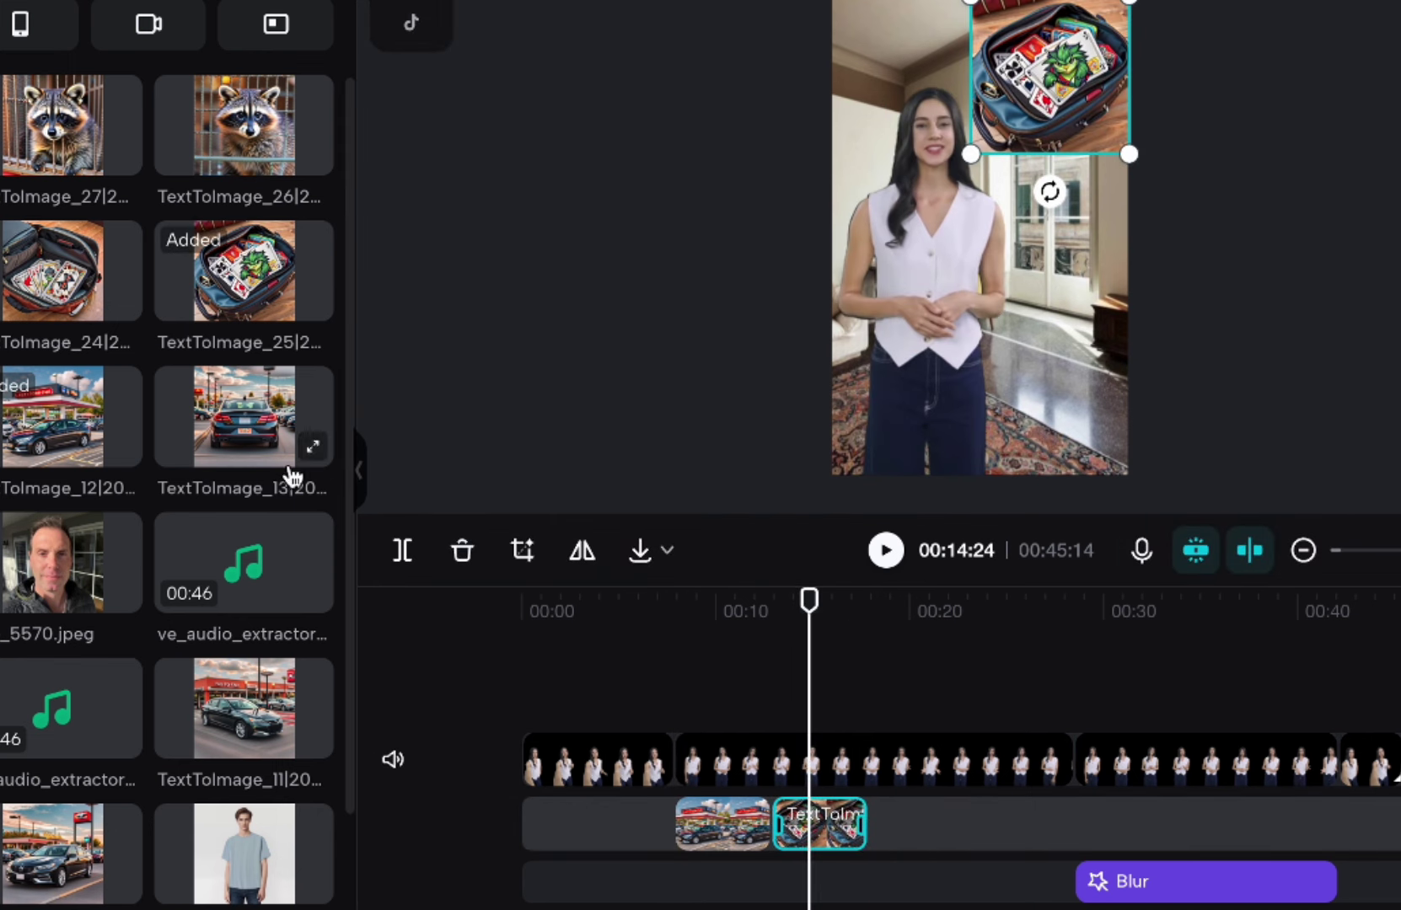
drag(124, 144, 52, 142)
drag(240, 144, 885, 827)
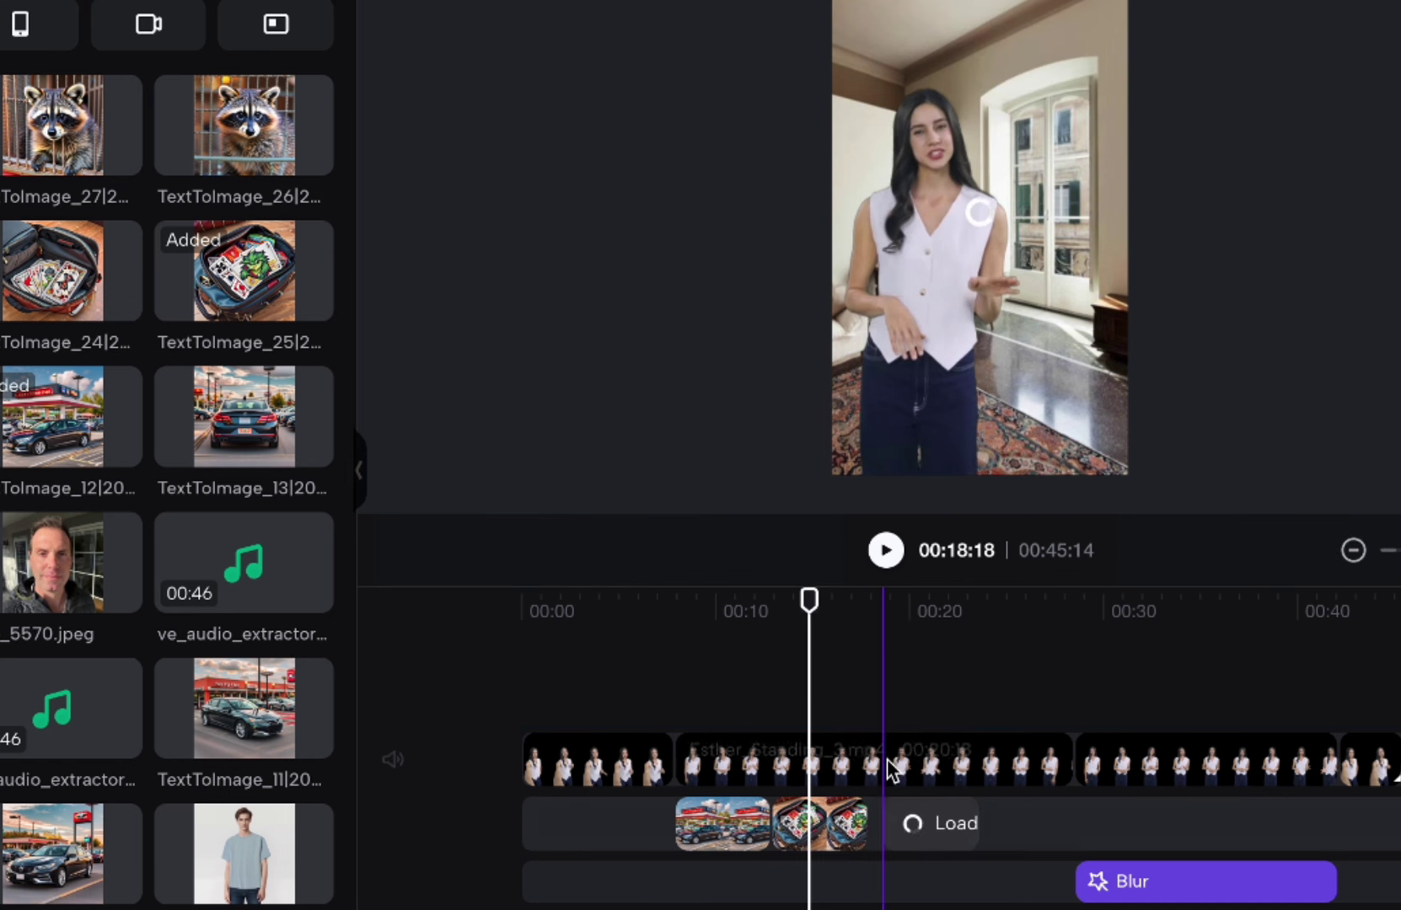
Step: Raise the raccoon image in the frame and lengthen its clip to about 00:24
click(914, 821)
drag(1071, 129, 1068, 106)
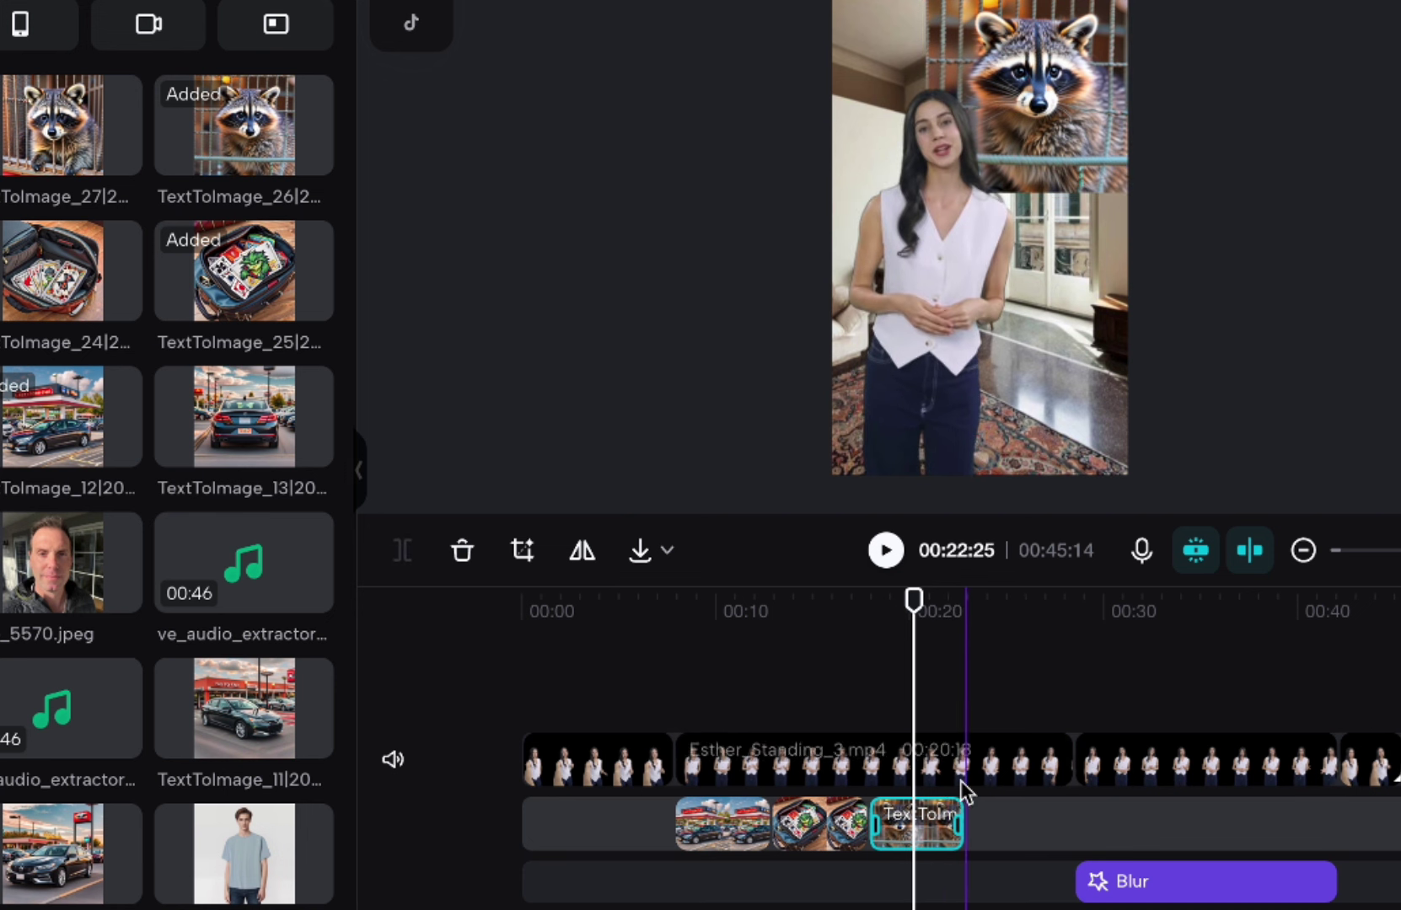
drag(963, 824, 1075, 837)
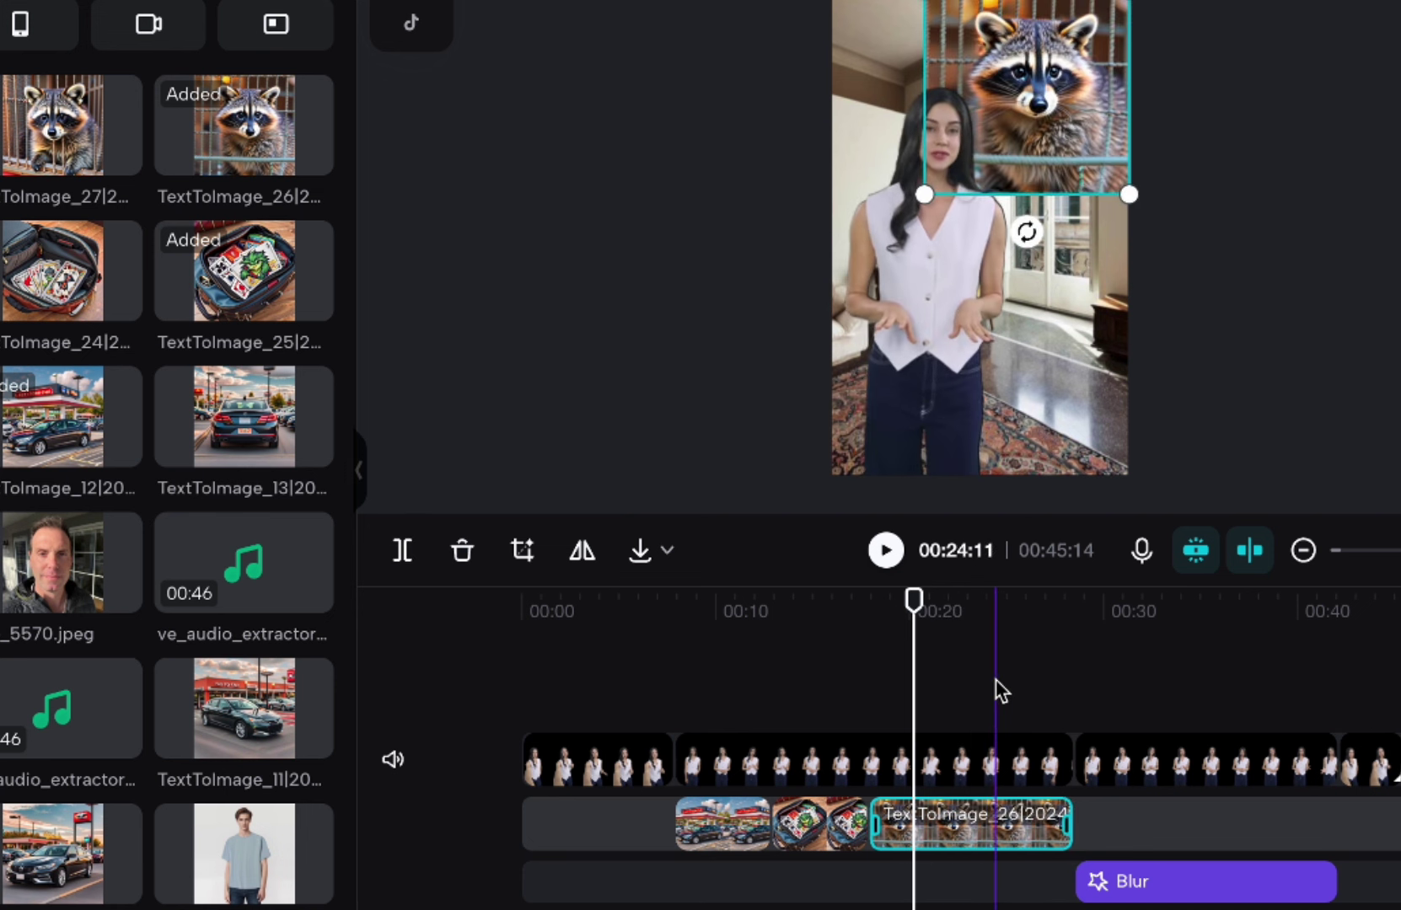
click(997, 691)
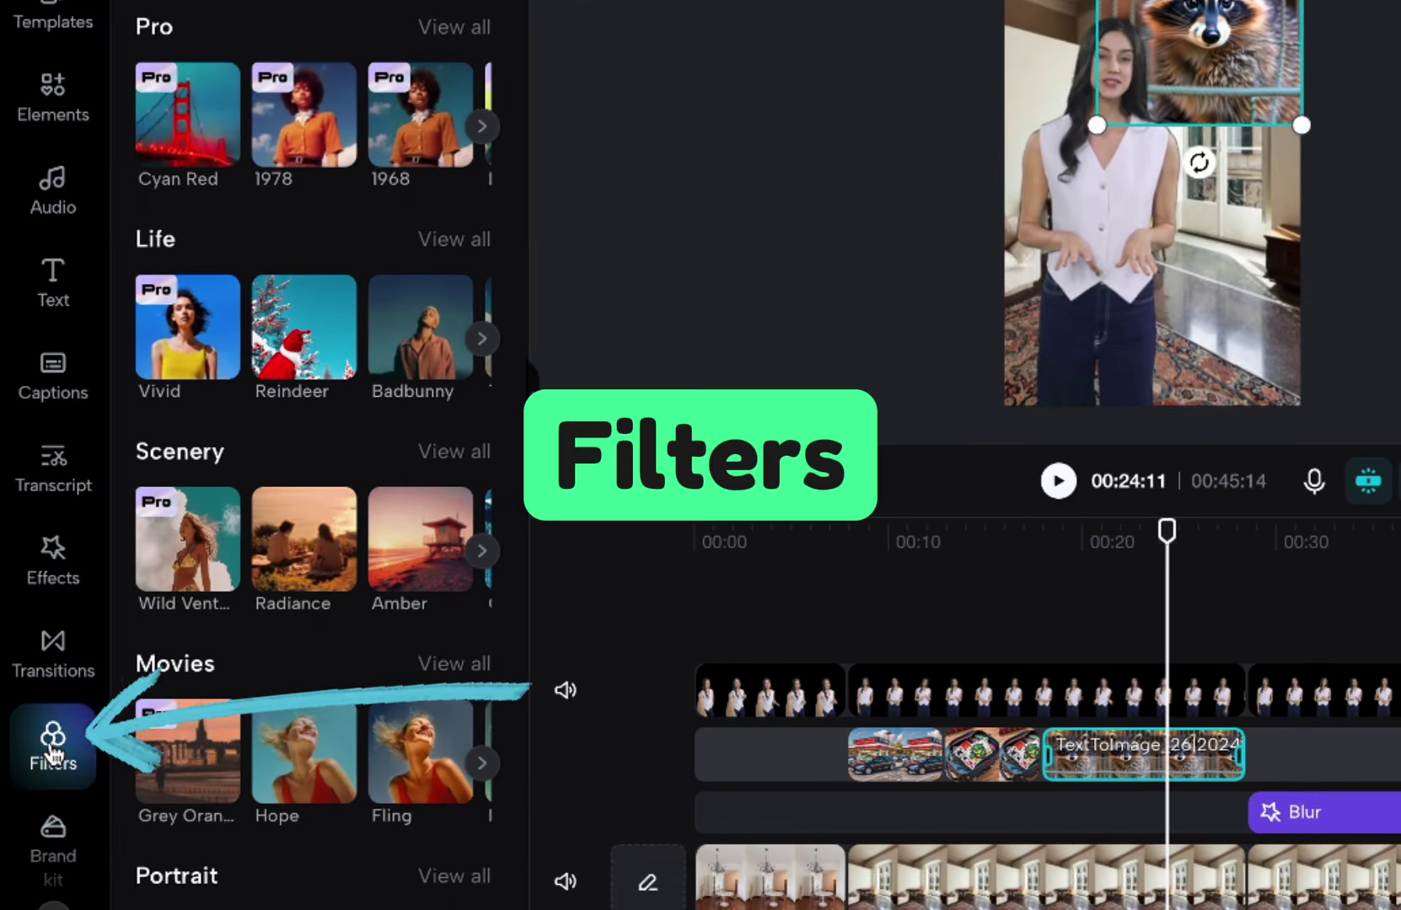
Step: Try the Hope filter, stretching it to cover the pop-up images
click(52, 749)
click(55, 745)
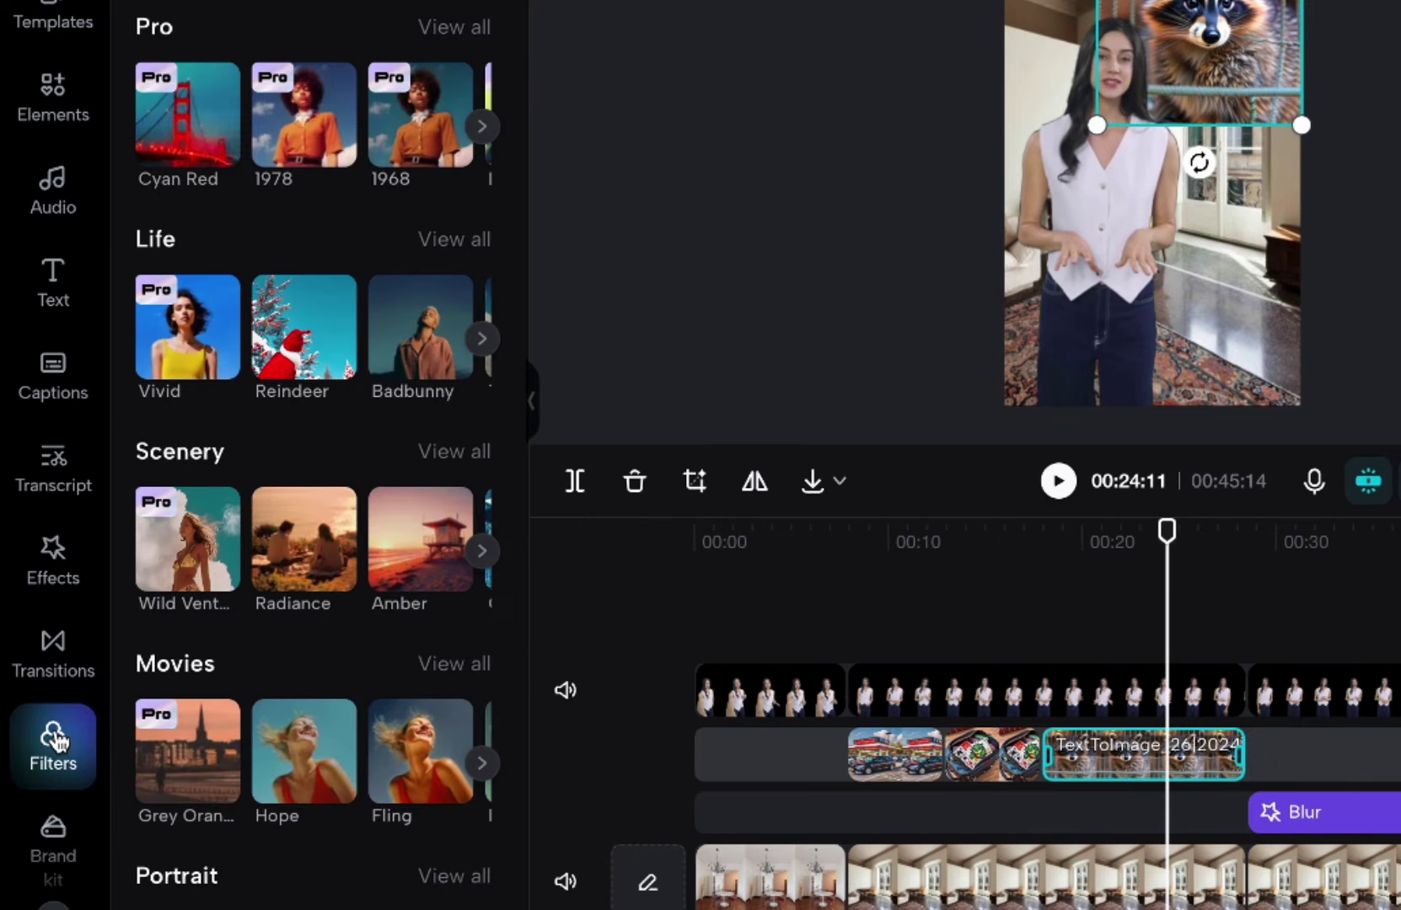
click(1087, 625)
drag(313, 781, 861, 654)
click(797, 651)
drag(1083, 659, 1244, 657)
click(1095, 585)
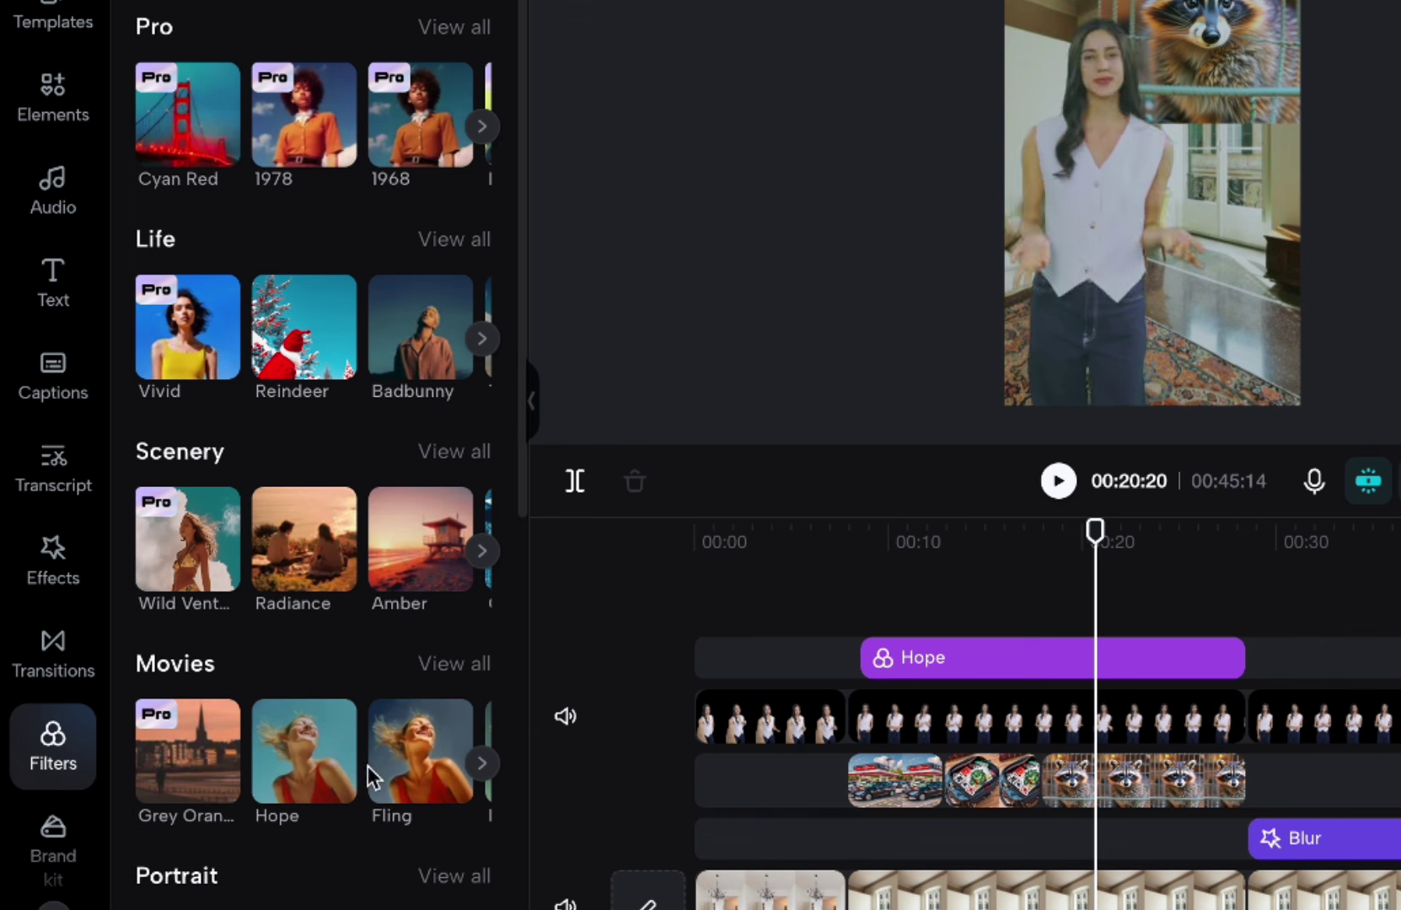
scroll(369, 771, right, 5)
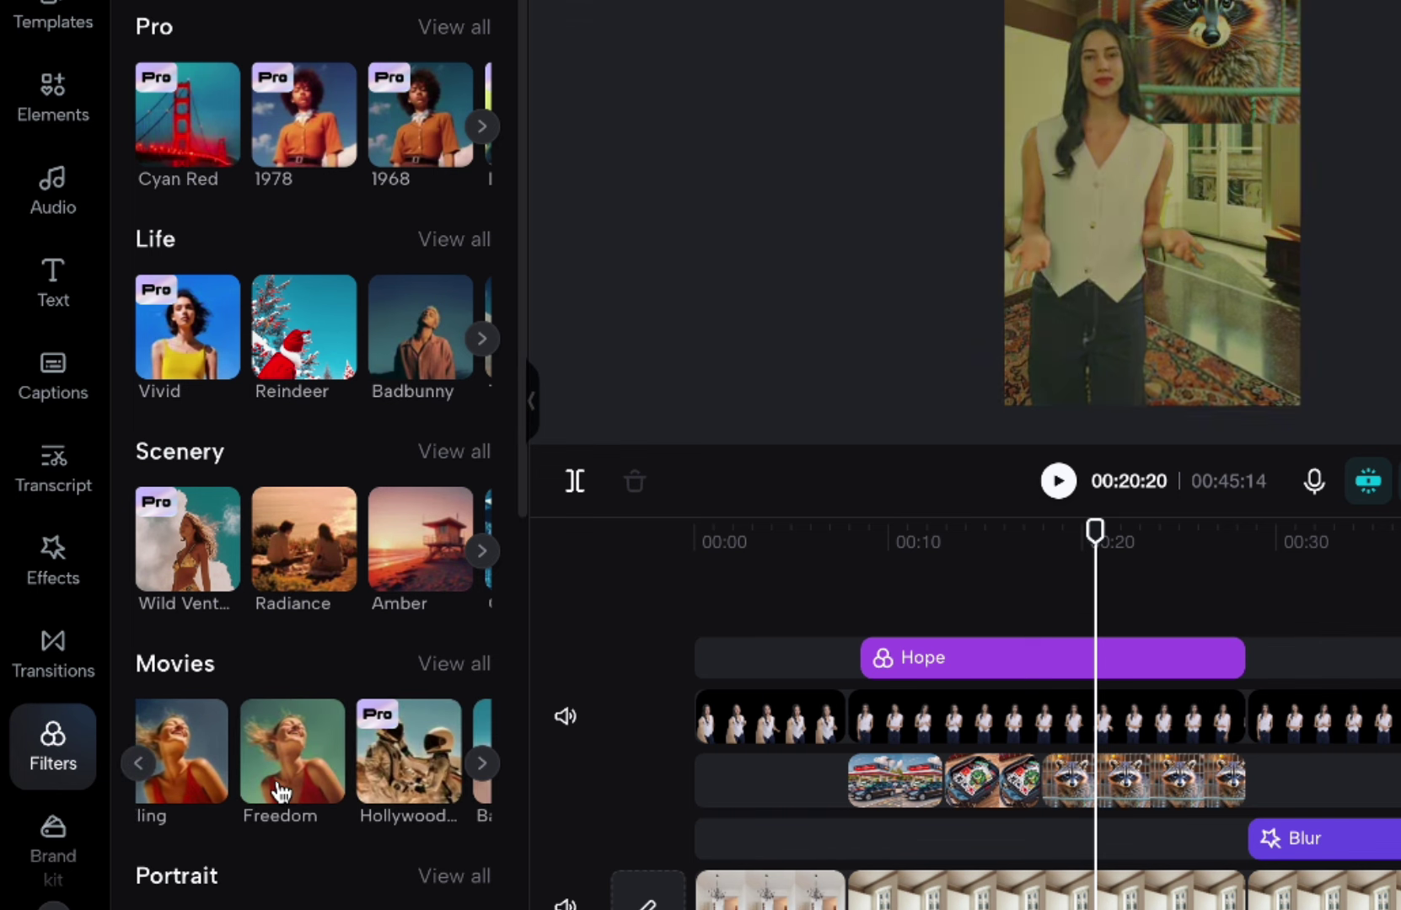
scroll(371, 782, right, 2)
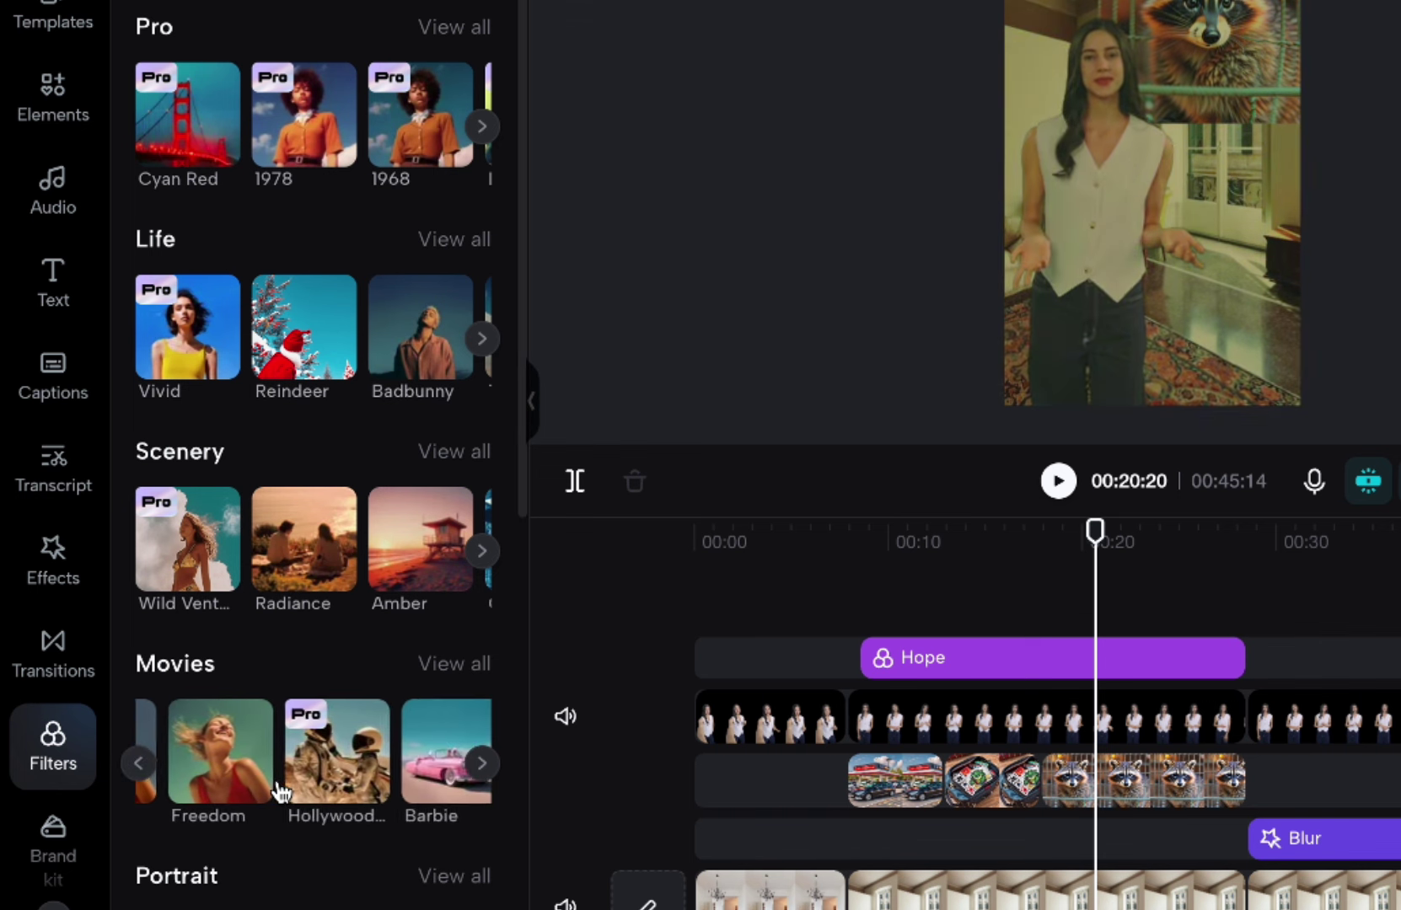
Step: Try a Hollywood filter after the Hope clip, then delete it
click(323, 777)
drag(323, 777, 1293, 698)
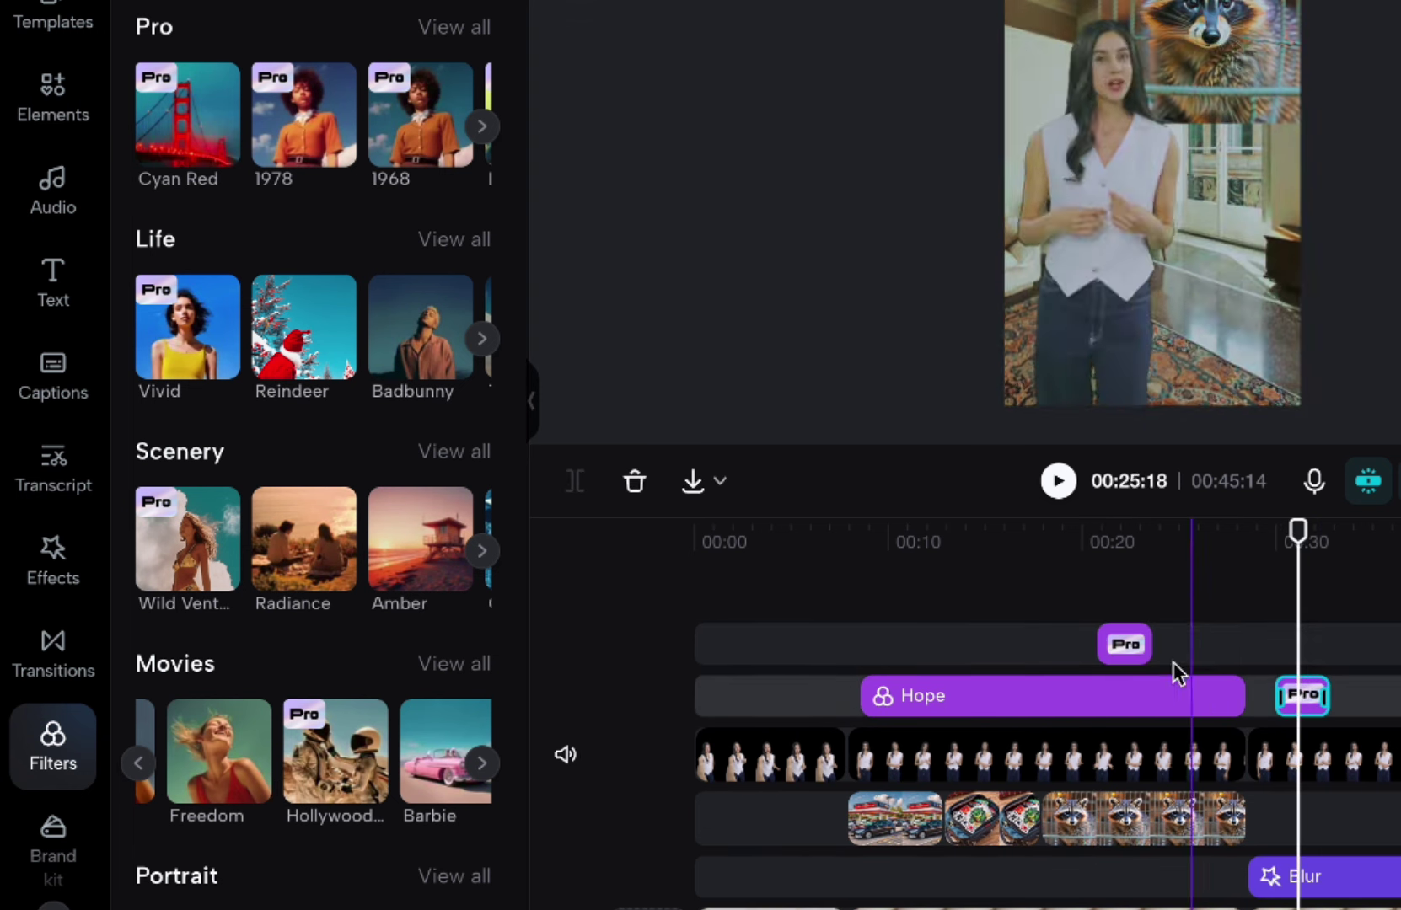
key(Delete)
click(1133, 653)
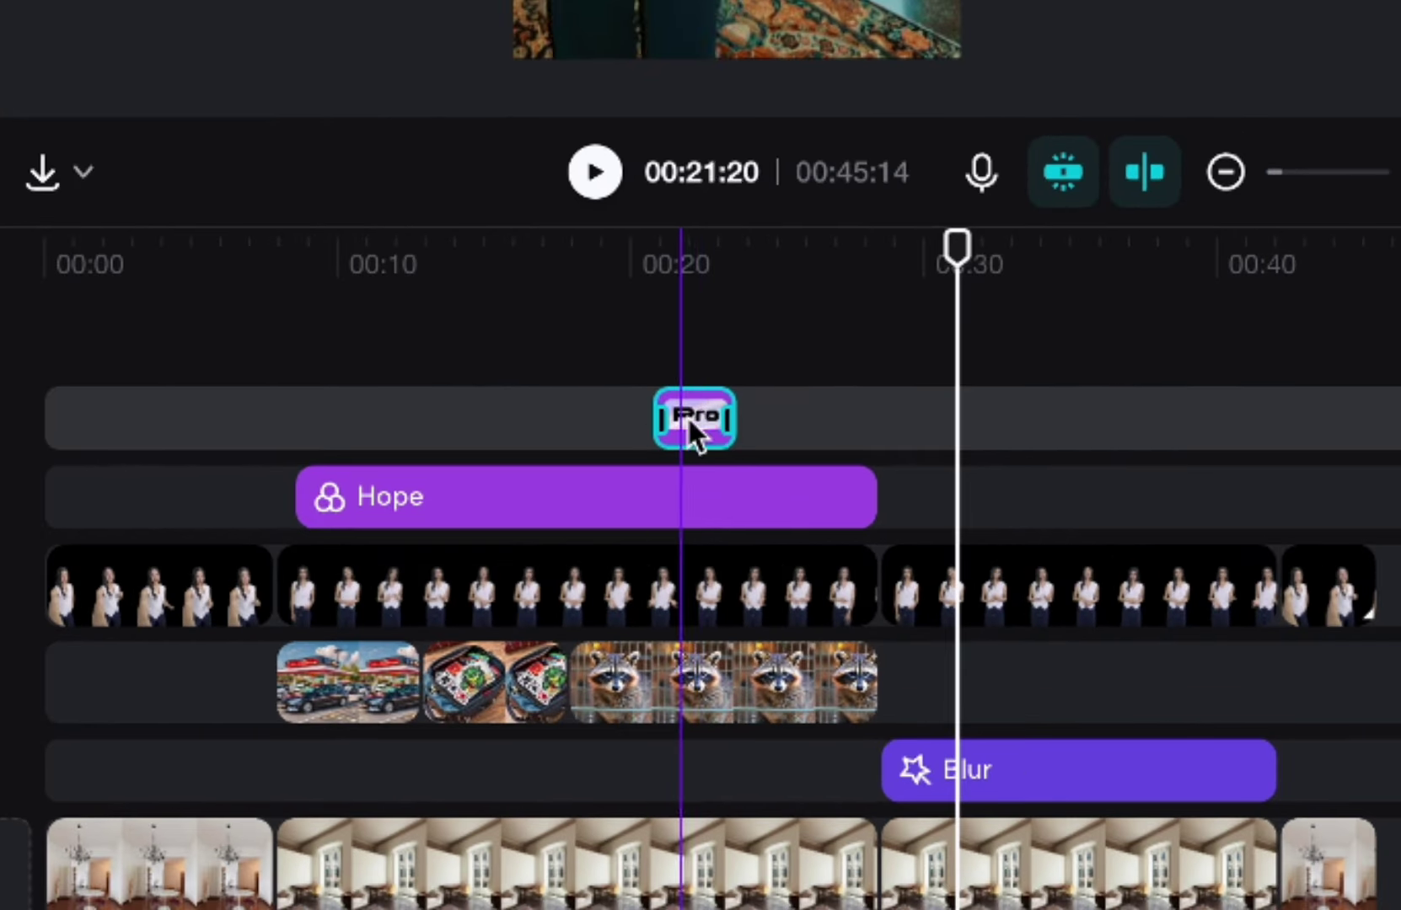
drag(1150, 641, 1233, 640)
drag(861, 411, 861, 412)
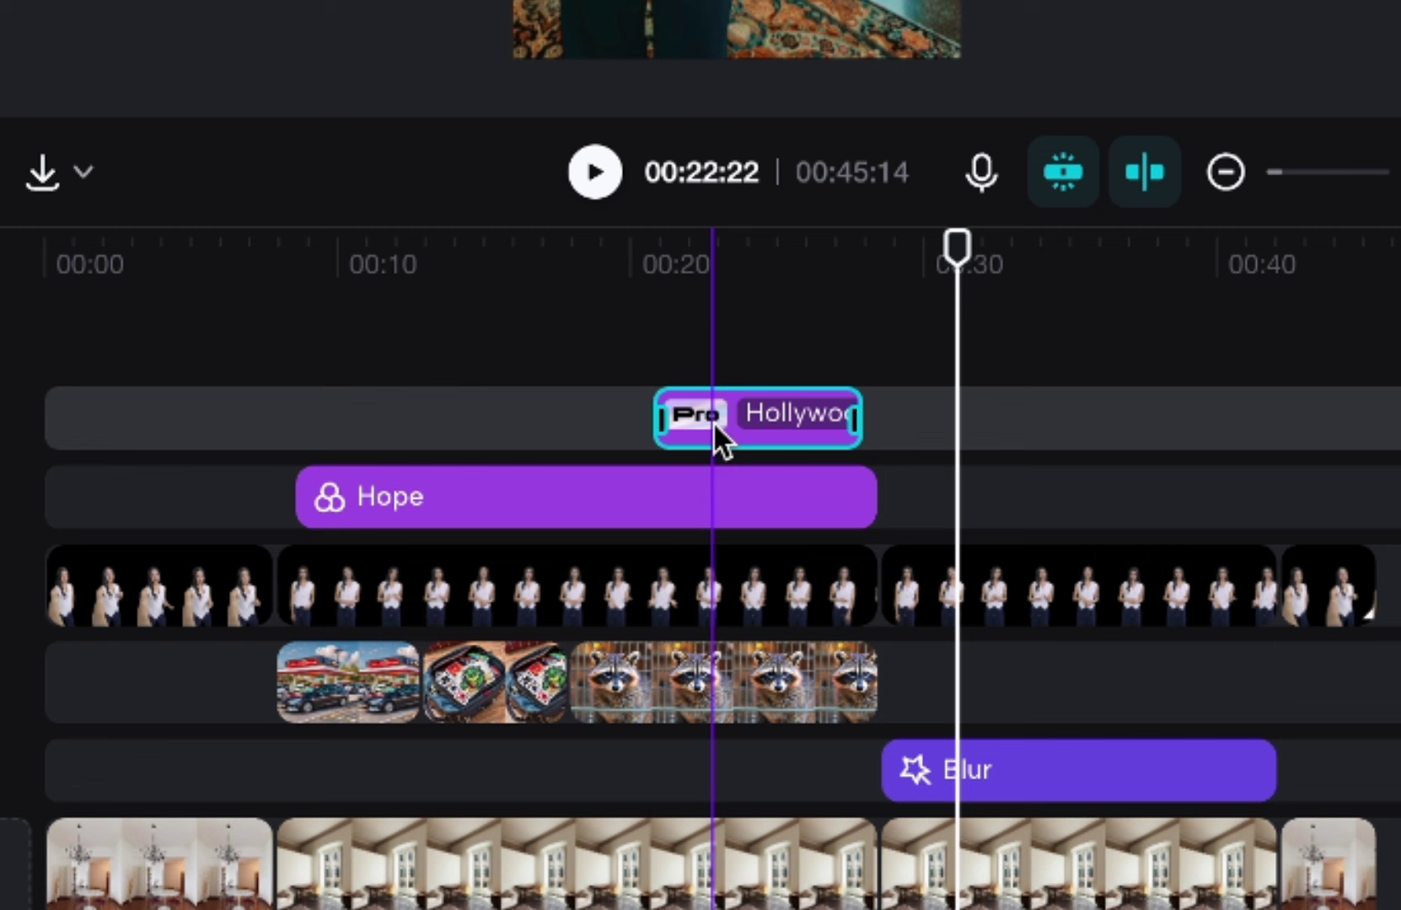
click(720, 429)
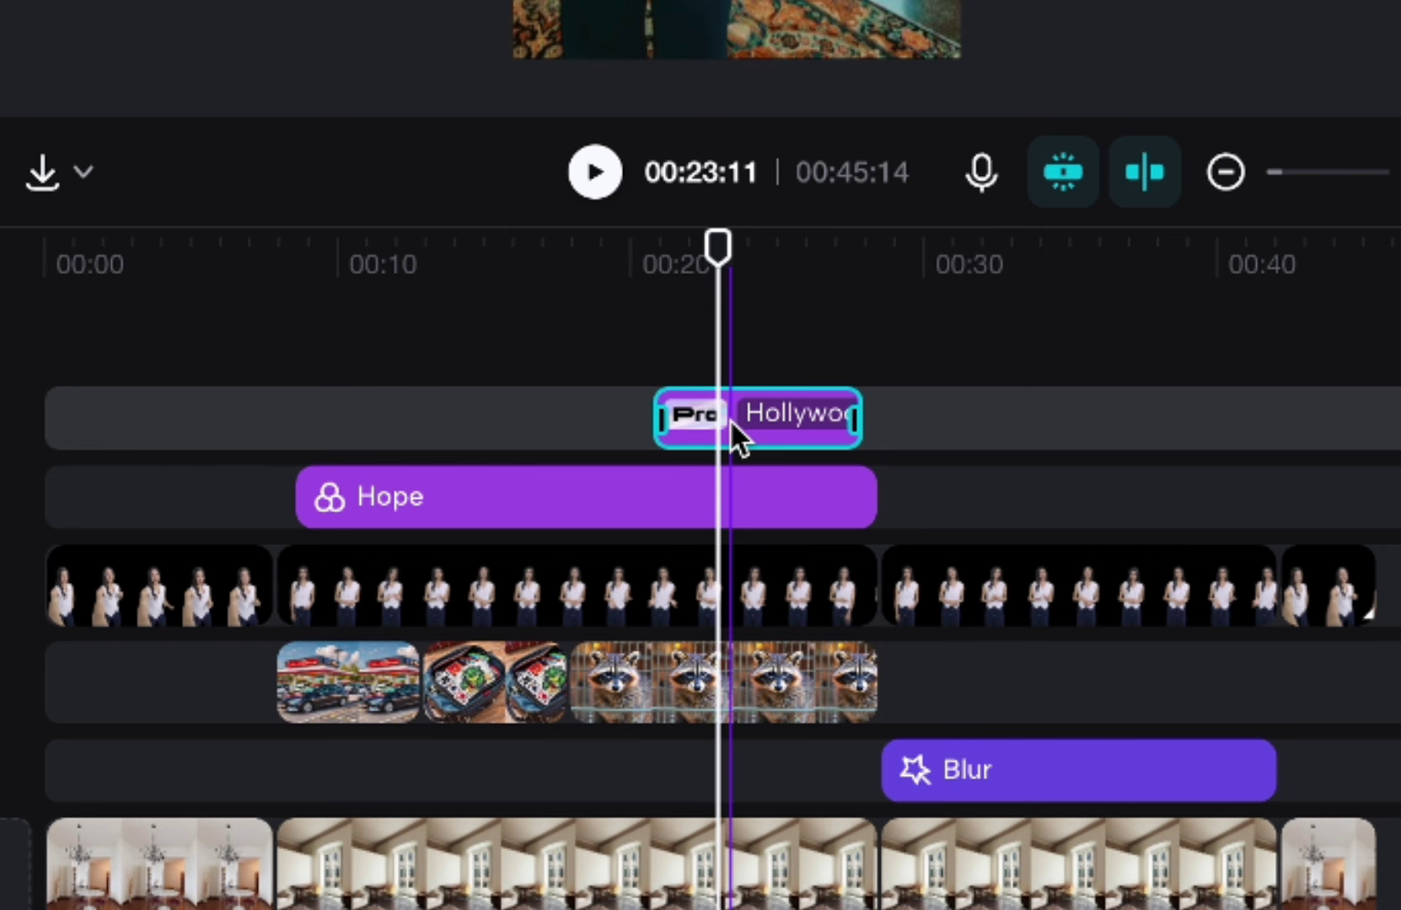
key(Delete)
key(ctrl+z)
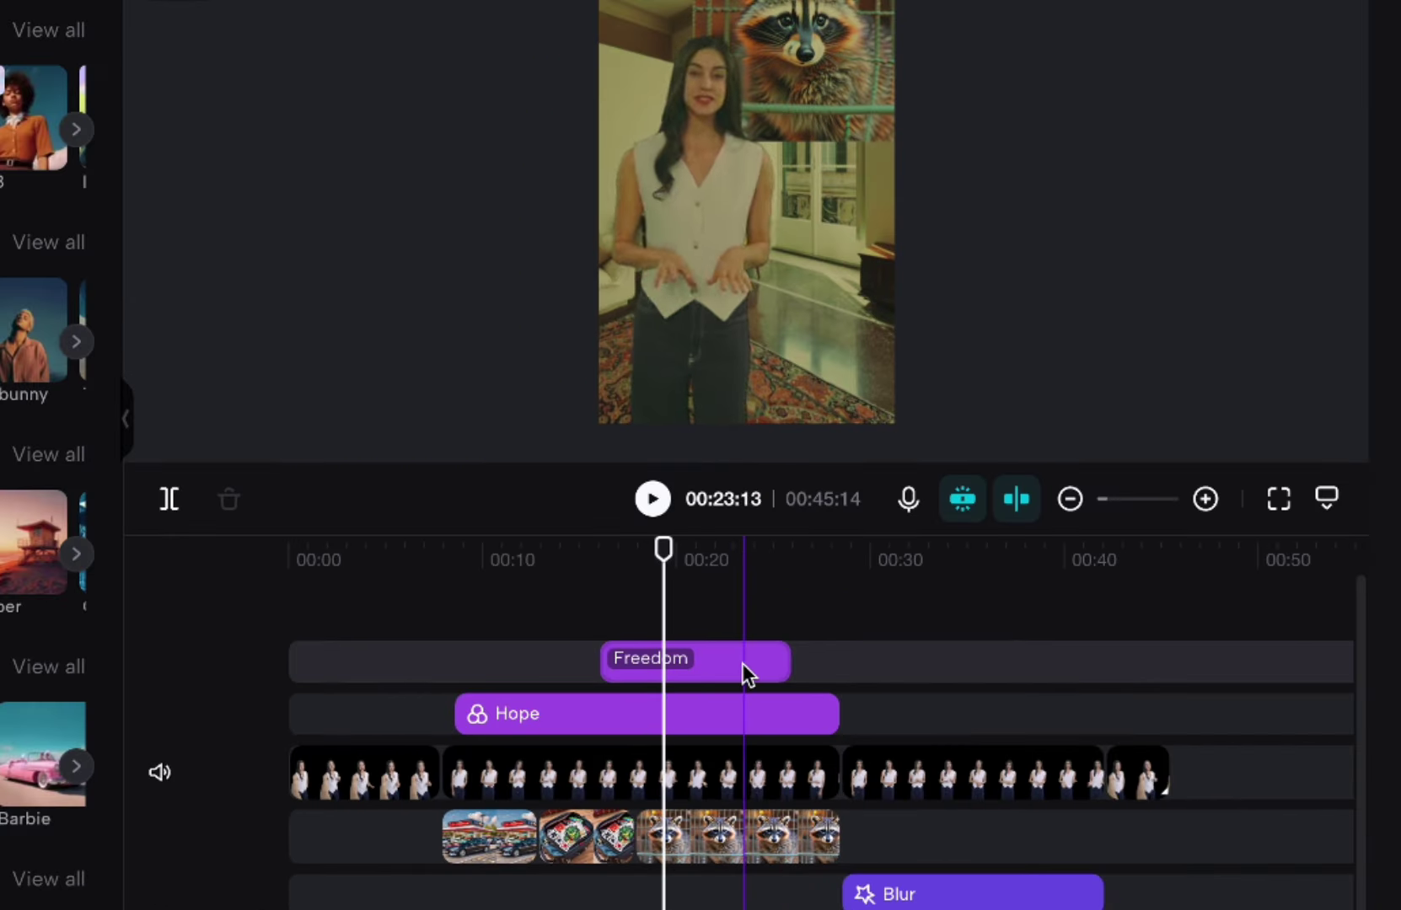
Step: Put the Tuileries filter on a new top track spanning 00:00 to the video's end
drag(732, 415, 722, 600)
drag(736, 784, 718, 906)
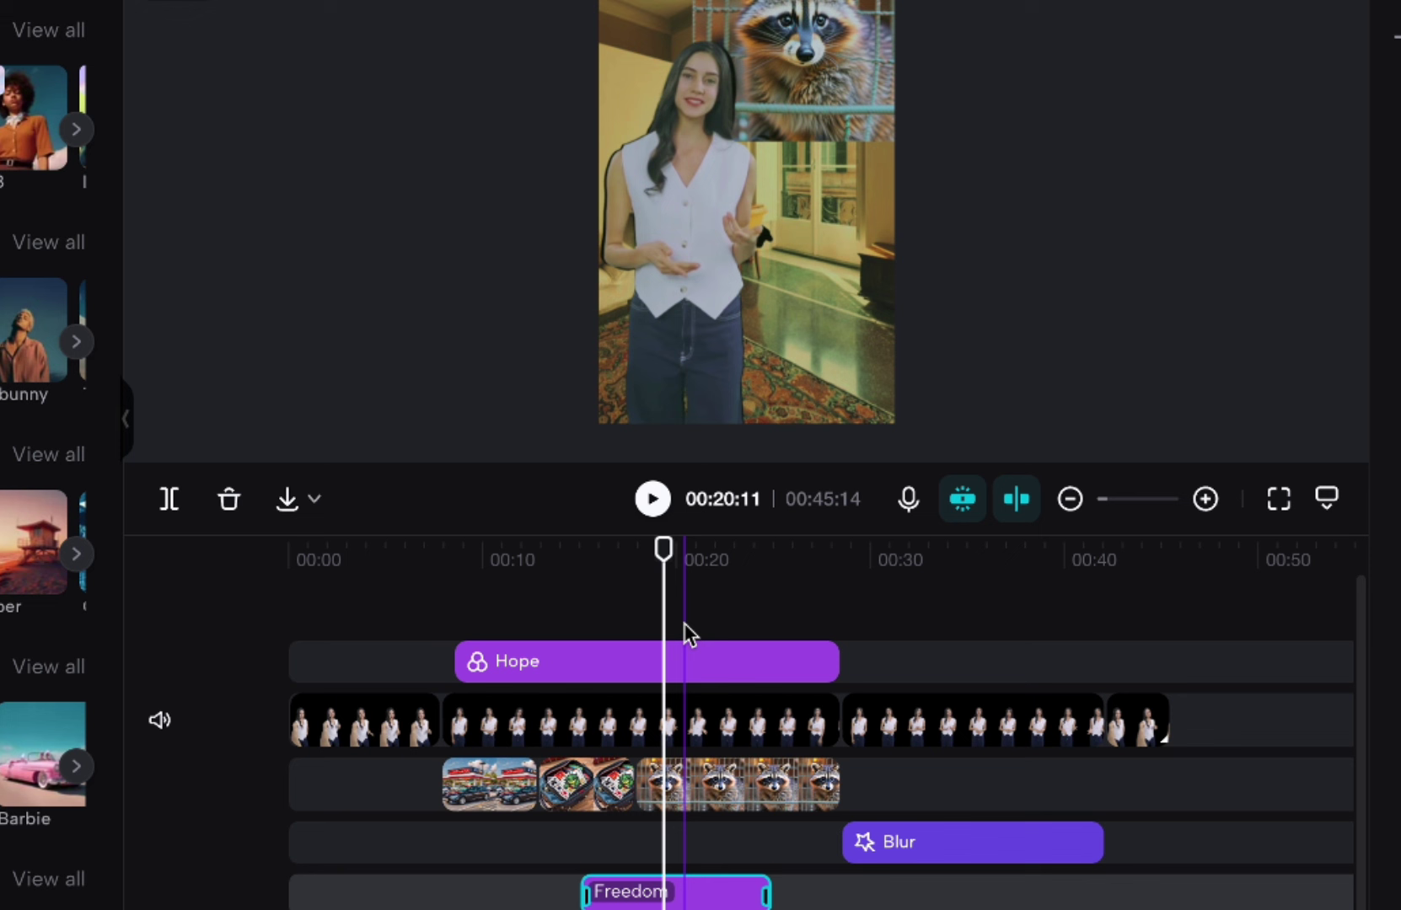
drag(663, 888, 667, 769)
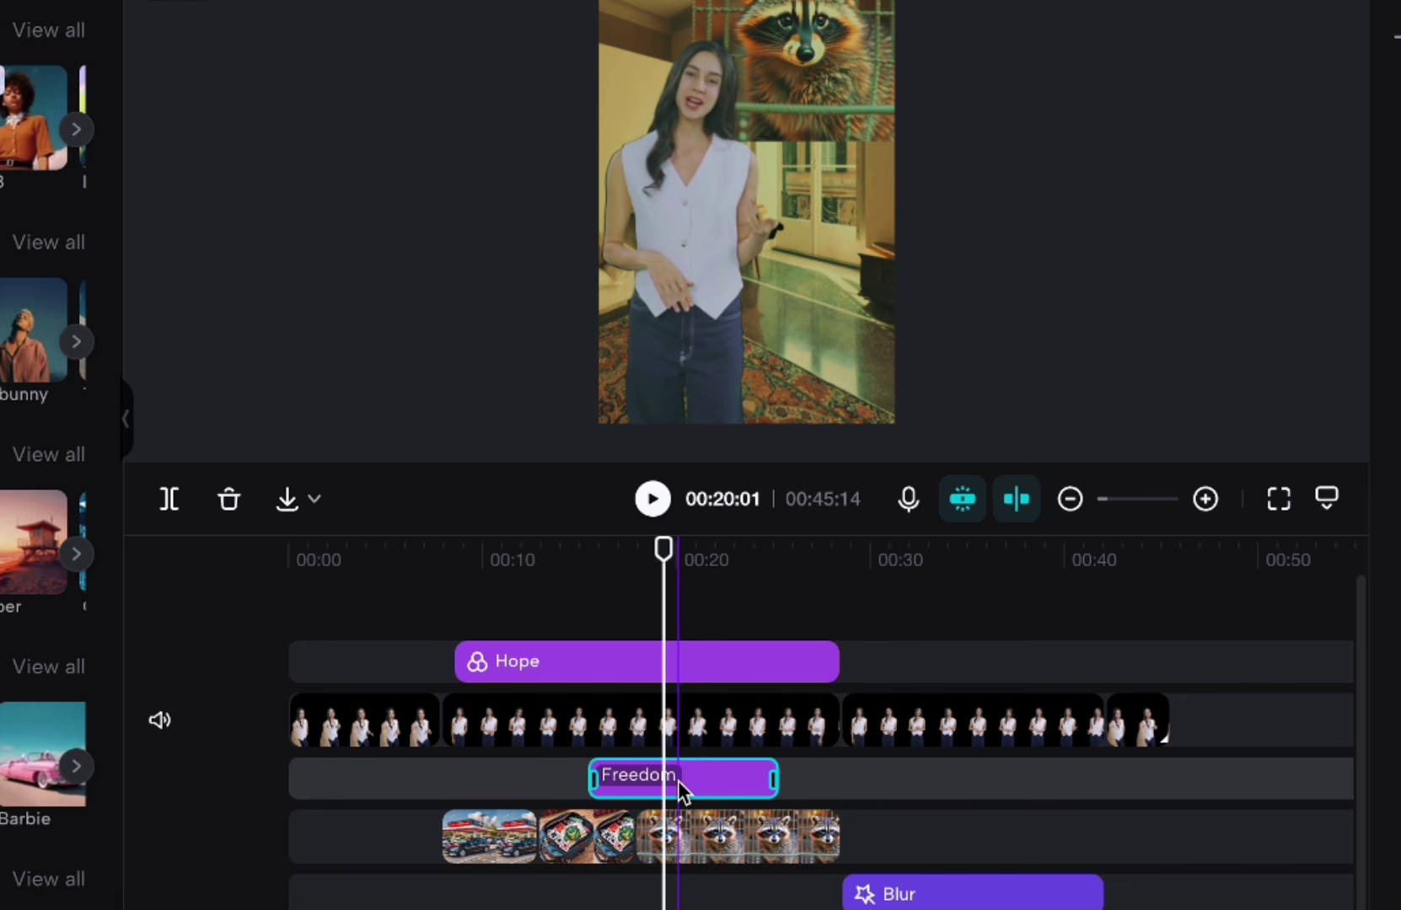
drag(679, 782, 675, 674)
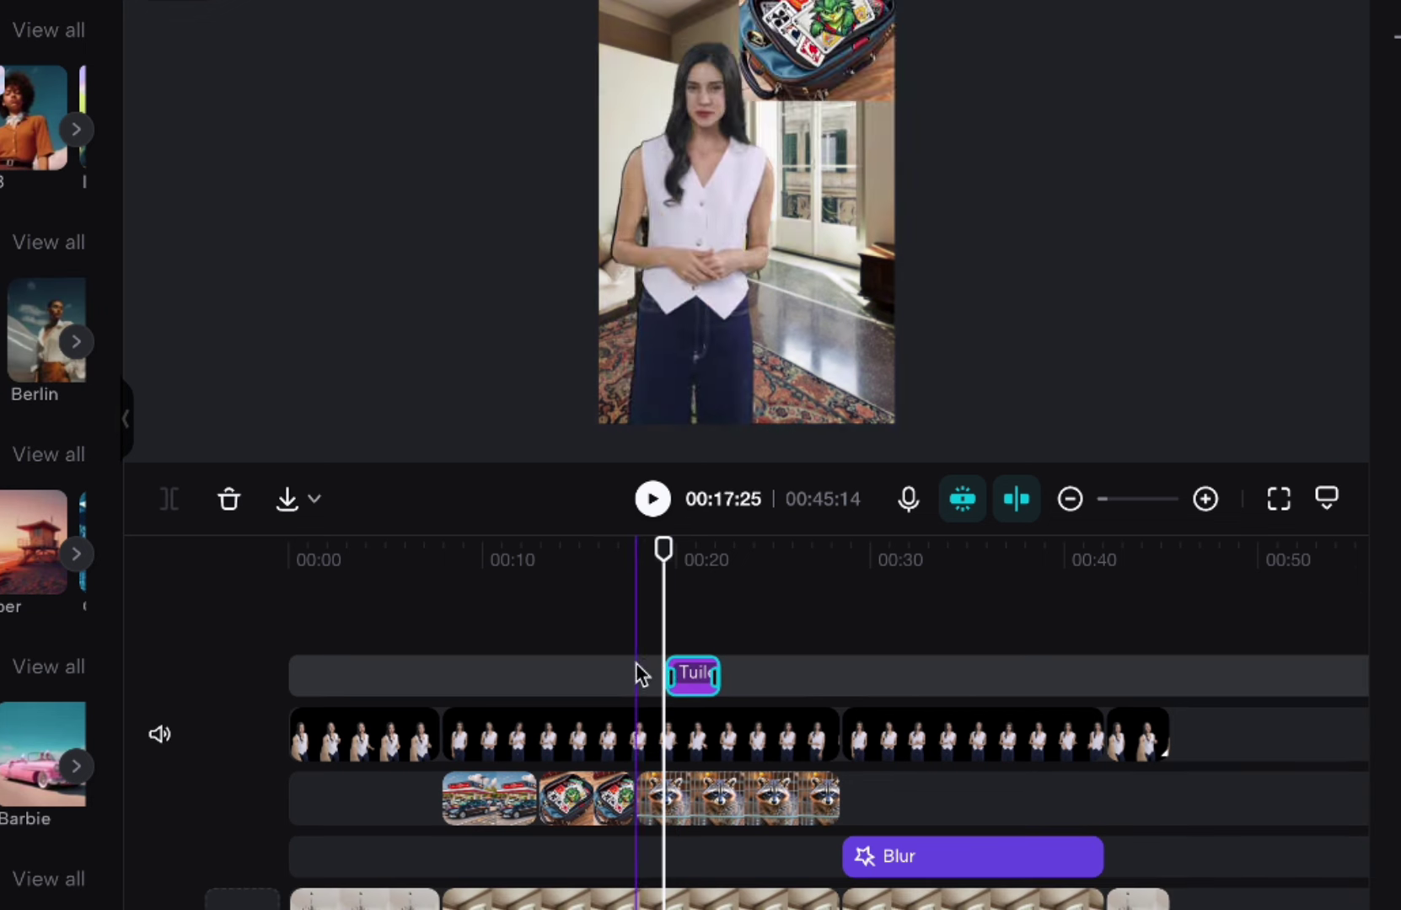
drag(672, 675, 262, 675)
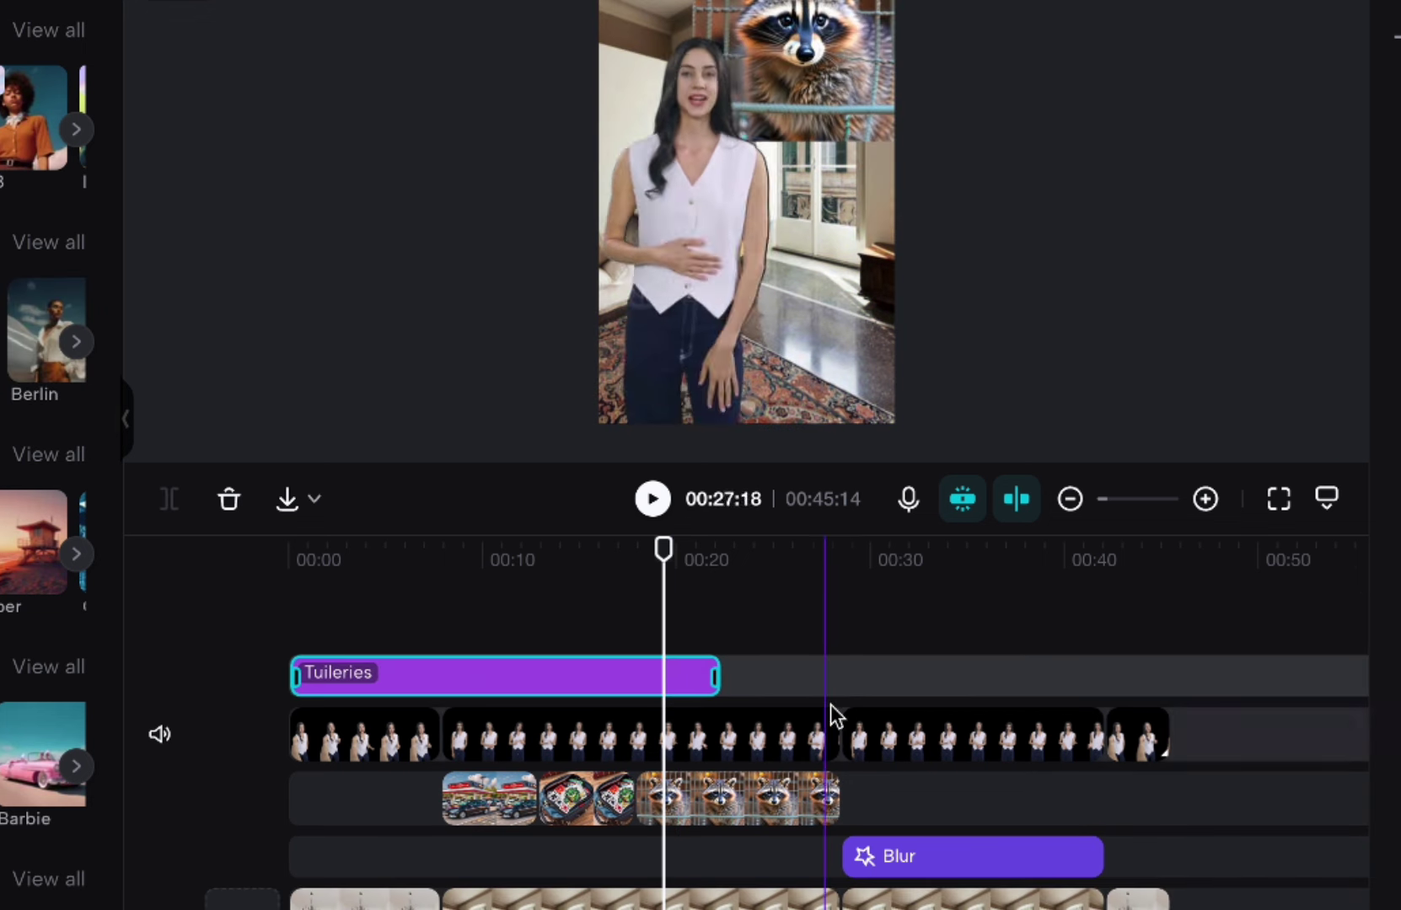
drag(716, 678, 1168, 676)
Step: Check the clips under the Tuileries filter and scrub to the raccoon pop-up near 00:21
click(390, 750)
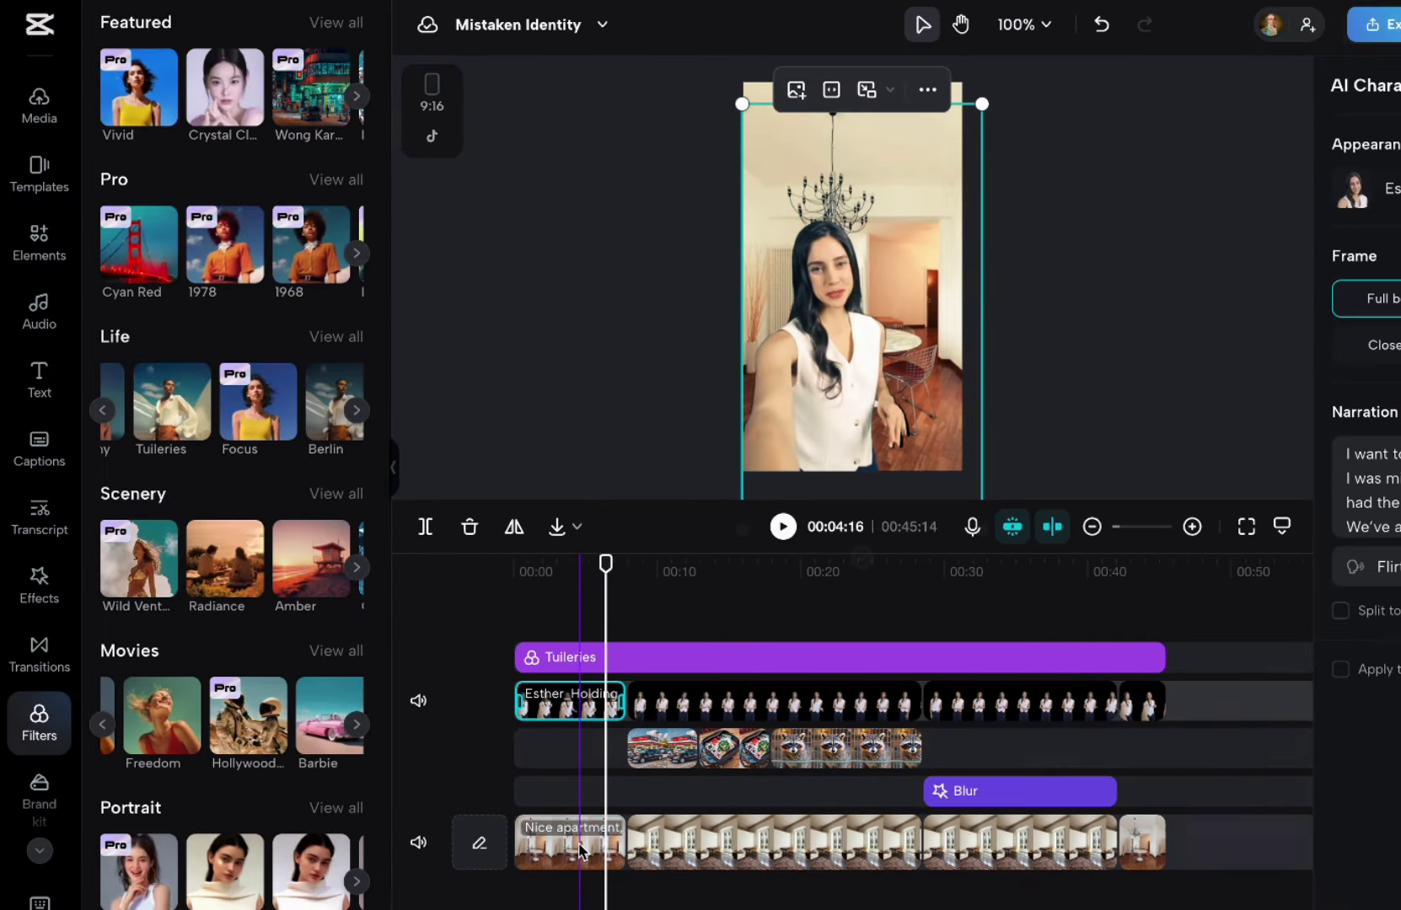
click(381, 905)
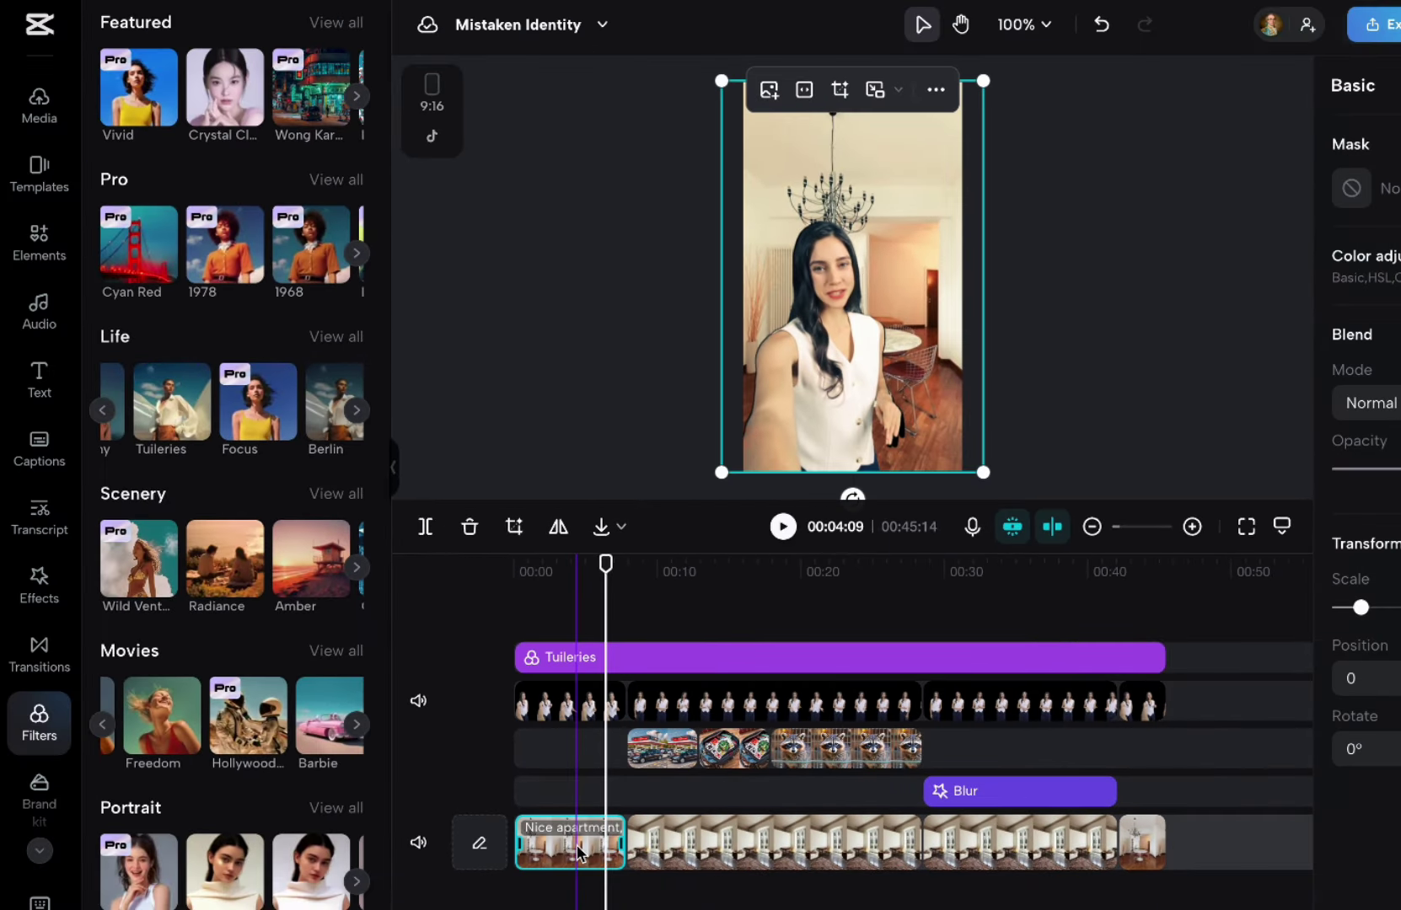
click(583, 662)
click(649, 573)
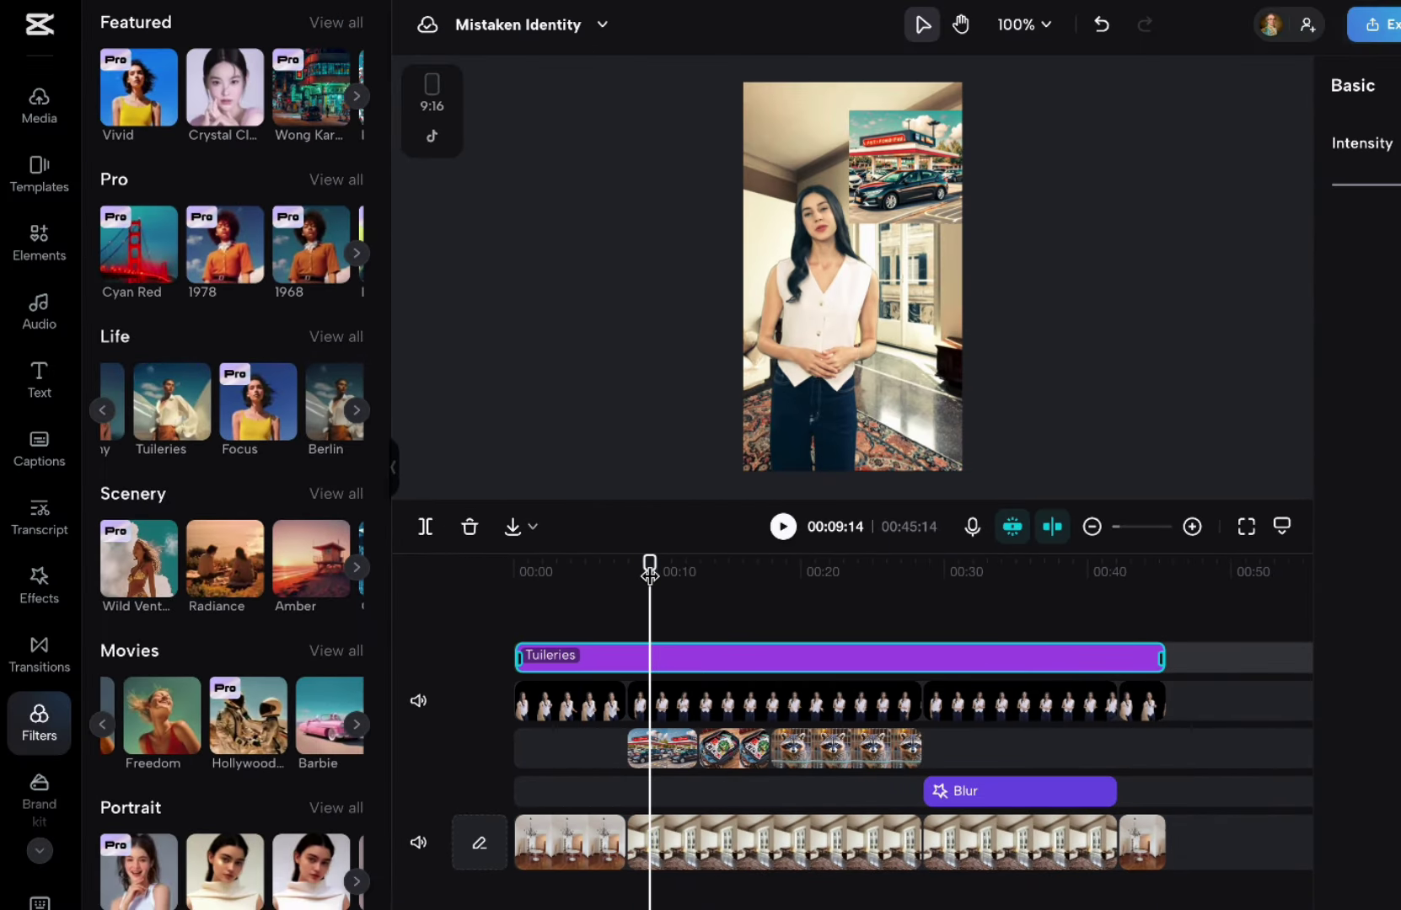
drag(653, 569, 954, 566)
Step: Add the Noticia Policial e Crime de Suspense track at the timeline start and play it
click(997, 801)
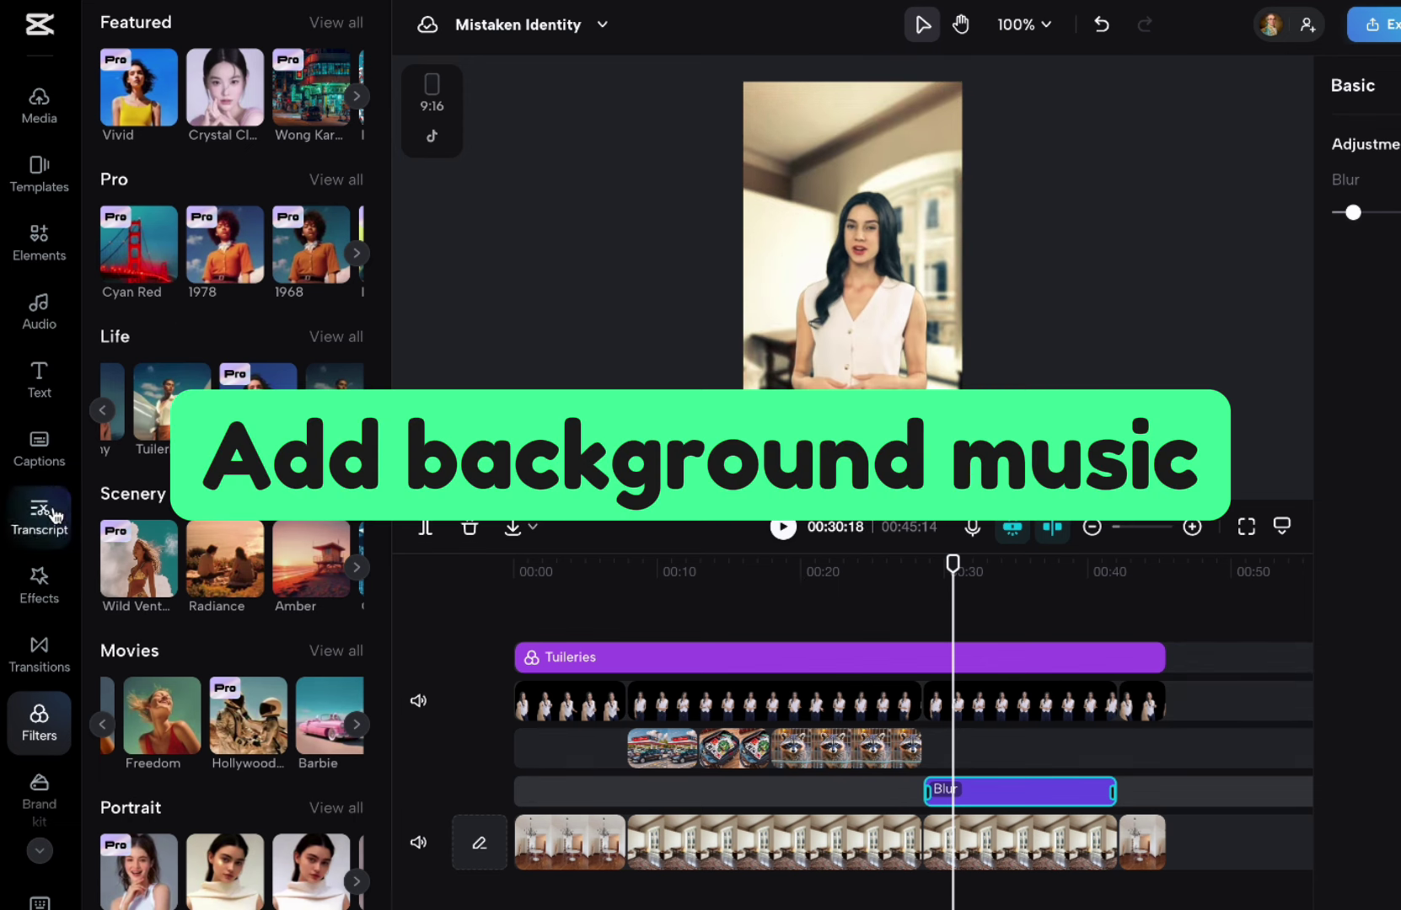
click(39, 316)
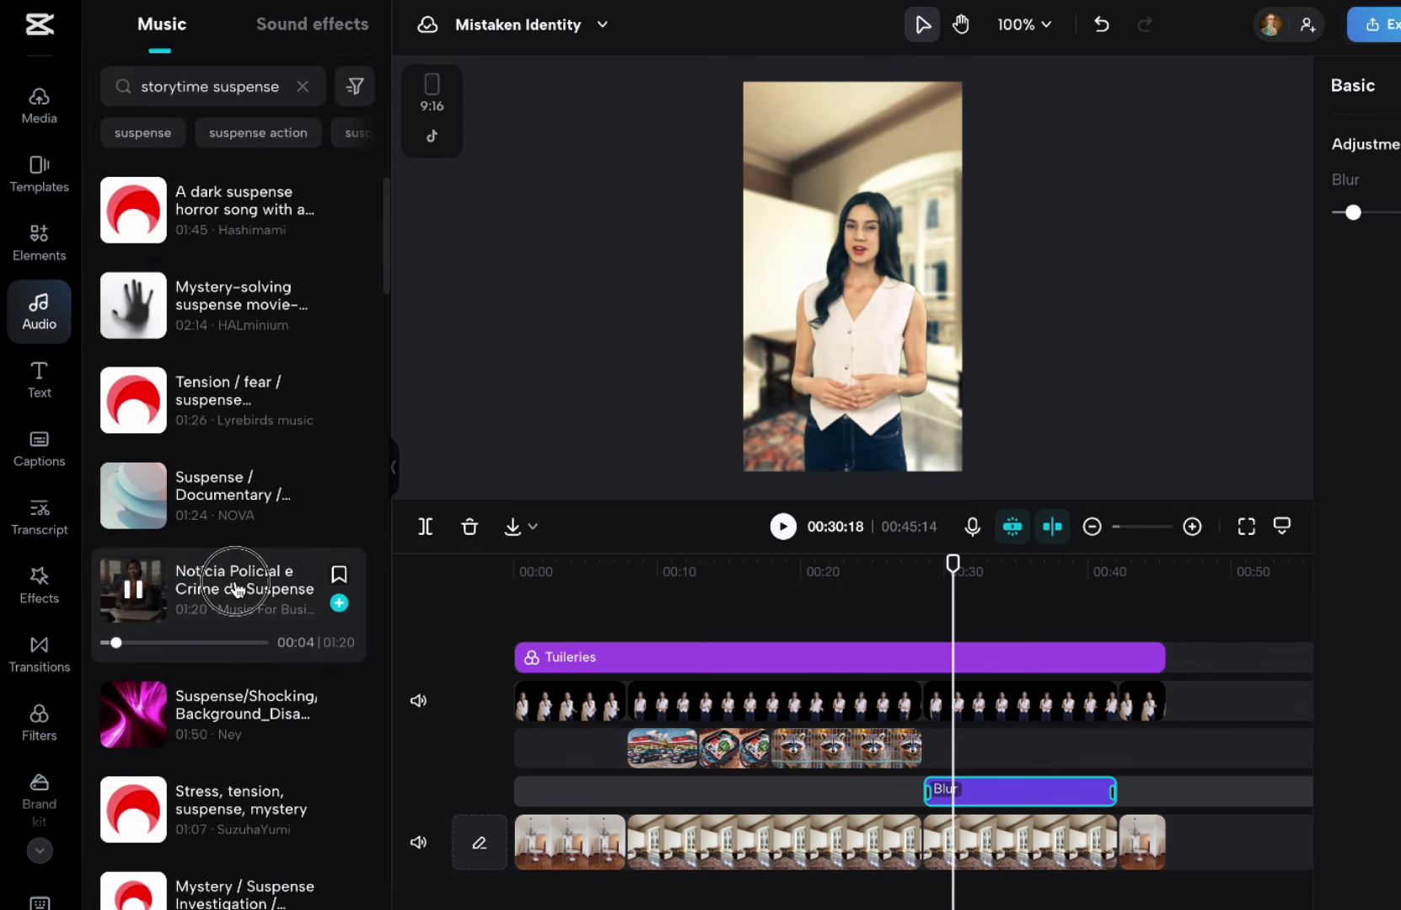
drag(211, 589, 518, 880)
key(space)
key(space)
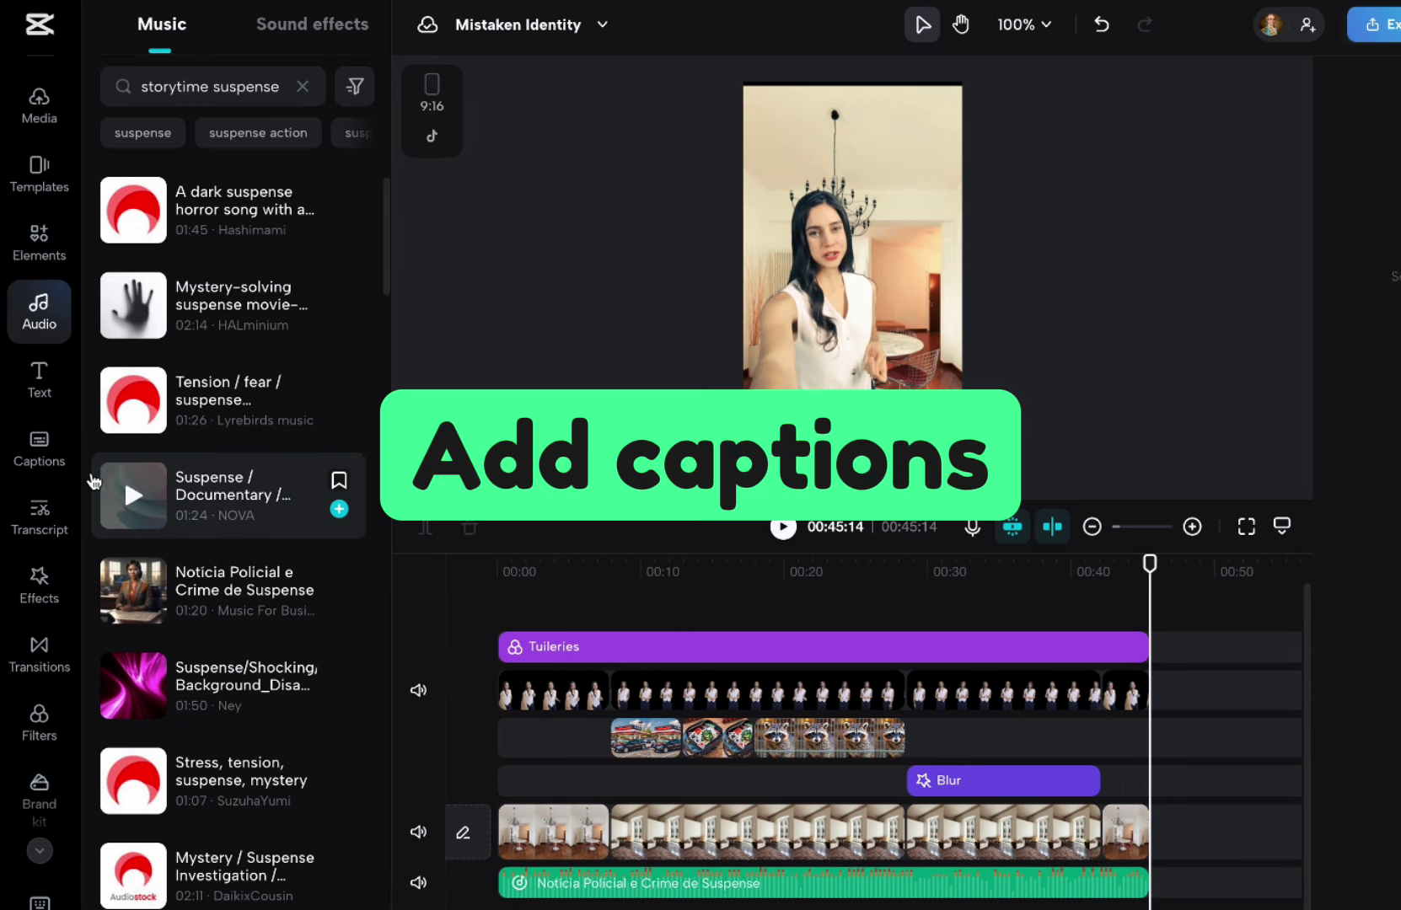
Step: Generate automatic captions from the spoken audio
click(38, 446)
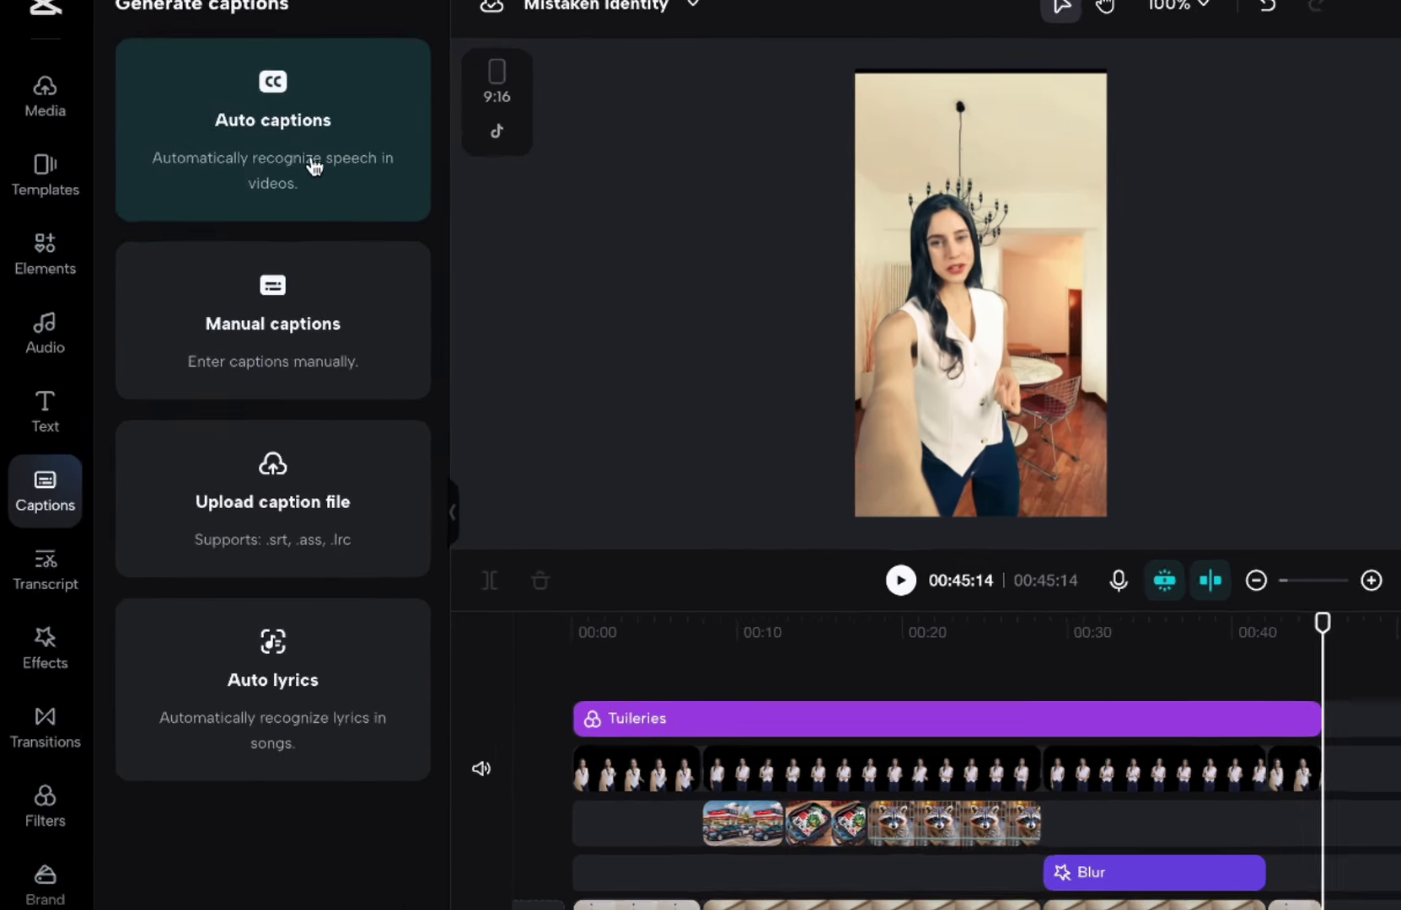
click(269, 162)
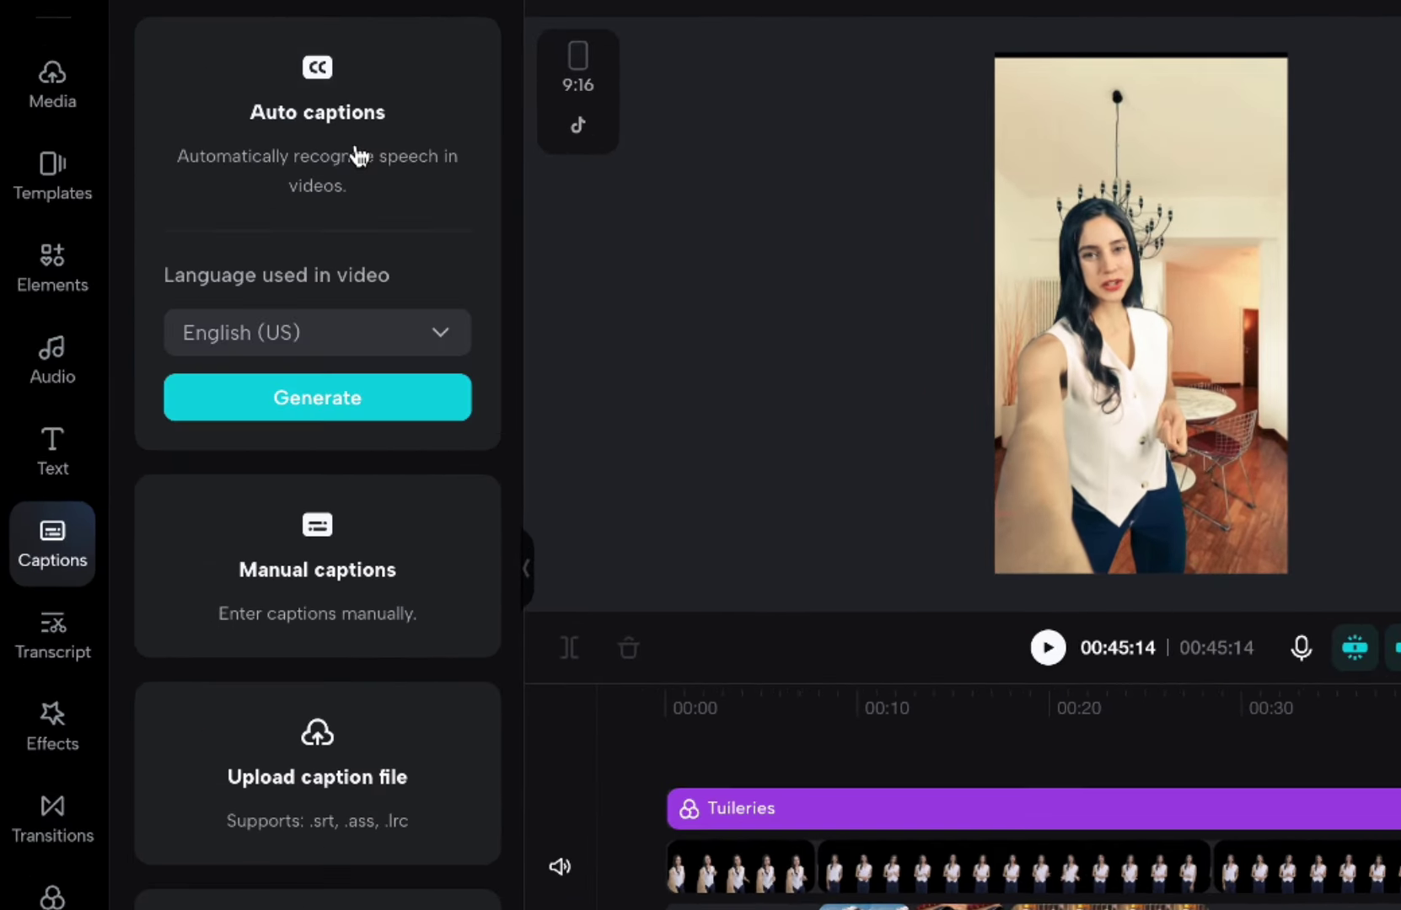
click(367, 404)
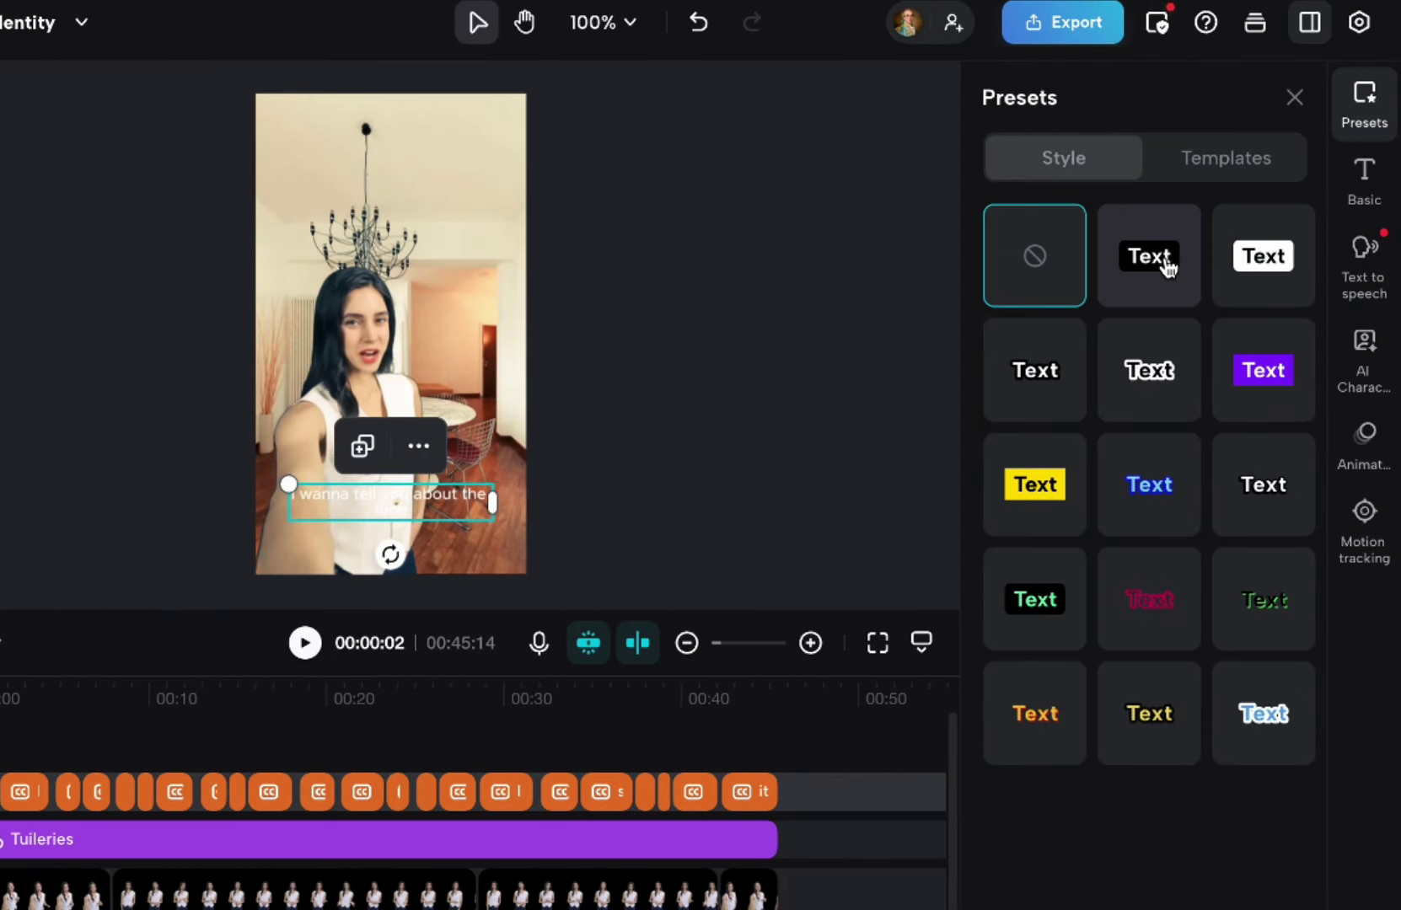
Step: Give the captions a white-on-black text style and a bold template, then preview
click(1166, 265)
click(1217, 165)
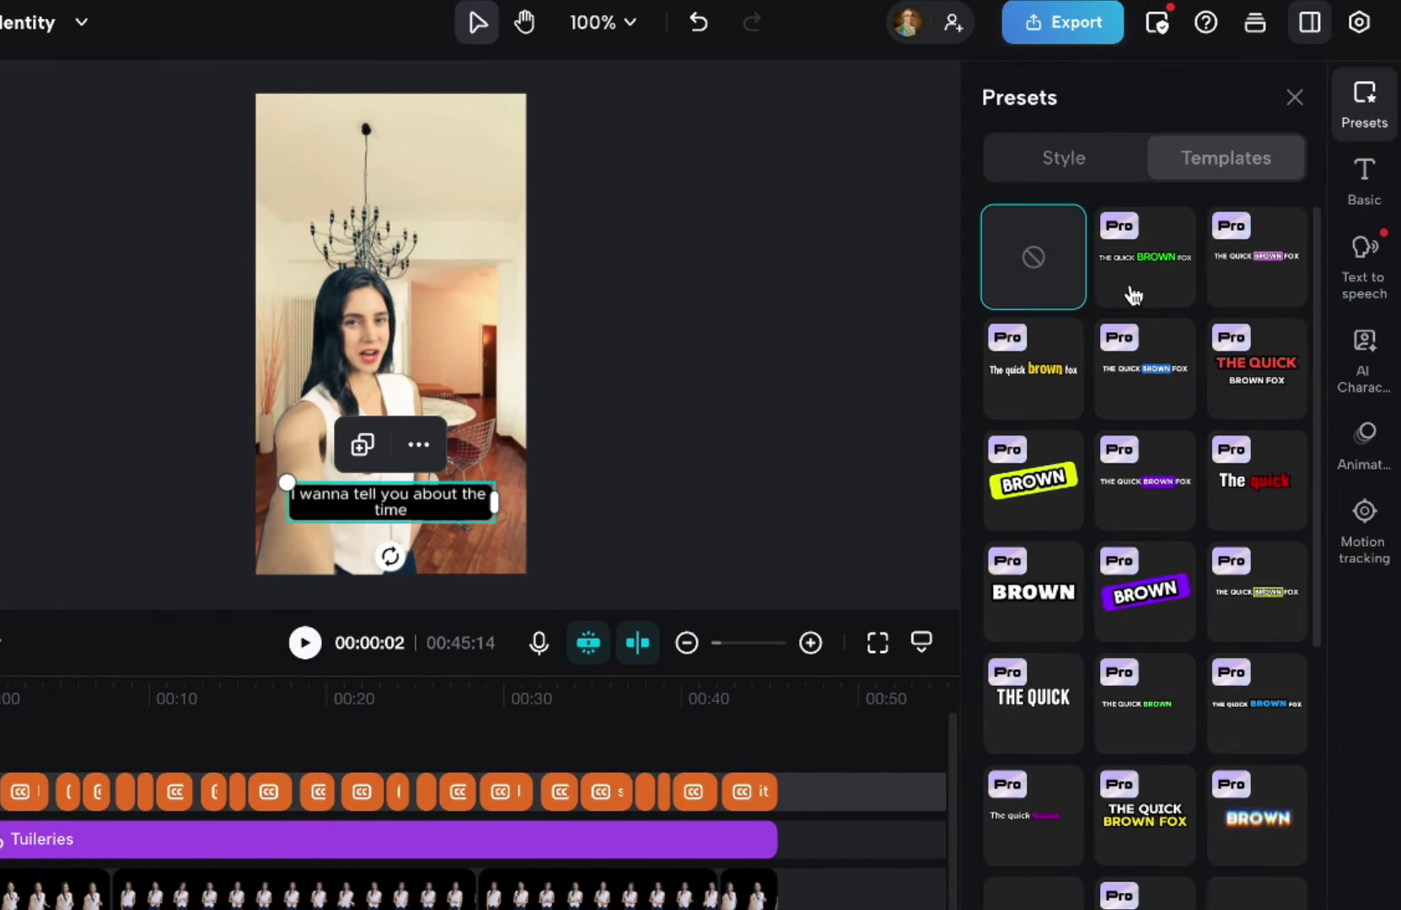
scroll(1092, 527, down, 3)
scroll(1092, 520, down, 5)
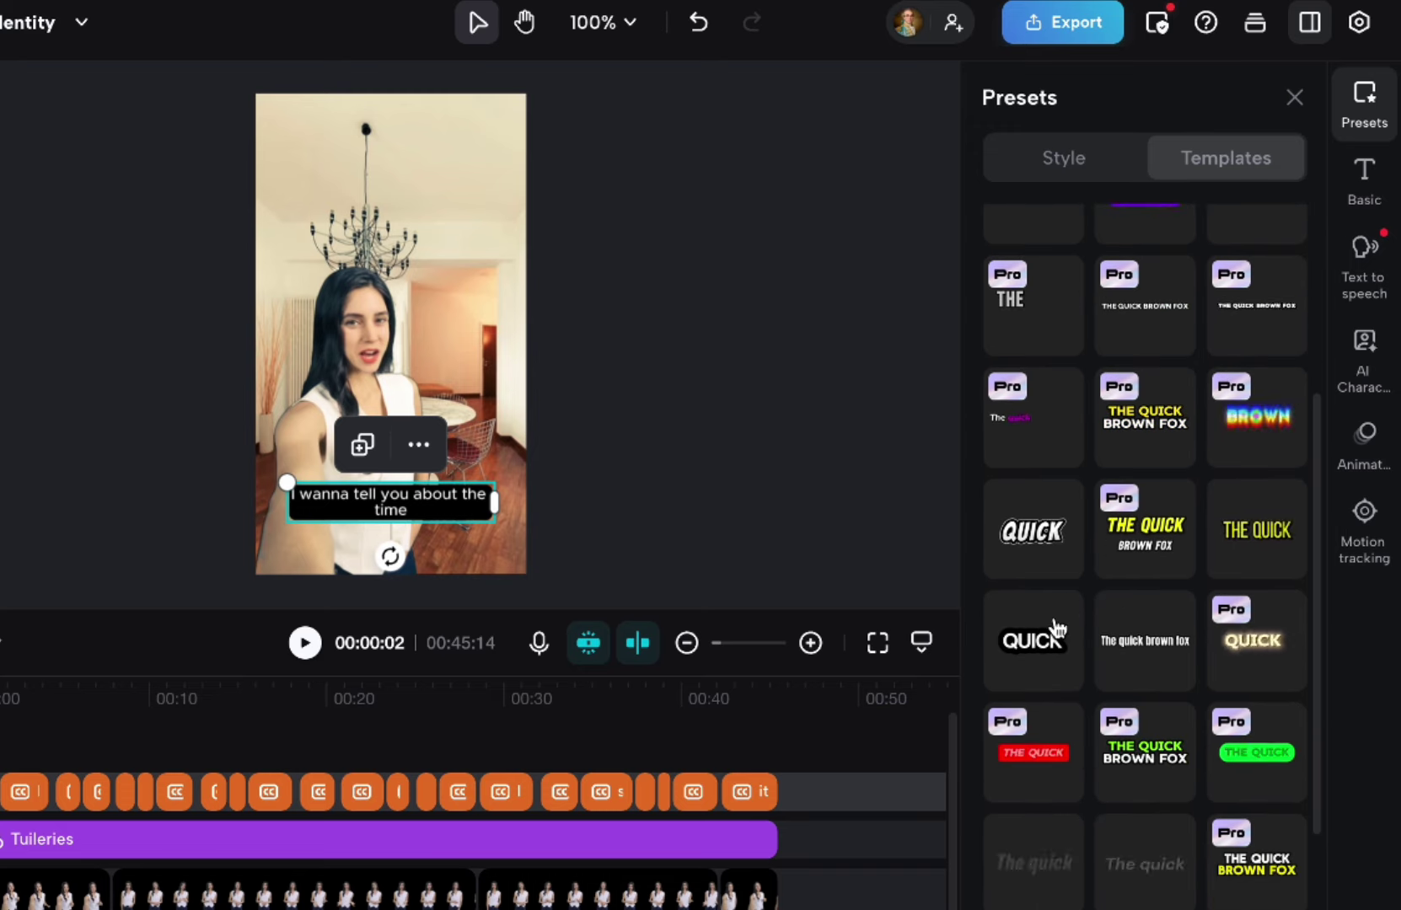
click(1041, 643)
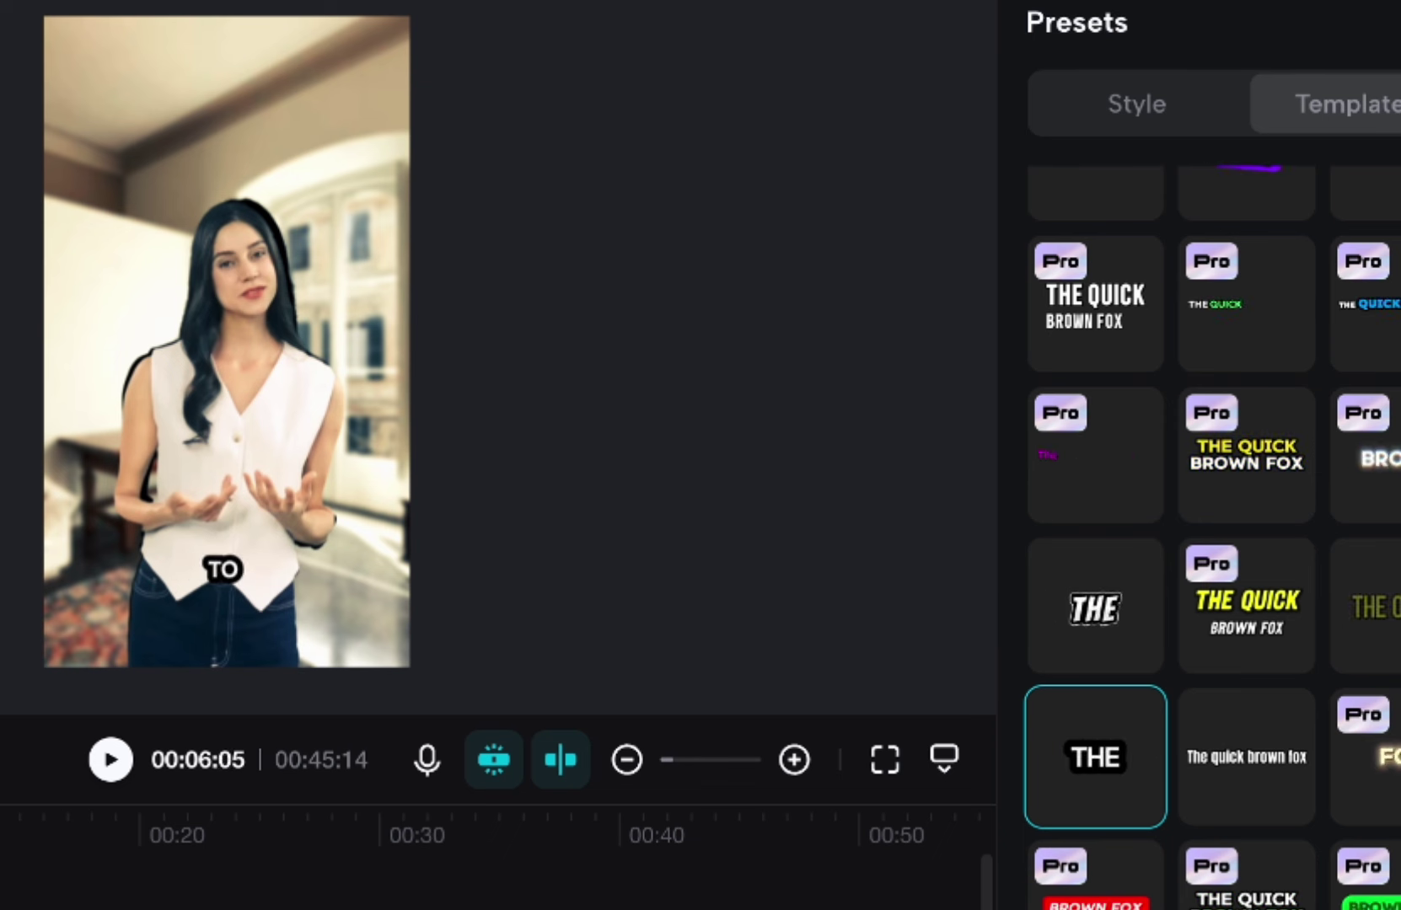
key(space)
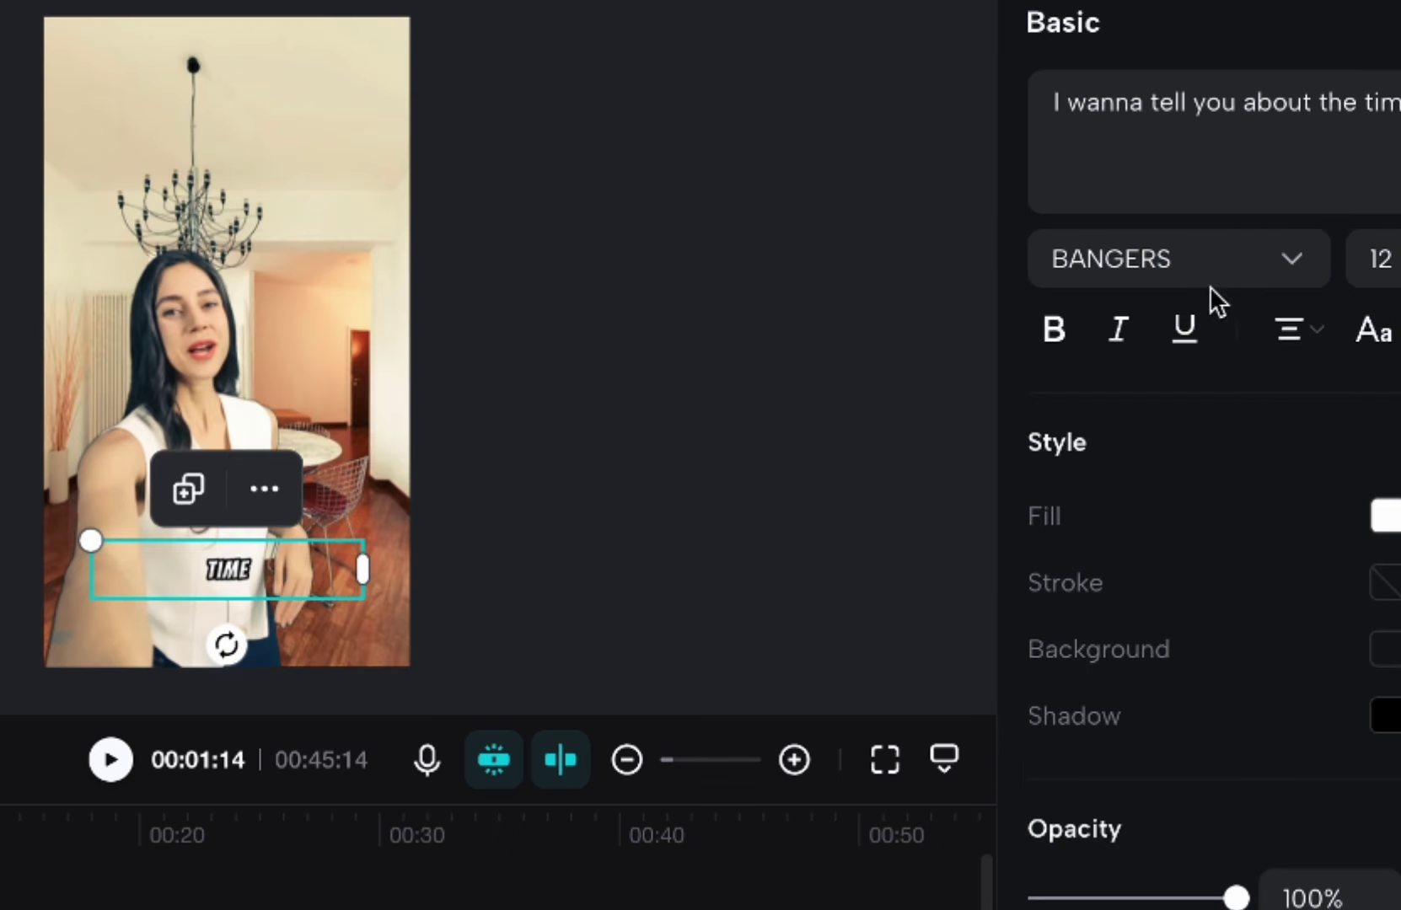
Step: Set the caption font to Sora-Bold at size 14 and replay the video
click(1307, 263)
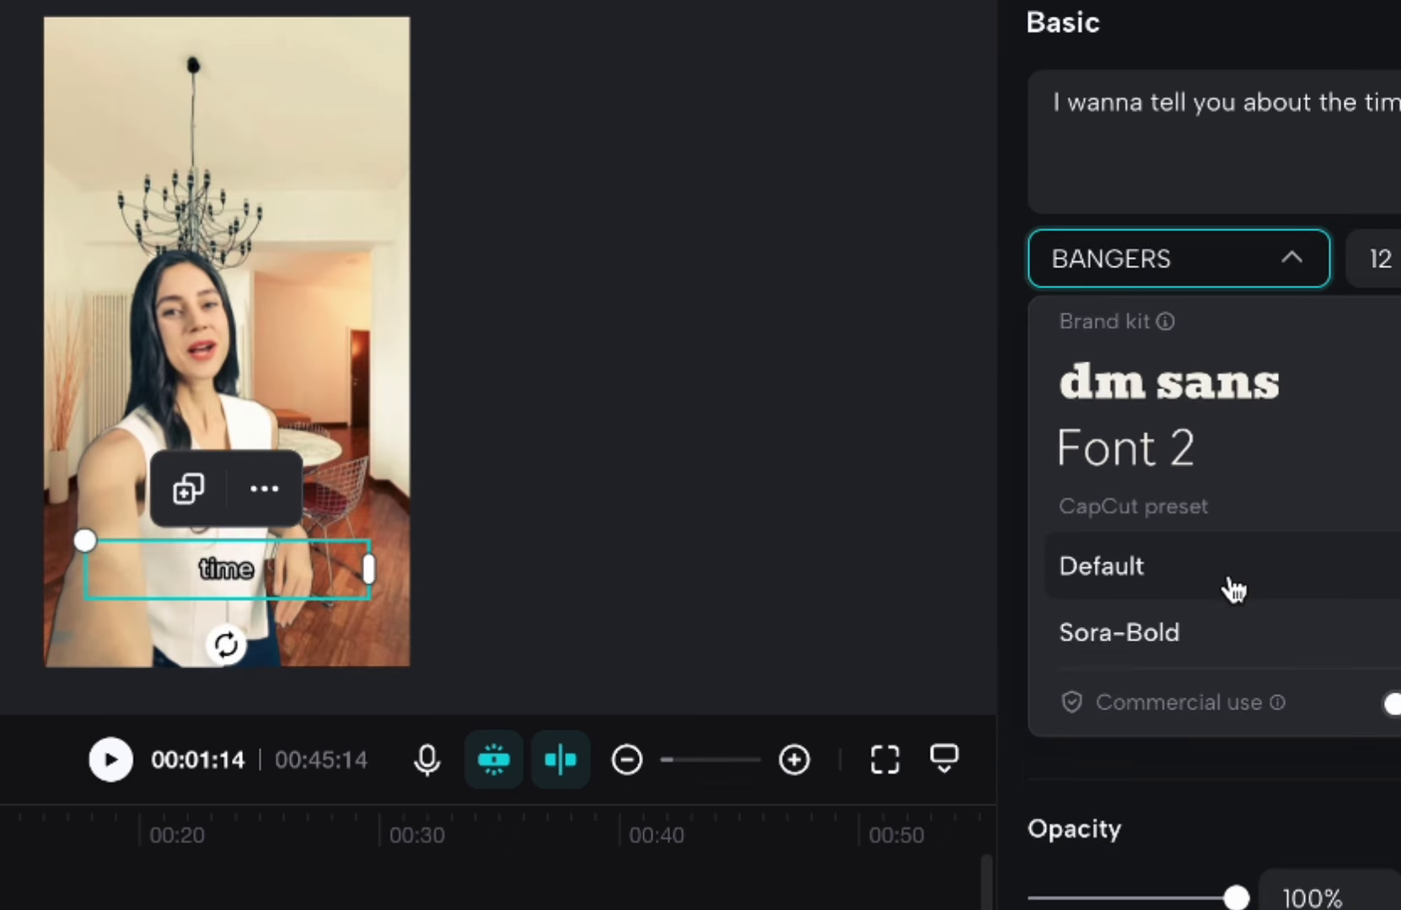
scroll(1214, 572, down, 1)
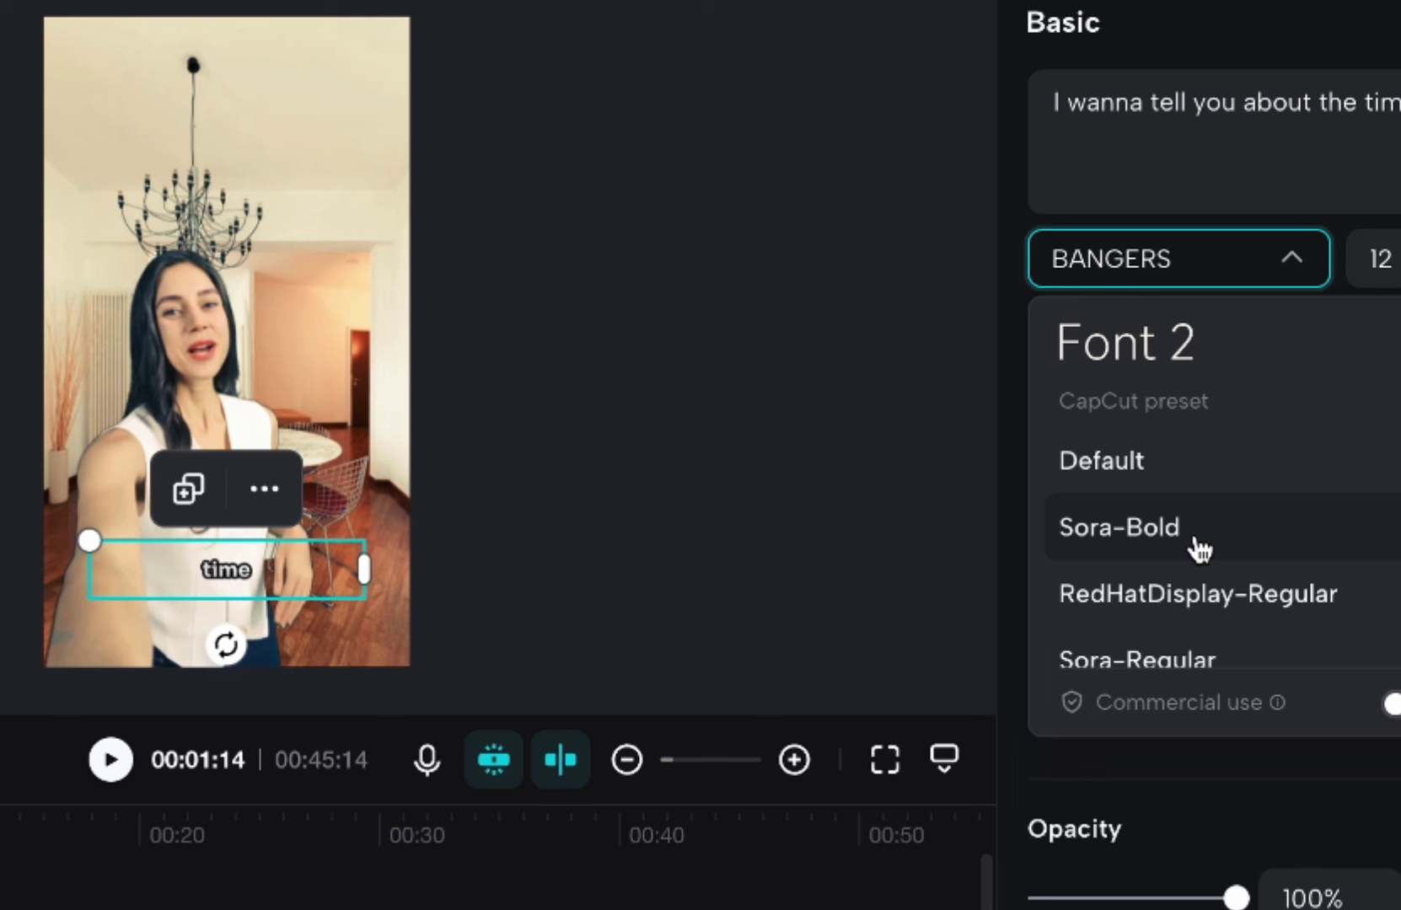
click(1201, 550)
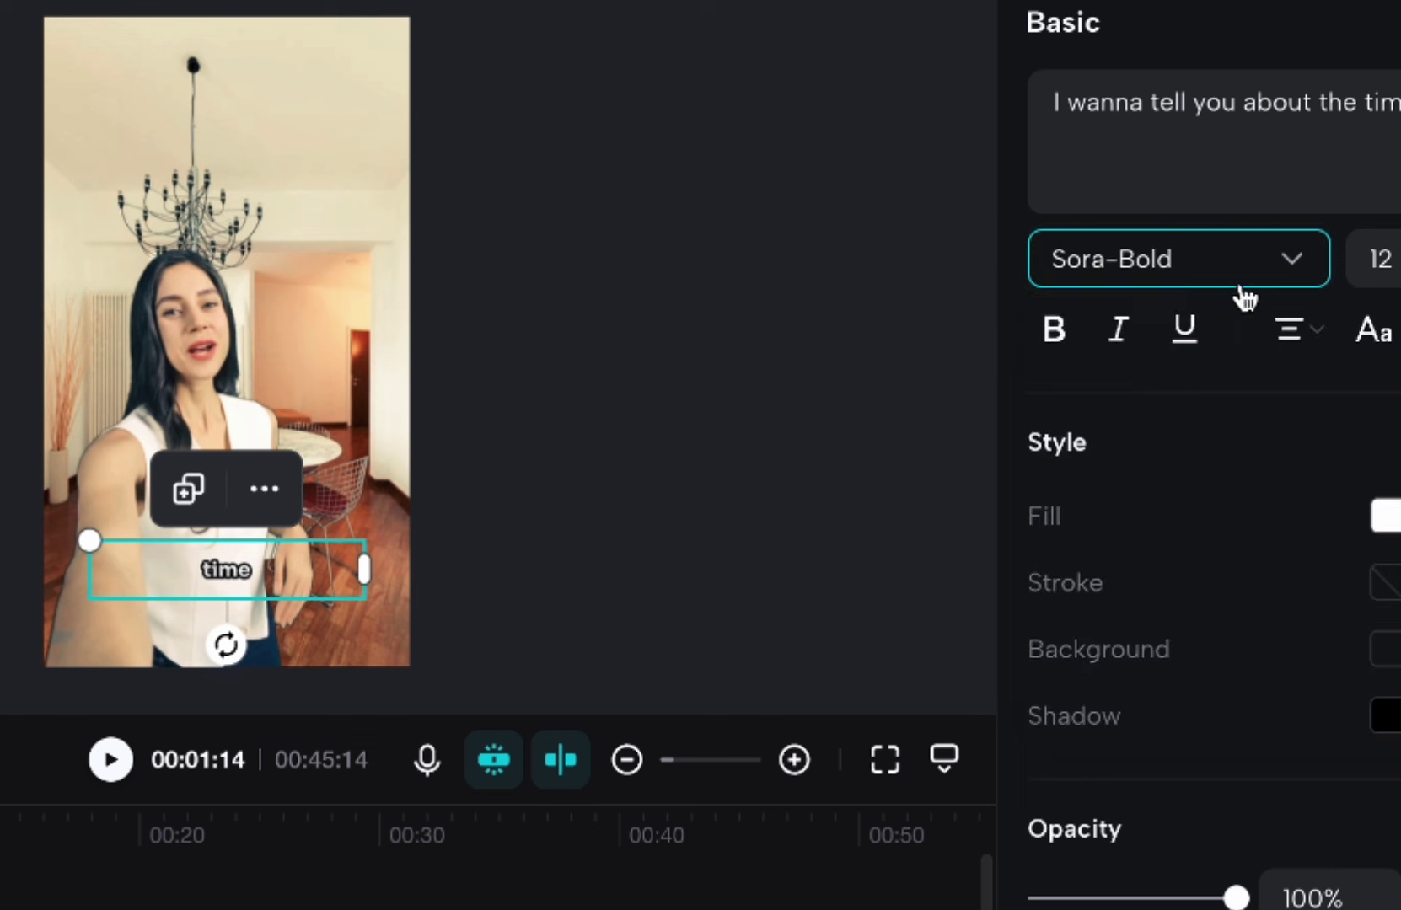
click(1379, 259)
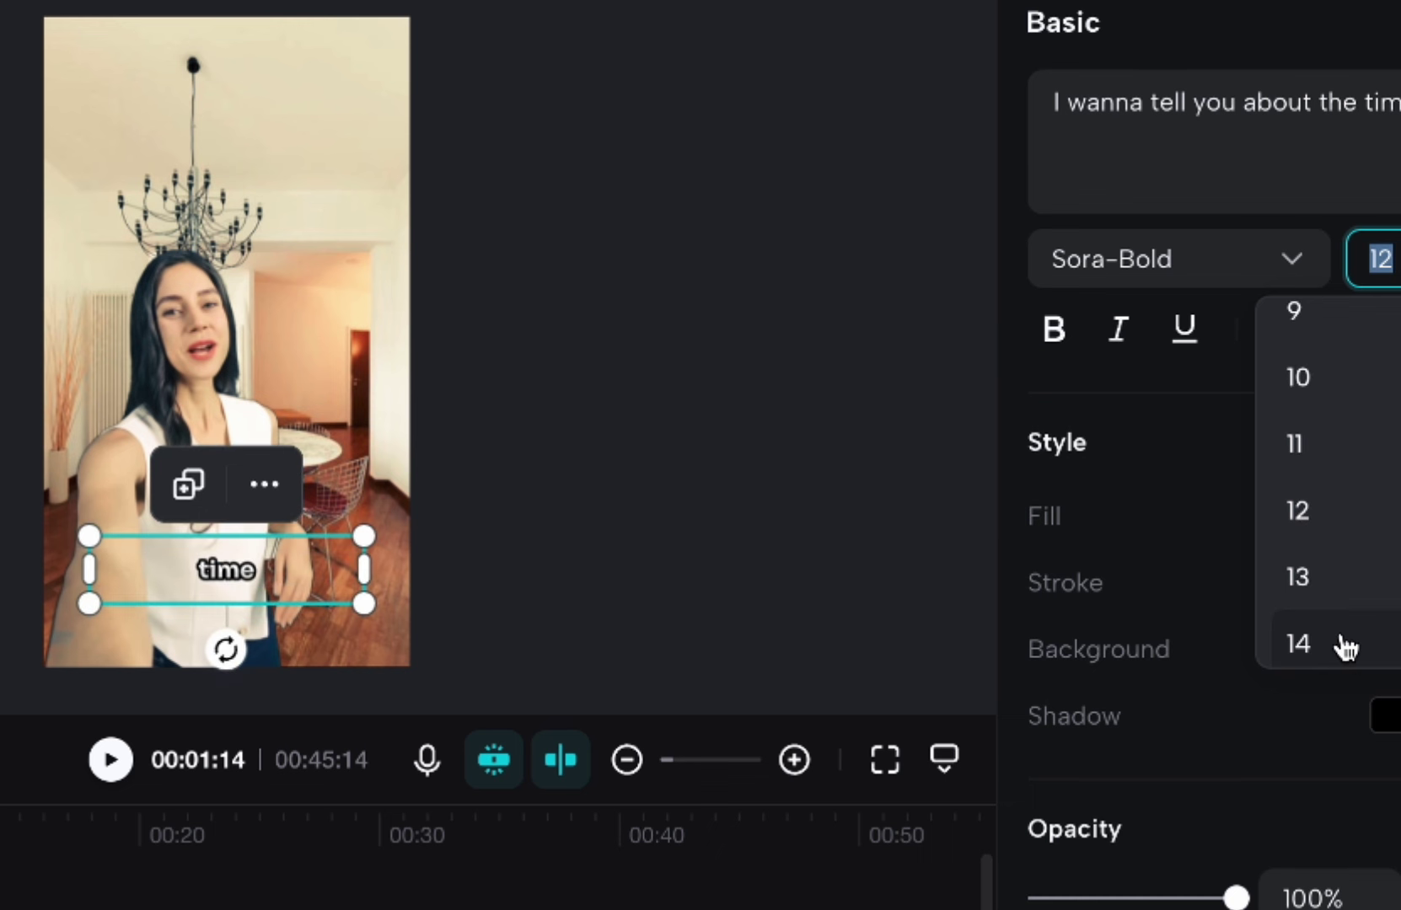
click(1339, 644)
click(1379, 258)
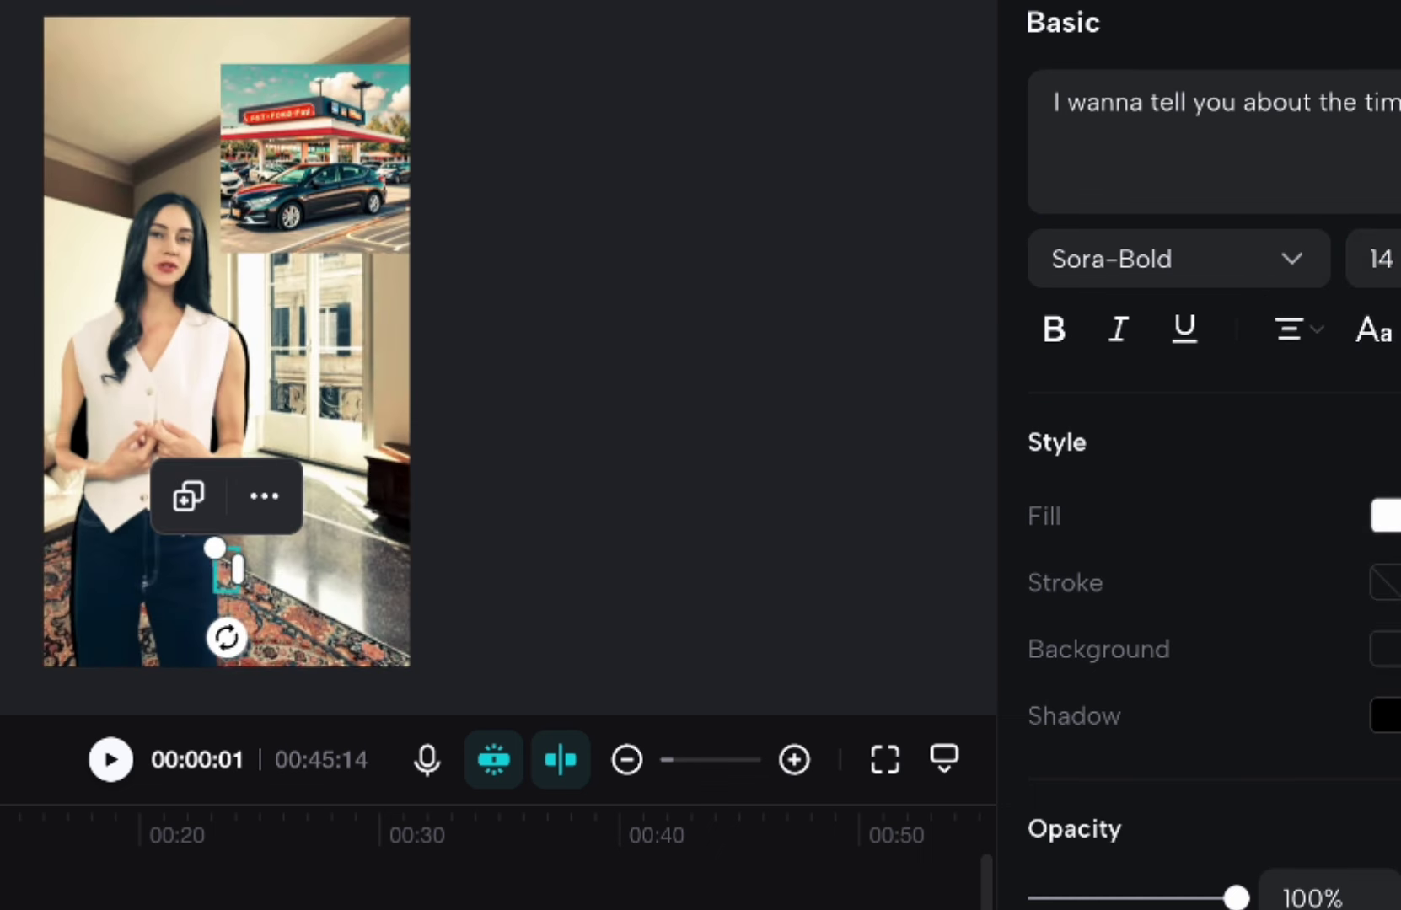
key(space)
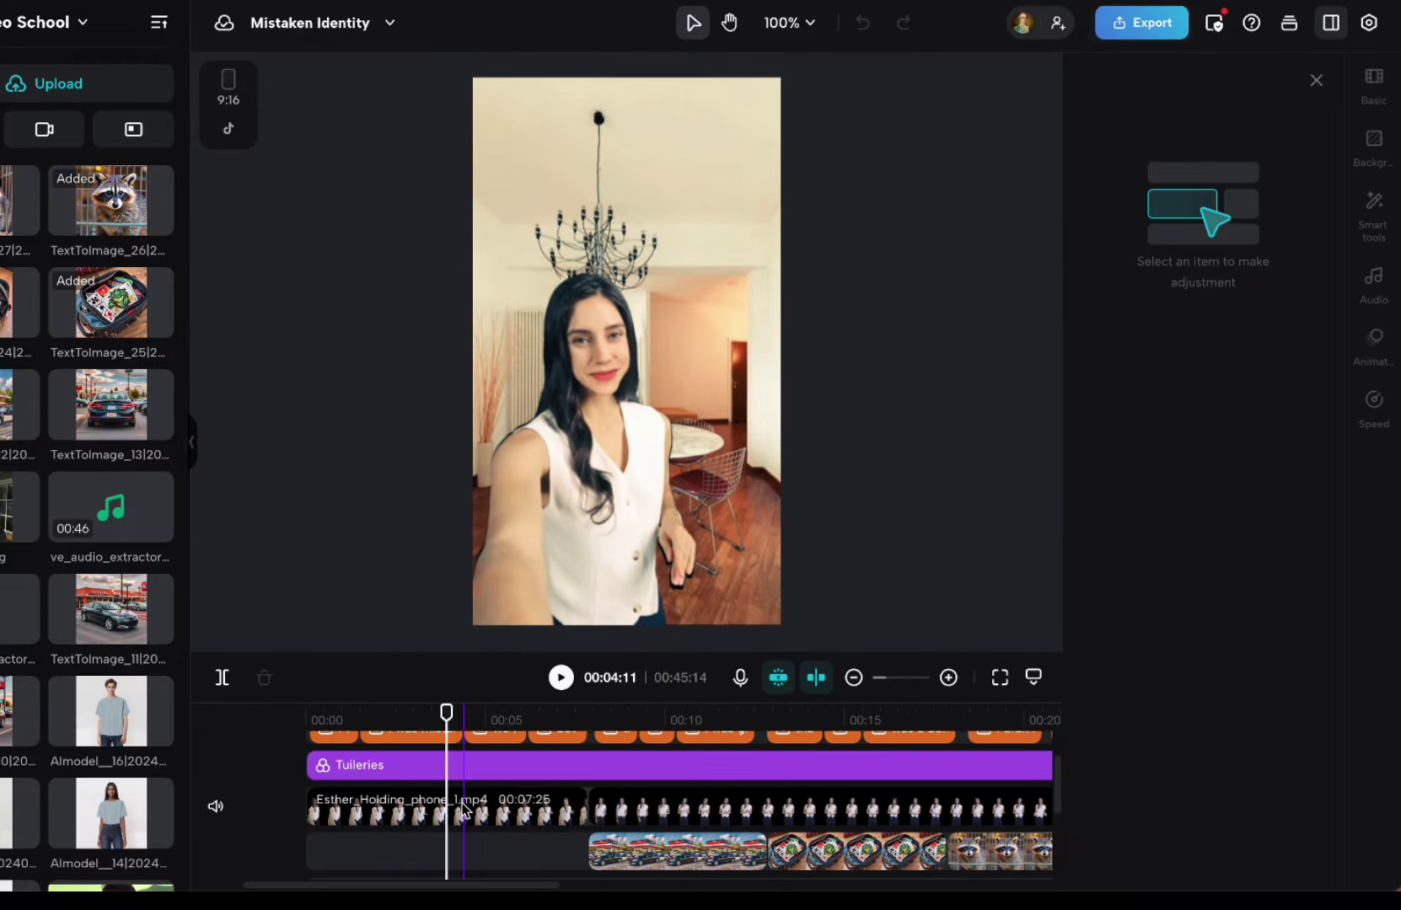
Step: Flip the first Esther_Holding_phone_1.mp4 clip horizontally and return to the video's start
click(461, 811)
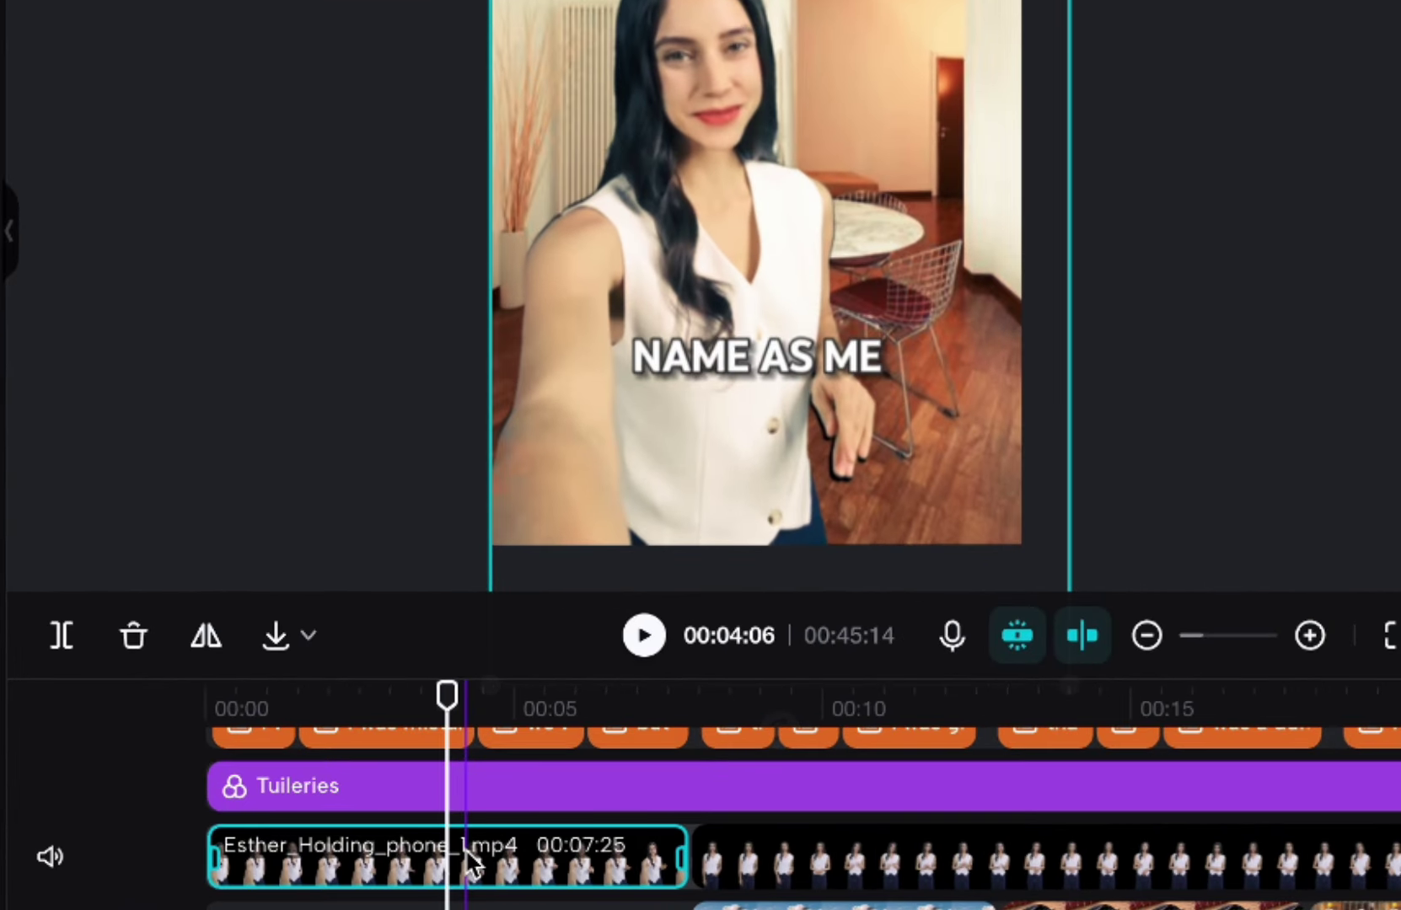
click(206, 656)
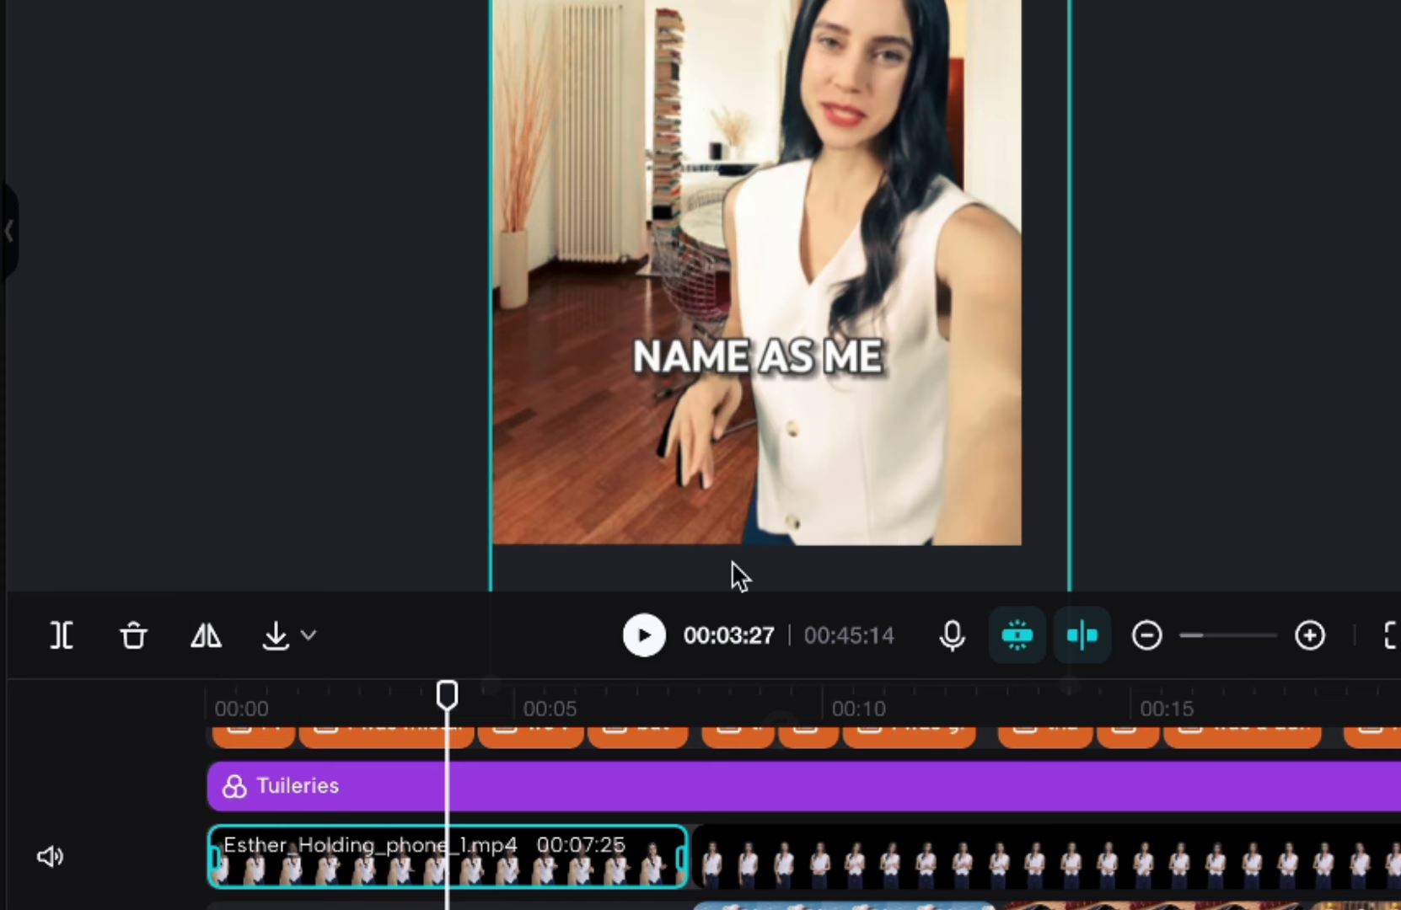
drag(445, 694, 224, 696)
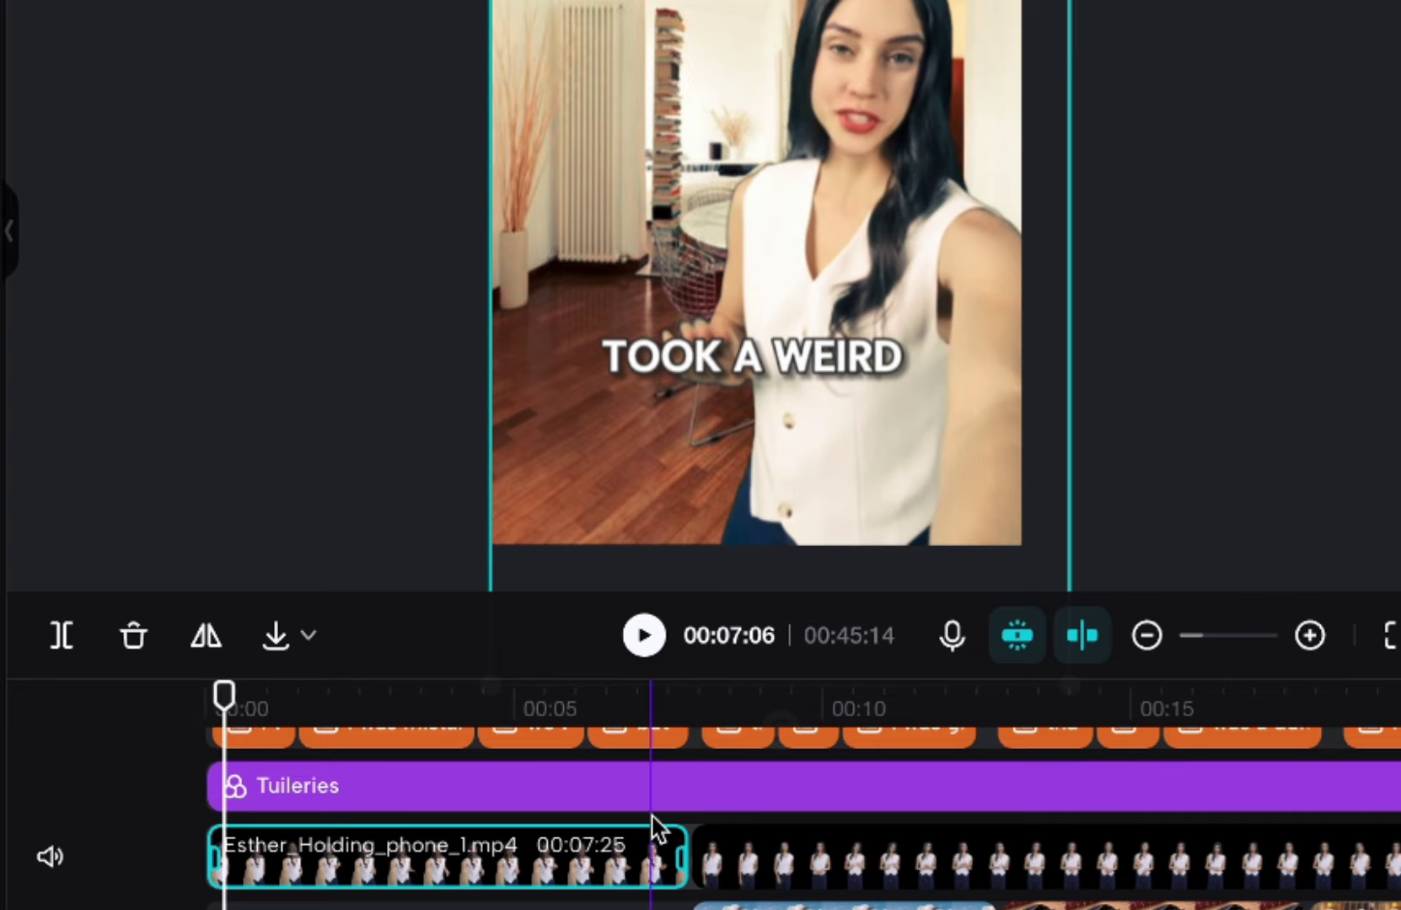
Step: Scrub from near 00:42:28 back to the beginning to review the edited video
scroll(657, 830, right, 10)
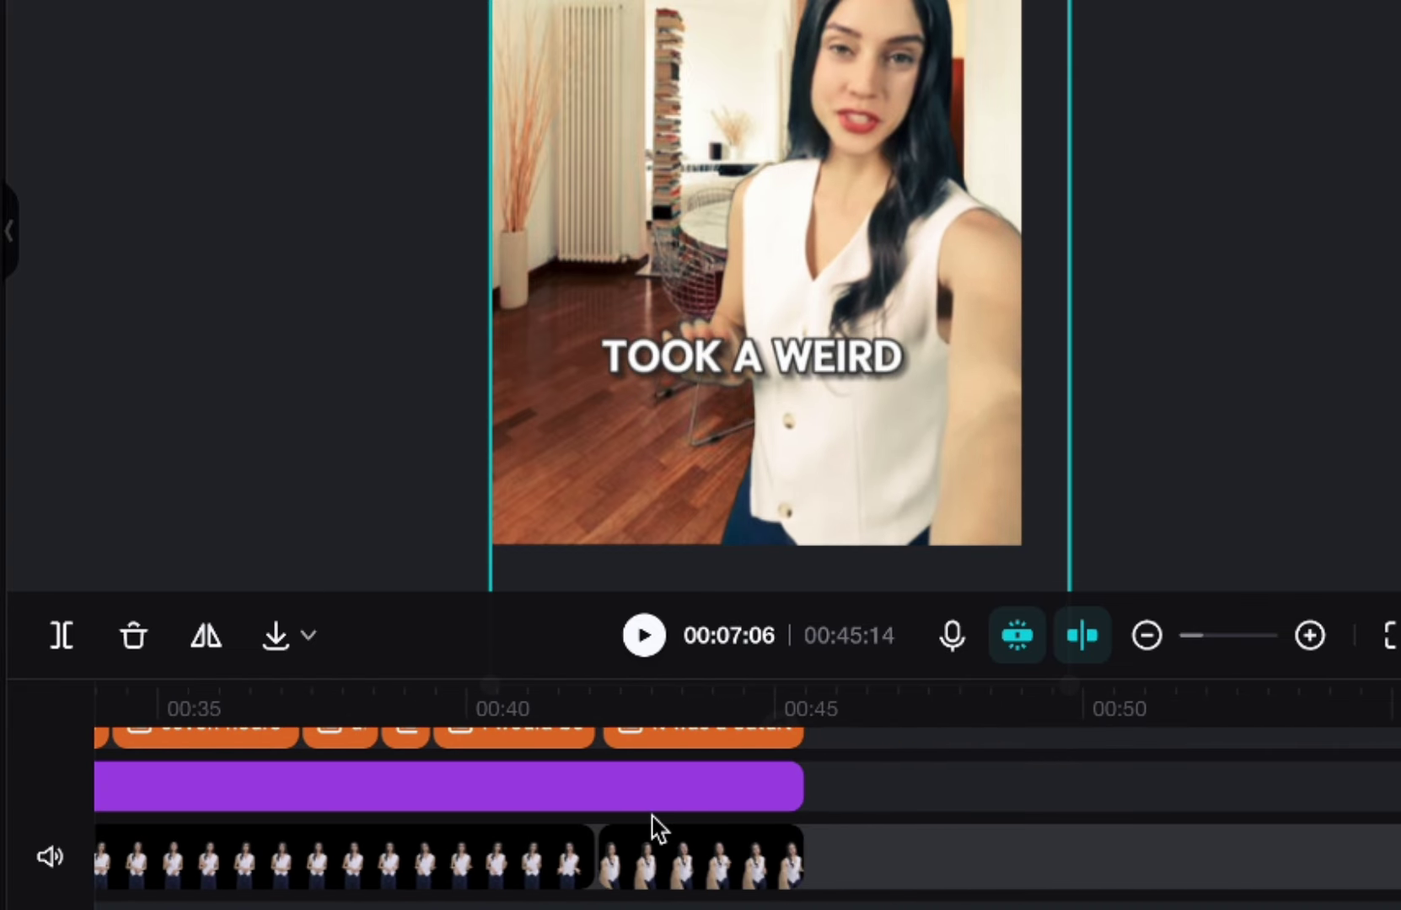
click(646, 717)
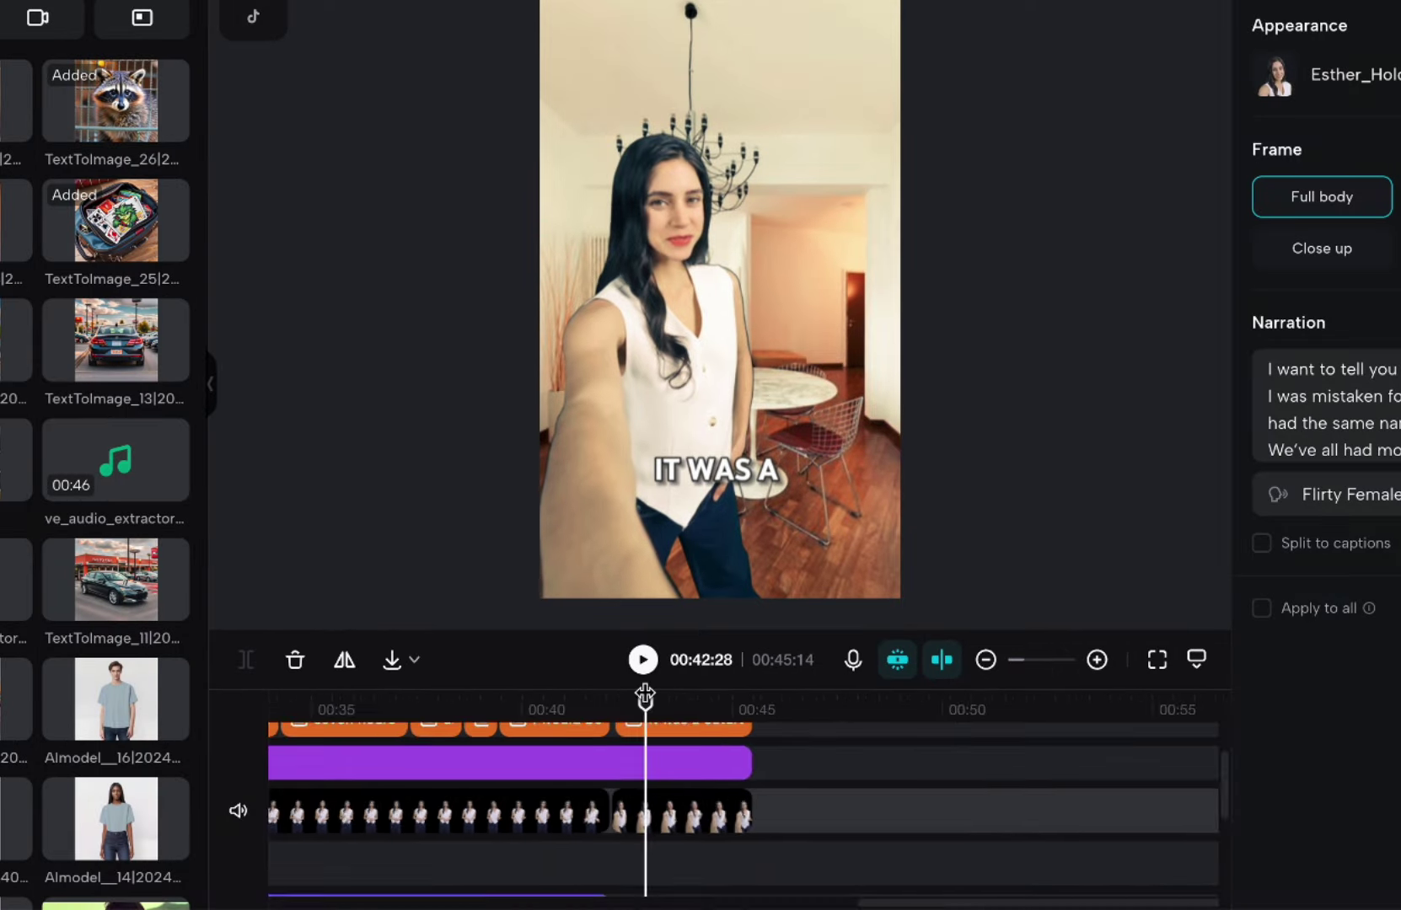
scroll(649, 689, left, 10)
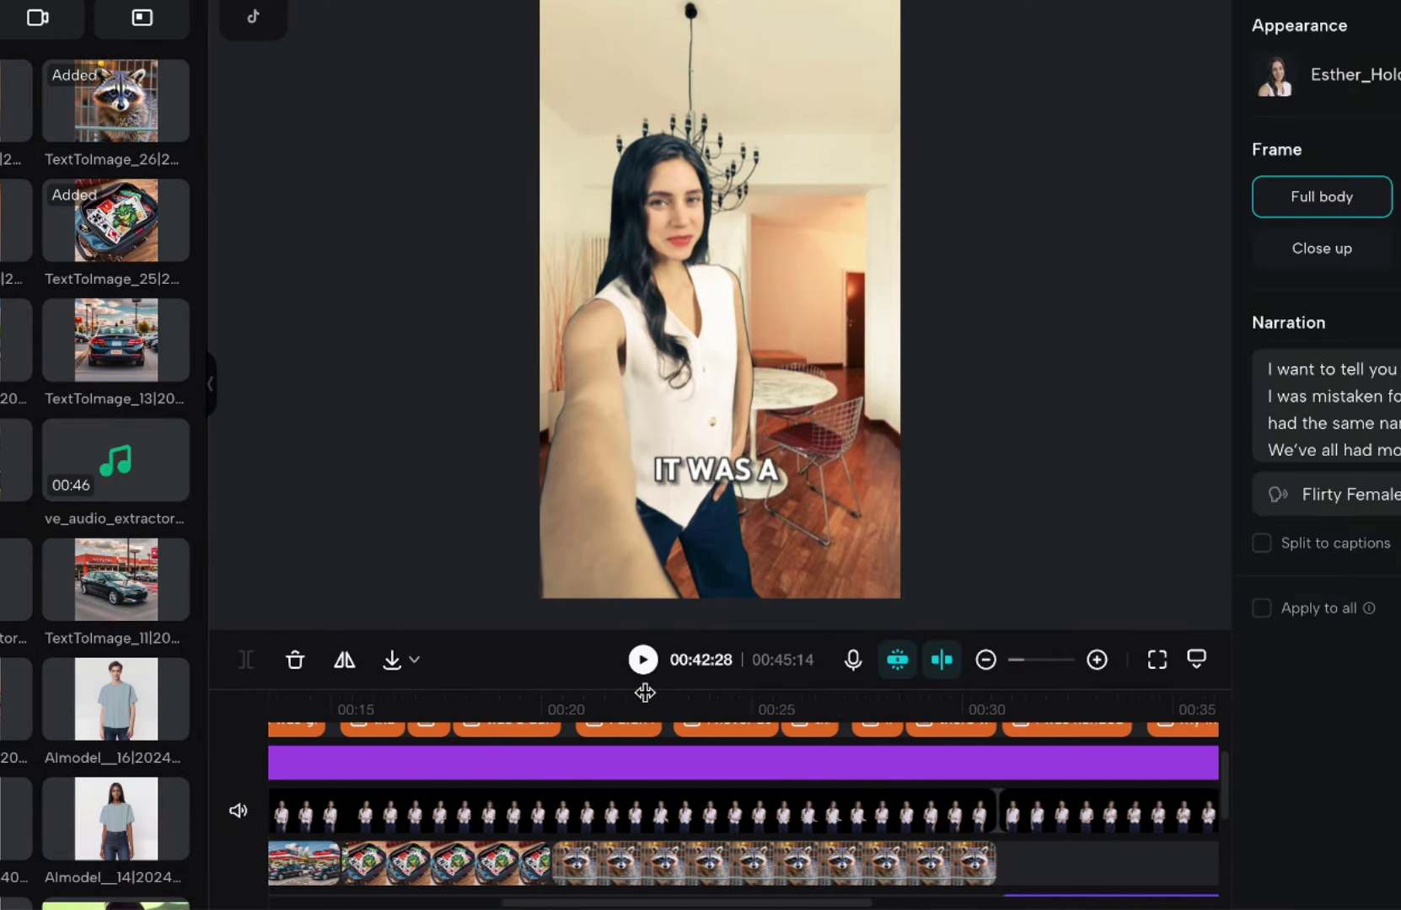
drag(384, 715, 600, 701)
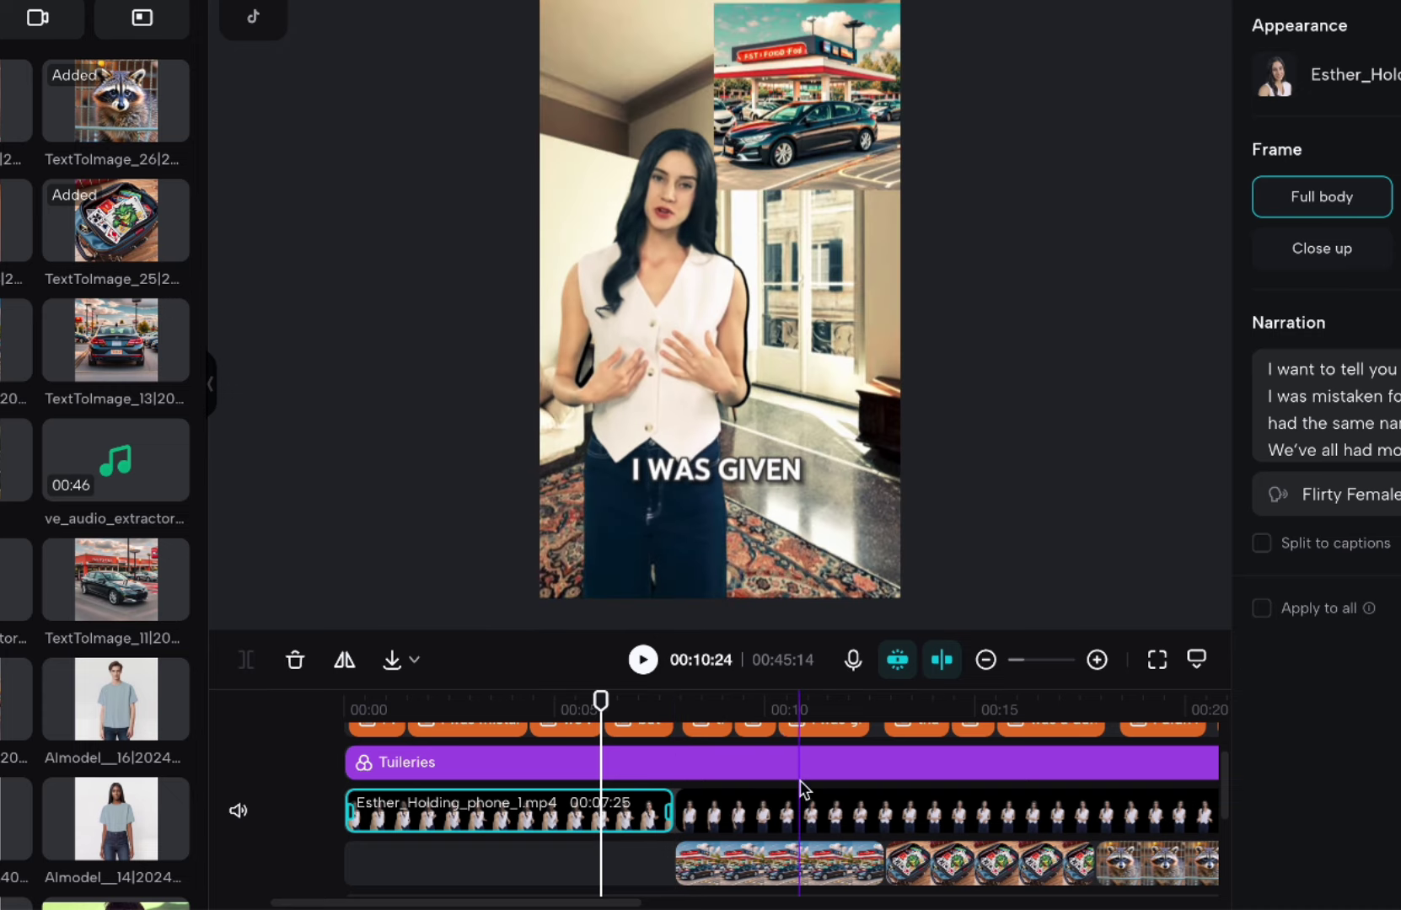
scroll(800, 781, right, 10)
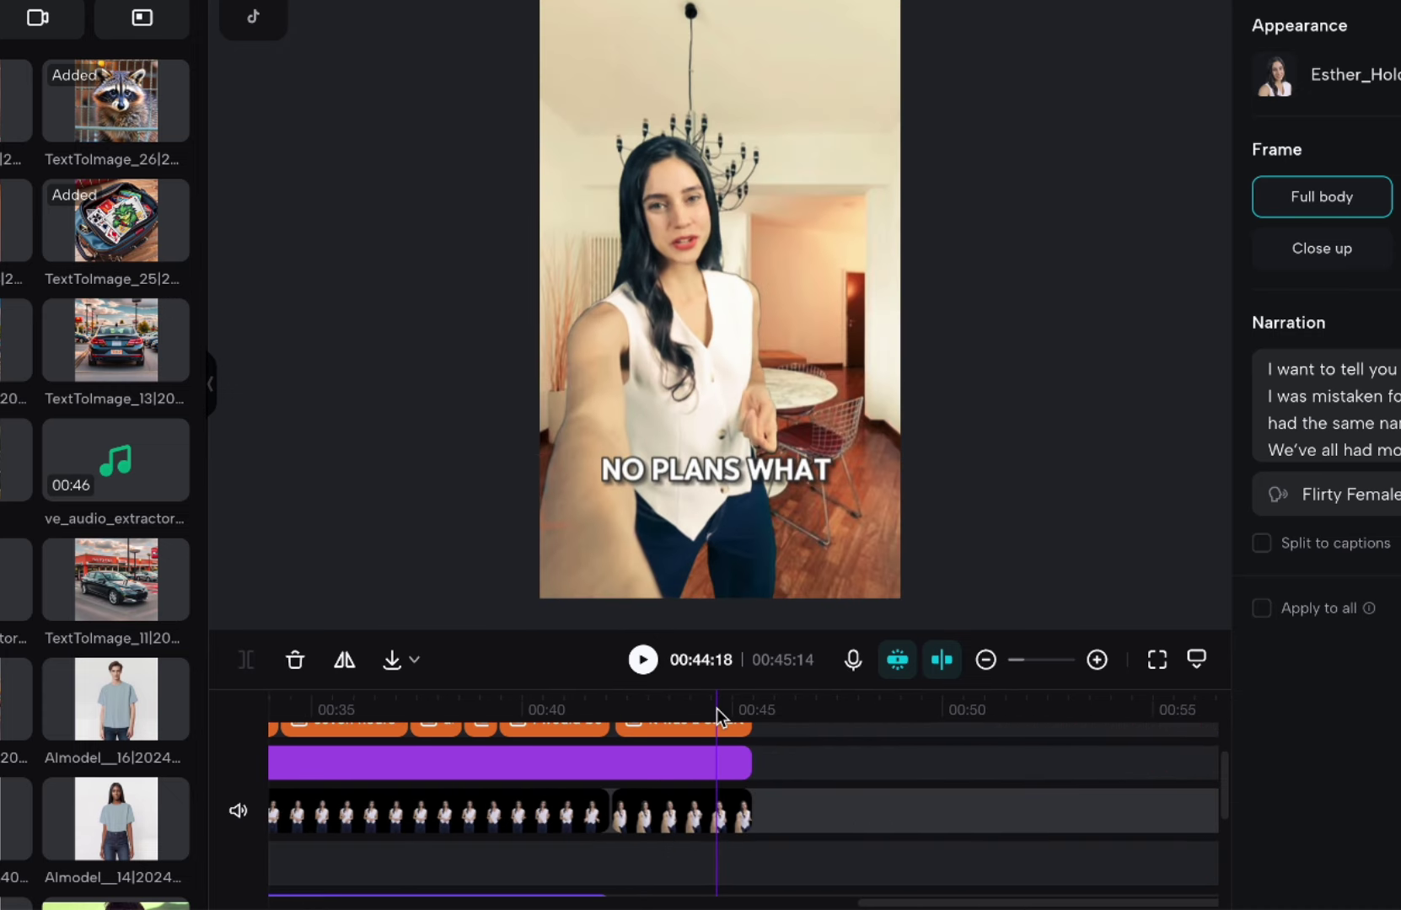
scroll(716, 710, left, 10)
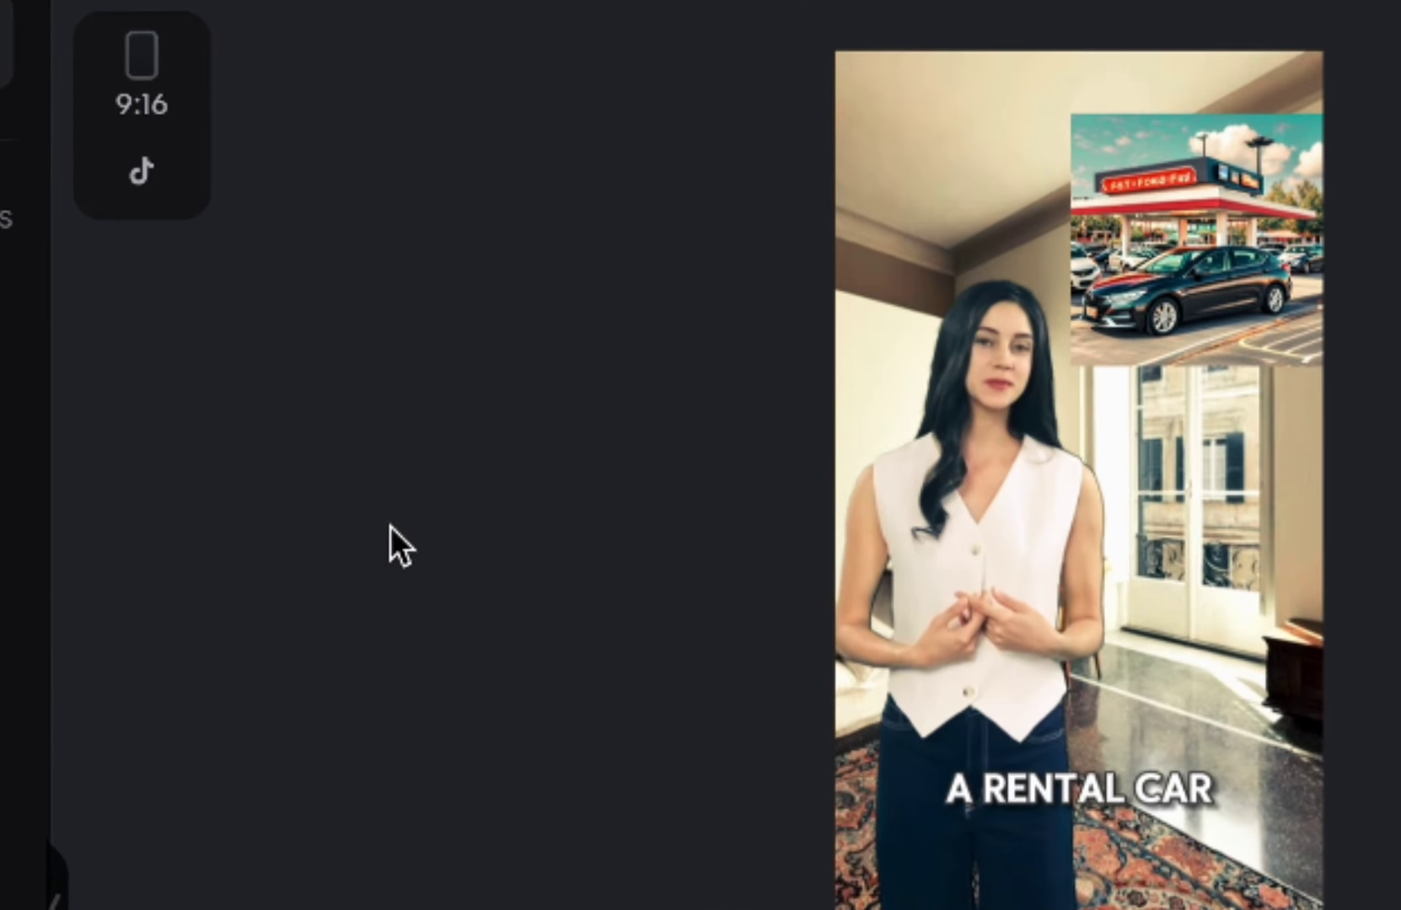
Step: Preview the video in the TikTok interface and raise the captions above the username area
click(144, 200)
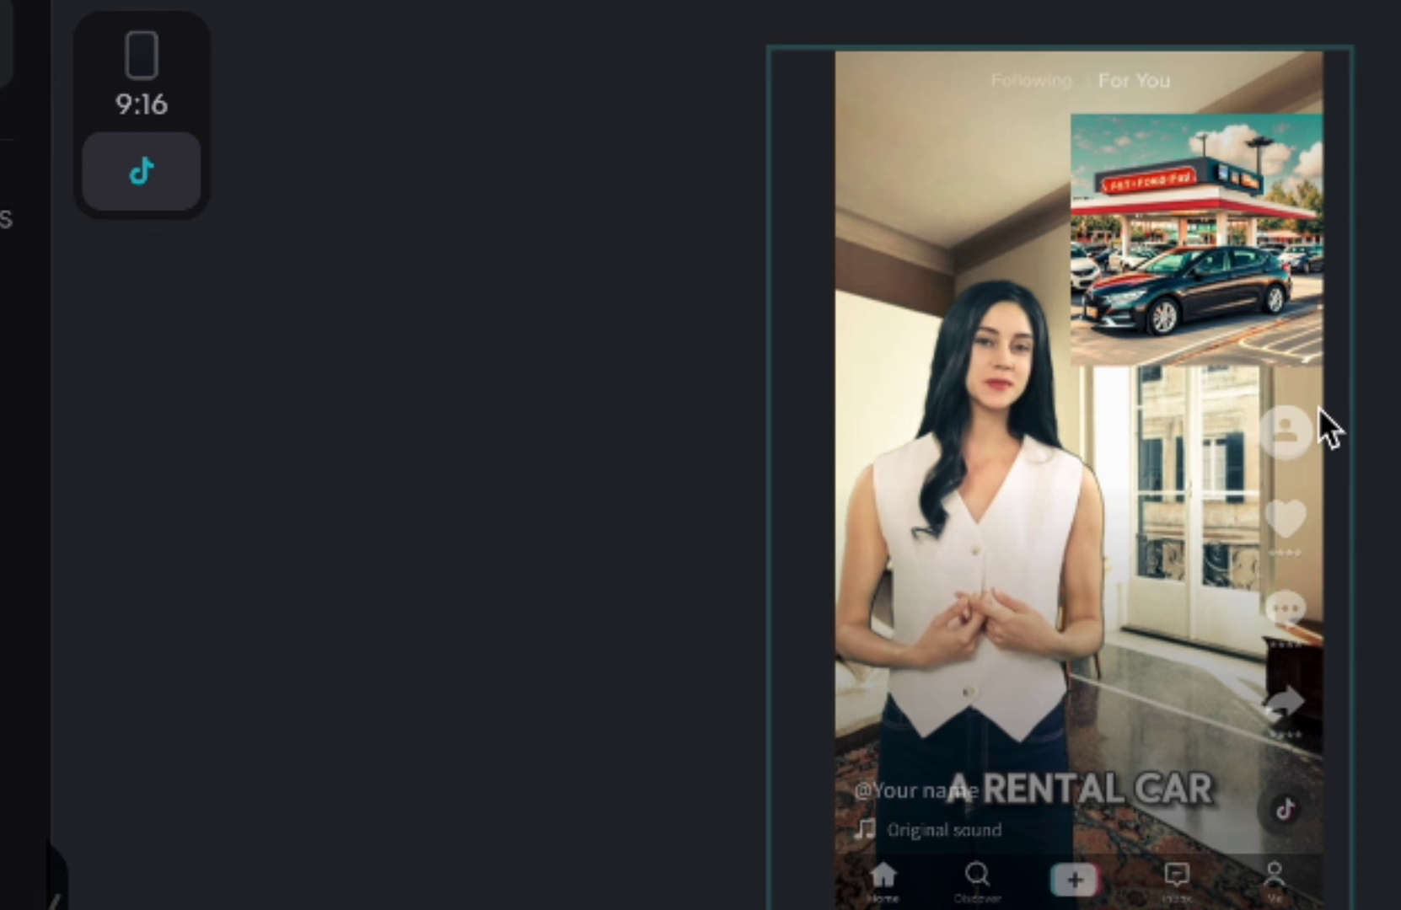
click(133, 193)
click(133, 192)
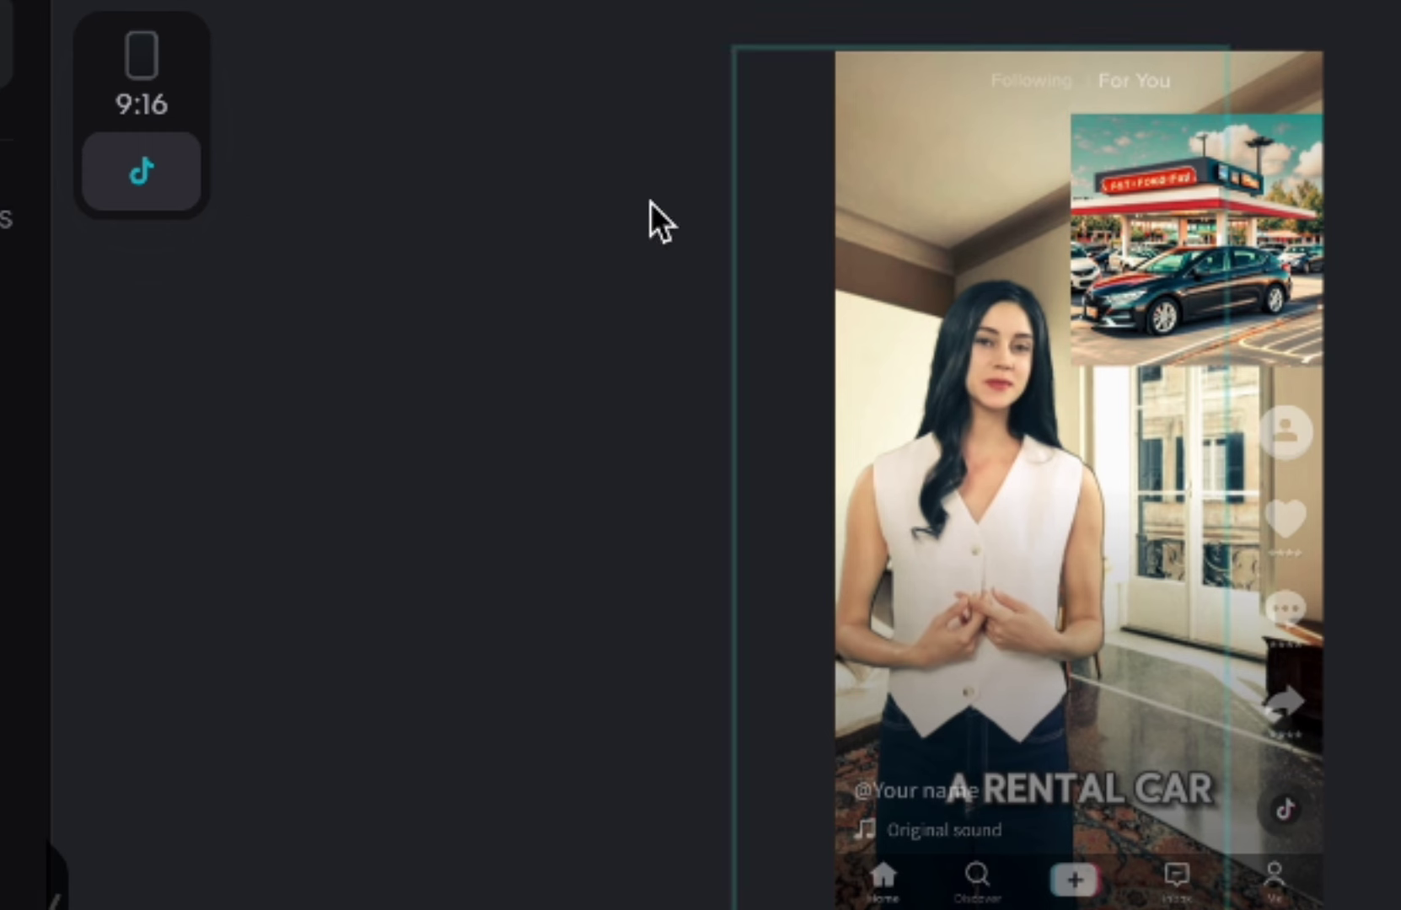
click(147, 185)
click(147, 187)
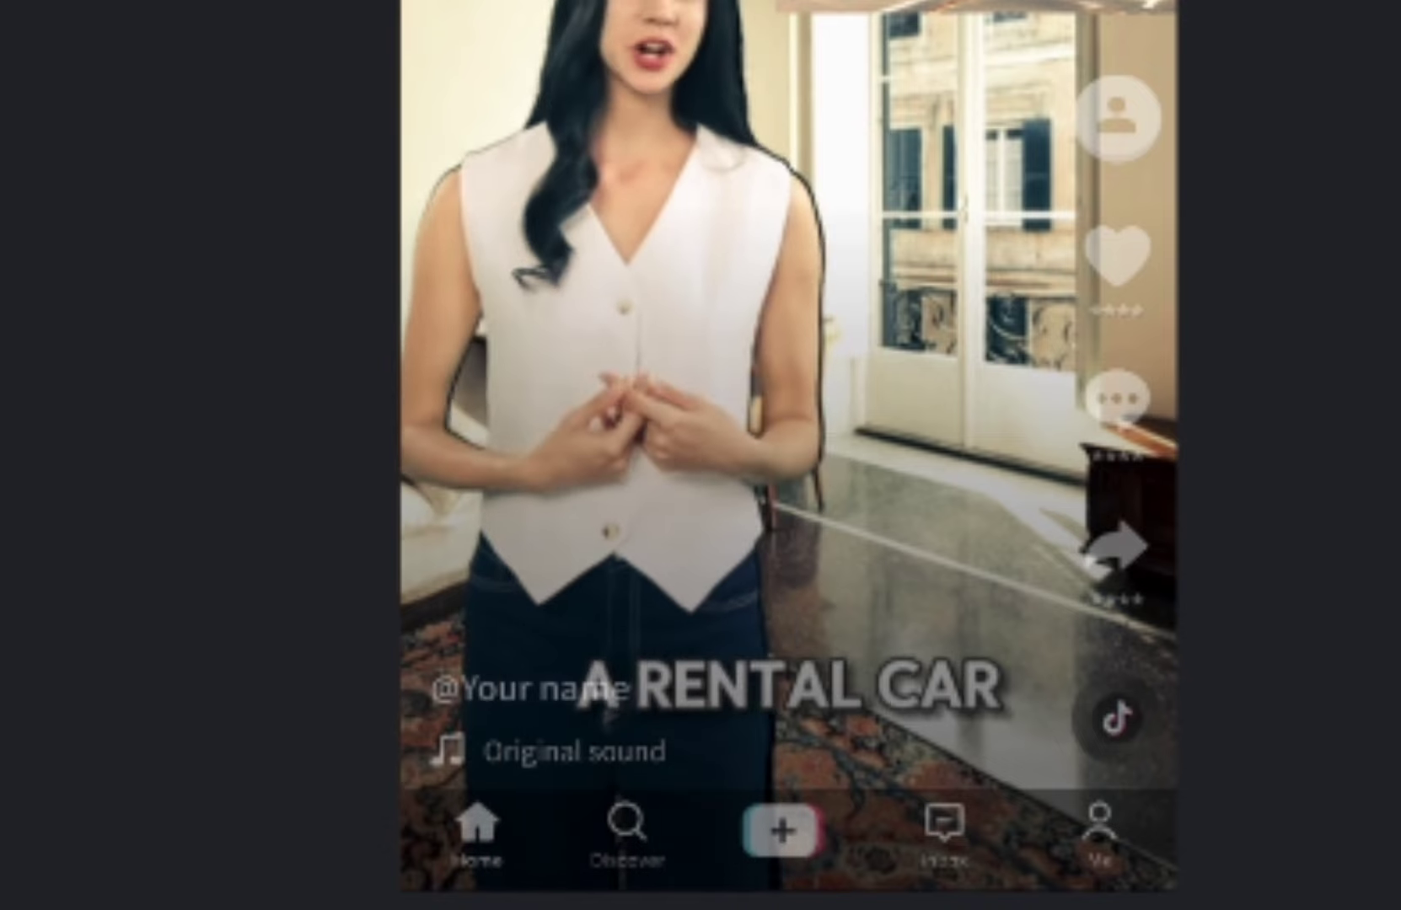
click(788, 682)
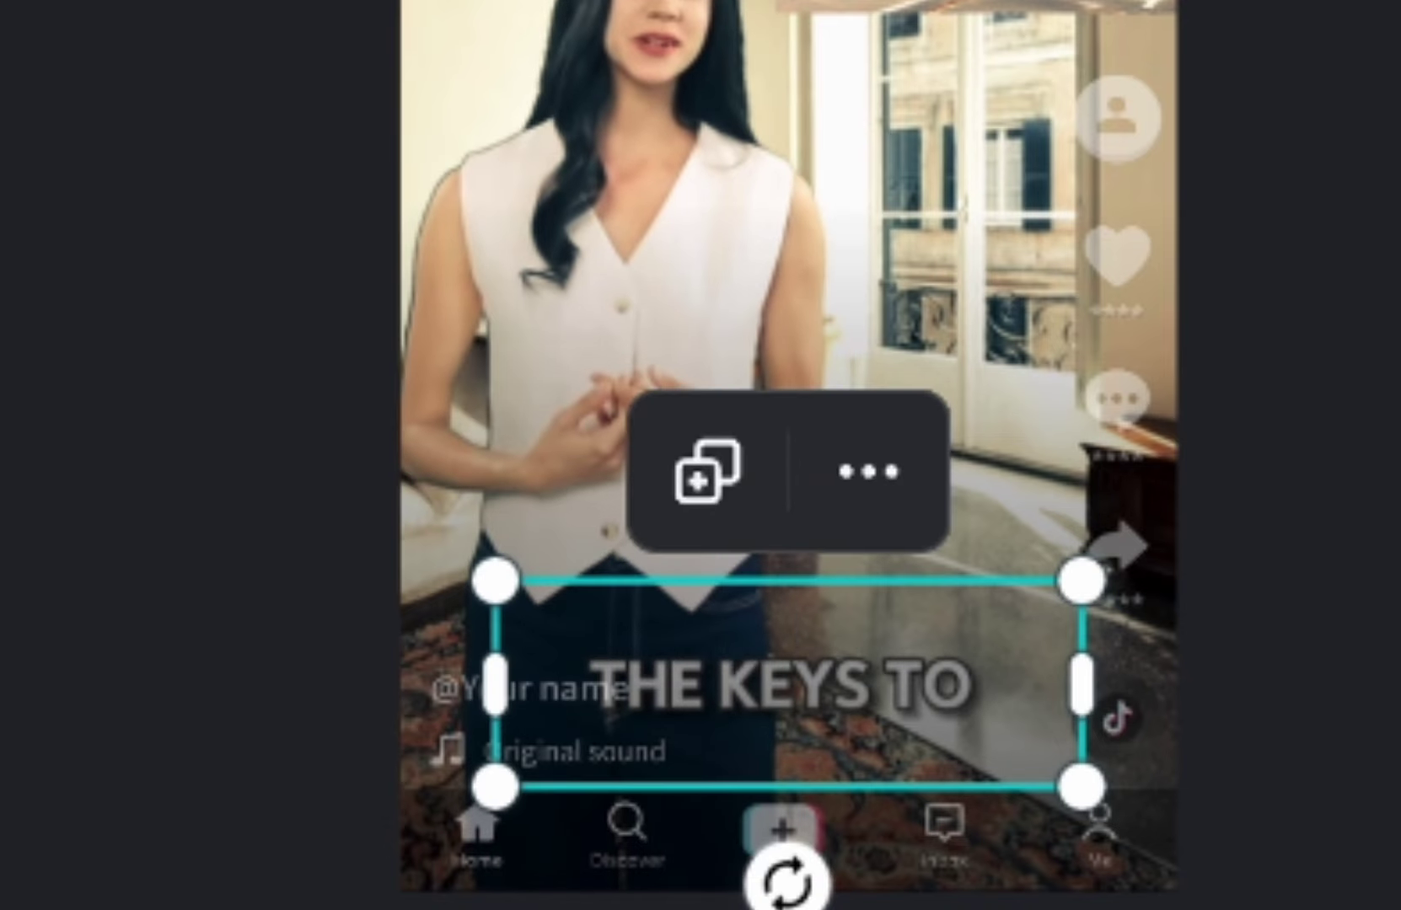
drag(875, 648, 877, 560)
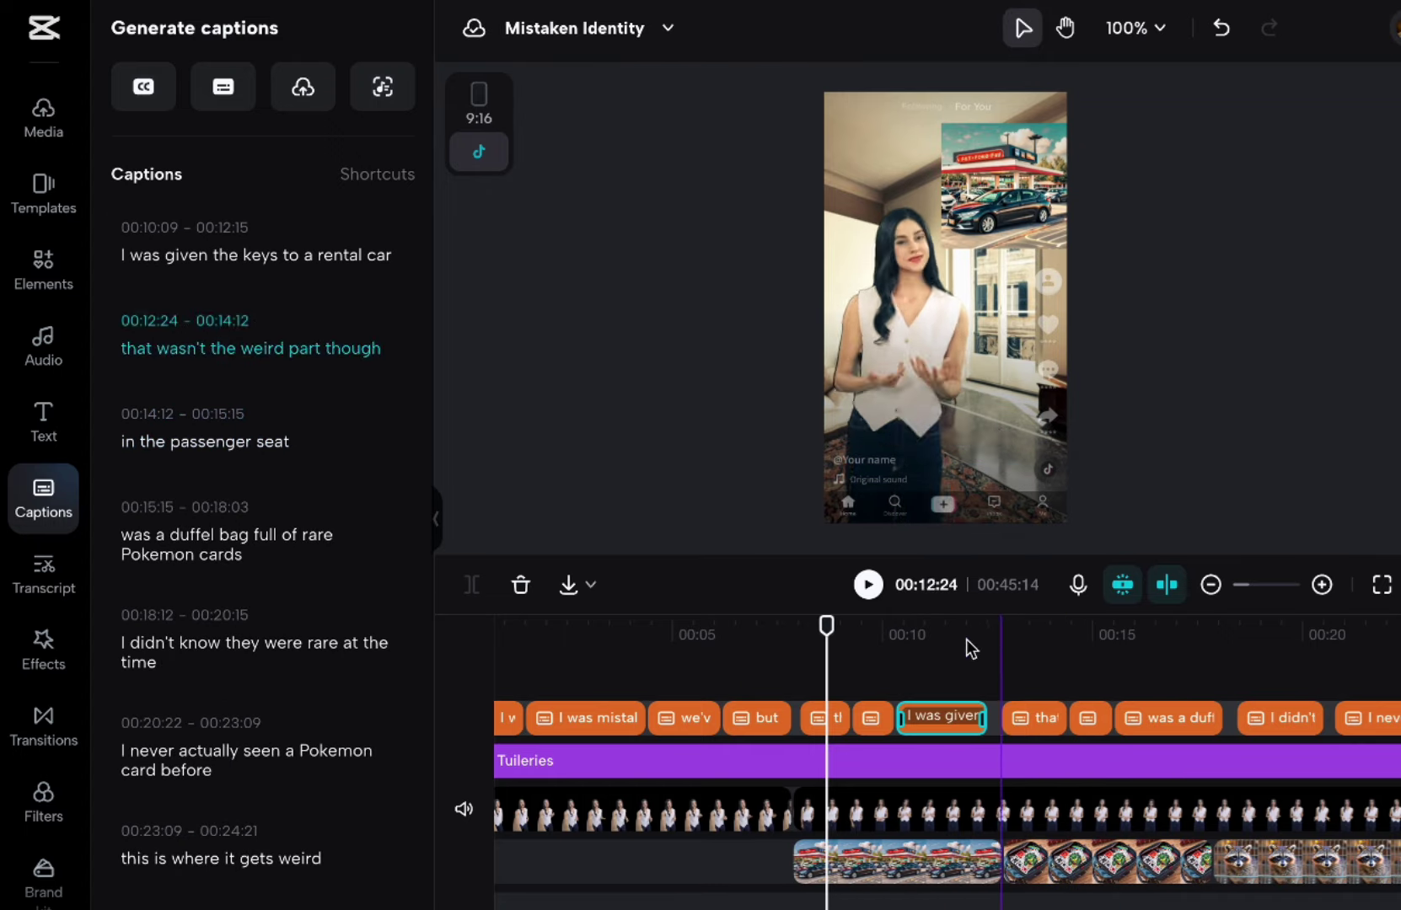
Step: Turn off the TikTok interface preview, leaving the plain 9:16 canvas
click(479, 165)
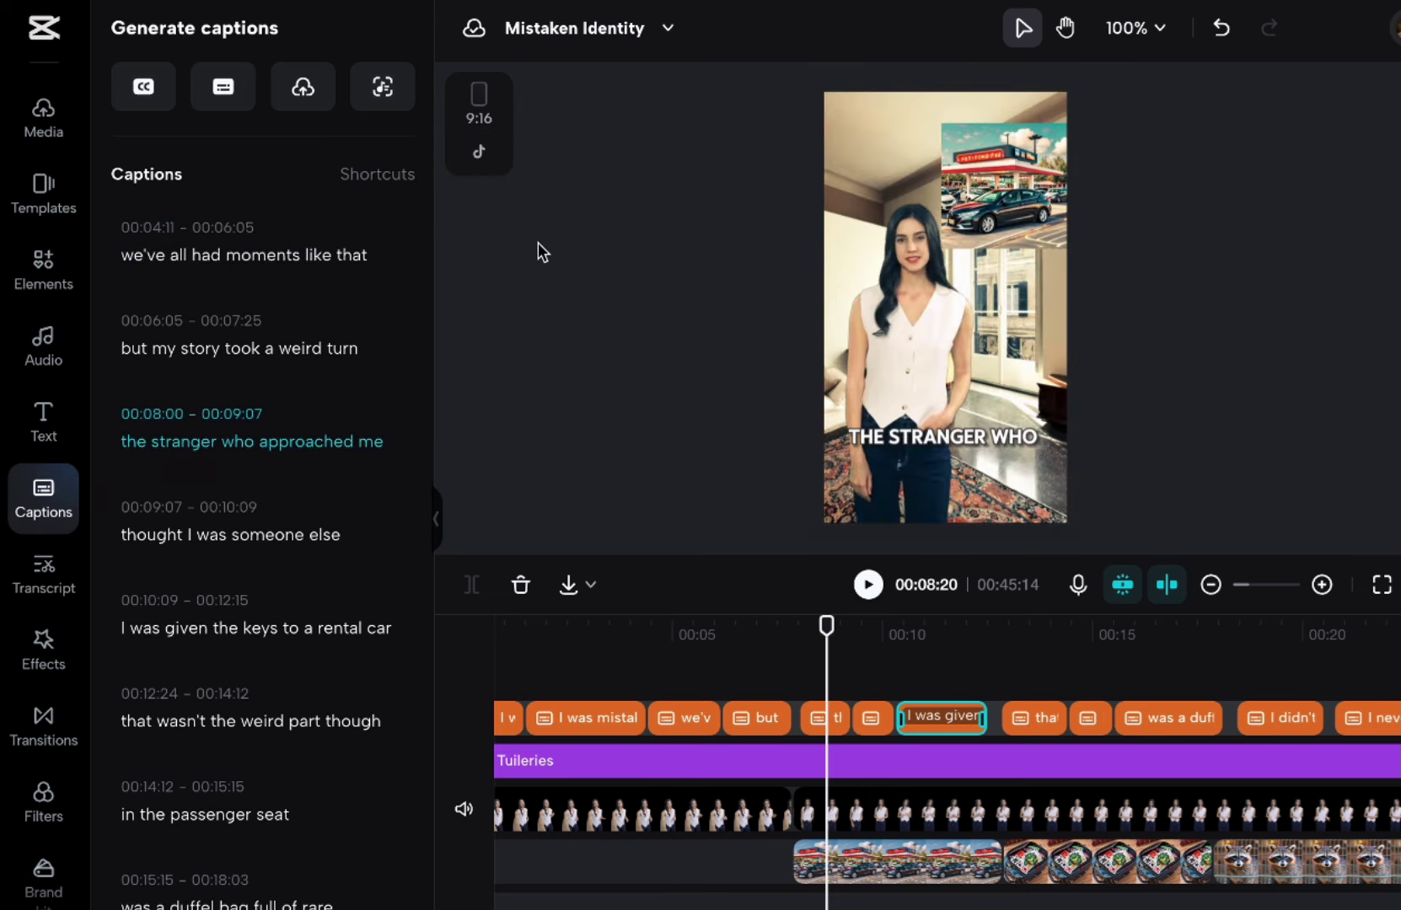